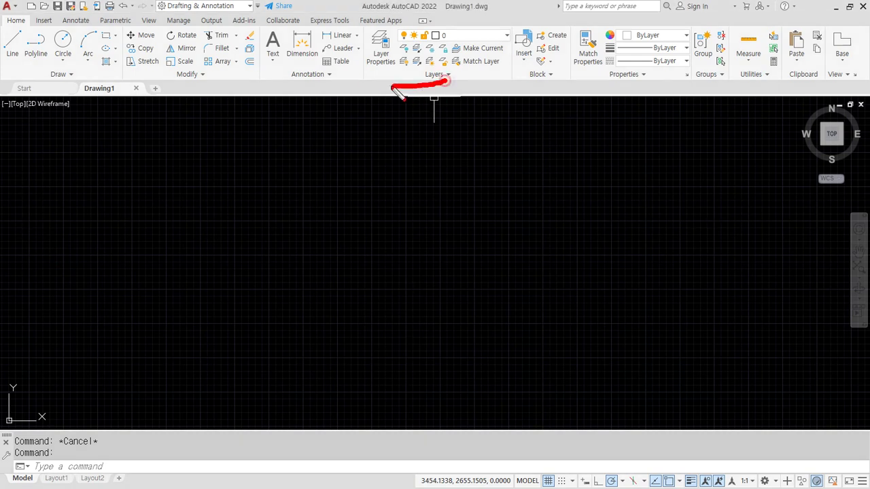
{"action": "mouse_move", "coordinate": [392, 87]}
{"action": "left_mouse_down"}
{"action": "mouse_move", "coordinate": [389, 20]}
{"action": "mouse_move", "coordinate": [504, 58]}
{"action": "left_mouse_up"}
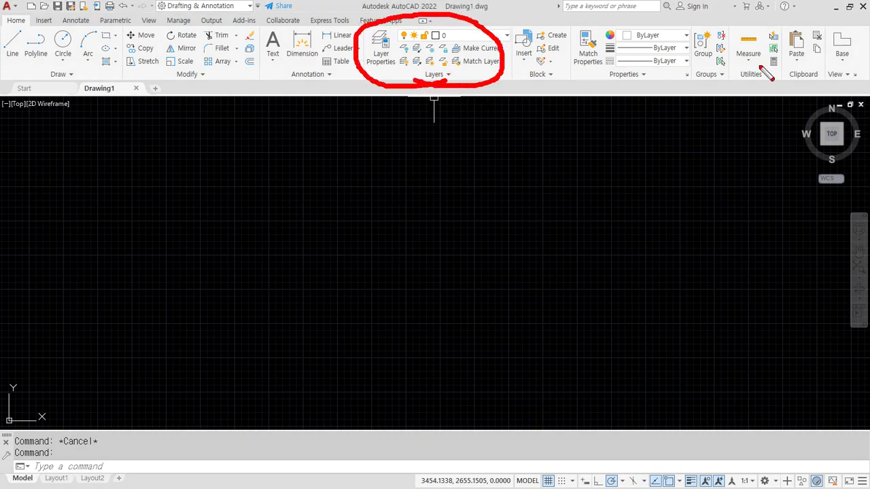
{"action": "key", "text": "Escape"}
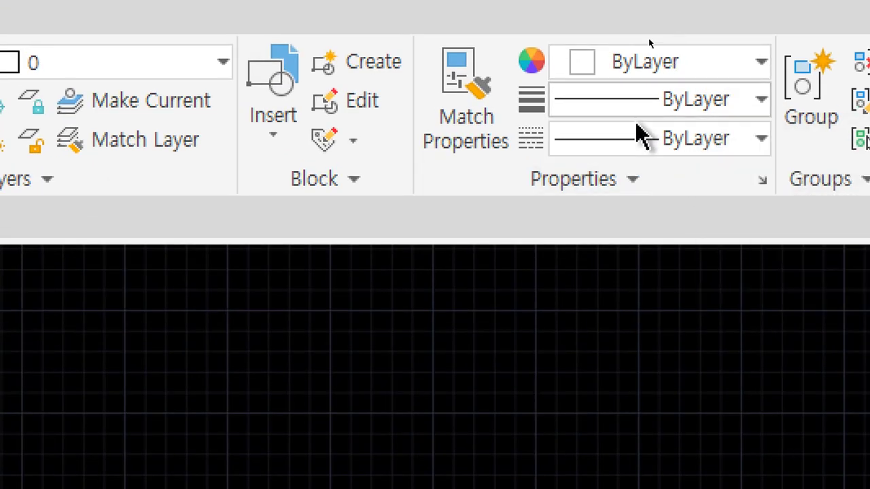
Review the default object color and linetype choices, selecting ByLayer for both
{"action": "left_click", "coordinate": [695, 65]}
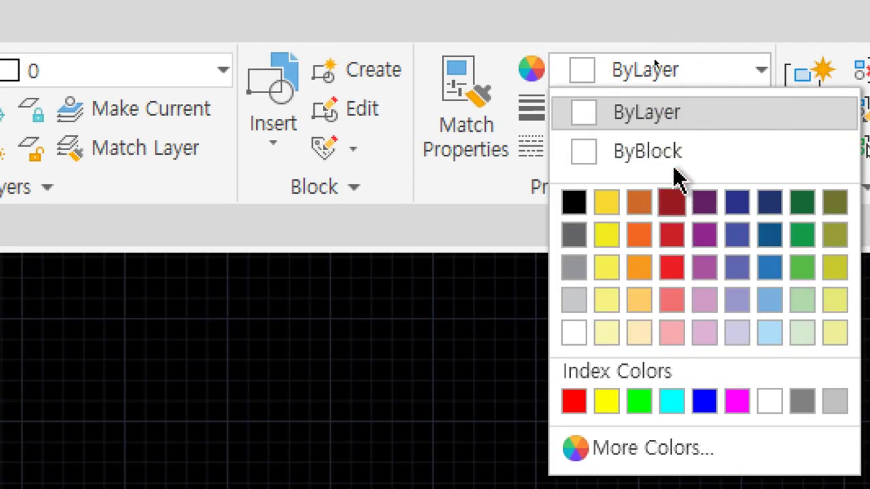
{"action": "left_click", "coordinate": [660, 121]}
{"action": "left_click", "coordinate": [665, 151]}
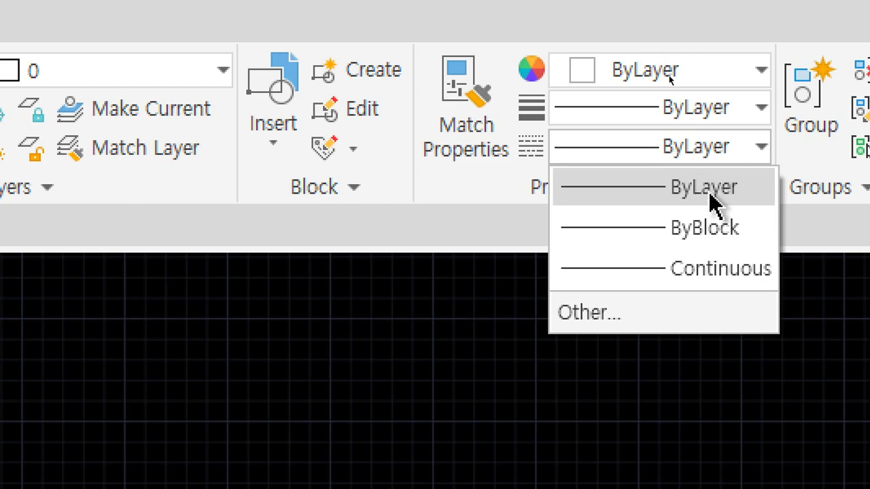
{"action": "left_click", "coordinate": [708, 201]}
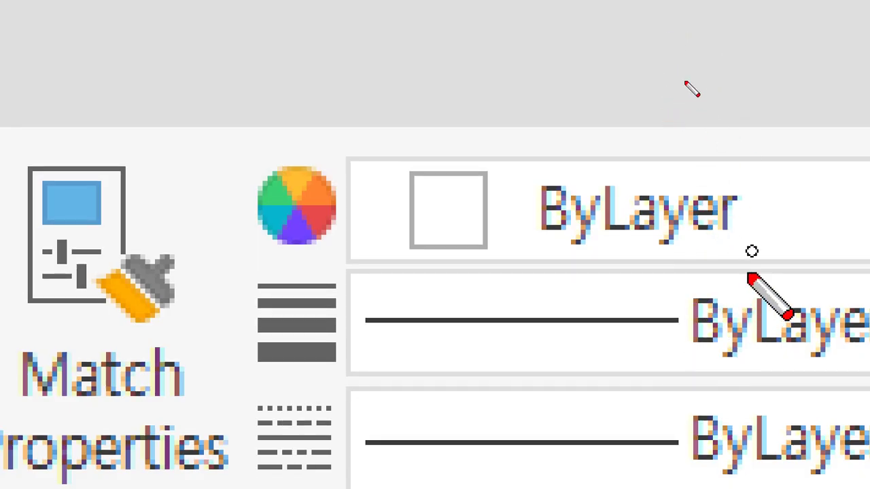
{"action": "left_click_drag", "start_coordinate": [756, 235], "coordinate": [617, 479]}
{"action": "left_click_drag", "start_coordinate": [552, 215], "coordinate": [719, 424]}
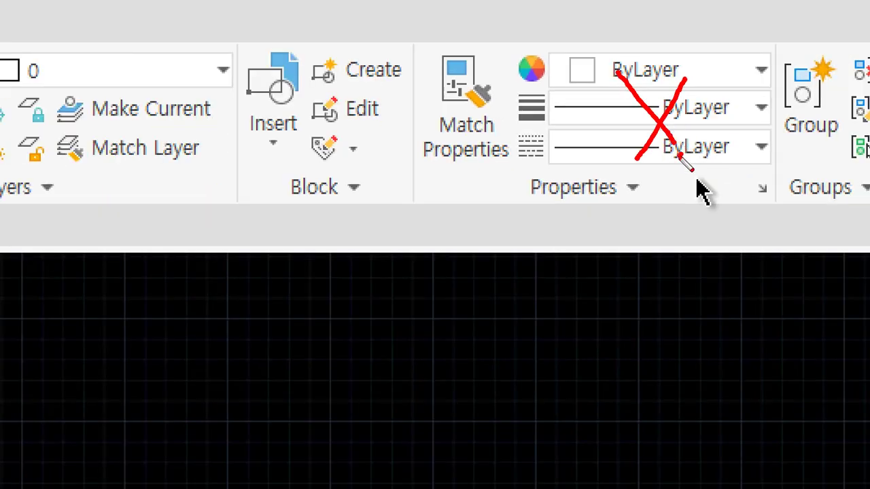
{"action": "mouse_move", "coordinate": [679, 159]}
{"action": "left_mouse_down"}
{"action": "mouse_move", "coordinate": [645, 57]}
{"action": "mouse_move", "coordinate": [679, 163]}
{"action": "mouse_move", "coordinate": [688, 95]}
{"action": "mouse_move", "coordinate": [653, 178]}
{"action": "left_mouse_up"}
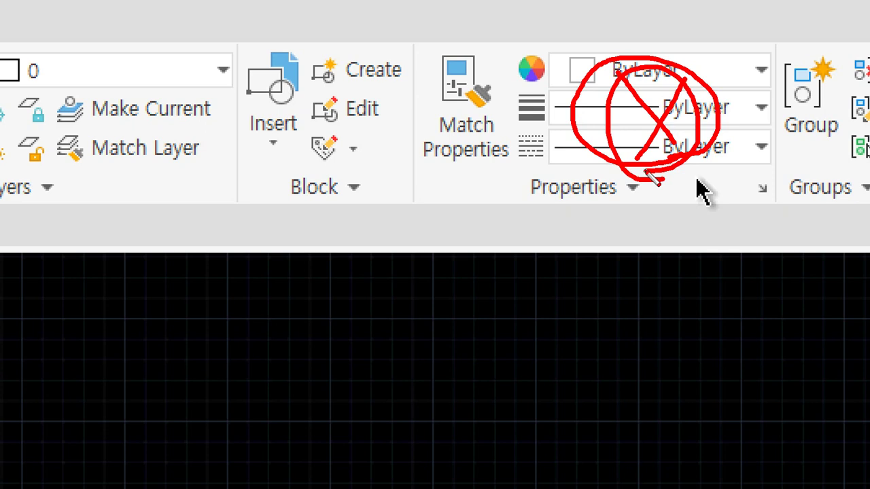
{"action": "key", "text": "Escape"}
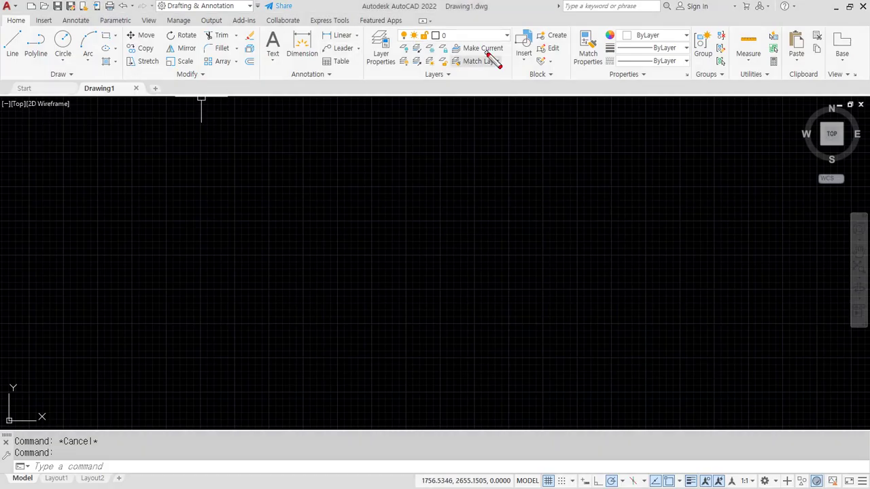
{"action": "left_click_drag", "start_coordinate": [486, 52], "coordinate": [467, 24]}
{"action": "key", "text": "e"}
{"action": "left_click_drag", "start_coordinate": [390, 72], "coordinate": [361, 26]}
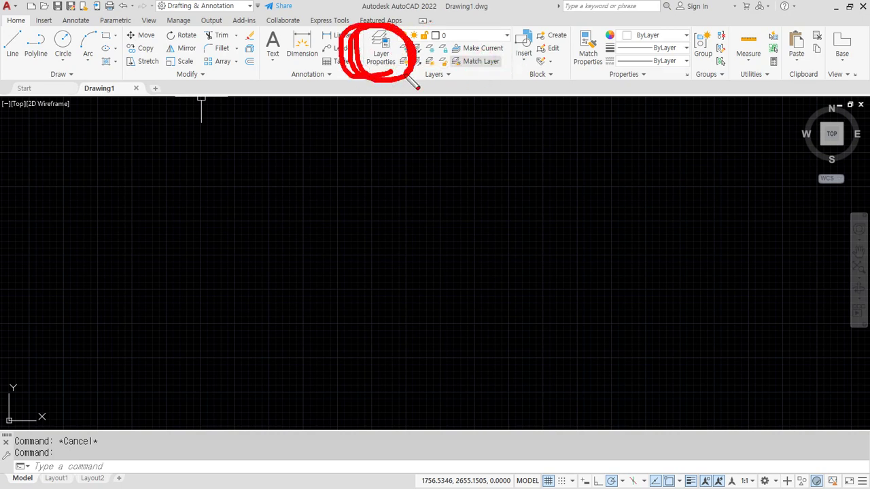
{"action": "key", "text": "Escape"}
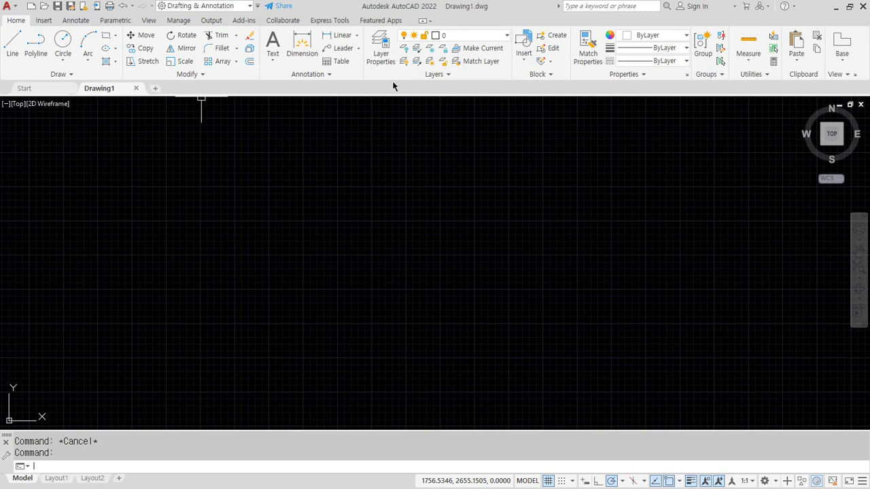
{"action": "type", "text": "l"}
{"action": "key", "text": "Return"}
{"action": "key", "text": "Escape"}
{"action": "key", "text": "Escape"}
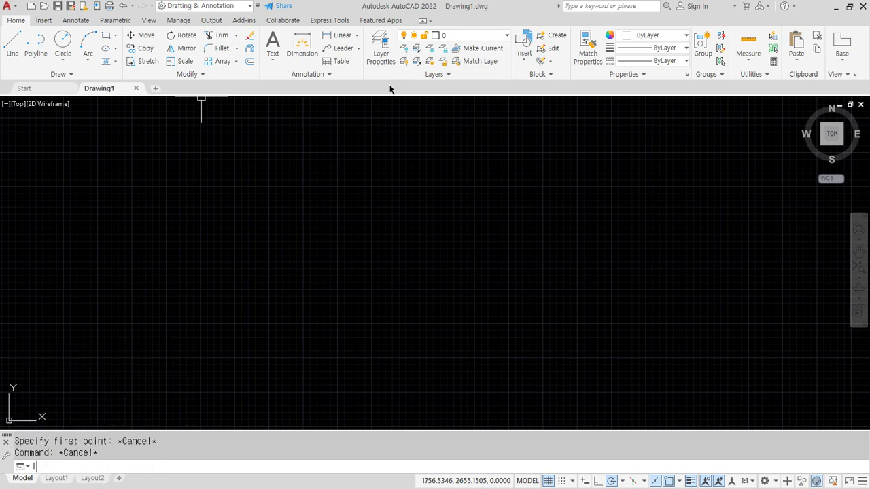
Open the Layer Properties Manager with the LAYER command, then move and shrink it to fit over the upper drawing area
{"action": "type", "text": "la"}
{"action": "key", "text": "Return"}
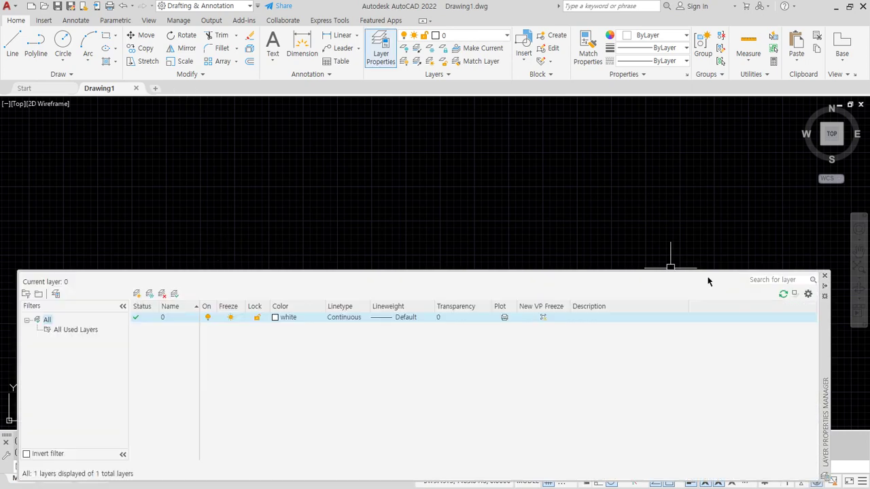
{"action": "left_click_drag", "start_coordinate": [820, 344], "coordinate": [784, 171]}
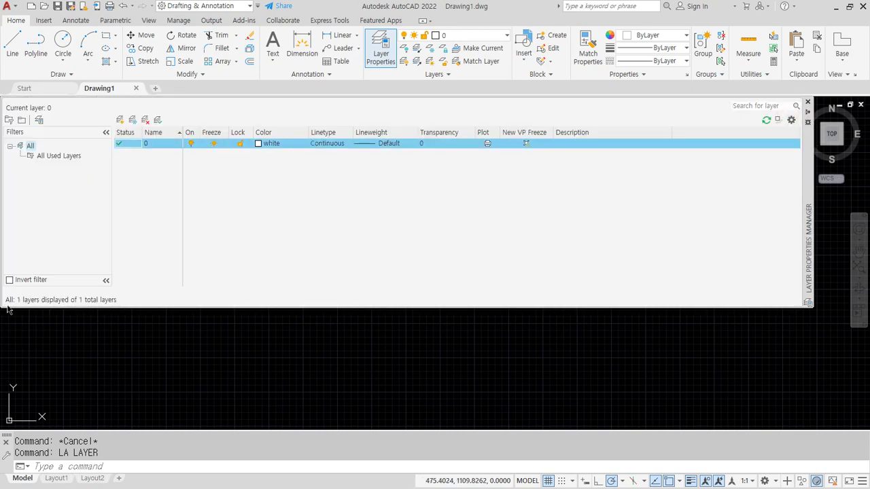
{"action": "left_click_drag", "start_coordinate": [2, 307], "coordinate": [218, 297]}
{"action": "left_click_drag", "start_coordinate": [811, 183], "coordinate": [700, 185]}
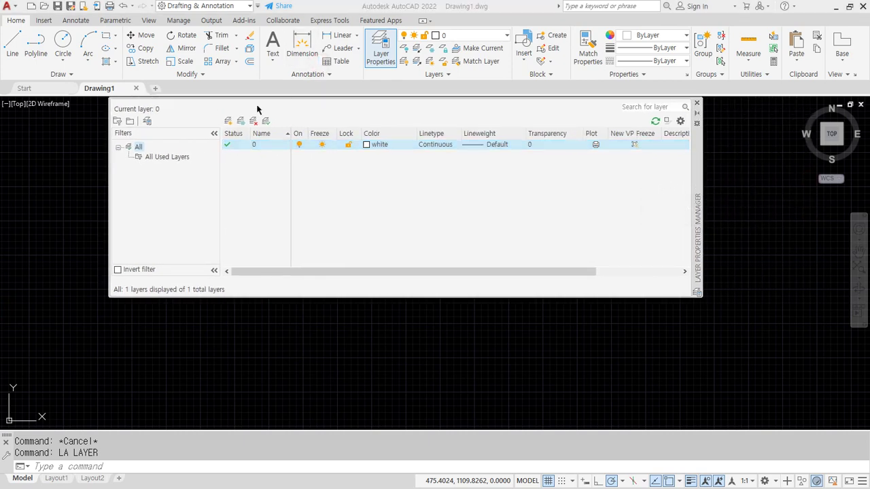
{"action": "left_click", "coordinate": [293, 190]}
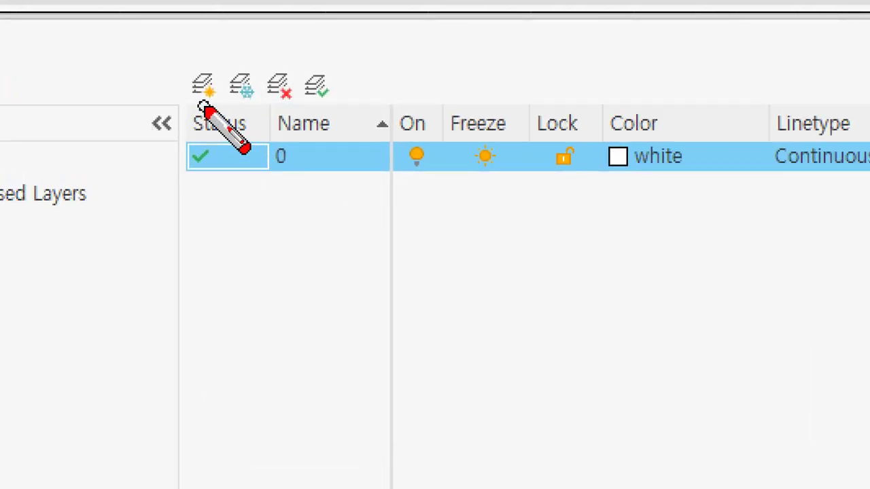
{"action": "left_click_drag", "start_coordinate": [231, 128], "coordinate": [219, 109]}
{"action": "mouse_move", "coordinate": [178, 53]}
{"action": "left_mouse_down"}
{"action": "mouse_move", "coordinate": [374, 82]}
{"action": "mouse_move", "coordinate": [342, 117]}
{"action": "mouse_move", "coordinate": [252, 125]}
{"action": "mouse_move", "coordinate": [197, 112]}
{"action": "left_mouse_up"}
{"action": "key", "text": "ctrl+z"}
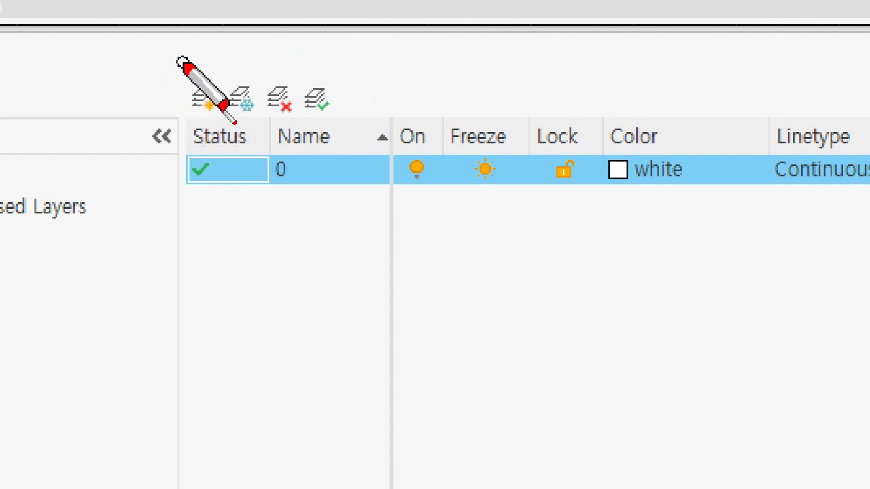
{"action": "mouse_move", "coordinate": [183, 63]}
{"action": "left_mouse_down"}
{"action": "mouse_move", "coordinate": [190, 75]}
{"action": "mouse_move", "coordinate": [204, 56]}
{"action": "left_mouse_up"}
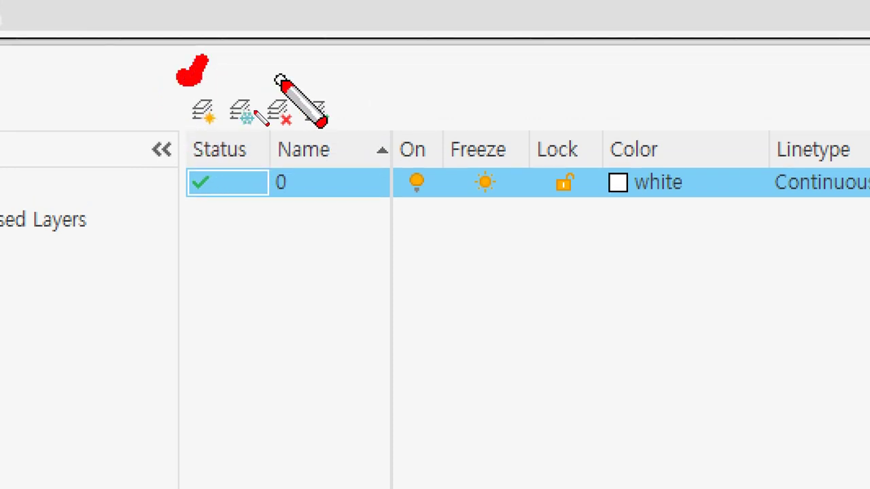
{"action": "mouse_move", "coordinate": [271, 76]}
{"action": "left_mouse_down"}
{"action": "mouse_move", "coordinate": [266, 72]}
{"action": "mouse_move", "coordinate": [286, 78]}
{"action": "mouse_move", "coordinate": [302, 59]}
{"action": "left_mouse_up"}
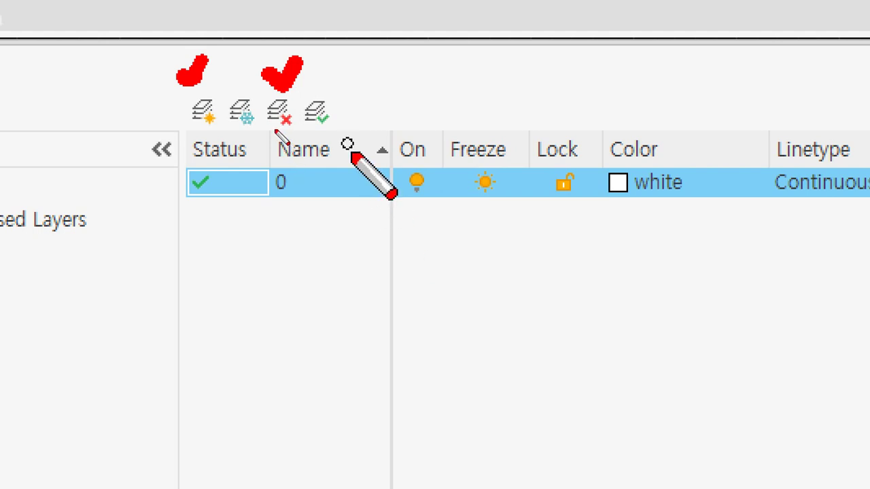
{"action": "mouse_move", "coordinate": [350, 73]}
{"action": "left_mouse_down"}
{"action": "mouse_move", "coordinate": [336, 94]}
{"action": "mouse_move", "coordinate": [360, 112]}
{"action": "left_mouse_up"}
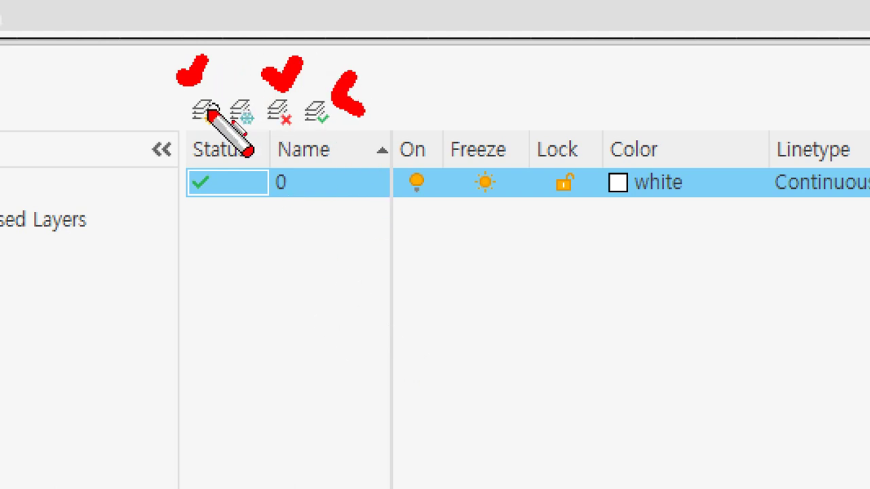
{"action": "mouse_move", "coordinate": [232, 104]}
{"action": "left_mouse_down"}
{"action": "mouse_move", "coordinate": [243, 97]}
{"action": "mouse_move", "coordinate": [251, 127]}
{"action": "left_mouse_up"}
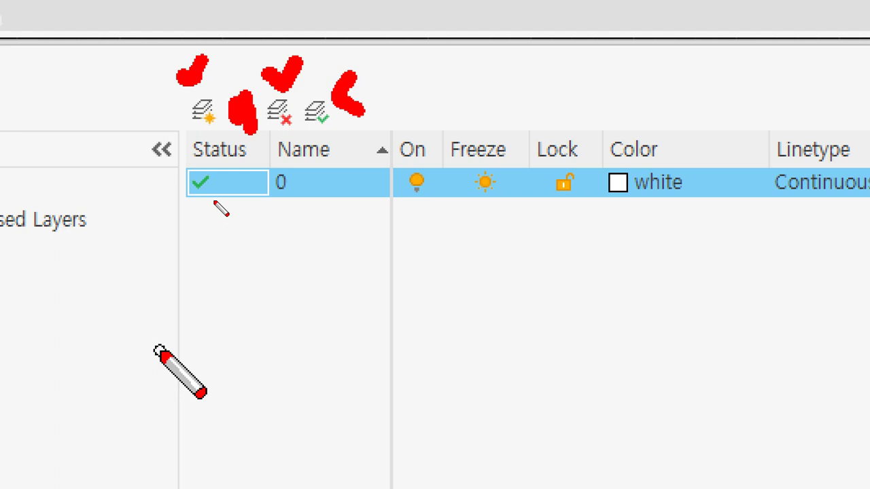
{"action": "key", "text": "Escape"}
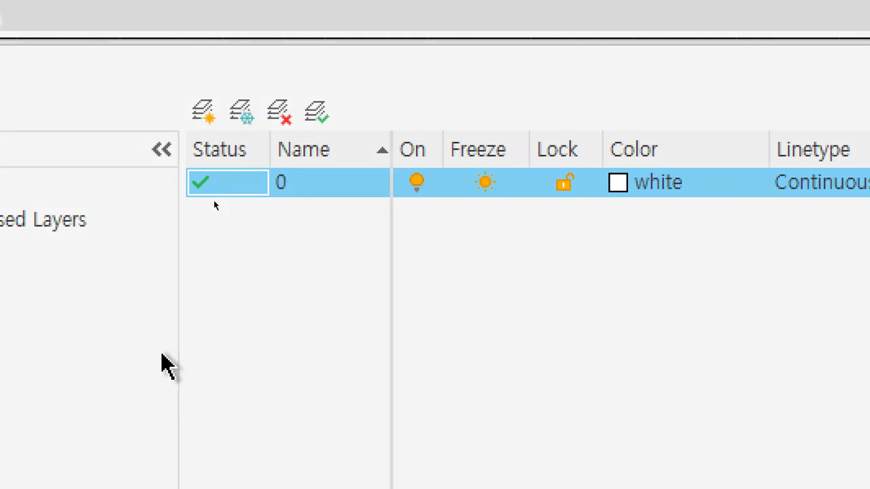
Create a new layer with the default name and make it the current layer
{"action": "left_click", "coordinate": [204, 111]}
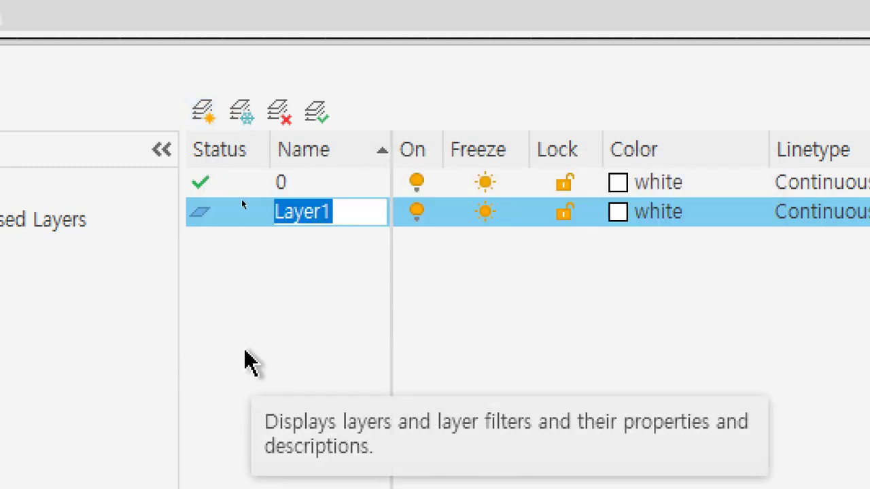
{"action": "key", "text": "Return"}
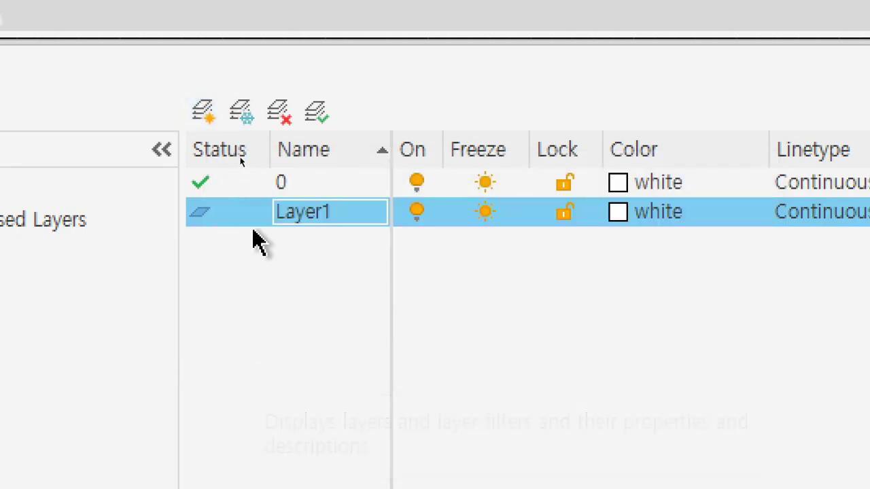
{"action": "left_click", "coordinate": [195, 187]}
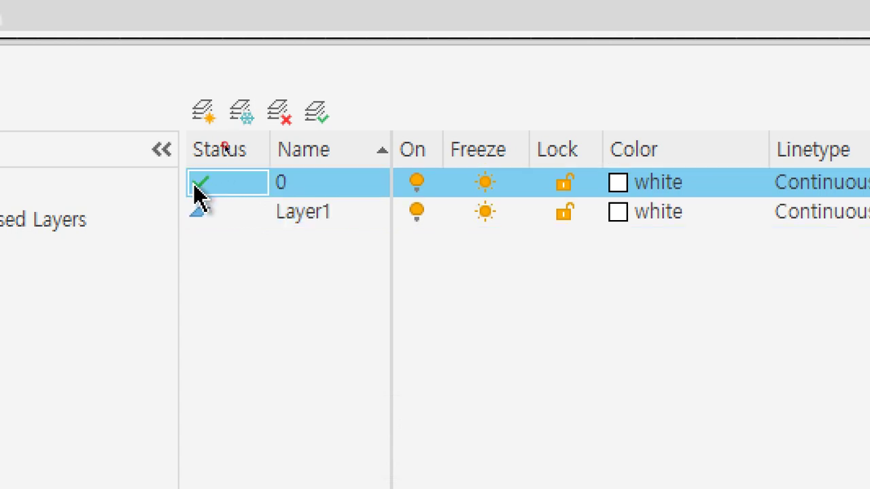
{"action": "left_click", "coordinate": [302, 191]}
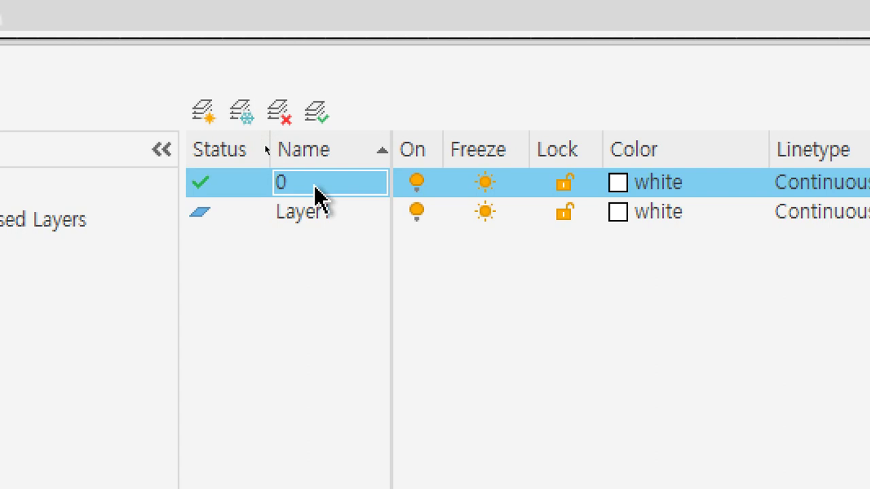
{"action": "double_click", "coordinate": [310, 216]}
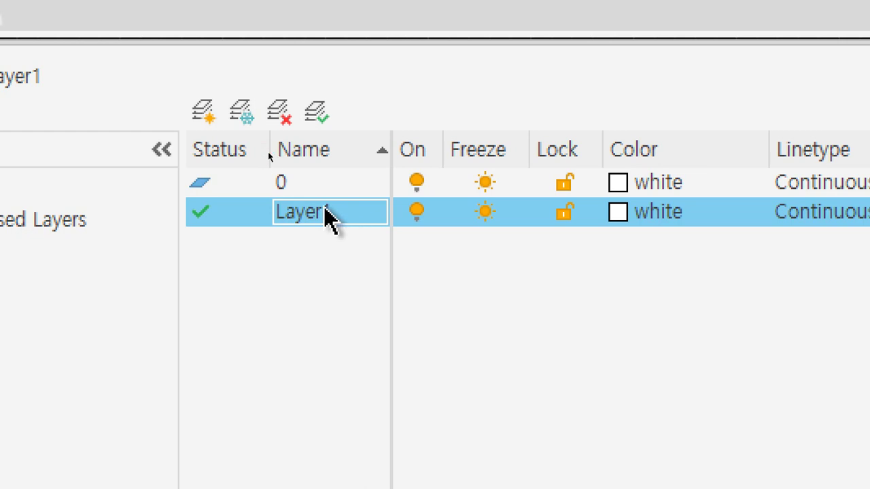
{"action": "left_click", "coordinate": [325, 212]}
{"action": "key", "text": "Escape"}
{"action": "left_click", "coordinate": [324, 189]}
{"action": "left_click", "coordinate": [323, 188]}
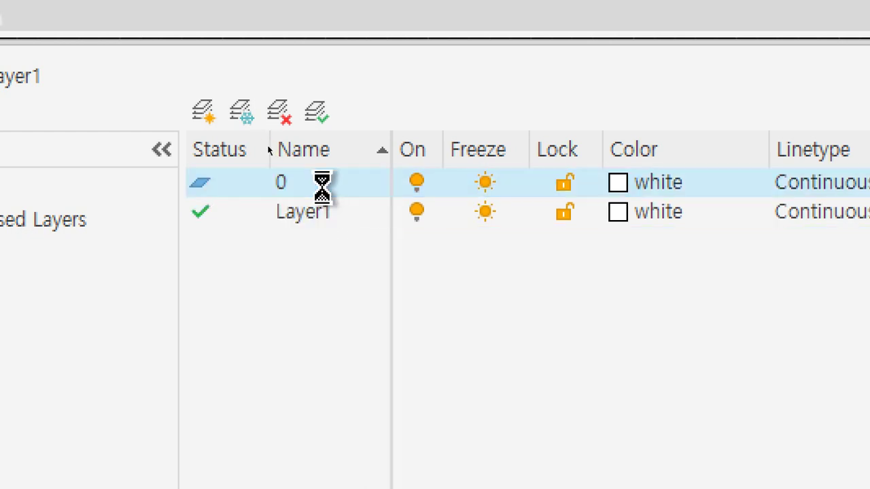
{"action": "key", "text": "Escape"}
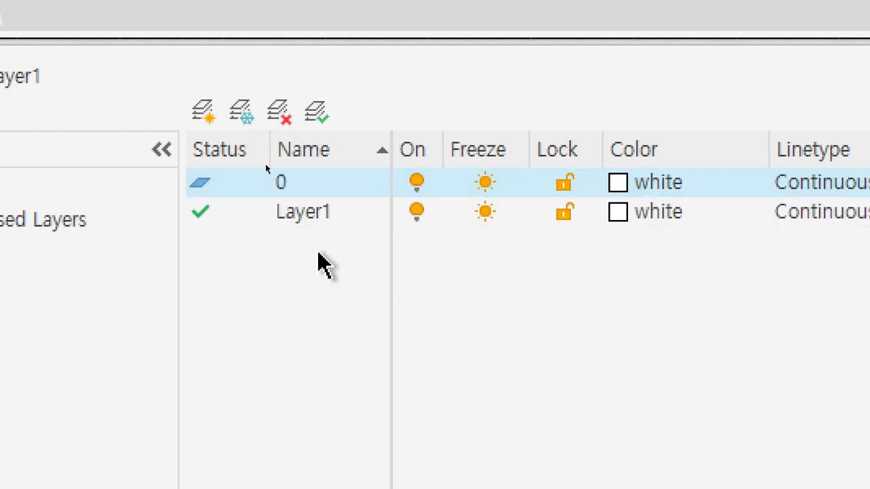
Rename the new layer below layer 0 as 외형선
{"action": "double_click", "coordinate": [336, 212]}
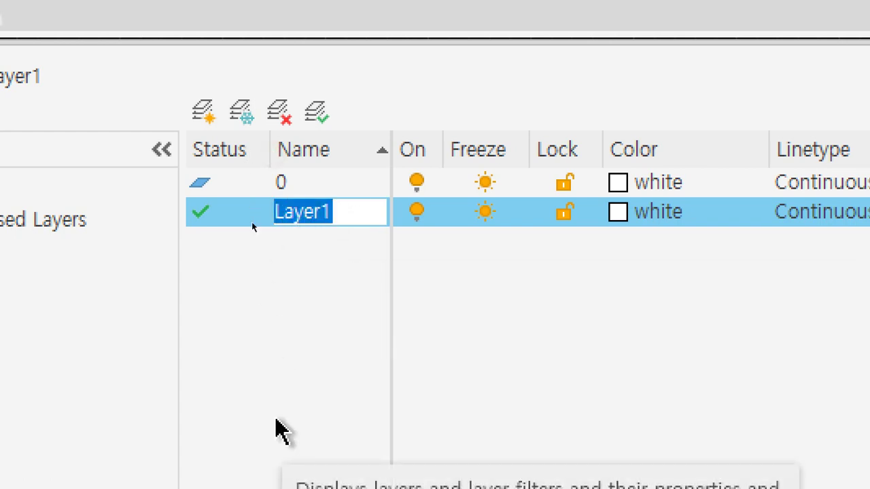
{"action": "type", "text": "외형서"}
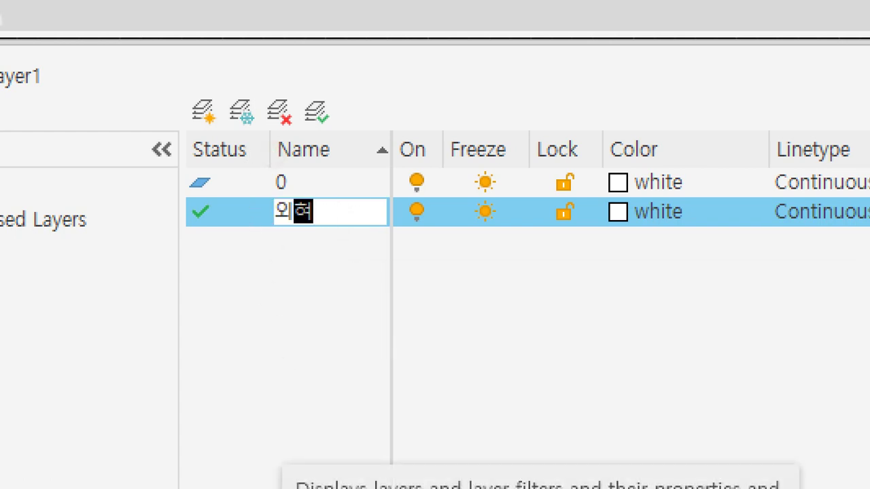
{"action": "key", "text": "Return"}
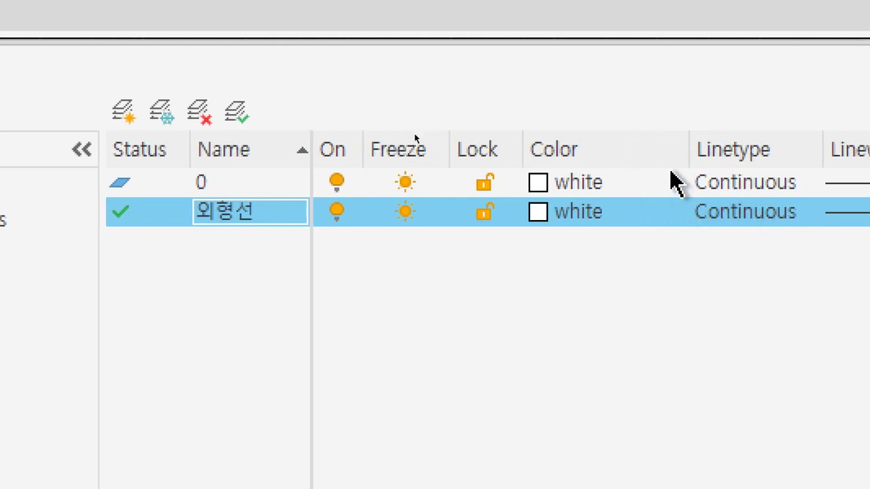
Rearrange the layer list so the Color and Linetype columns come directly after the Name column
{"action": "left_click_drag", "start_coordinate": [446, 151], "coordinate": [337, 155]}
{"action": "left_click_drag", "start_coordinate": [773, 156], "coordinate": [567, 161]}
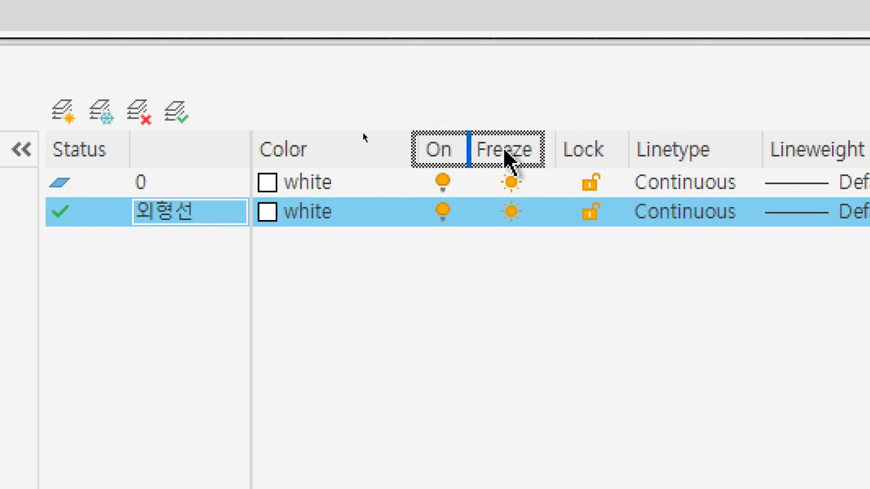
{"action": "left_click_drag", "start_coordinate": [508, 159], "coordinate": [344, 138]}
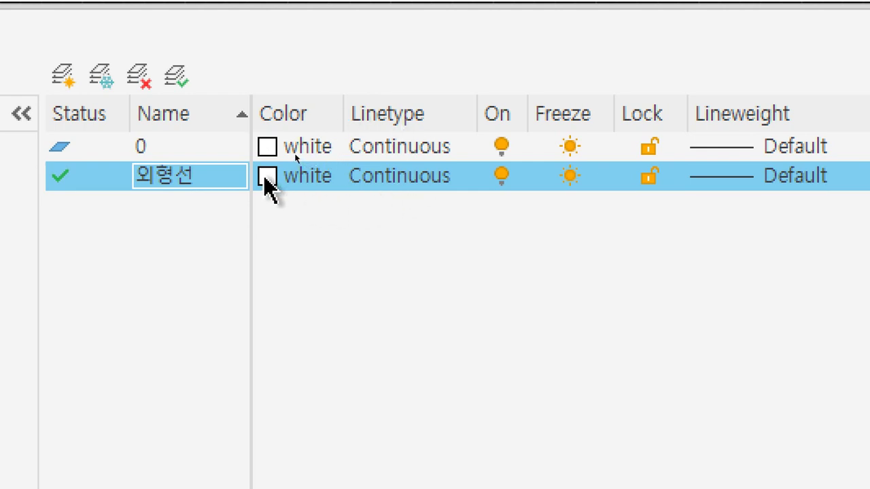
Set the color of the 외형선 layer to yellow
{"action": "left_click", "coordinate": [265, 177]}
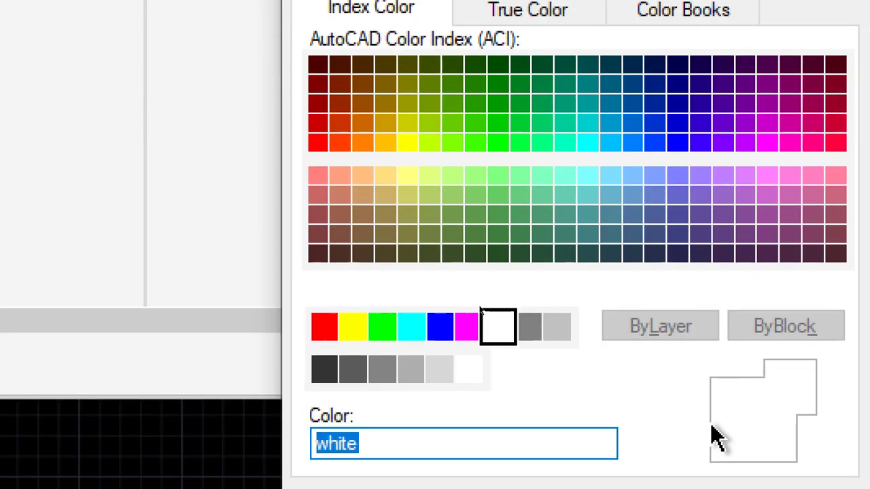
{"action": "left_click", "coordinate": [355, 329]}
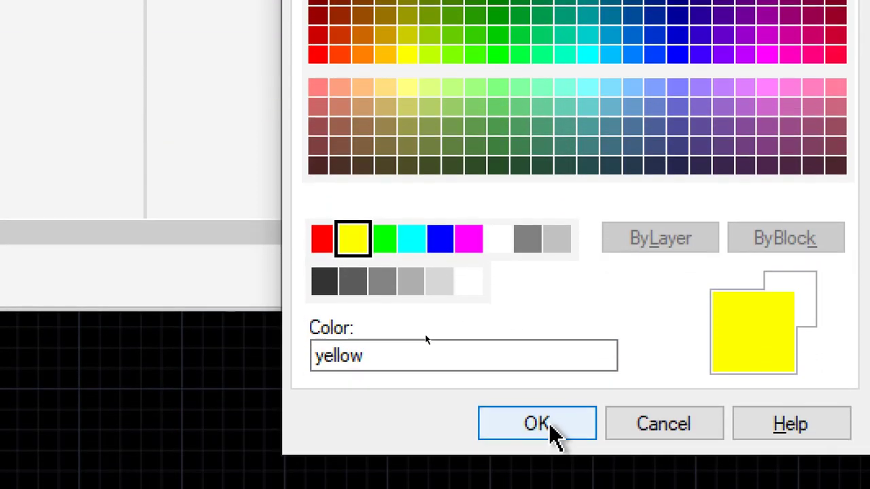
{"action": "left_click", "coordinate": [544, 445]}
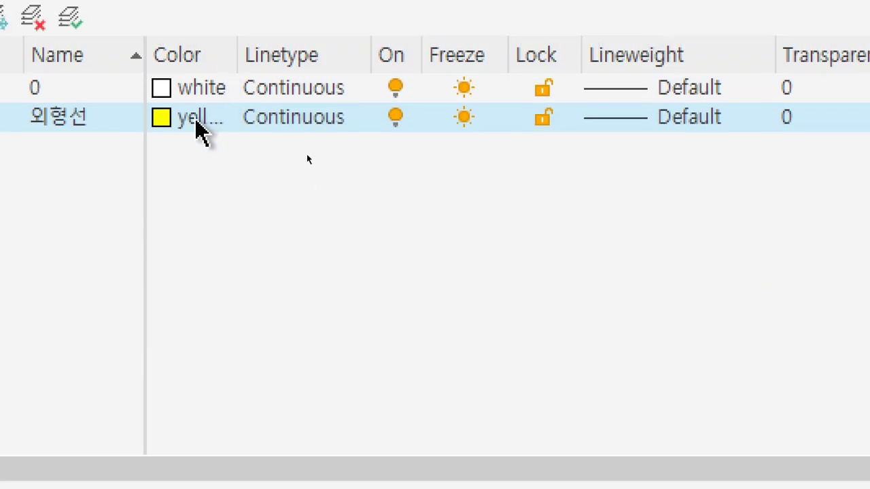
Load the CENTER linetype and assign it to the 외형선 layer
{"action": "left_click", "coordinate": [282, 127]}
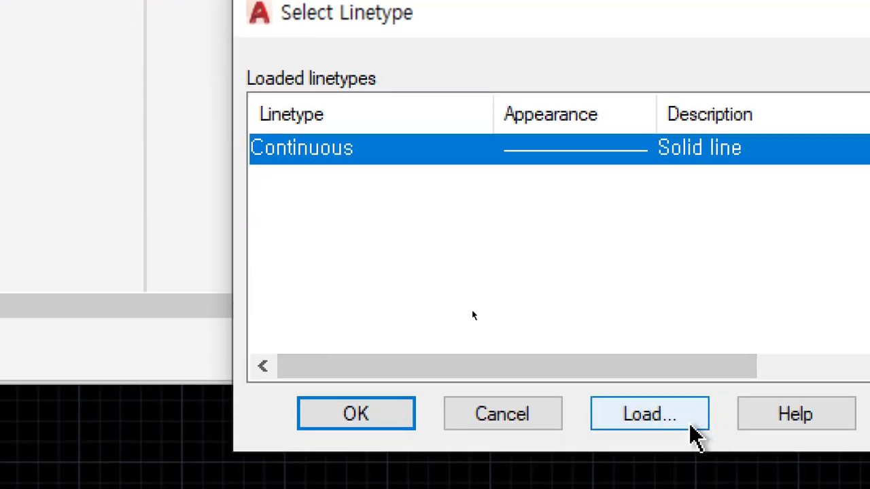
{"action": "left_click", "coordinate": [693, 435]}
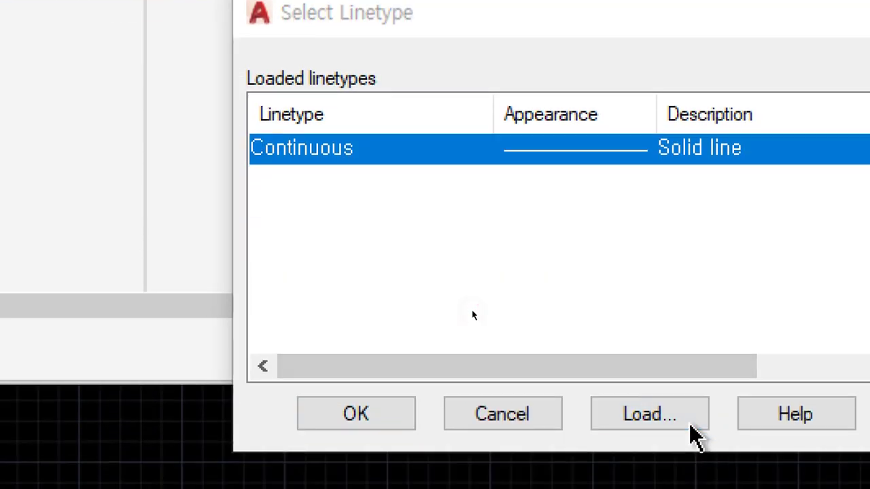
{"action": "left_click", "coordinate": [287, 258]}
{"action": "key", "text": "c"}
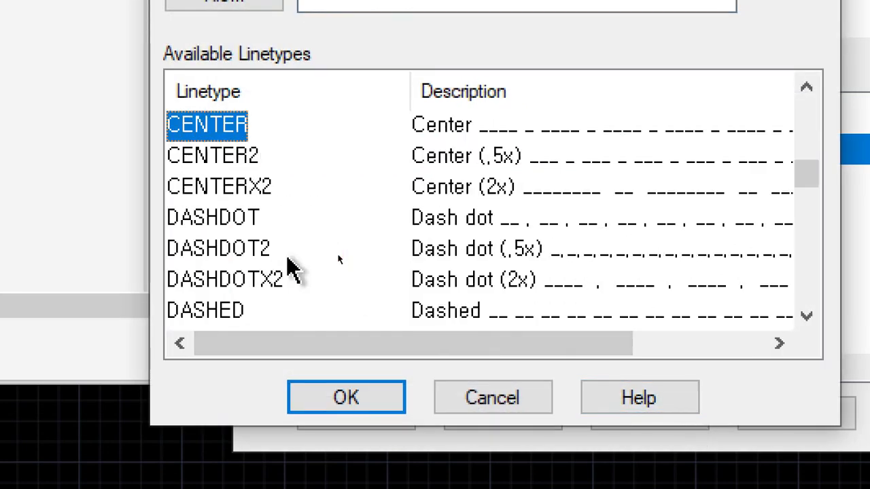
{"action": "left_click", "coordinate": [372, 412]}
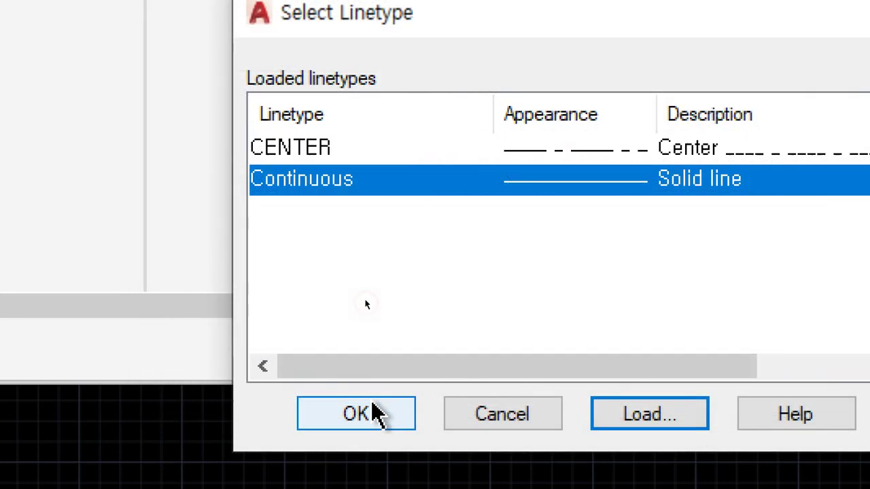
{"action": "left_click", "coordinate": [307, 151]}
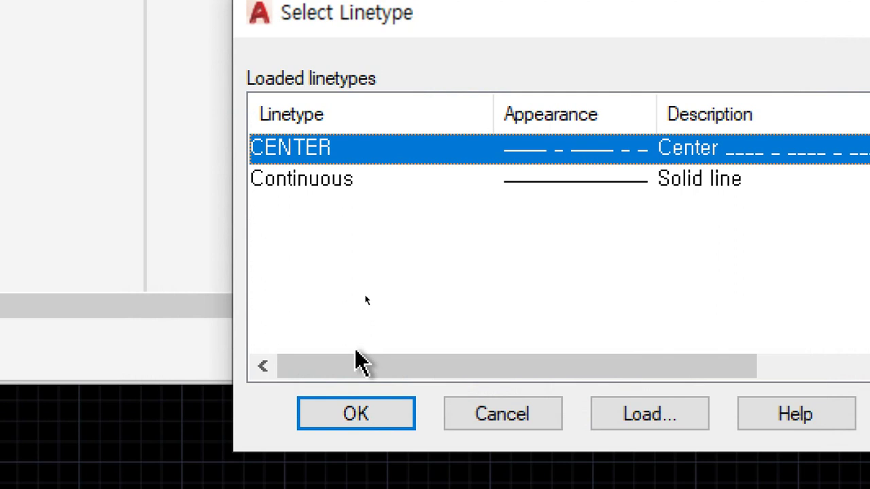
{"action": "left_click", "coordinate": [379, 420]}
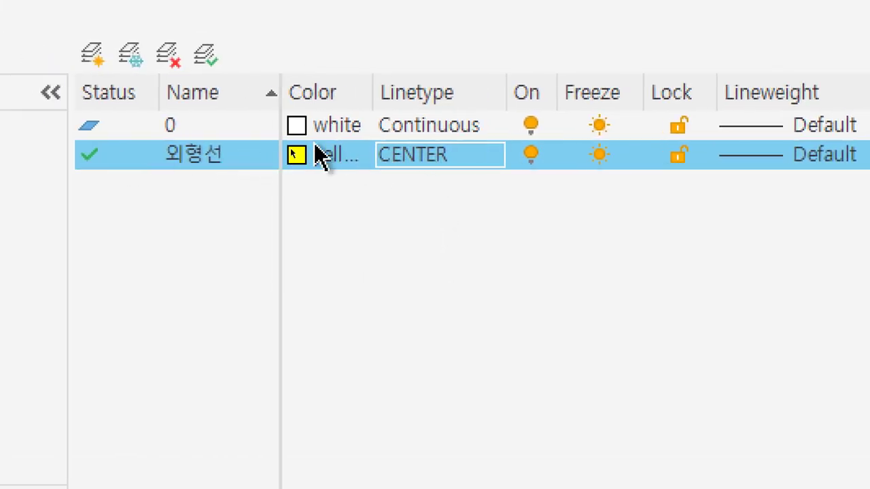
Create a new layer named 중심선 that inherits the yellow color and CENTER linetype of the 외형선 layer
{"action": "left_click", "coordinate": [94, 55]}
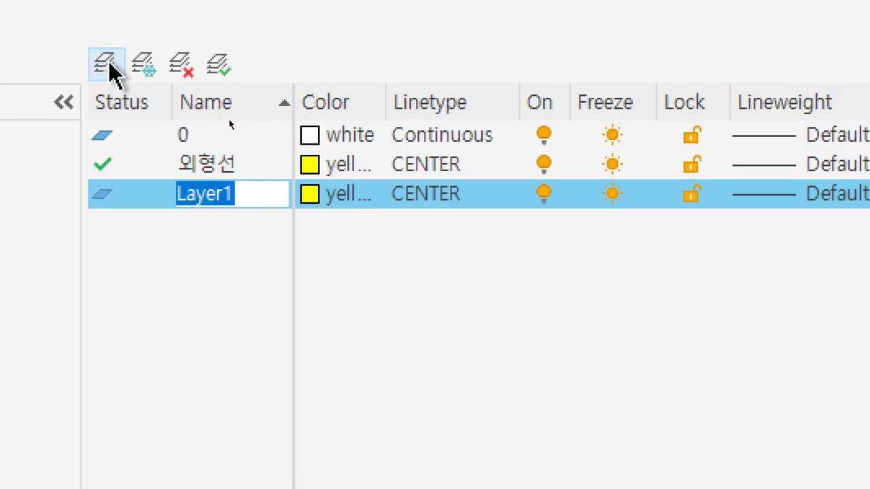
{"action": "type", "text": "wn"}
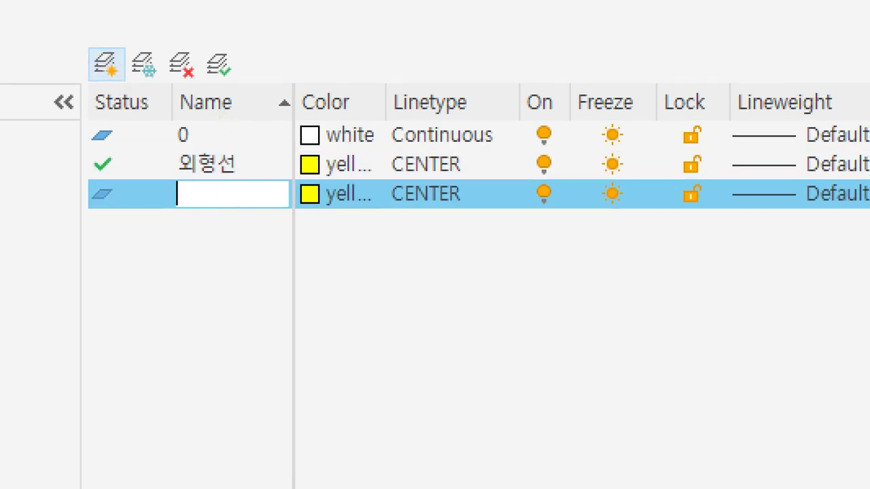
{"action": "type", "text": "dtlat"}
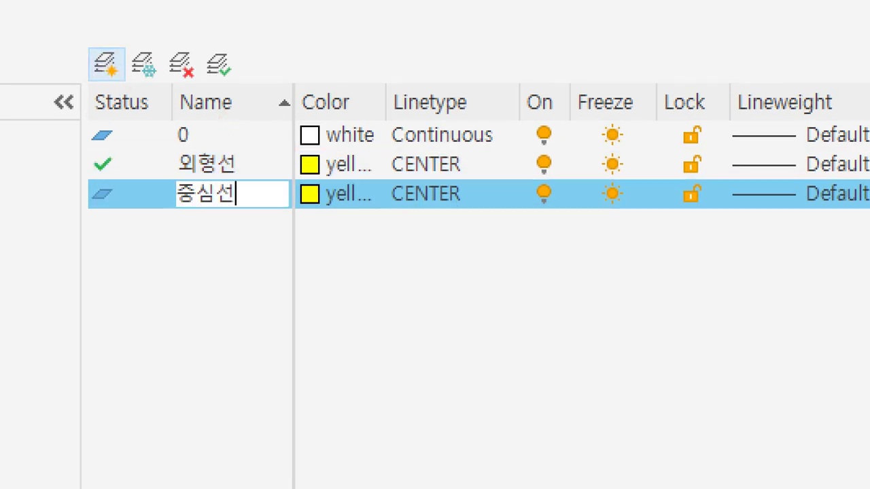
{"action": "key", "text": "Return"}
Set the linetype of the 외형선 layer back to Continuous
{"action": "left_click", "coordinate": [433, 163]}
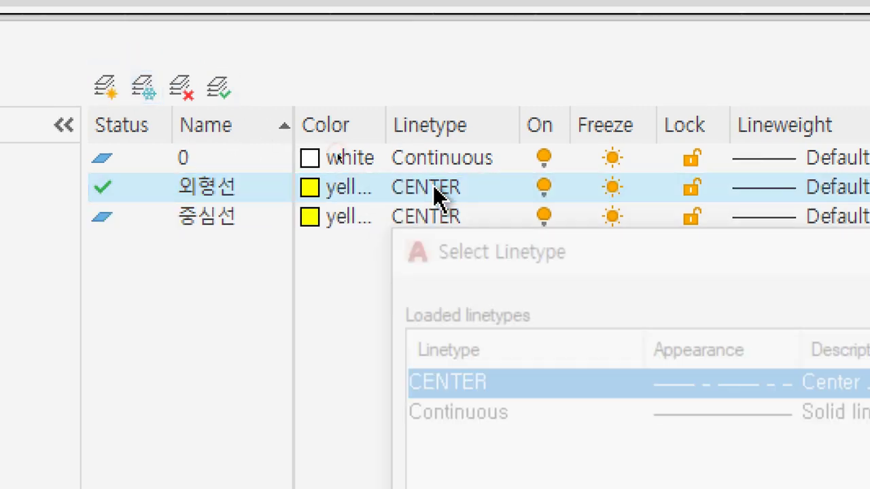
{"action": "left_click", "coordinate": [450, 416]}
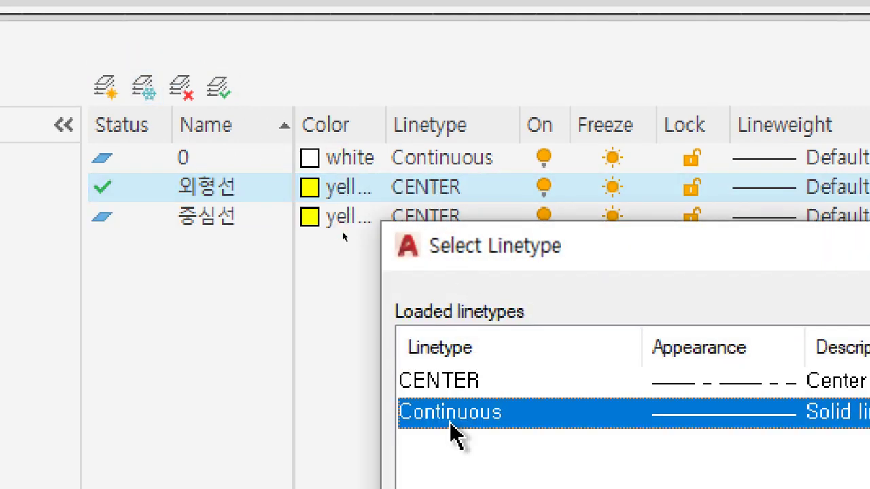
{"action": "double_click", "coordinate": [450, 415]}
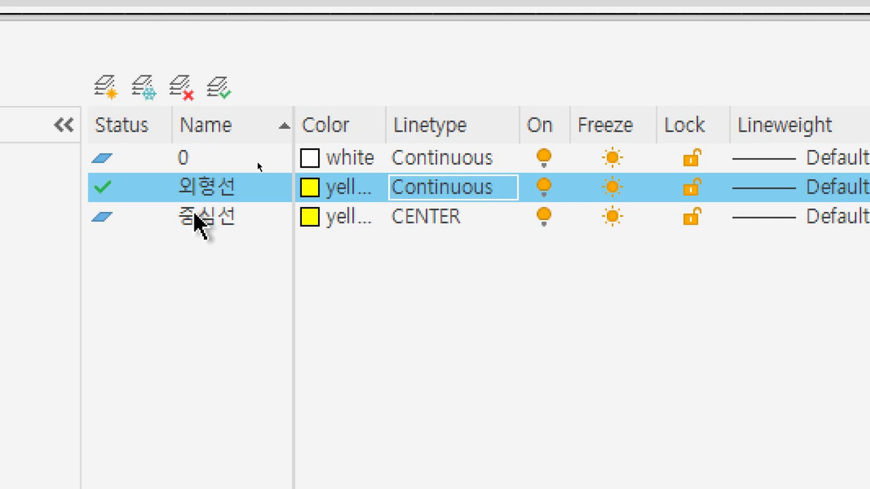
Set the color of the 중심선 layer to red
{"action": "left_click", "coordinate": [344, 217]}
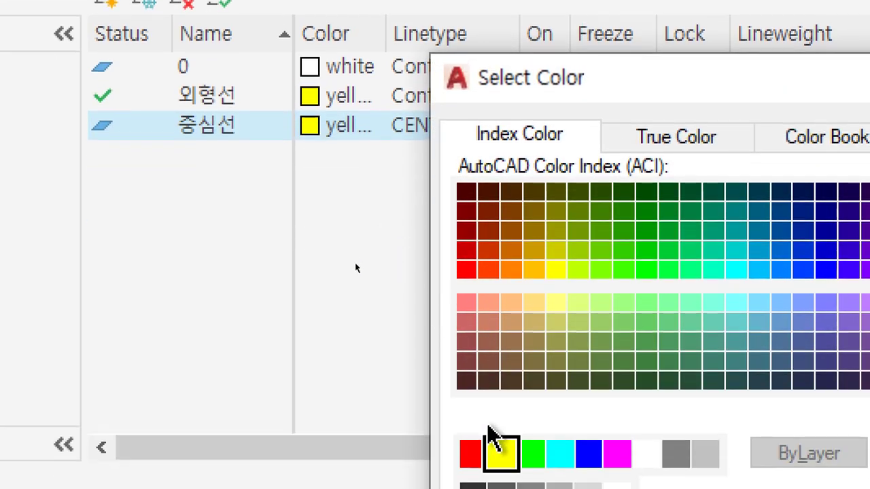
{"action": "left_click", "coordinate": [472, 488]}
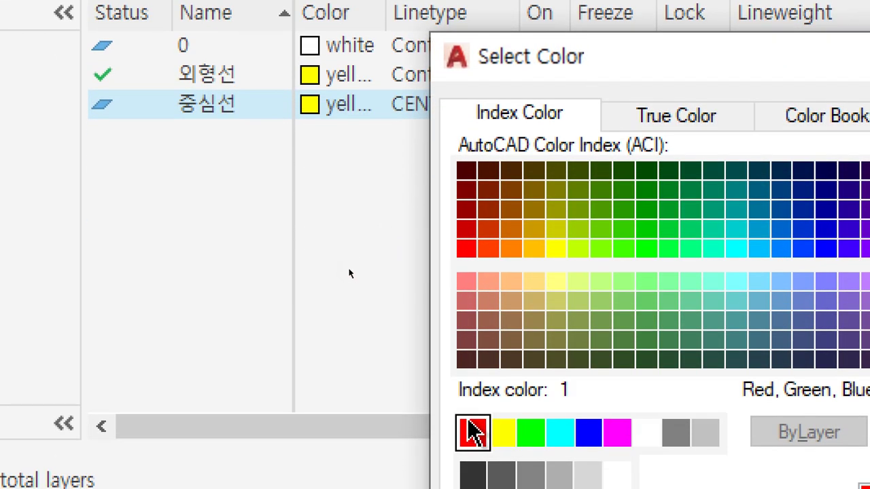
{"action": "double_click", "coordinate": [469, 423]}
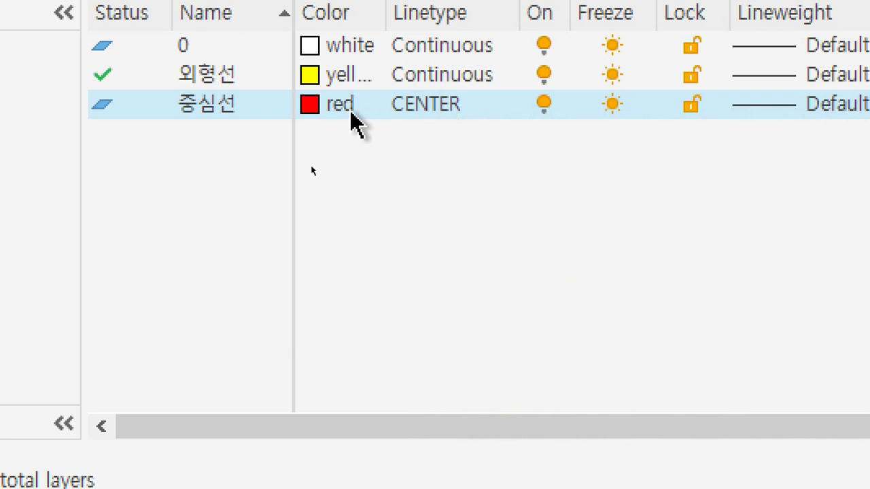
Create a new layer named 숨은선 based on the 중심선 layer
{"action": "left_click", "coordinate": [346, 199]}
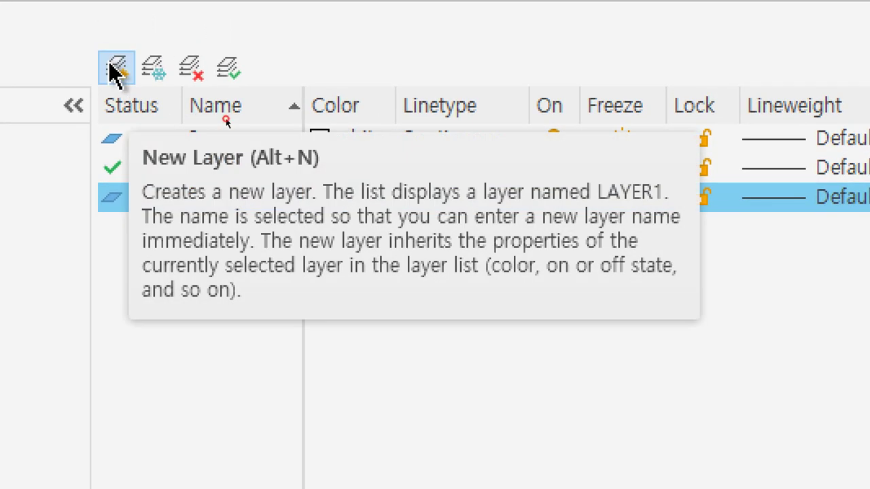
{"action": "left_click", "coordinate": [116, 68]}
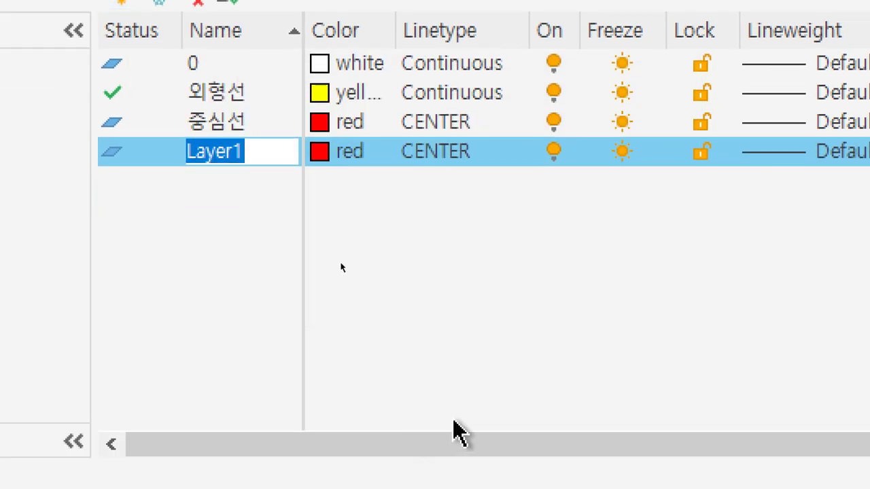
{"action": "type", "text": "d"}
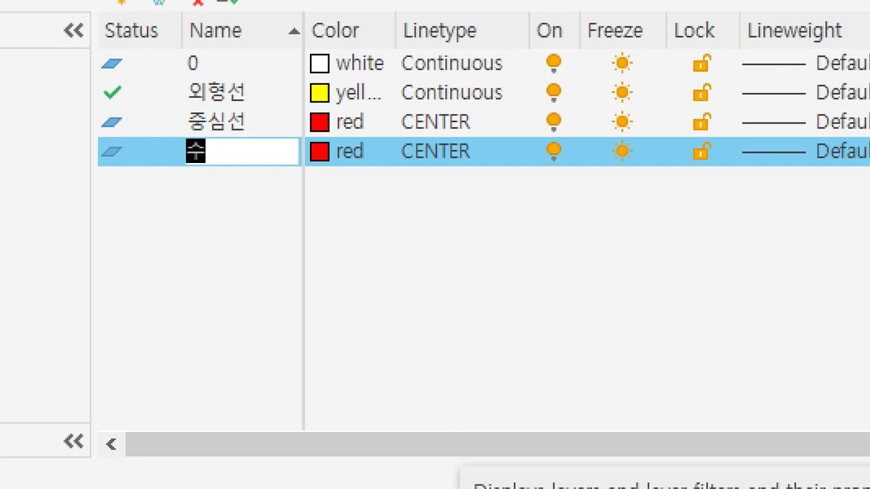
{"action": "type", "text": "은선"}
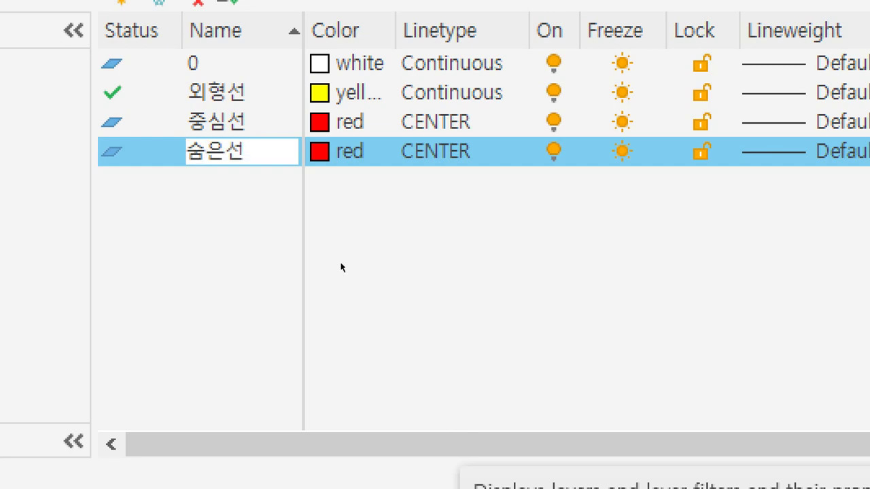
{"action": "key", "text": "Return"}
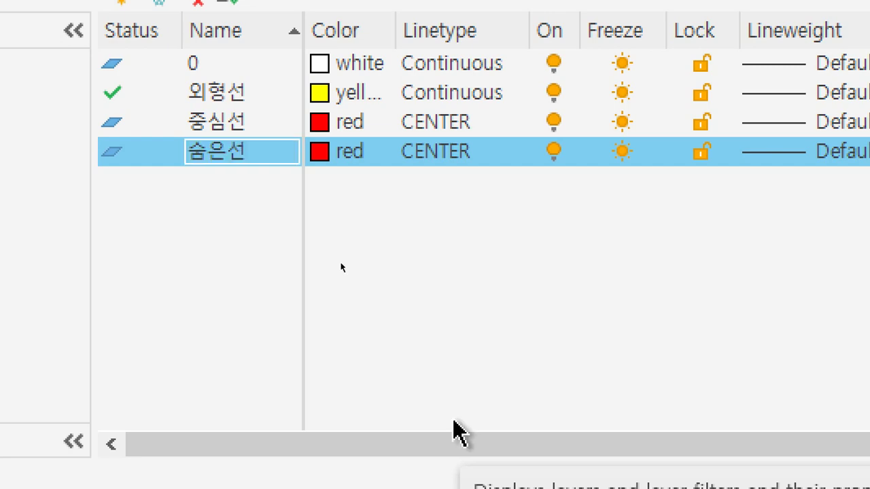
Set the color of the 숨은선 layer to green
{"action": "left_click", "coordinate": [343, 160]}
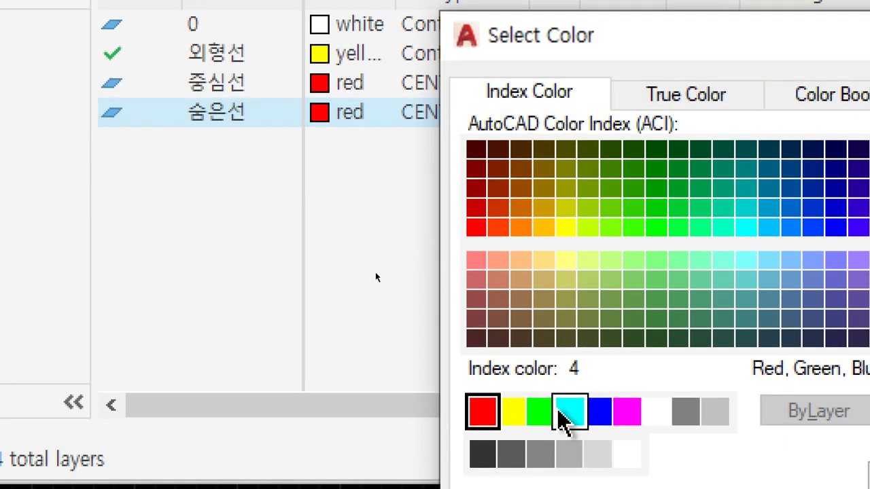
{"action": "left_click", "coordinate": [552, 450]}
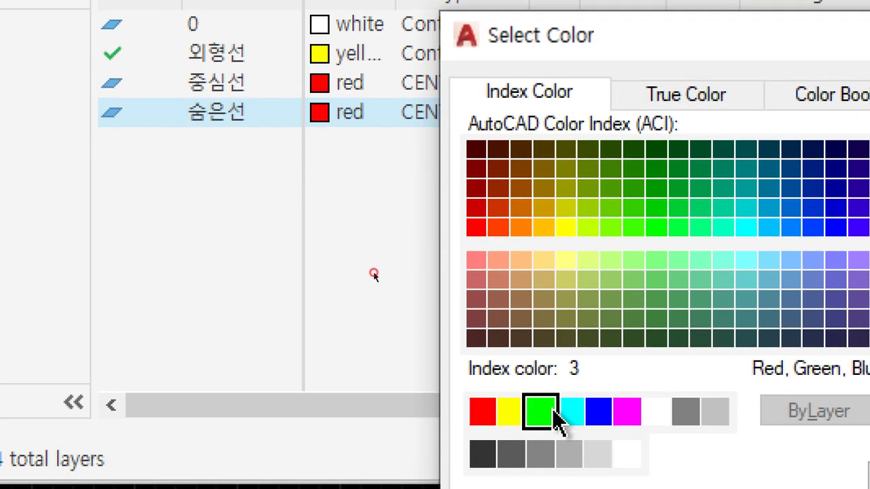
{"action": "key", "text": "Return"}
Load the HIDDEN linetype and assign it to the 숨은선 layer
{"action": "left_click", "coordinate": [452, 110]}
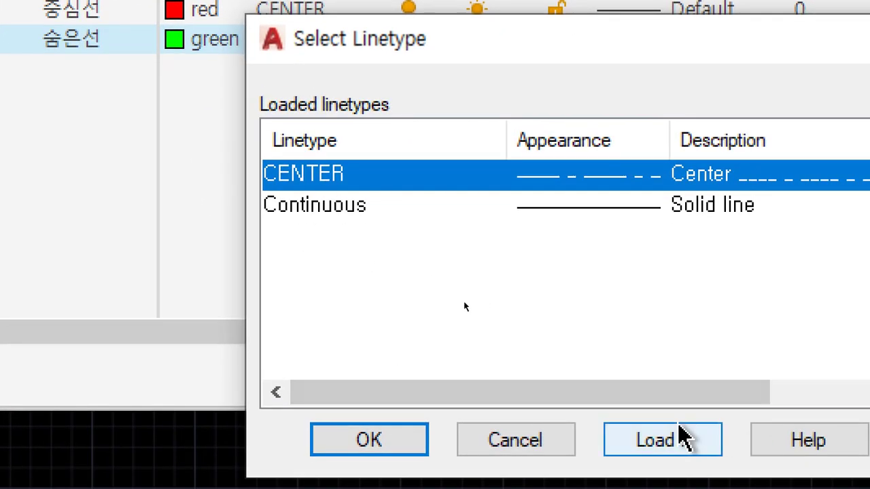
{"action": "left_click", "coordinate": [683, 438]}
{"action": "left_click", "coordinate": [322, 217]}
{"action": "key", "text": "h"}
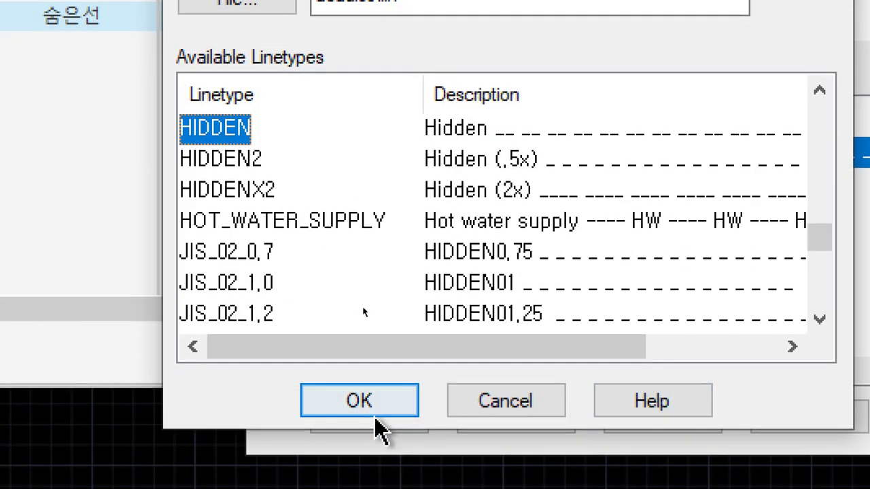
{"action": "left_click", "coordinate": [364, 428]}
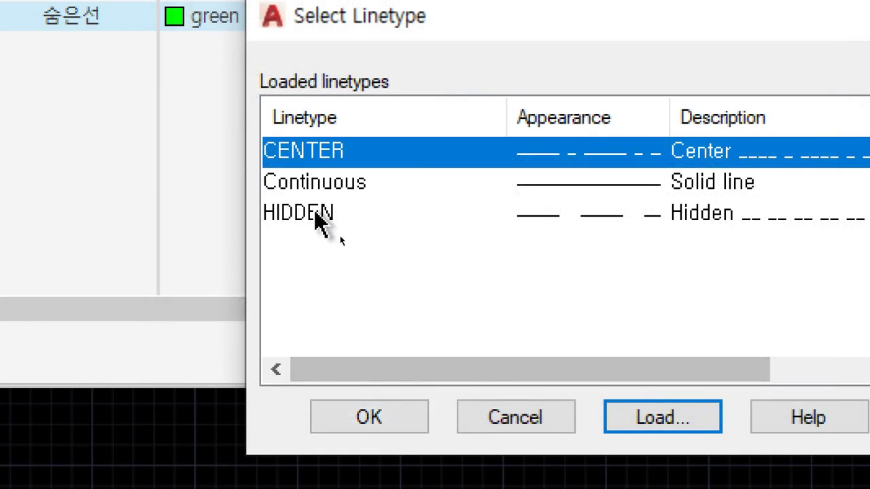
{"action": "left_click", "coordinate": [317, 214]}
{"action": "left_click", "coordinate": [369, 417]}
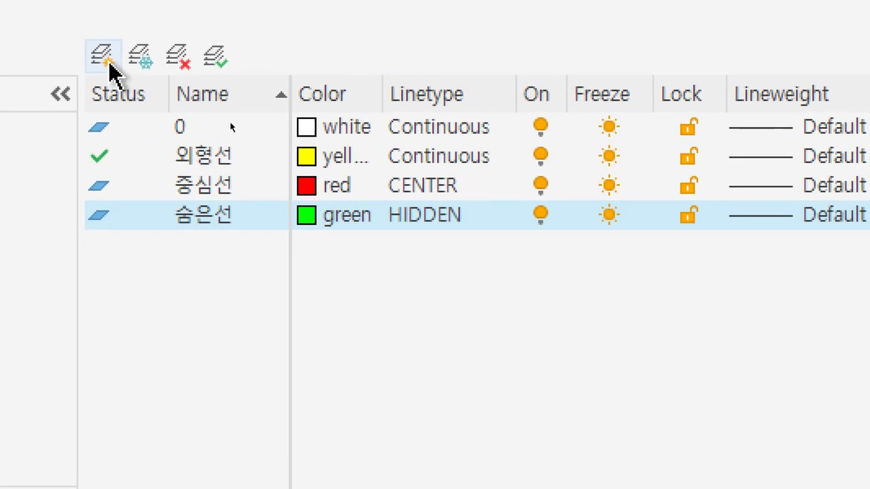
Create a new layer named 단열재 based on the 숨은선 layer
{"action": "left_click", "coordinate": [103, 58]}
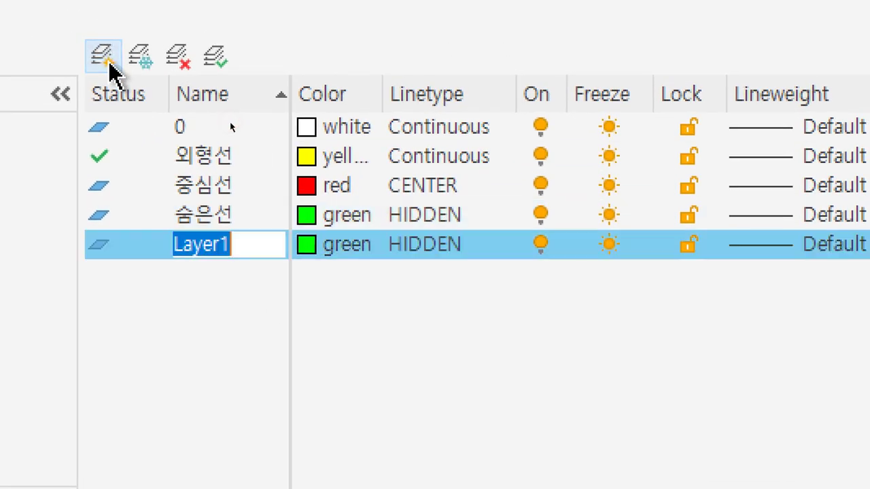
{"action": "type", "text": "eks"}
{"action": "key", "text": "BackSpace"}
{"action": "key", "text": "BackSpace"}
{"action": "key", "text": "BackSpace"}
{"action": "type", "text": "단열재"}
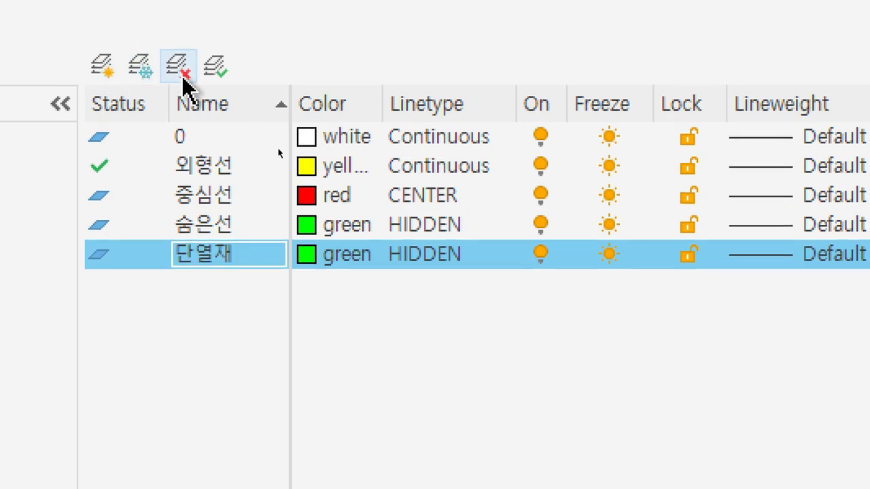
Set the color of the 단열재 layer to magenta
{"action": "left_click", "coordinate": [360, 293]}
{"action": "left_click", "coordinate": [333, 254]}
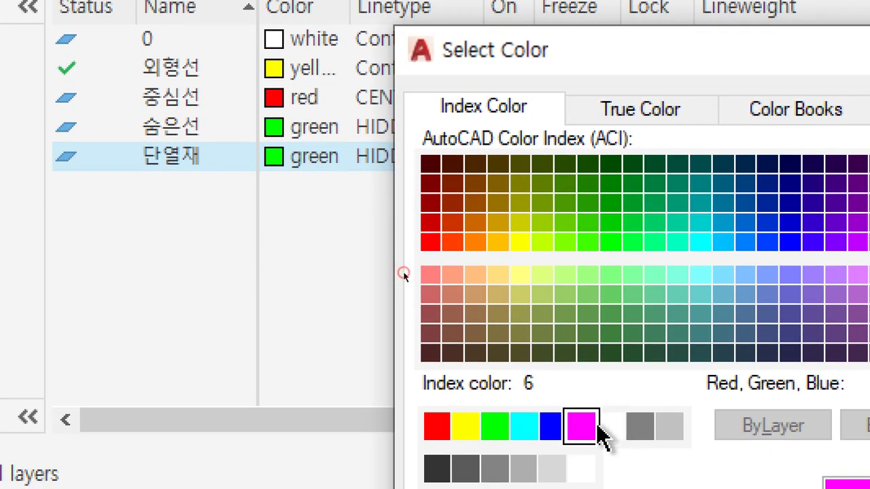
{"action": "double_click", "coordinate": [597, 429]}
Load the BATTING linetype and assign it to the 단열재 layer
{"action": "left_click", "coordinate": [401, 163]}
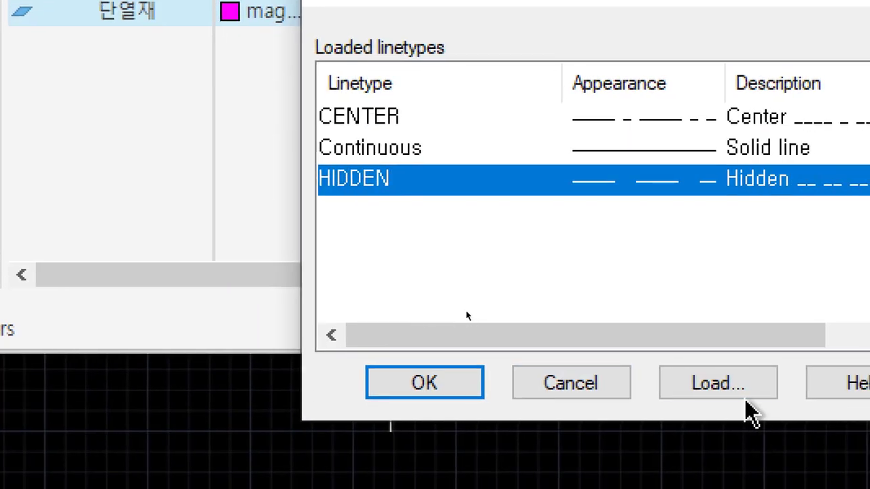
{"action": "left_click", "coordinate": [743, 398]}
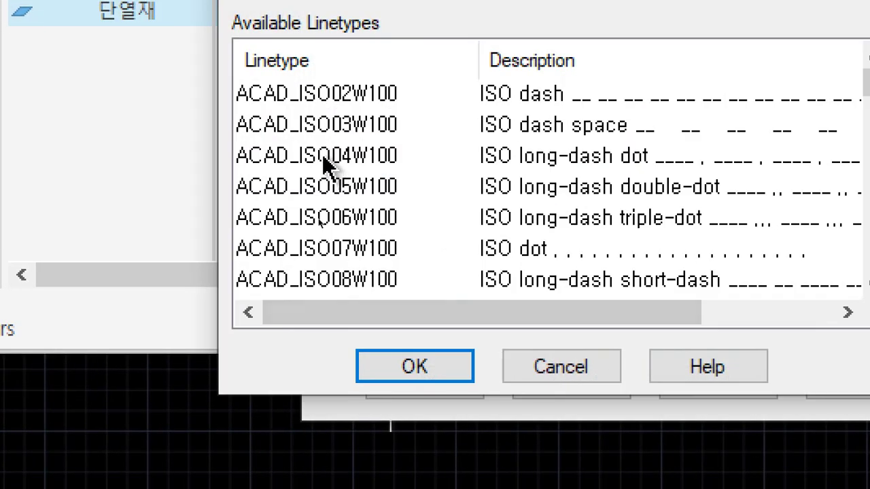
{"action": "left_click", "coordinate": [294, 106]}
{"action": "key", "text": "b"}
{"action": "left_click", "coordinate": [414, 376]}
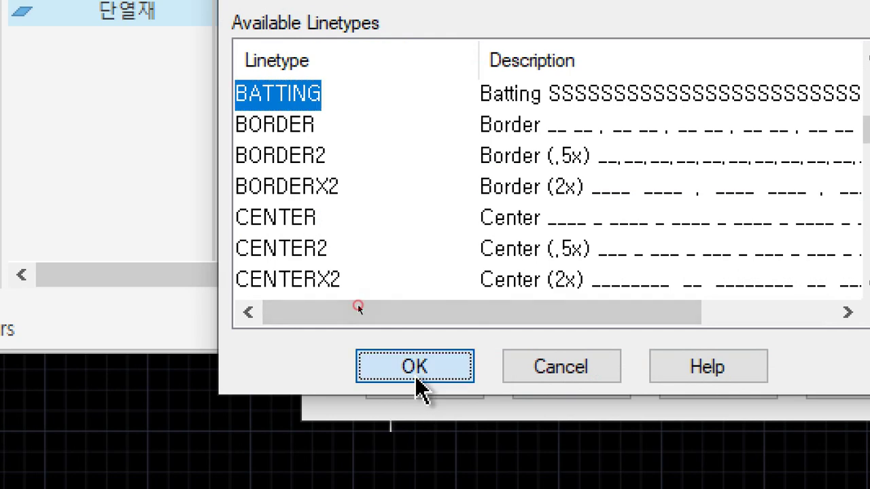
{"action": "left_click", "coordinate": [377, 121]}
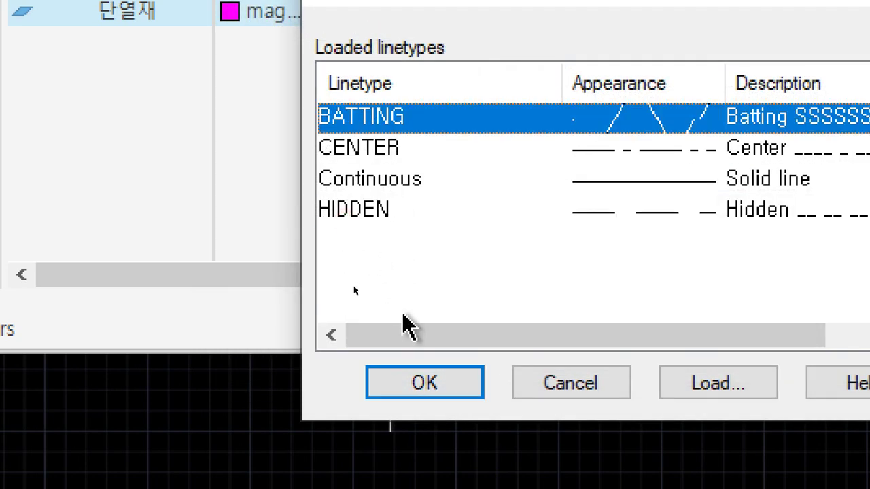
{"action": "left_click", "coordinate": [407, 382]}
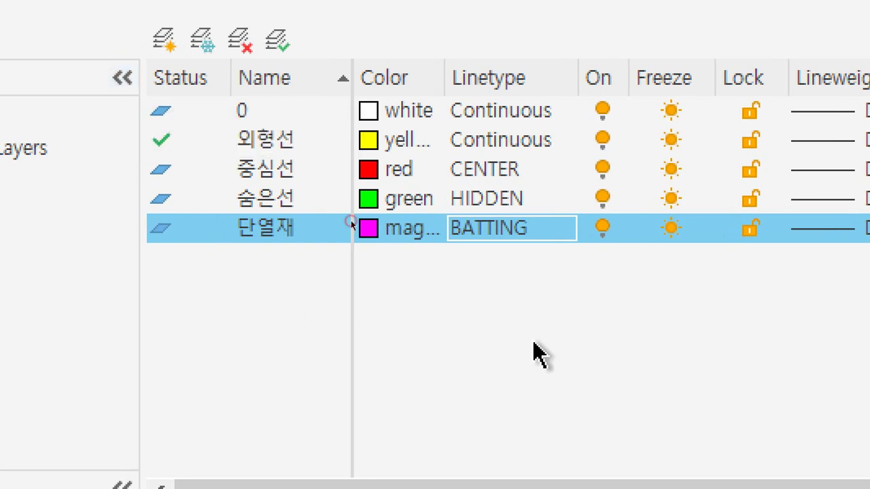
Close the layer manager and draw a circle with a radius of about 361 on the current 외형선 layer
{"action": "left_click", "coordinate": [263, 144]}
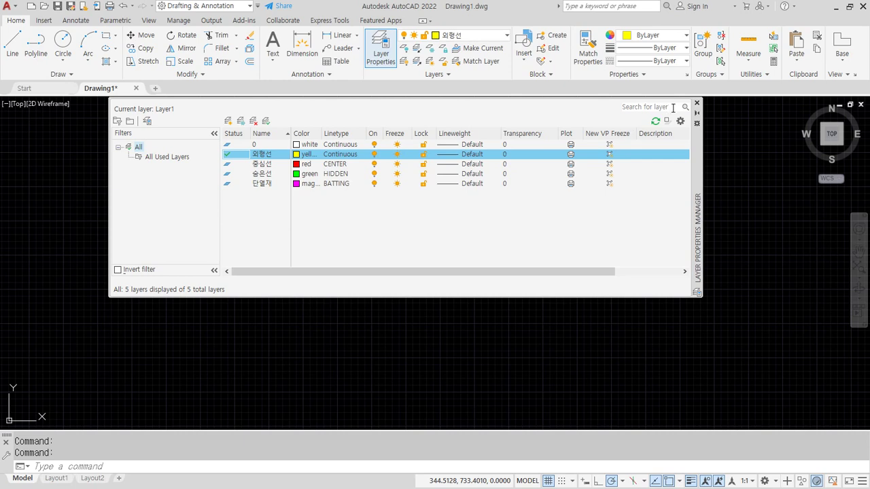
{"action": "left_click", "coordinate": [697, 102]}
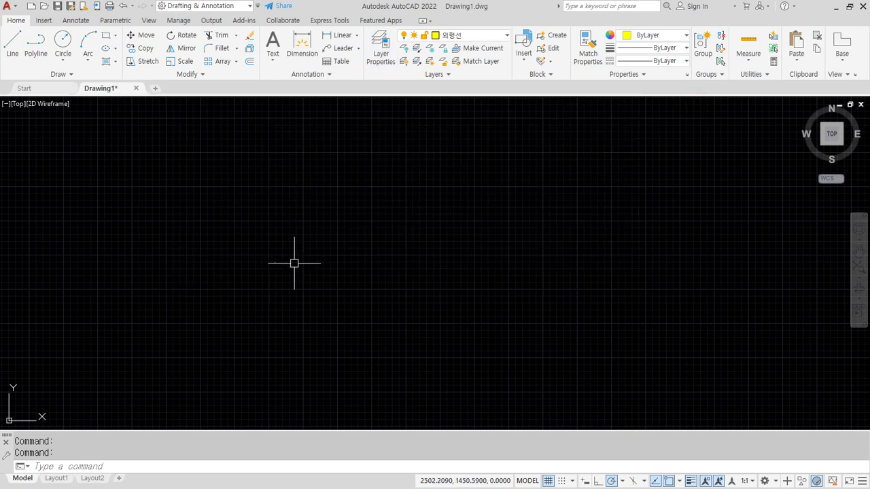
{"action": "type", "text": "c"}
{"action": "key", "text": "Return"}
{"action": "left_click", "coordinate": [215, 251]}
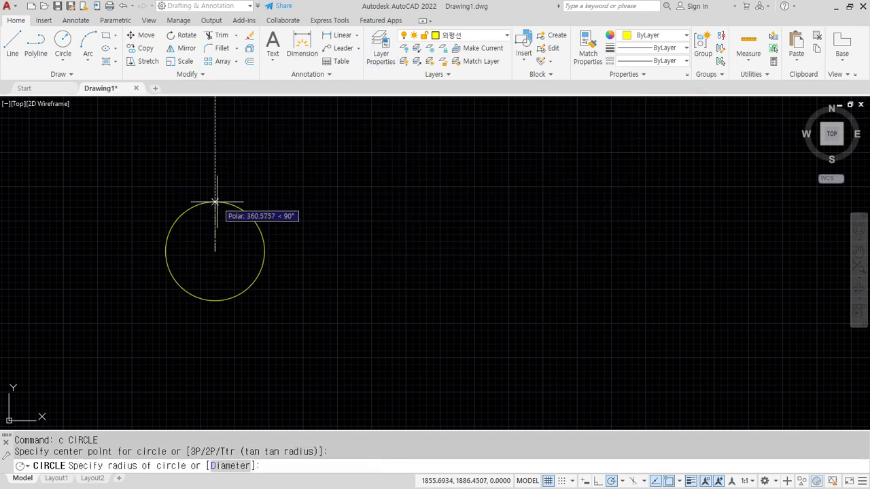
{"action": "left_click", "coordinate": [215, 202]}
Draw three connected lines from inside the circle, forming a sideways U about 107 high that opens toward the circle's center
{"action": "type", "text": "l"}
{"action": "key", "text": "Return"}
{"action": "left_click", "coordinate": [236, 247]}
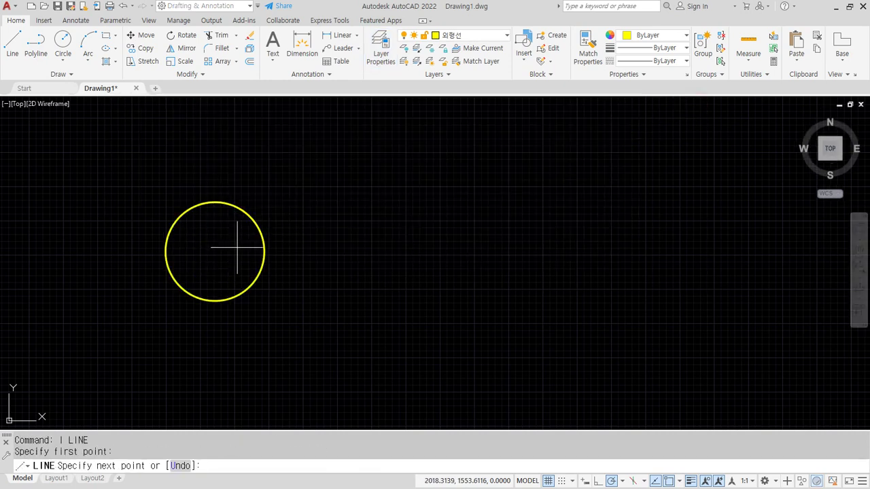
{"action": "left_click", "coordinate": [394, 248]}
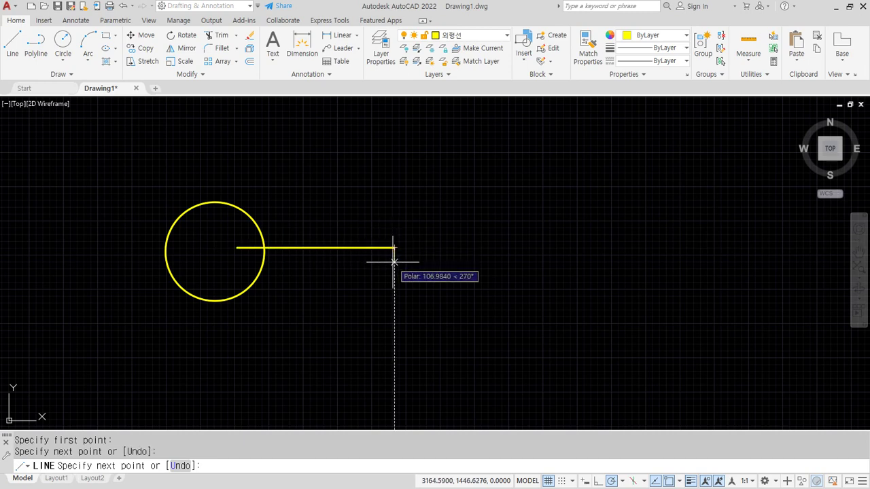
{"action": "left_click", "coordinate": [394, 262]}
{"action": "left_click", "coordinate": [237, 262]}
{"action": "key", "text": "Return"}
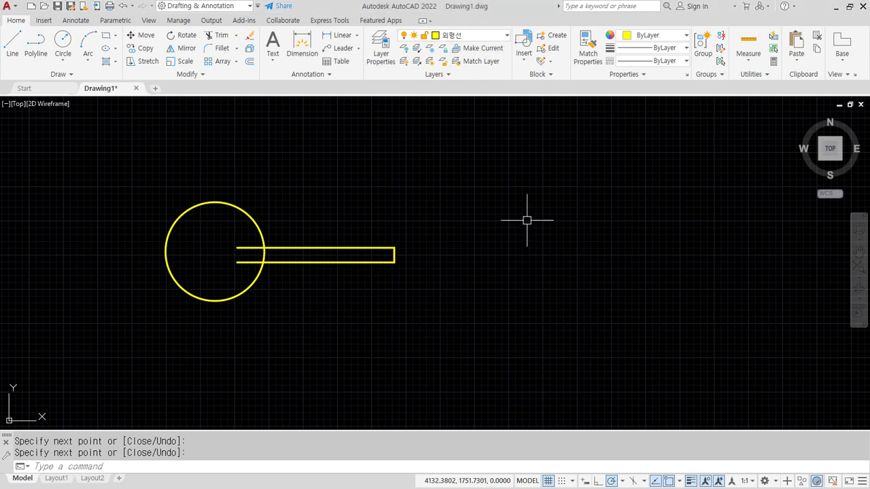
Make 중심선 the current layer in the Layer Properties Manager
{"action": "type", "text": "la"}
{"action": "key", "text": "Return"}
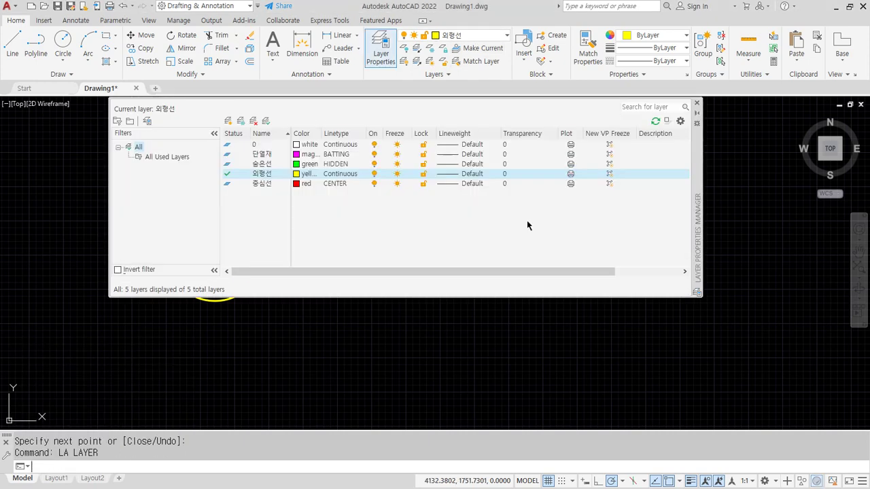
{"action": "left_click", "coordinate": [226, 184]}
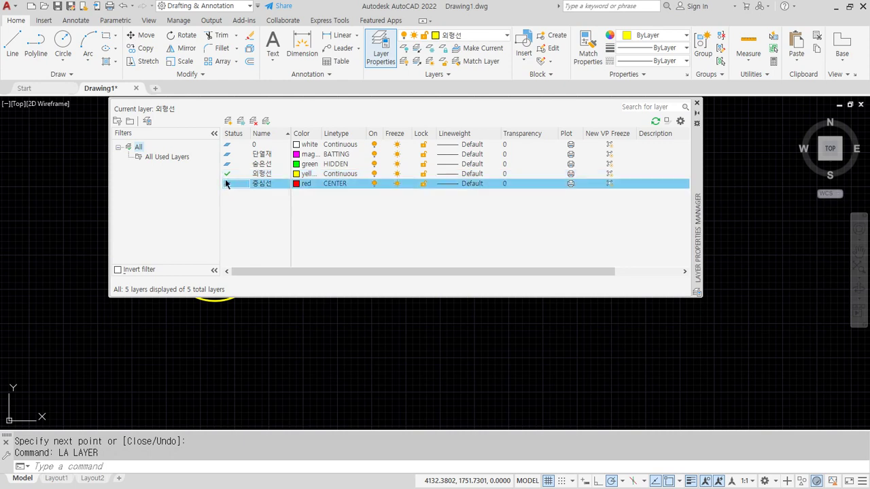
{"action": "double_click", "coordinate": [228, 184]}
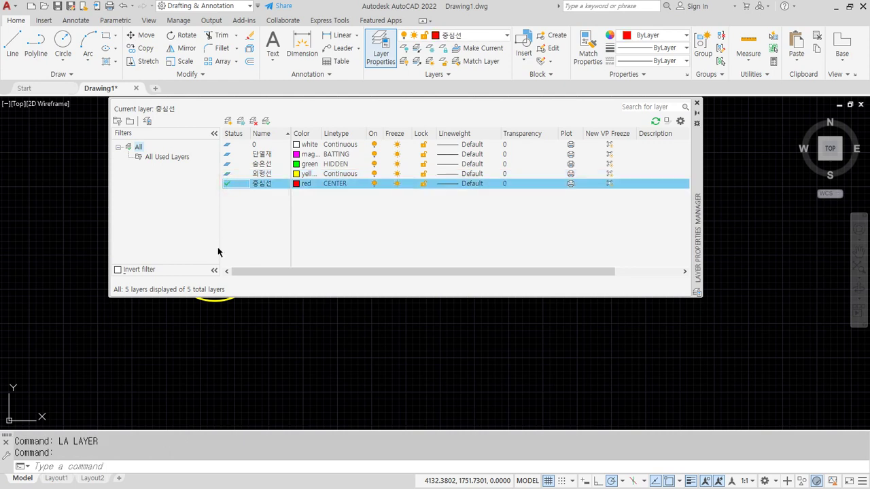
{"action": "key", "text": "ctrl+2"}
{"action": "mouse_move", "coordinate": [231, 196]}
{"action": "left_mouse_down"}
{"action": "mouse_move", "coordinate": [231, 174]}
{"action": "mouse_move", "coordinate": [225, 196]}
{"action": "left_mouse_up"}
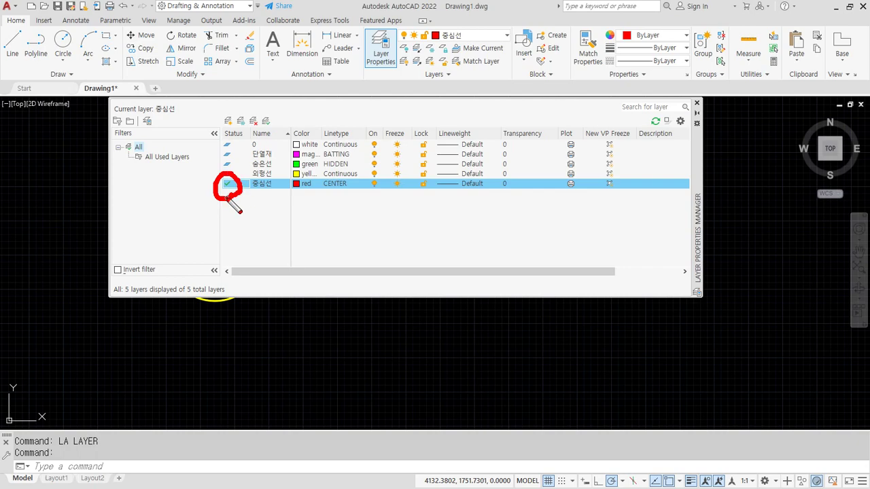
{"action": "key", "text": "Escape"}
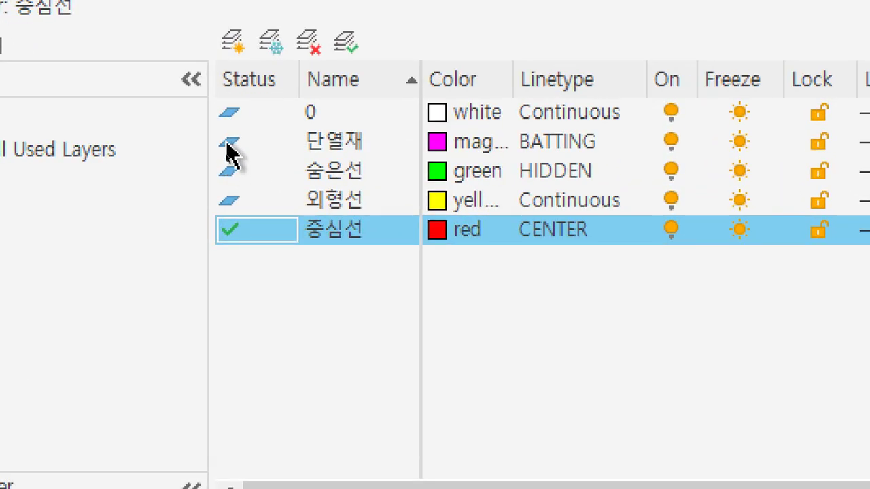
Make 단열재 the current layer and close the Layer Properties Manager
{"action": "double_click", "coordinate": [229, 148]}
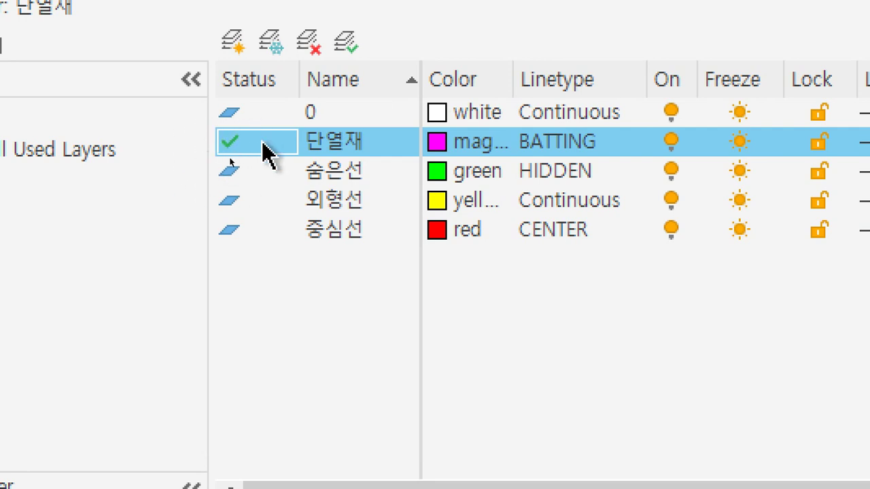
{"action": "left_click_drag", "start_coordinate": [299, 82], "coordinate": [295, 82]}
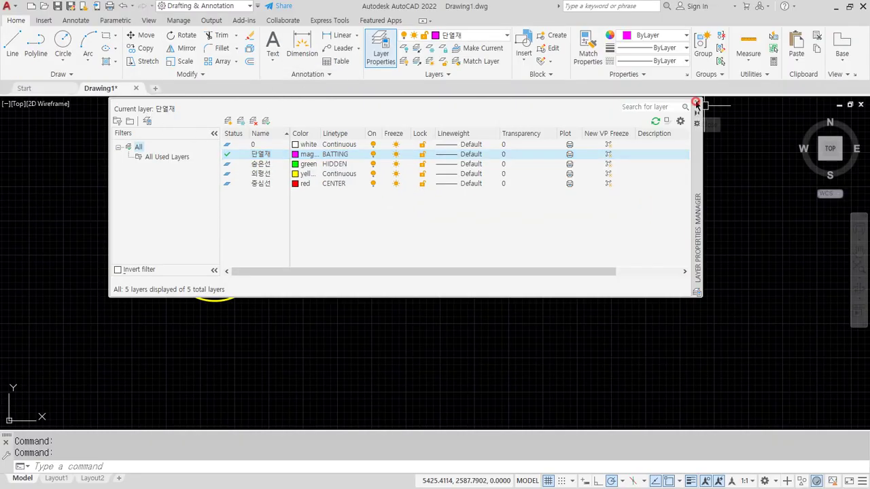
{"action": "left_click", "coordinate": [697, 103]}
Draw three connected lines above the yellow bar as a sideways U on the 단열재 layer and inspect their insulation pattern
{"action": "left_click", "coordinate": [13, 46]}
{"action": "left_click", "coordinate": [325, 192]}
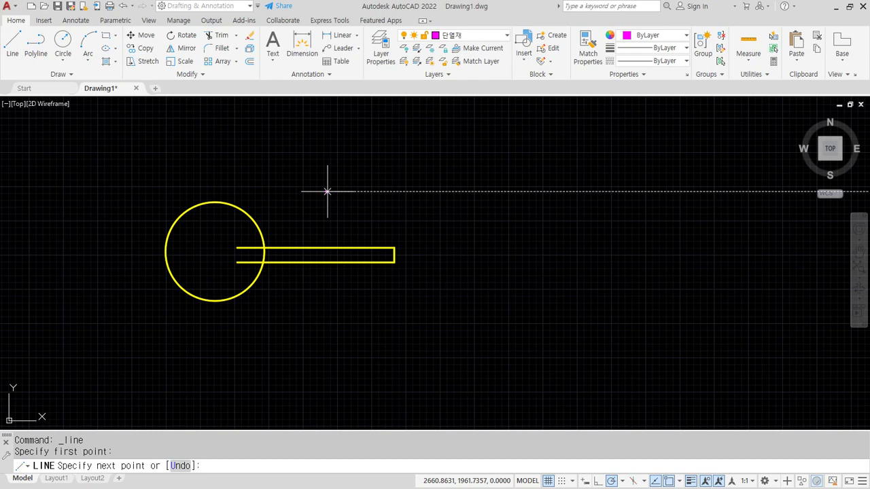
{"action": "left_click", "coordinate": [408, 191]}
{"action": "left_click", "coordinate": [408, 218]}
{"action": "left_click", "coordinate": [324, 218]}
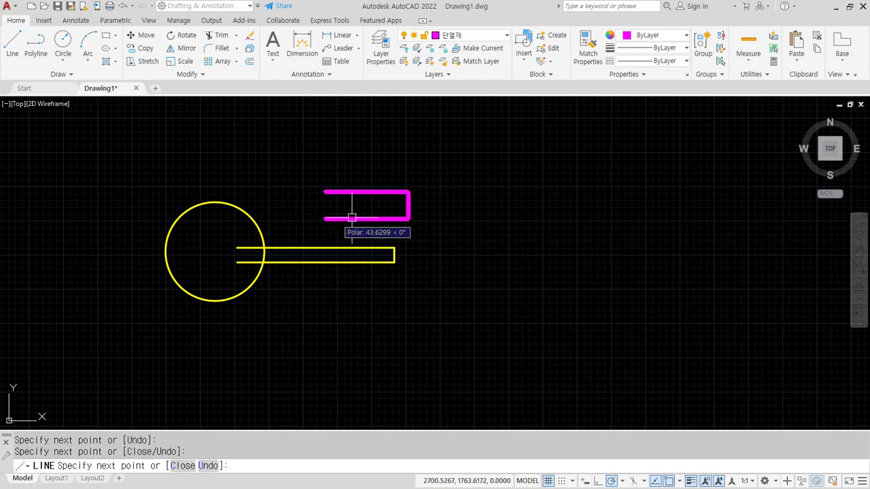
{"action": "key", "text": "Return"}
{"action": "scroll", "coordinate": [367, 207], "scroll_direction": "up", "scroll_amount": 8}
{"action": "middle_click_drag", "start_coordinate": [369, 202], "coordinate": [414, 296]}
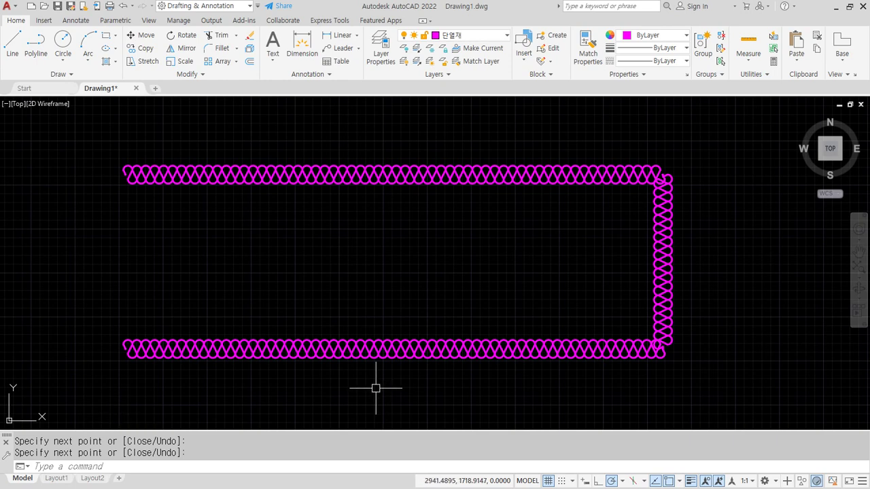
{"action": "key", "text": "ctrl+2"}
{"action": "key", "text": "Escape"}
Erase the circle and all the drawn lines, and zoom to show the whole drawing area
{"action": "scroll", "coordinate": [394, 292], "scroll_direction": "down", "scroll_amount": 6}
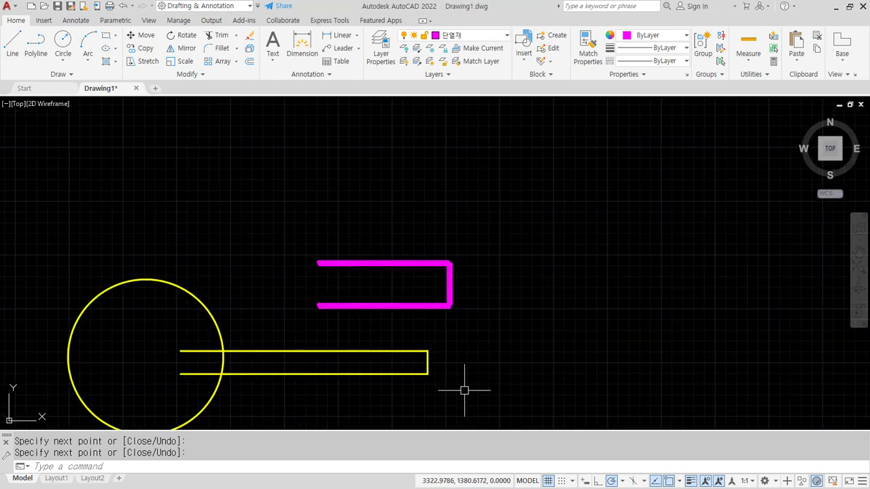
{"action": "left_click", "coordinate": [489, 391]}
{"action": "left_click", "coordinate": [145, 214]}
{"action": "type", "text": "e"}
{"action": "key", "text": "Return"}
{"action": "type", "text": "z"}
{"action": "key", "text": "Return"}
{"action": "type", "text": "a"}
{"action": "key", "text": "Return"}
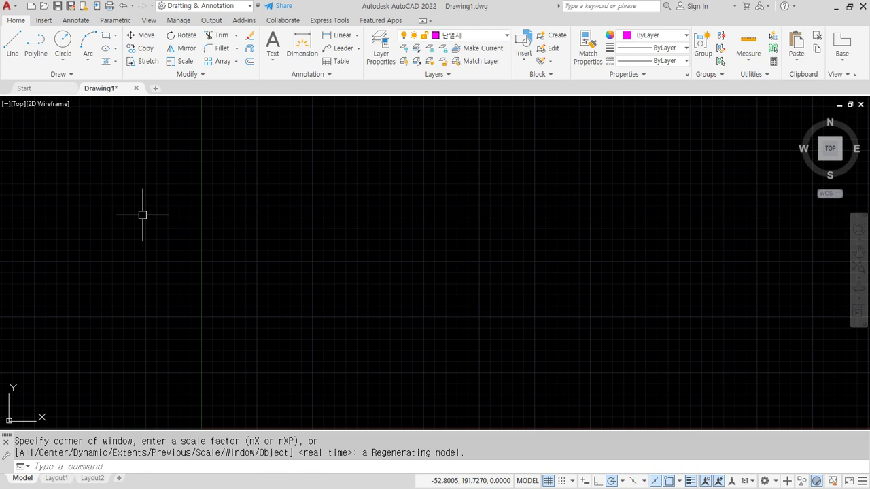
Make 중심선 the current layer and draw one long horizontal line above the X axis
{"action": "left_click", "coordinate": [466, 34]}
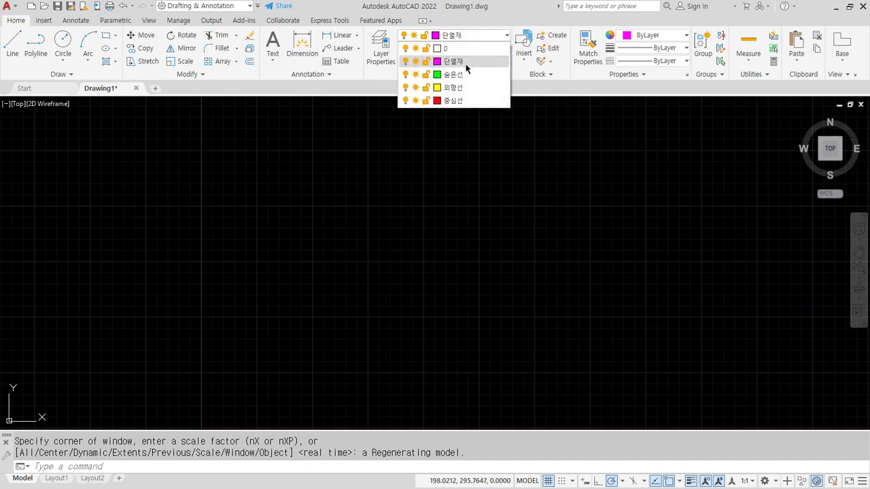
{"action": "left_click", "coordinate": [453, 101]}
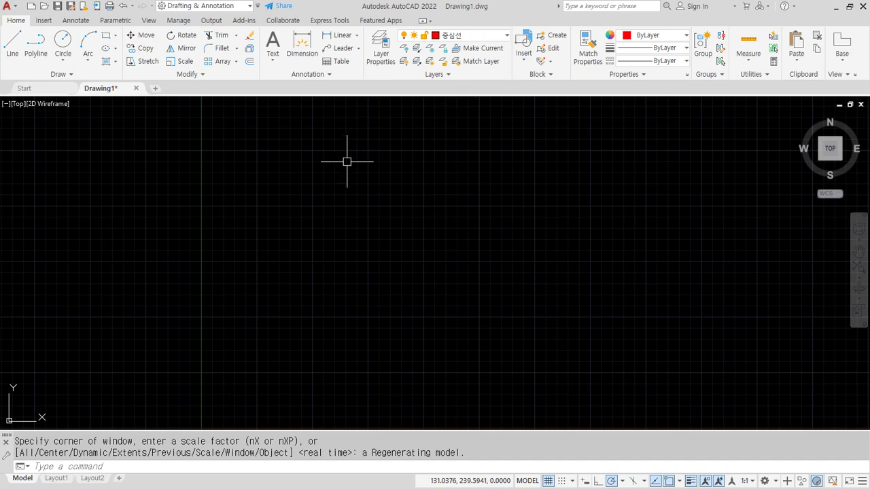
{"action": "scroll", "coordinate": [338, 239], "scroll_direction": "down", "scroll_amount": 8}
{"action": "middle_click_drag", "start_coordinate": [338, 239], "coordinate": [220, 274]}
{"action": "type", "text": "l"}
{"action": "key", "text": "Return"}
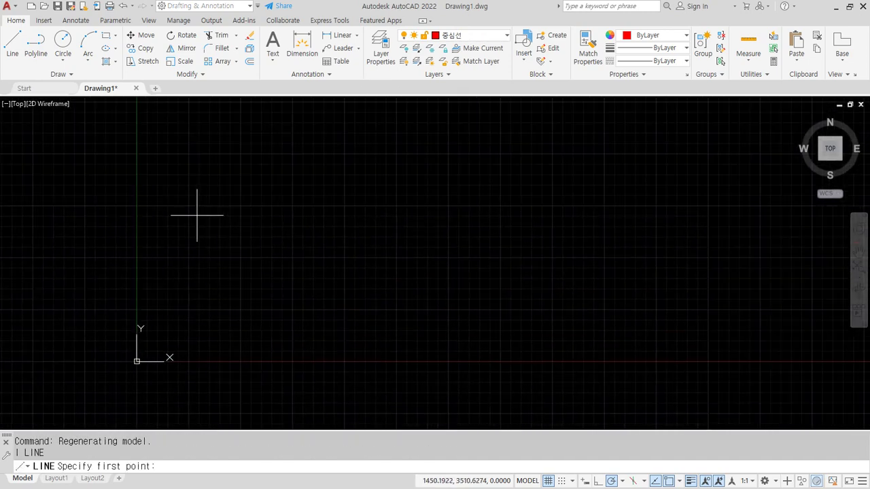
{"action": "left_click", "coordinate": [197, 216]}
{"action": "left_click", "coordinate": [551, 216]}
{"action": "key", "text": "Return"}
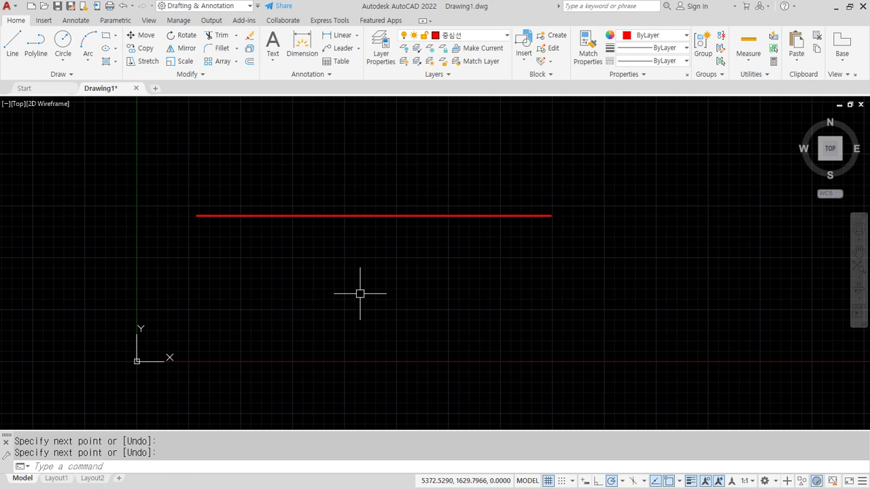
Check the 중심선 layer's linetype in the layer manager and examine the dash pattern of the red line up close
{"action": "left_click", "coordinate": [380, 47]}
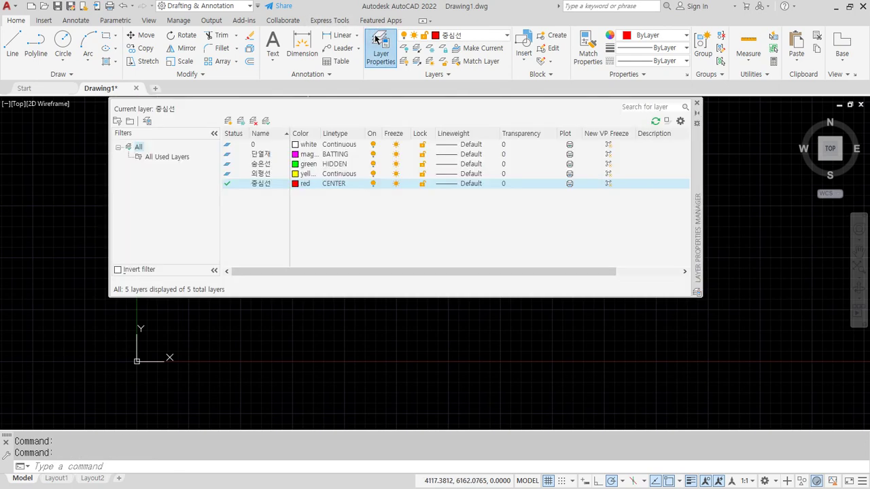
{"action": "left_click", "coordinate": [697, 103]}
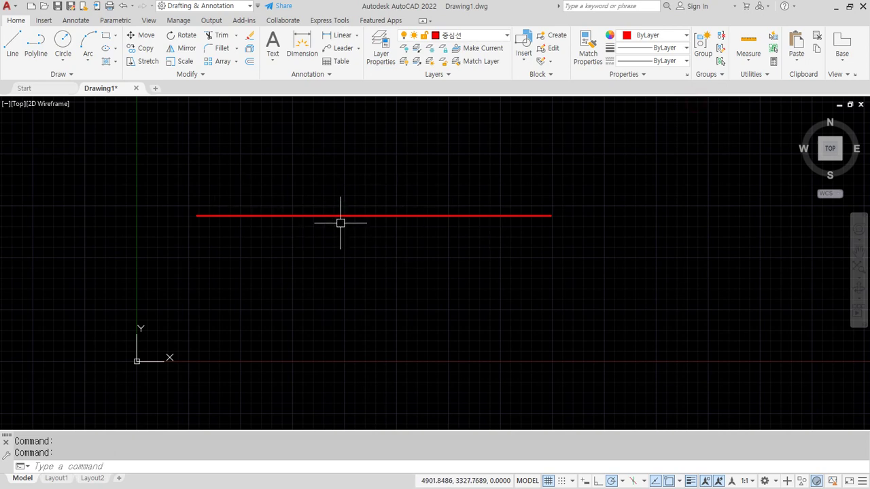
{"action": "scroll", "coordinate": [340, 219], "scroll_direction": "up", "scroll_amount": 3}
{"action": "scroll", "coordinate": [339, 212], "scroll_direction": "up", "scroll_amount": 5}
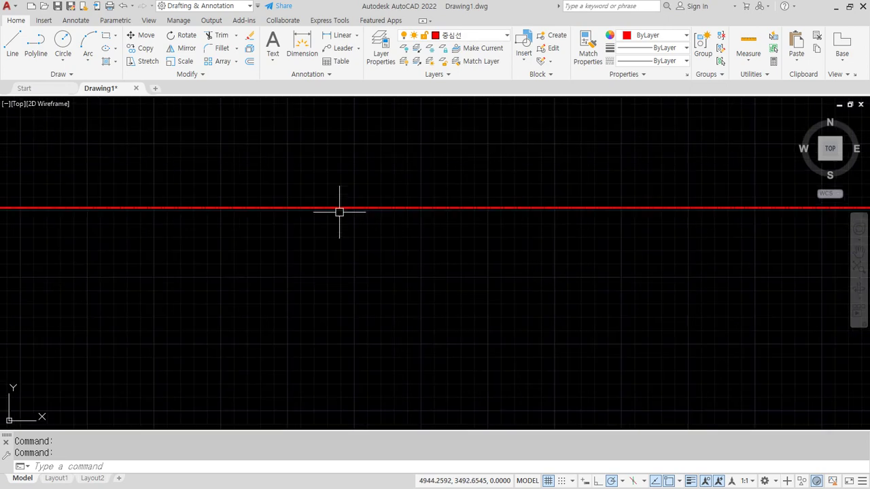
{"action": "scroll", "coordinate": [339, 212], "scroll_direction": "up", "scroll_amount": 2}
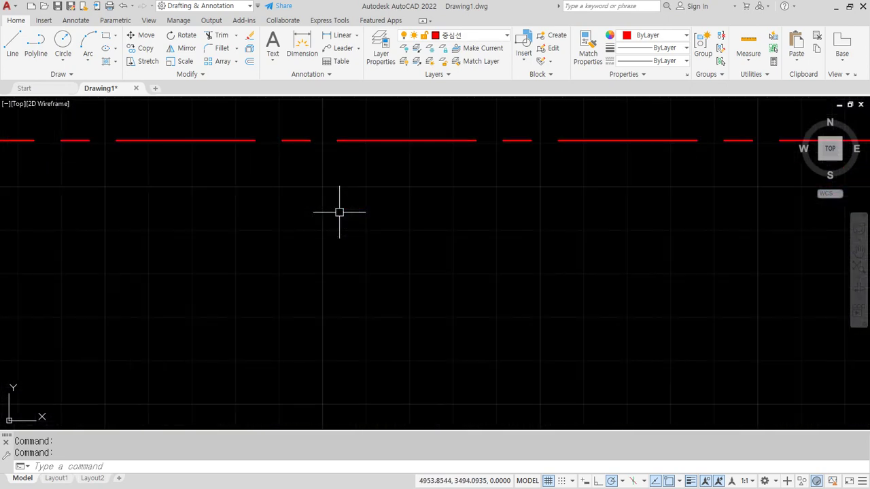
{"action": "scroll", "coordinate": [339, 212], "scroll_direction": "down", "scroll_amount": 6}
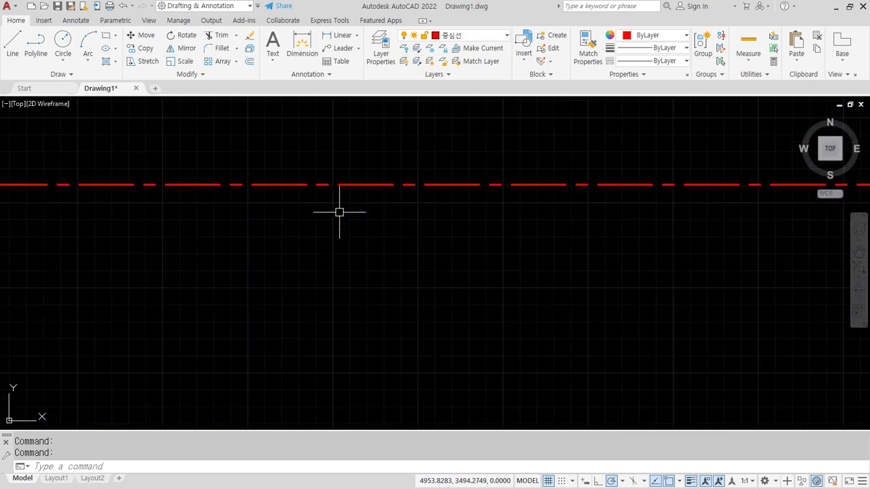
{"action": "scroll", "coordinate": [339, 212], "scroll_direction": "down", "scroll_amount": 5}
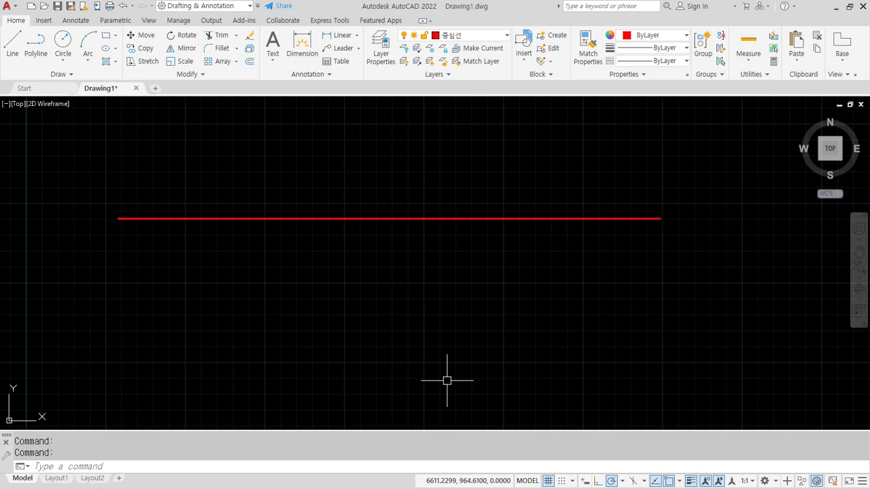
Switch to the Notepad notes and add the line "LTScale(선종류 축척, 선모양축척 LTS)" below the LineType list
{"action": "key", "text": "alt+Tab"}
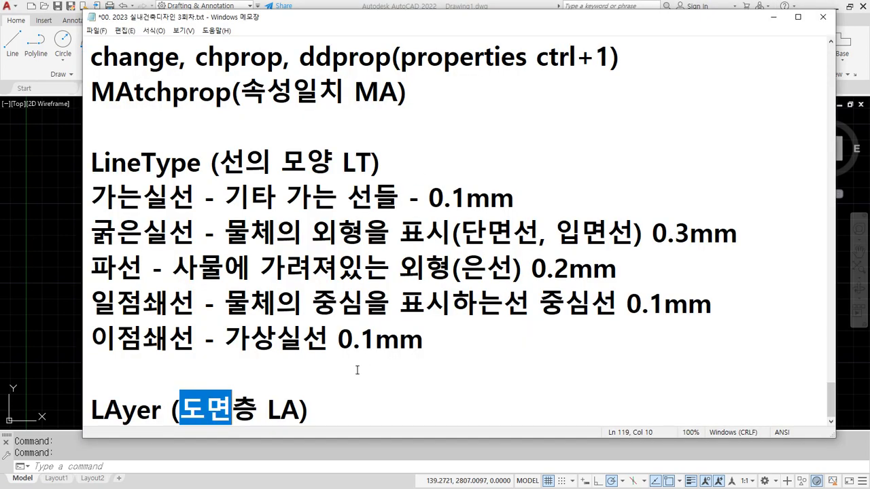
{"action": "left_click", "coordinate": [401, 368]}
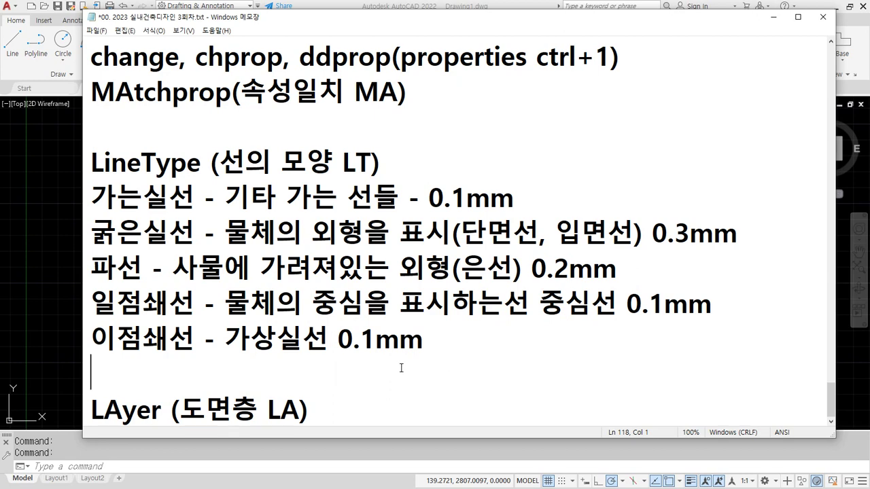
{"action": "key", "text": "Return"}
{"action": "type", "text": "LTS"}
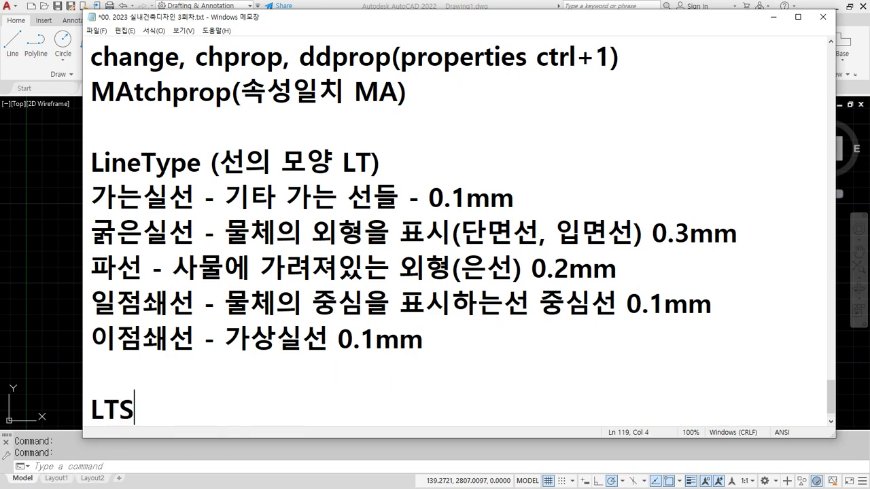
{"action": "type", "text": "cale"}
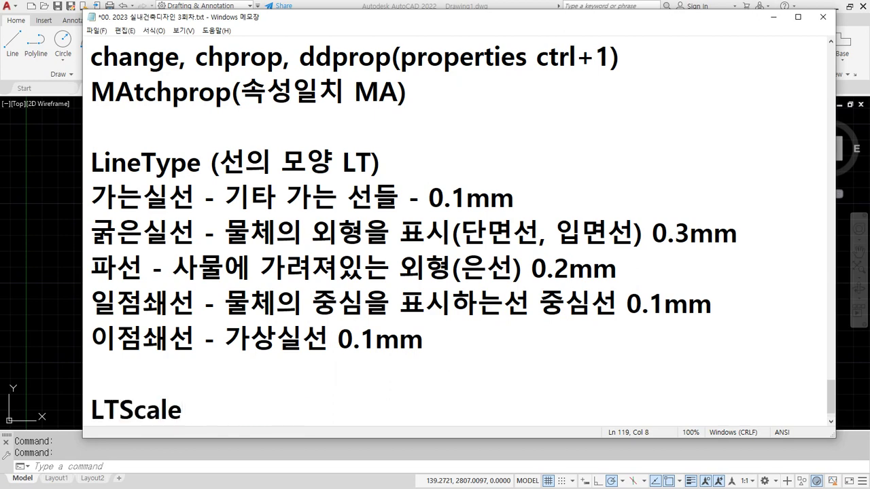
{"action": "type", "text": "(서종류 축"}
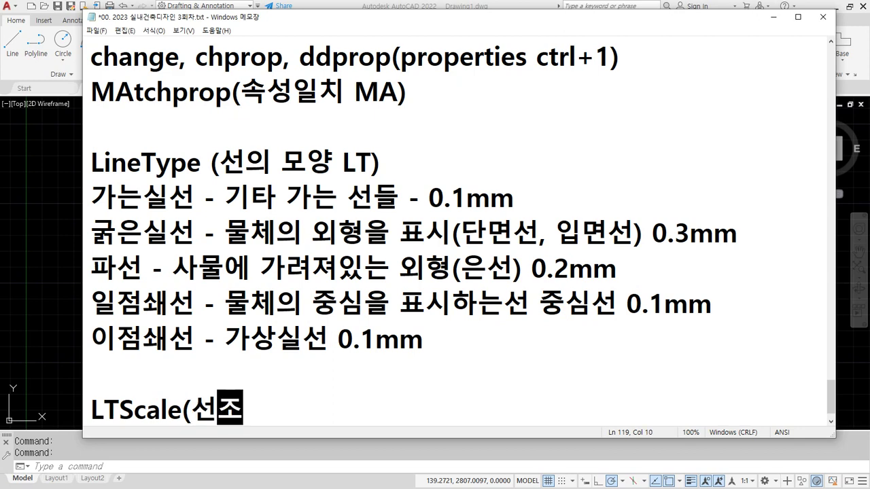
{"action": "type", "text": "처"}
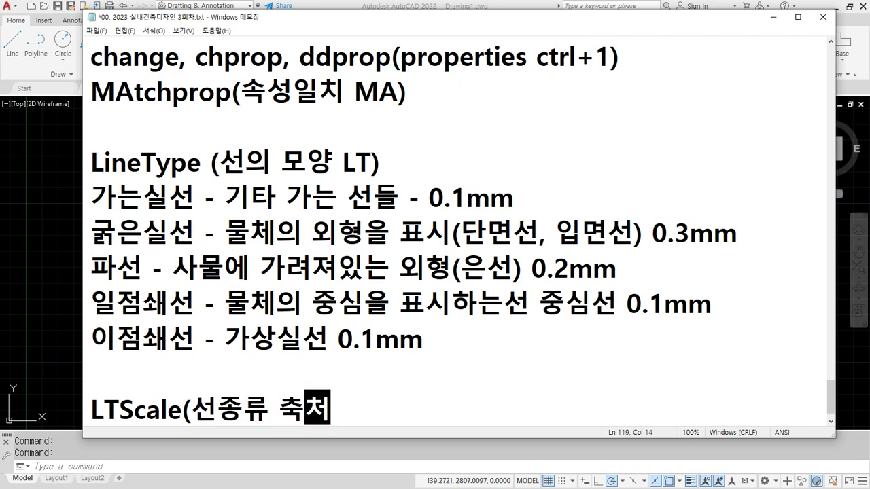
{"action": "type", "text": " LTS)"}
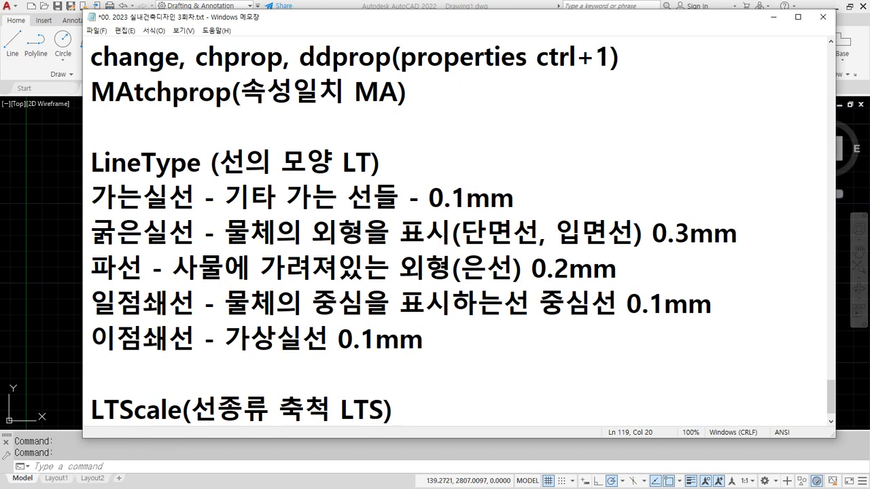
{"action": "key", "text": "Return"}
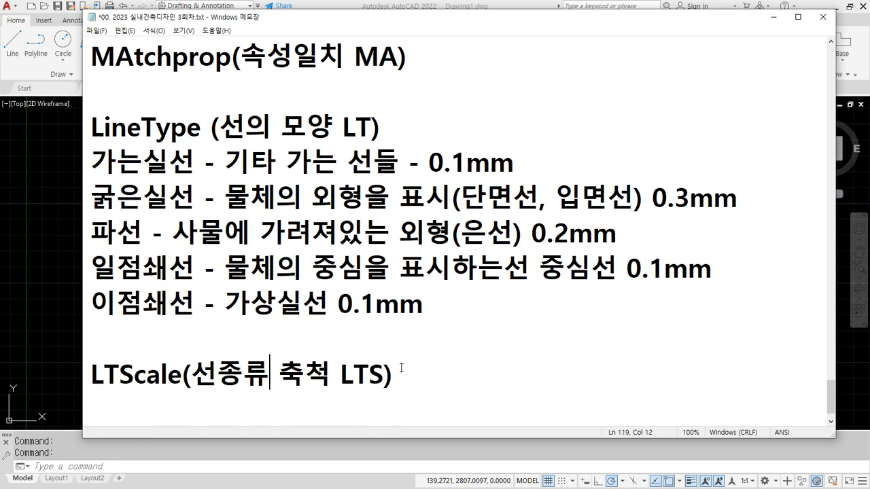
{"action": "type", "text": ", 선모양"}
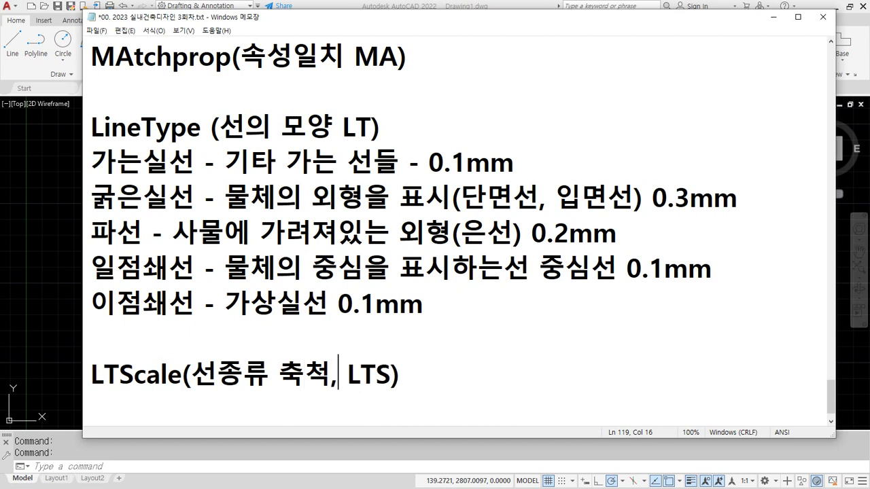
{"action": "type", "text": "축척"}
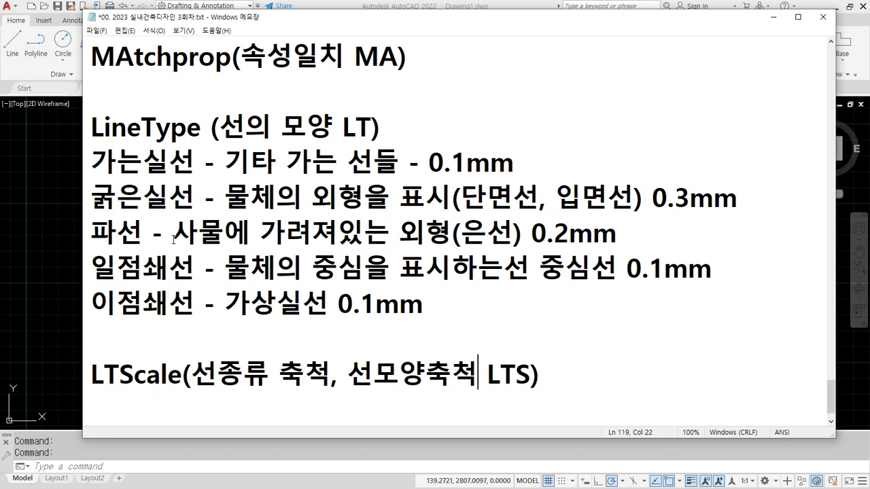
Switch back to AutoCAD, set the linetype scale factor to 10 with LTSCALE, and check the dashes of the red line
{"action": "left_click", "coordinate": [39, 243]}
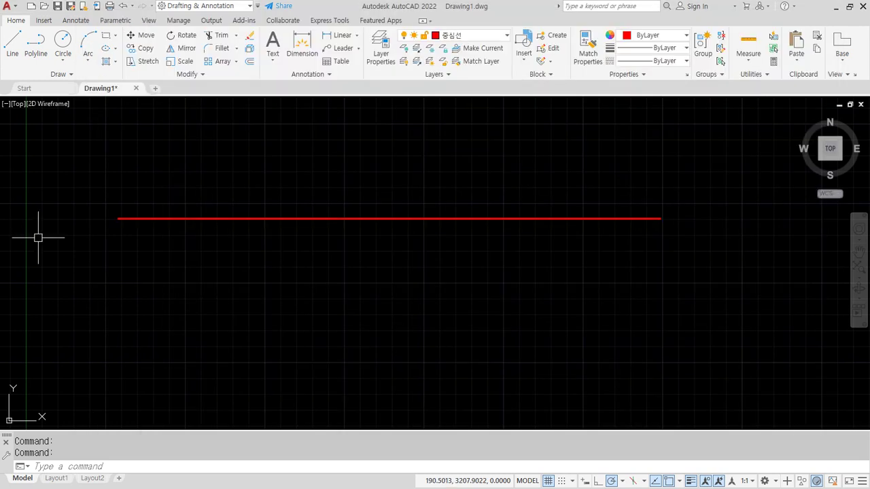
{"action": "type", "text": "LTS"}
{"action": "key", "text": "Return"}
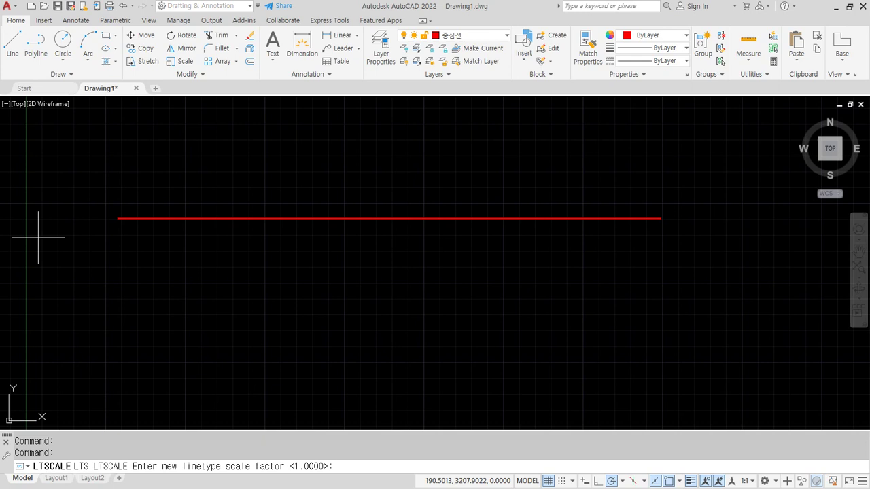
{"action": "key", "text": "Return"}
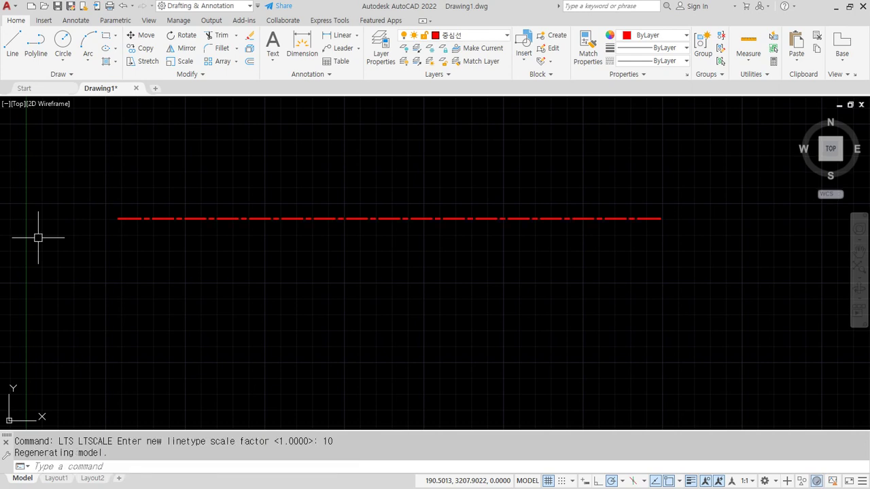
{"action": "scroll", "coordinate": [216, 222], "scroll_direction": "up", "scroll_amount": 2}
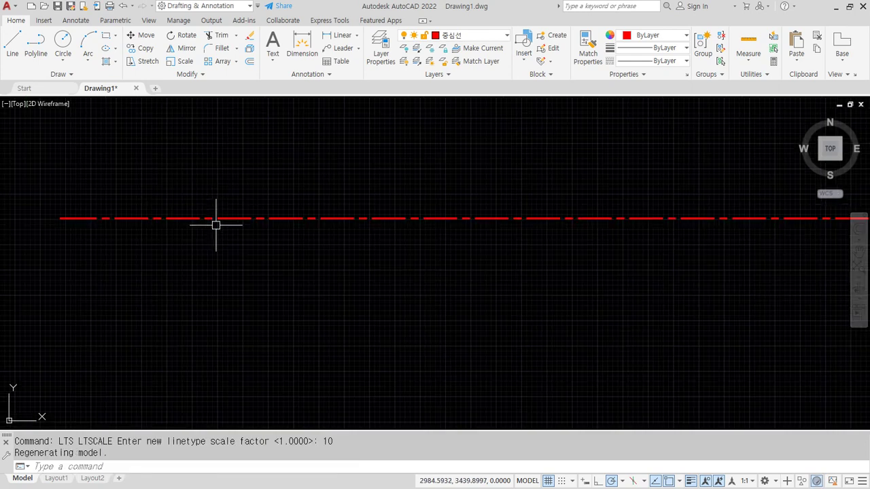
Try linetype scale factors of 20 and 50 on the red centre line
{"action": "key", "text": "Return"}
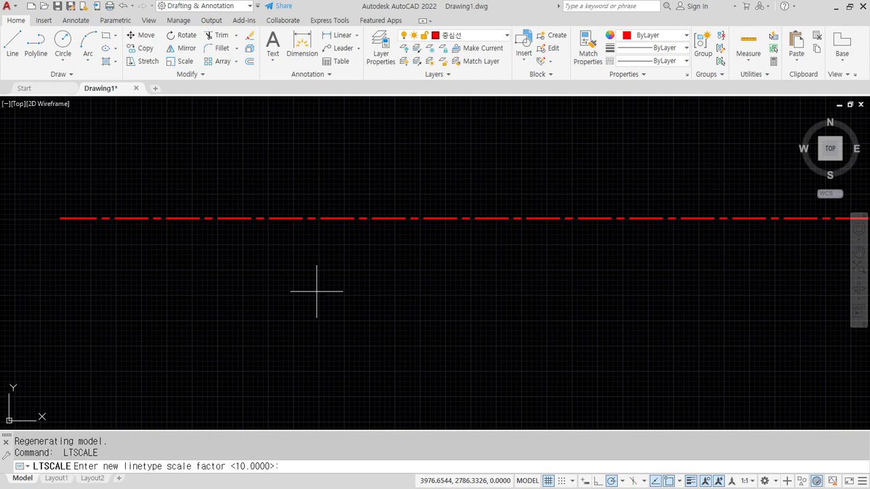
{"action": "type", "text": "20"}
{"action": "key", "text": "Return"}
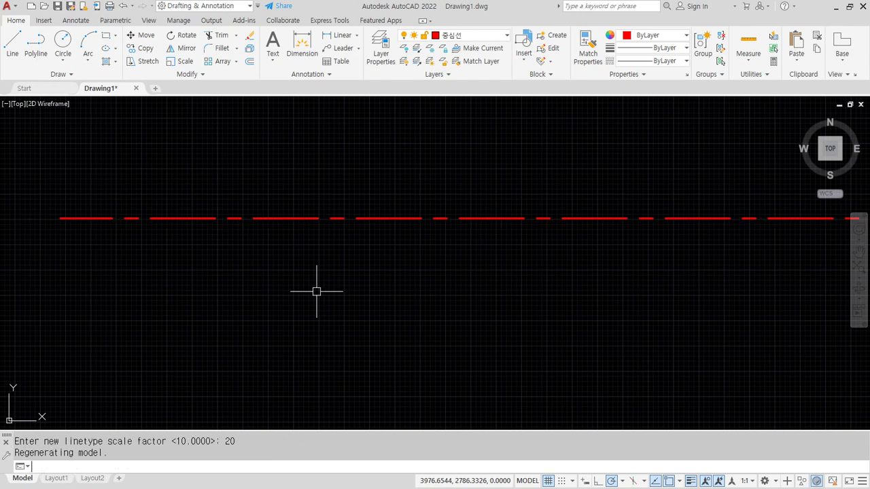
{"action": "key", "text": "Return"}
{"action": "type", "text": "50"}
{"action": "key", "text": "Return"}
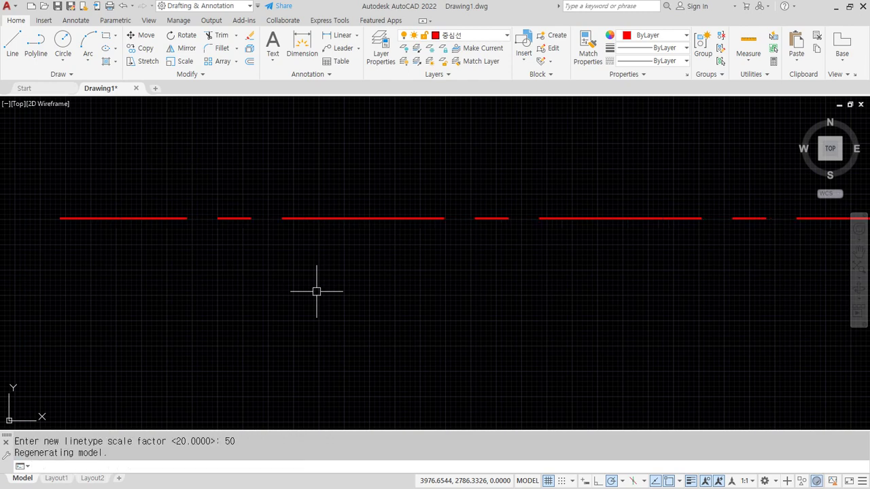
Reduce the linetype scale factor to 10 and finally to 1, and examine the red line's dash pattern up close
{"action": "key", "text": "Return"}
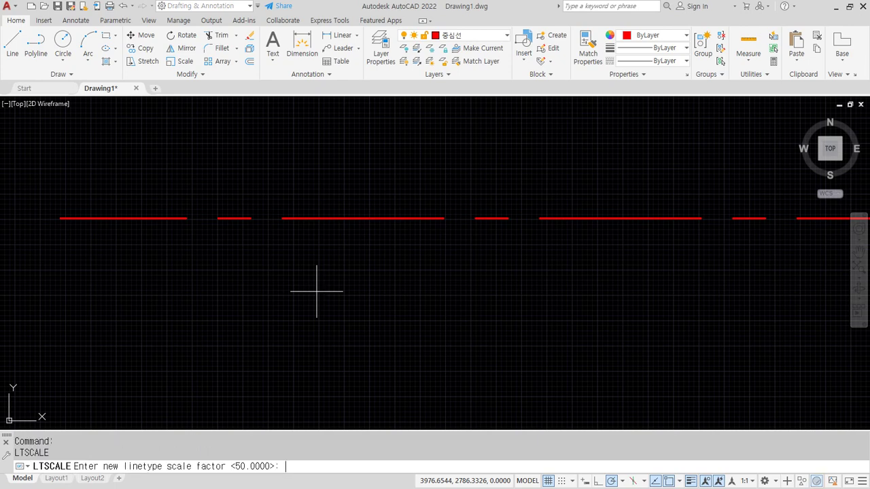
{"action": "type", "text": "10"}
{"action": "key", "text": "Return"}
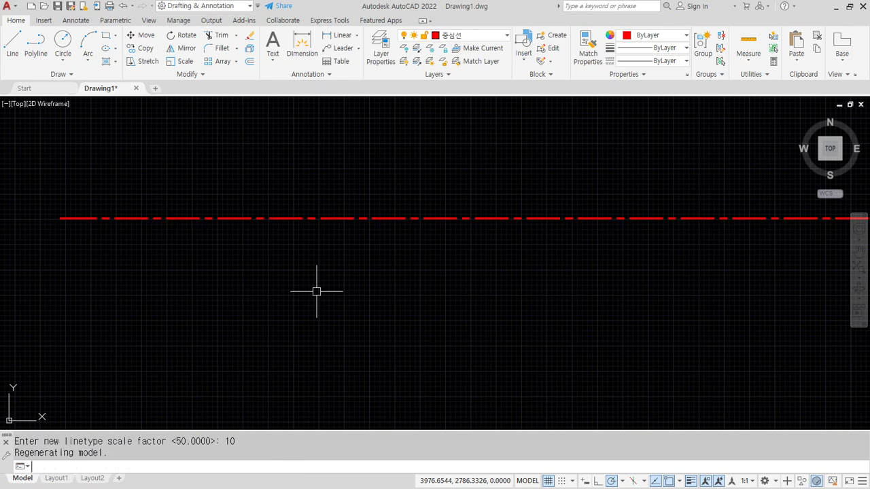
{"action": "key", "text": "Return"}
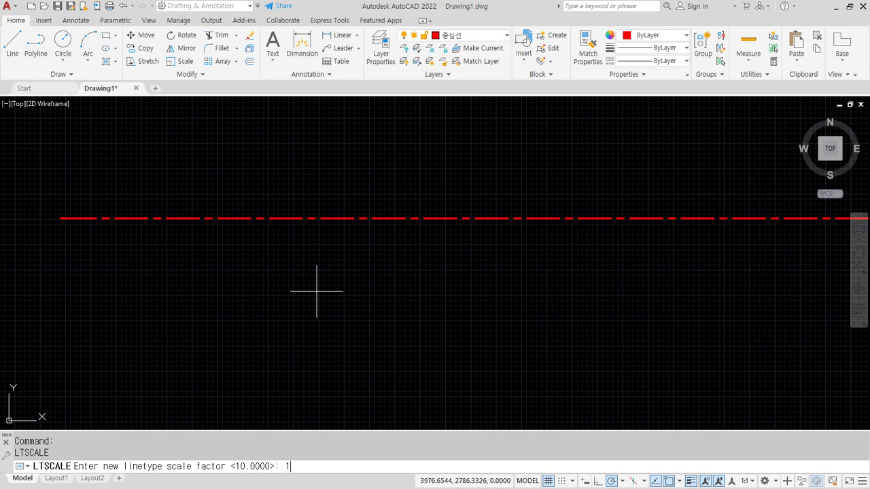
{"action": "type", "text": "1"}
{"action": "key", "text": "Return"}
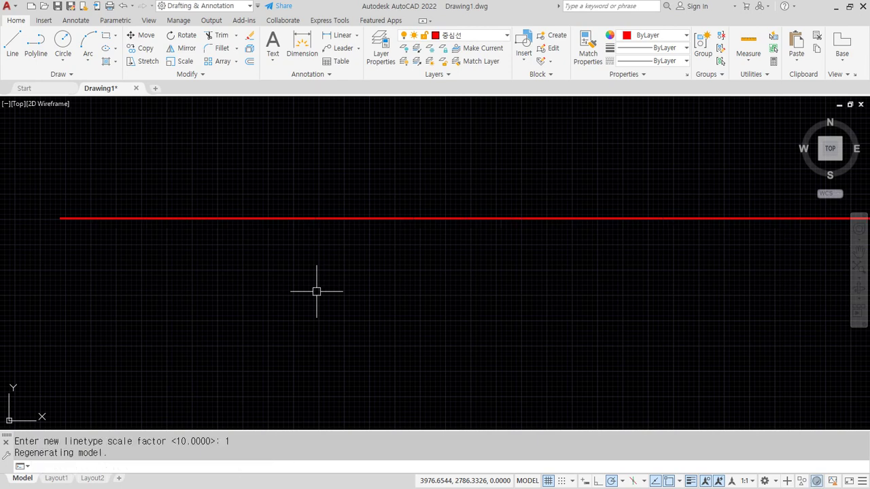
{"action": "scroll", "coordinate": [276, 189], "scroll_direction": "up", "scroll_amount": 5}
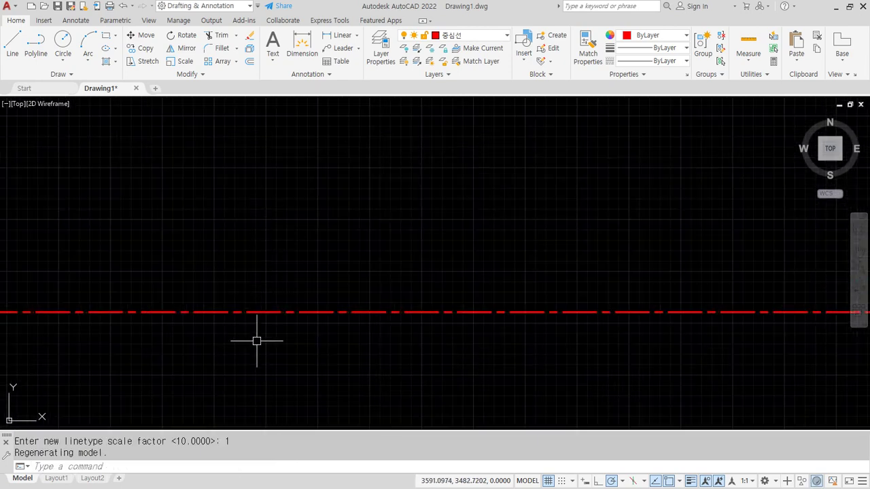
Erase the long red line and zoom to show the whole drawing area
{"action": "scroll", "coordinate": [255, 342], "scroll_direction": "down", "scroll_amount": 6}
{"action": "middle_click_drag", "start_coordinate": [352, 367], "coordinate": [303, 270]}
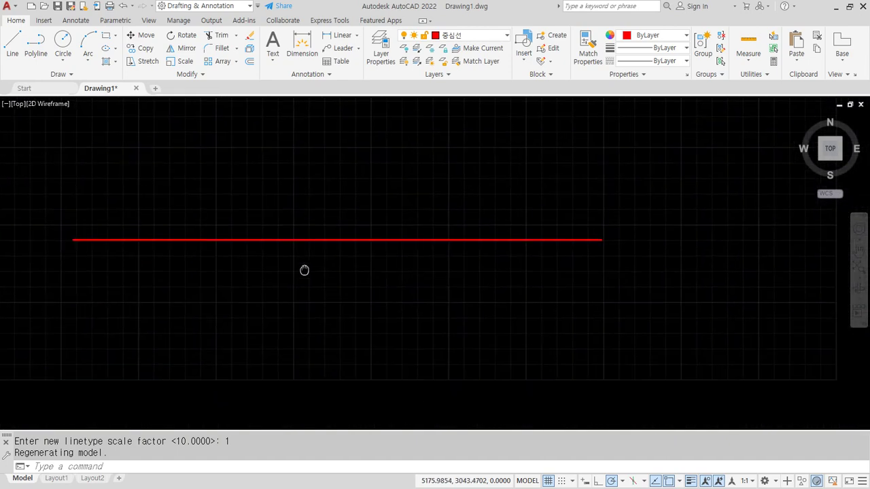
{"action": "left_click", "coordinate": [337, 286]}
{"action": "left_click", "coordinate": [254, 174]}
{"action": "type", "text": "e"}
{"action": "key", "text": "Return"}
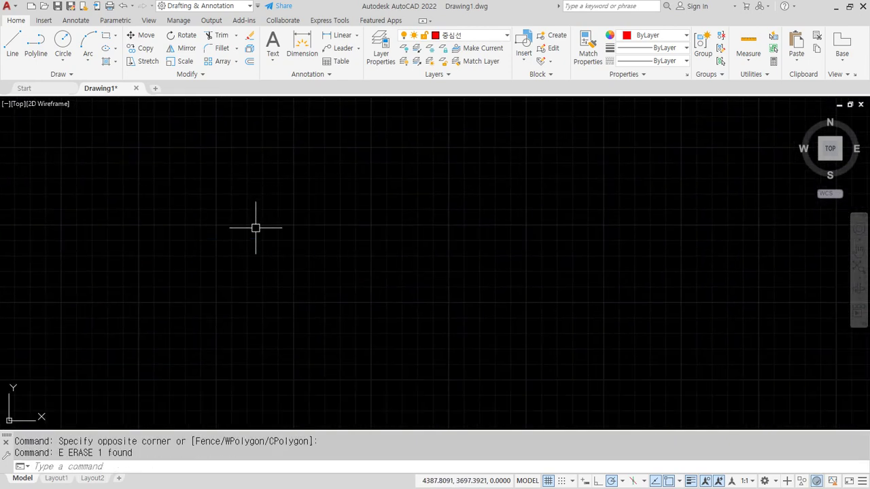
{"action": "type", "text": "z"}
{"action": "key", "text": "Return"}
{"action": "type", "text": "a"}
{"action": "key", "text": "Return"}
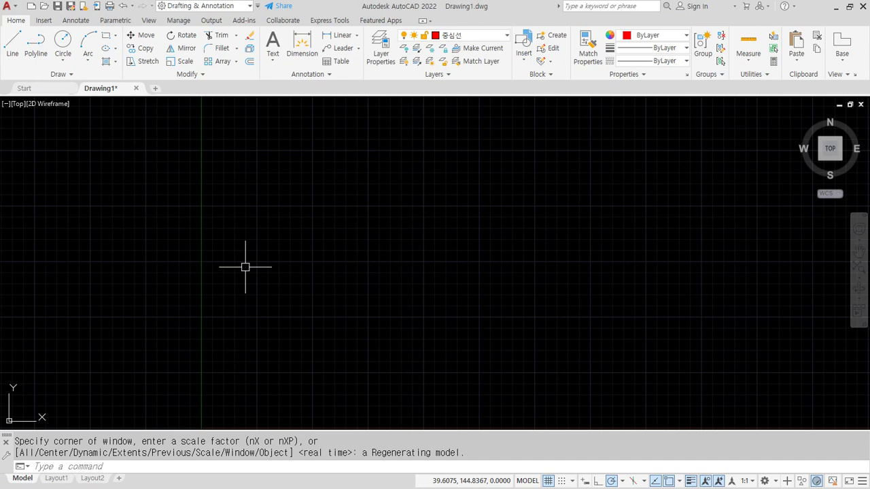
Switch to the Notepad notes and add the rule "축척/2 ~ 축척/3" below the LTScale line
{"action": "key", "text": "alt+Tab"}
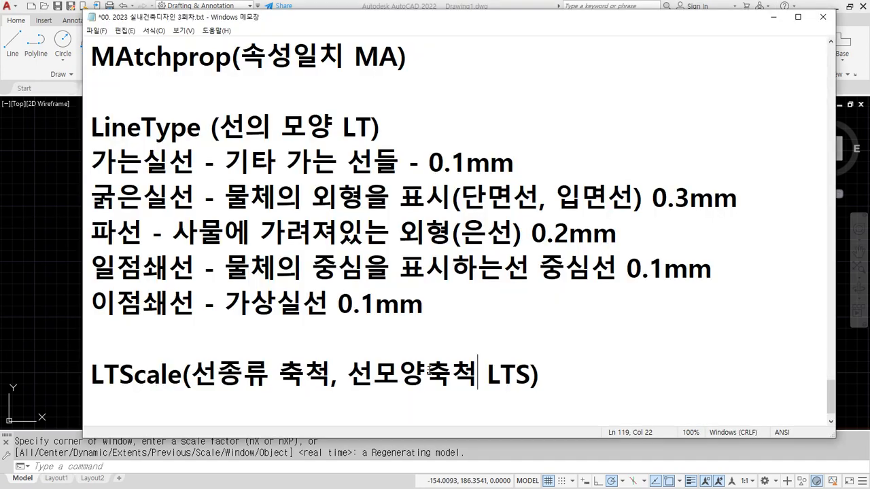
{"action": "key", "text": "Return"}
{"action": "type", "text": "축처ㄱ/2"}
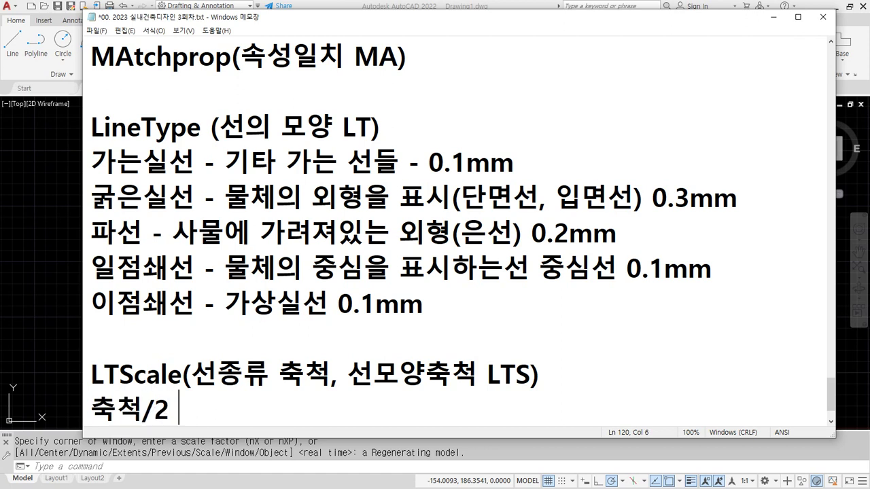
{"action": "type", "text": " ~ 축척/"}
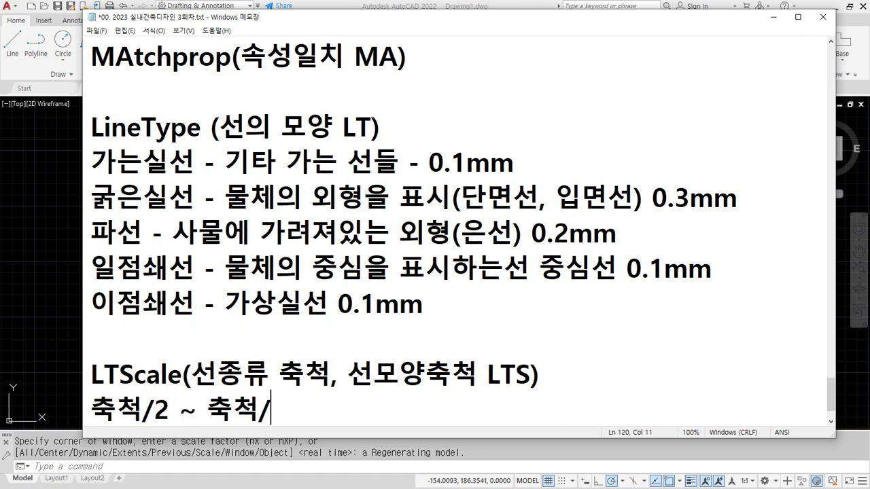
{"action": "type", "text": "2"}
{"action": "key", "text": "BackSpace"}
{"action": "type", "text": "3"}
{"action": "scroll", "coordinate": [445, 323], "scroll_direction": "down", "scroll_amount": 1}
Mark the scale rule in red with the screen pen, underlining the whole line and circling "축척/2"
{"action": "key", "text": "ctrl+2"}
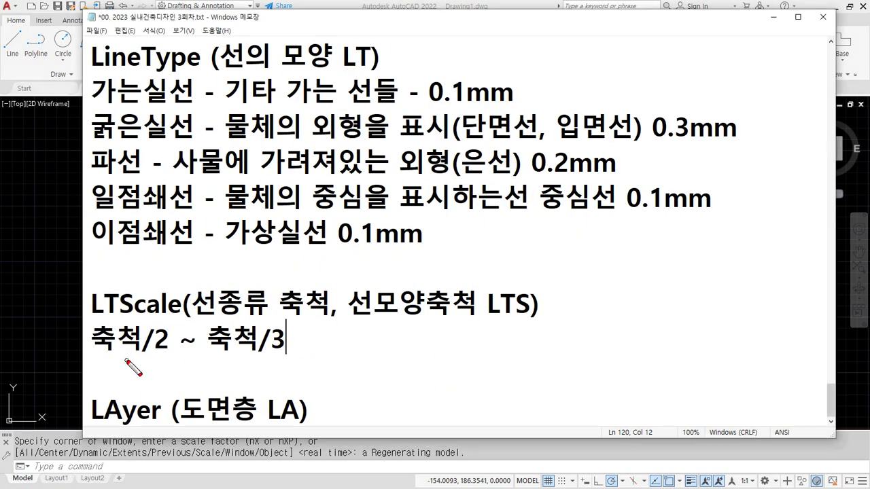
{"action": "left_click_drag", "start_coordinate": [73, 352], "coordinate": [318, 352]}
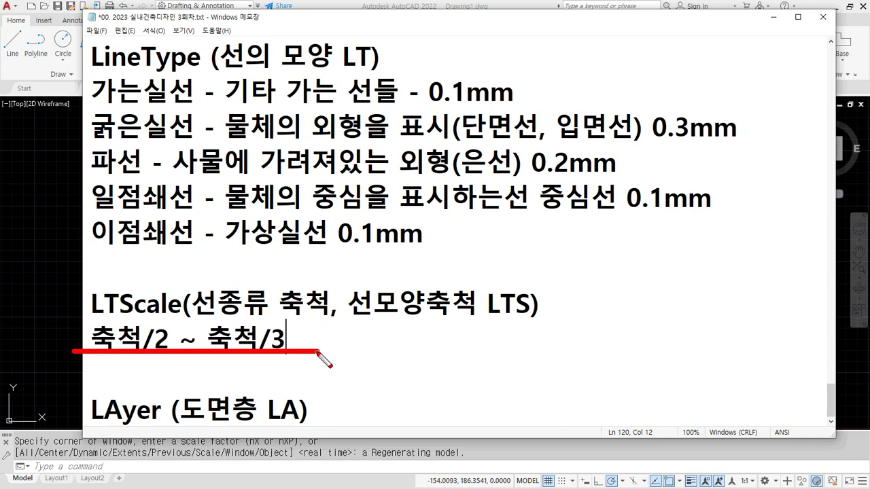
{"action": "mouse_move", "coordinate": [139, 367]}
{"action": "left_mouse_down"}
{"action": "mouse_move", "coordinate": [173, 333]}
{"action": "mouse_move", "coordinate": [145, 368]}
{"action": "left_mouse_up"}
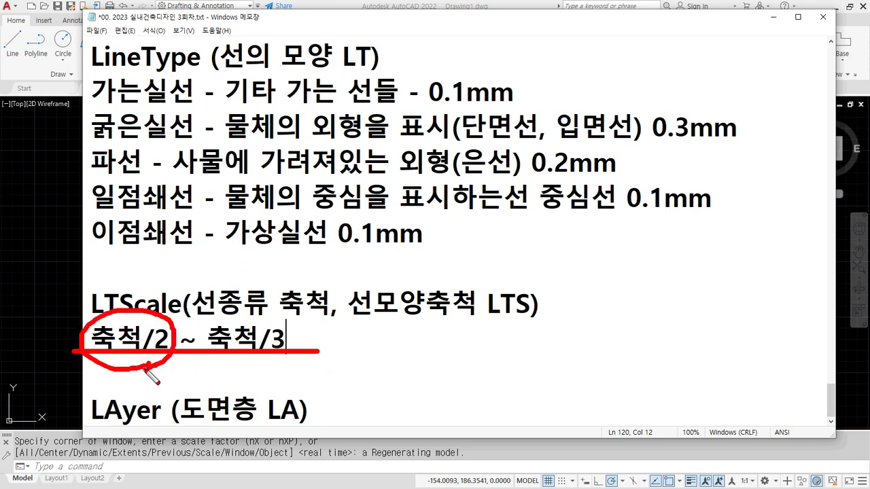
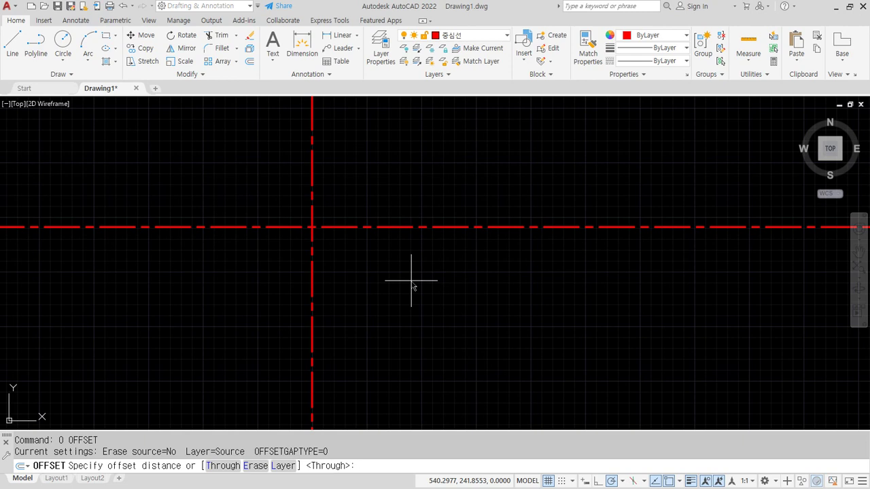
Offset the horizontal red centre line upward by 35
{"action": "type", "text": "5"}
{"action": "key", "text": "Return"}
{"action": "left_click", "coordinate": [369, 226]}
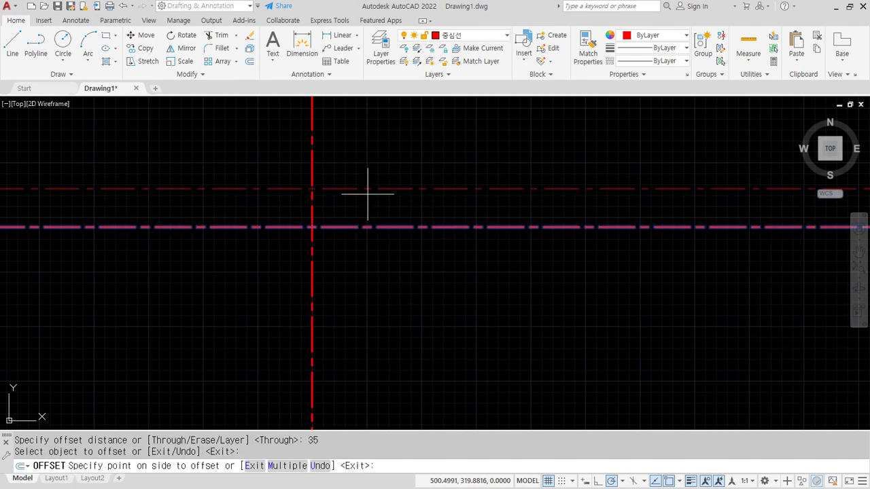
{"action": "left_click", "coordinate": [358, 161]}
{"action": "key", "text": "Return"}
{"action": "scroll", "coordinate": [319, 187], "scroll_direction": "up", "scroll_amount": 2}
{"action": "middle_click_drag", "start_coordinate": [319, 187], "coordinate": [306, 252]}
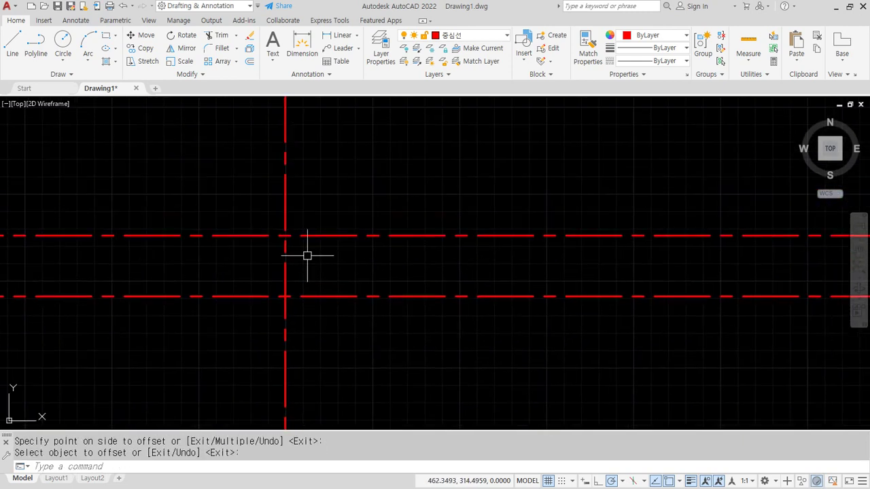
Offset the upper horizontal centre line upward by 30
{"action": "key", "text": "Return"}
{"action": "type", "text": "30"}
{"action": "key", "text": "Return"}
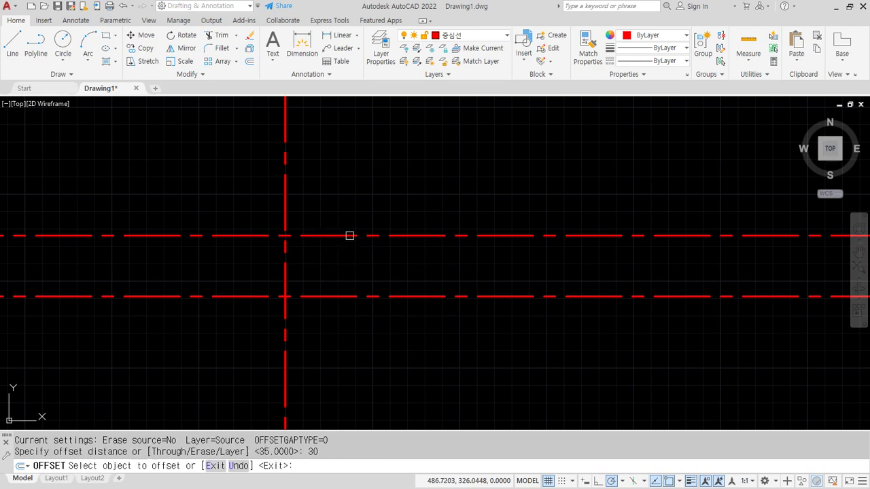
{"action": "left_click", "coordinate": [347, 235]}
{"action": "left_click", "coordinate": [350, 194]}
{"action": "key", "text": "Return"}
Offset the topmost horizontal centre line upward by 25
{"action": "key", "text": "Return"}
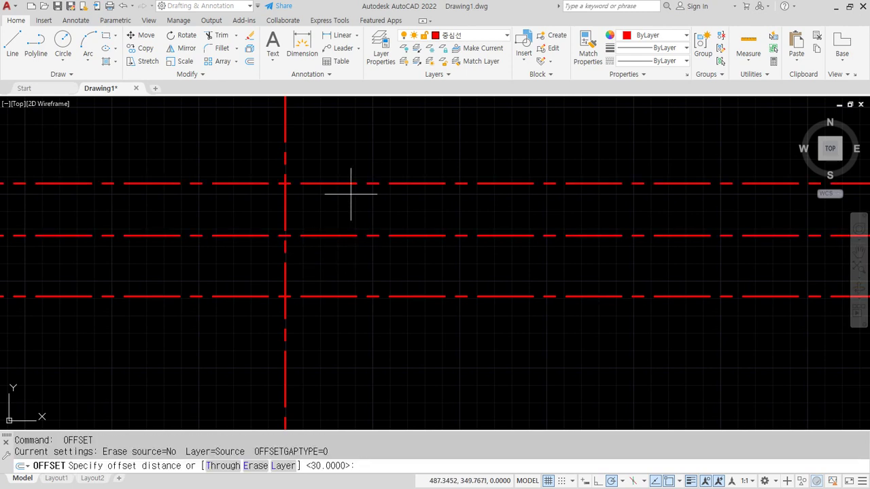
{"action": "type", "text": "25"}
{"action": "key", "text": "Return"}
{"action": "left_click", "coordinate": [353, 184]}
{"action": "left_click", "coordinate": [353, 162]}
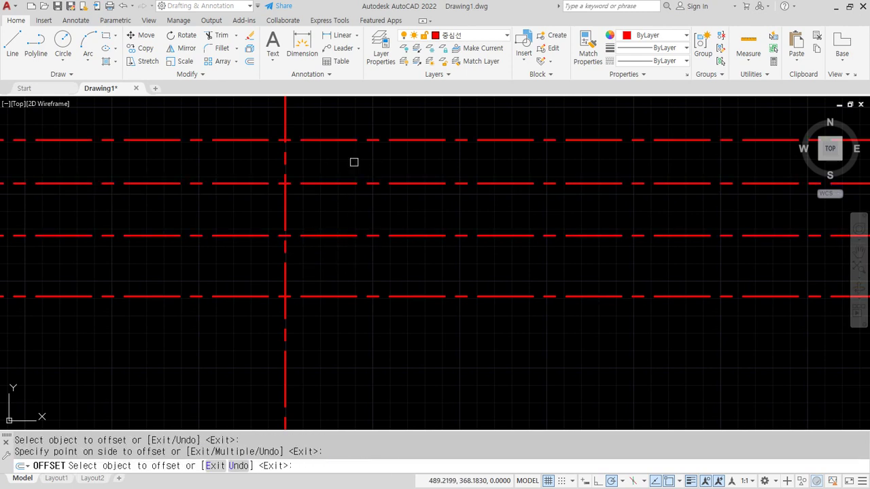
{"action": "key", "text": "Return"}
Offset the vertical centre line to the right by 45
{"action": "type", "text": "o"}
{"action": "key", "text": "Return"}
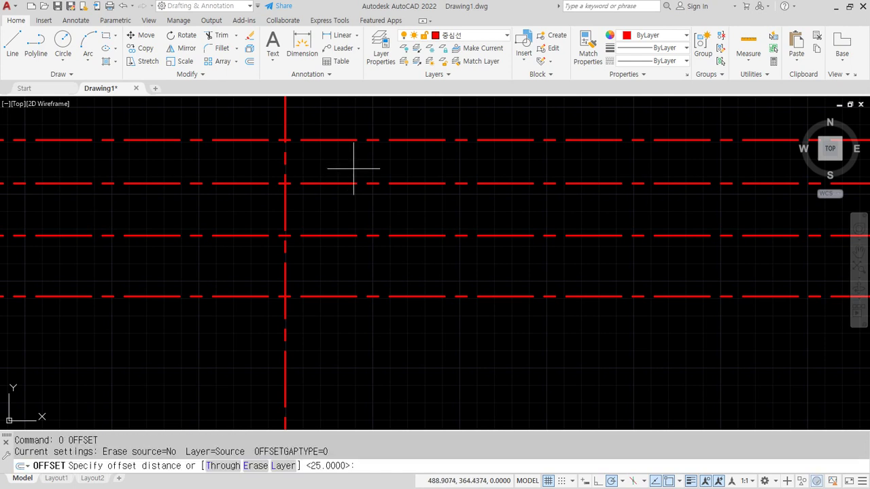
{"action": "type", "text": "45"}
{"action": "key", "text": "Return"}
{"action": "left_click", "coordinate": [284, 161]}
{"action": "left_click", "coordinate": [360, 160]}
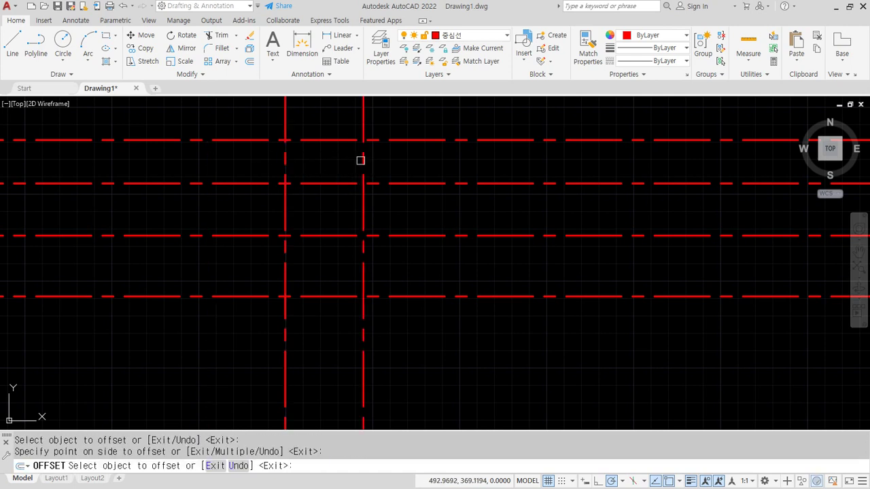
{"action": "key", "text": "Return"}
Offset the second vertical centre line to the right by 75
{"action": "key", "text": "Return"}
{"action": "type", "text": "7"}
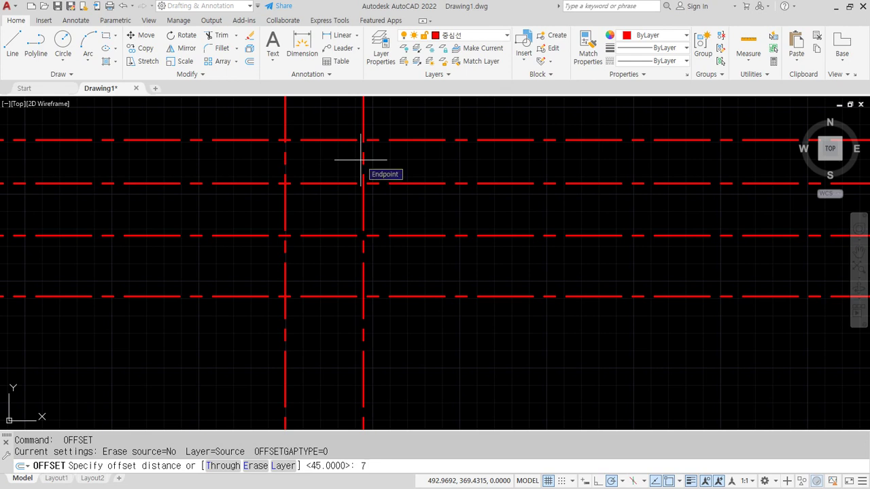
{"action": "type", "text": "5"}
{"action": "key", "text": "Return"}
{"action": "left_click", "coordinate": [364, 171]}
{"action": "left_click", "coordinate": [455, 171]}
{"action": "key", "text": "Return"}
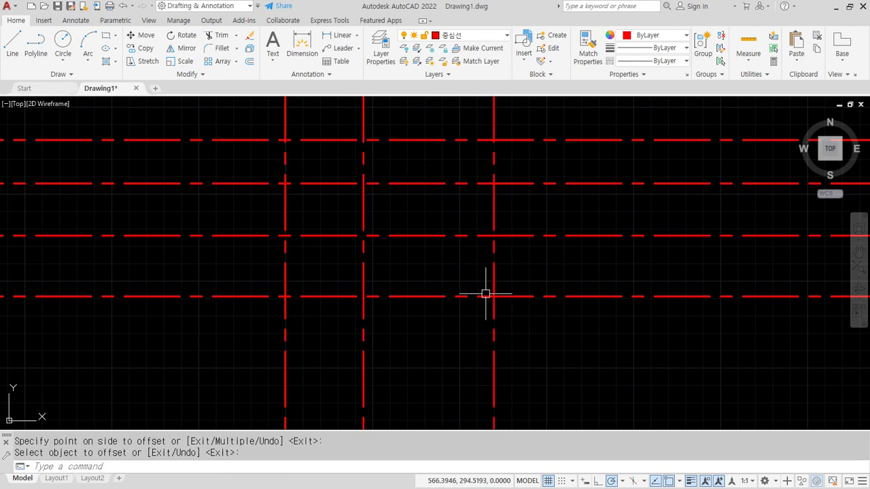
Circle the centre-line grid in red with the screen pen and clear the mark
{"action": "mouse_move", "coordinate": [481, 344]}
{"action": "left_mouse_down"}
{"action": "mouse_move", "coordinate": [381, 349]}
{"action": "mouse_move", "coordinate": [346, 117]}
{"action": "mouse_move", "coordinate": [561, 301]}
{"action": "mouse_move", "coordinate": [483, 344]}
{"action": "left_mouse_up"}
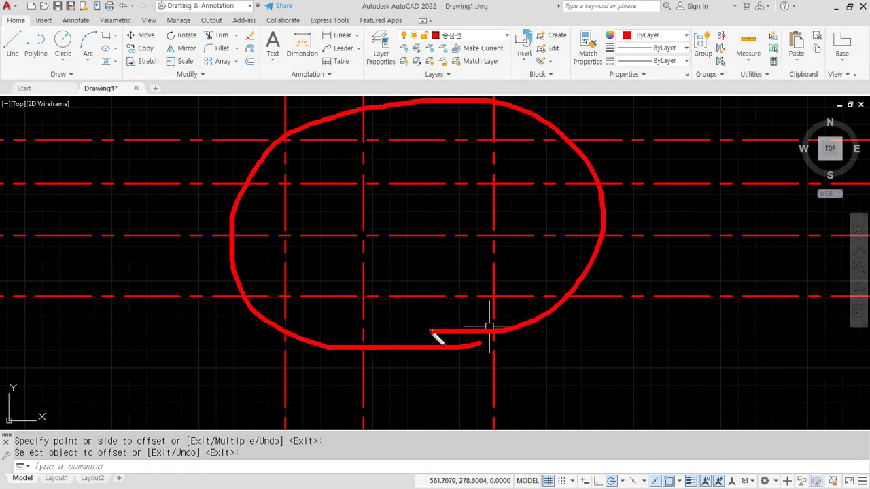
{"action": "key", "text": "Escape"}
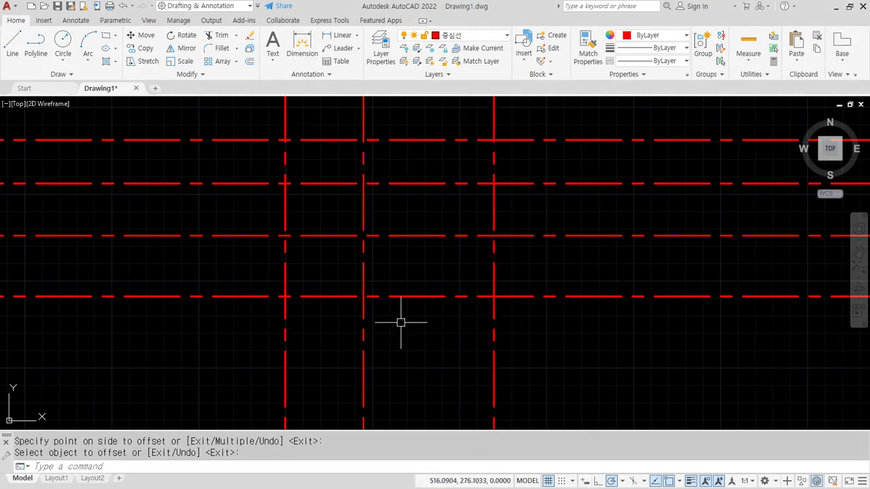
Make 외형선 the current layer and draw an 18-diameter circle where the leftmost vertical and lowest horizontal centre lines cross
{"action": "left_click", "coordinate": [478, 36]}
{"action": "left_click", "coordinate": [460, 90]}
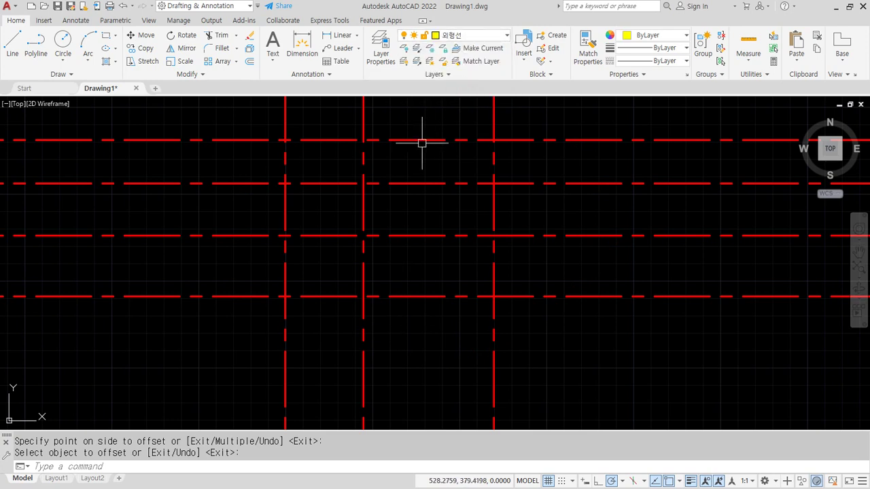
{"action": "type", "text": "c"}
{"action": "key", "text": "Return"}
{"action": "left_click", "coordinate": [285, 297]}
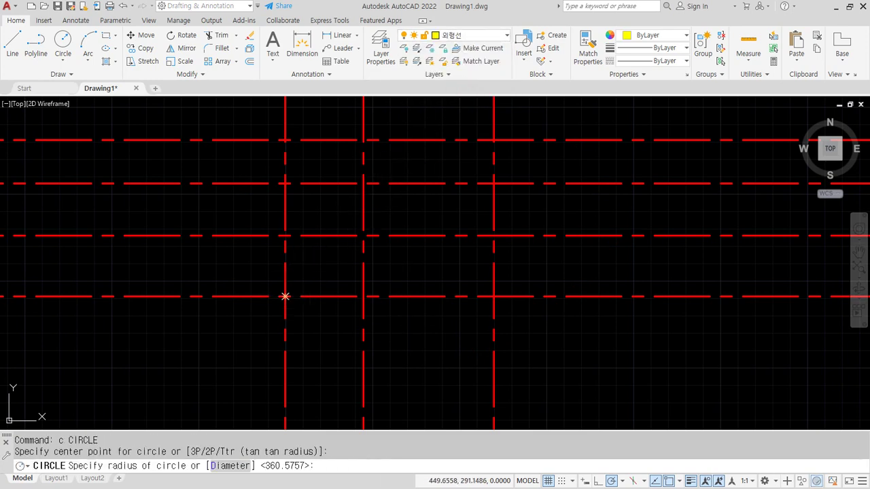
{"action": "type", "text": "d"}
{"action": "key", "text": "Return"}
{"action": "type", "text": "1"}
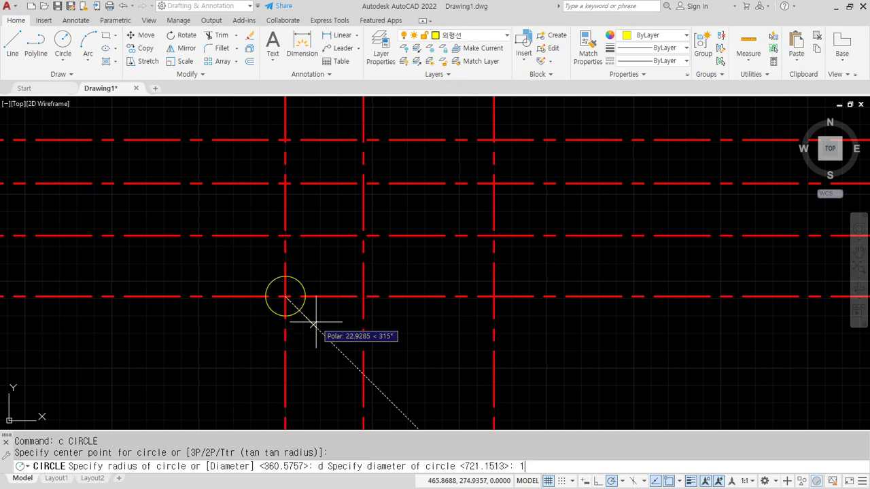
{"action": "type", "text": "8"}
{"action": "key", "text": "Return"}
Draw a second circle of the same size at the centre-line intersection directly above the first circle
{"action": "key", "text": "Return"}
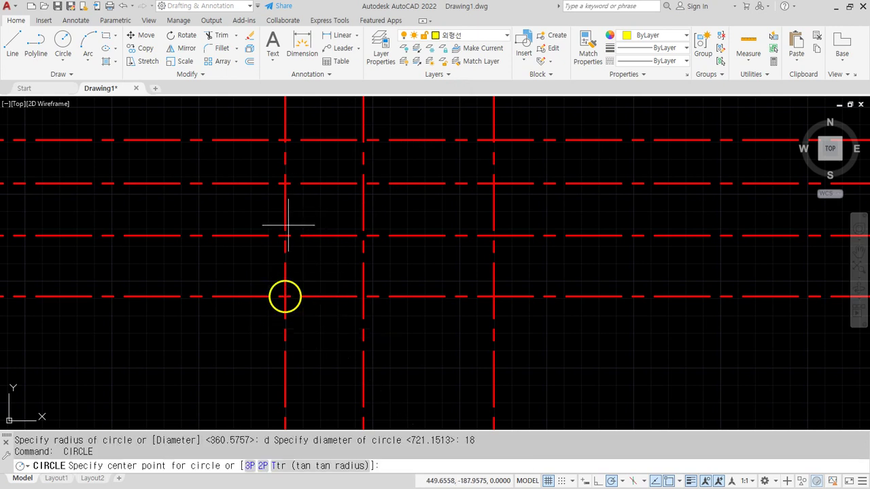
{"action": "left_click", "coordinate": [285, 236]}
{"action": "key", "text": "Return"}
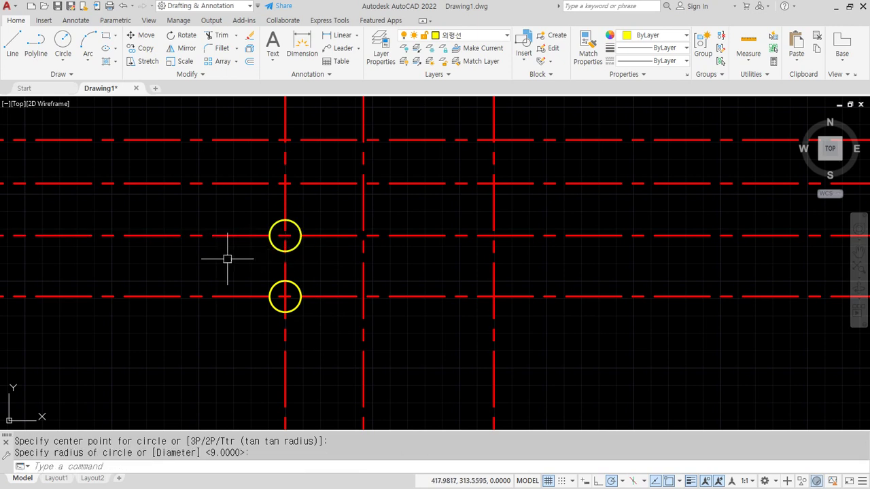
Offset the leftmost vertical centre line by 18/2 to both sides, tangent to the two circles
{"action": "type", "text": "o"}
{"action": "key", "text": "Return"}
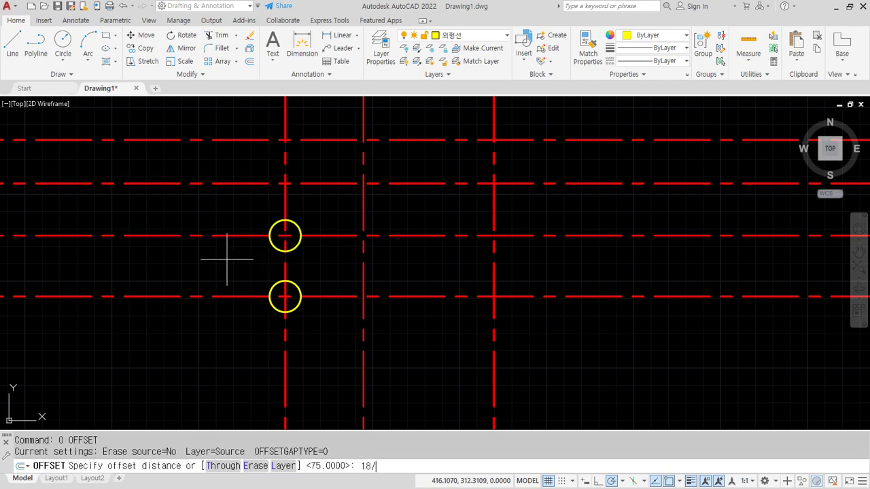
{"action": "key", "text": "Return"}
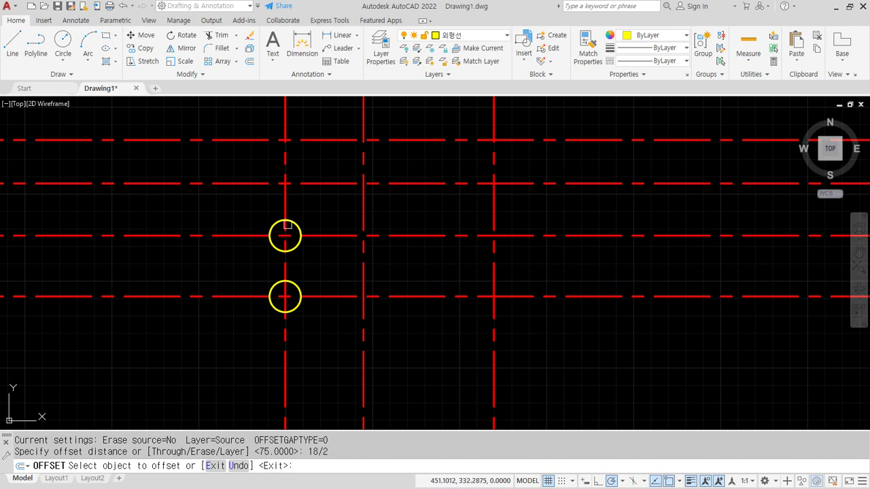
{"action": "left_click", "coordinate": [286, 225]}
{"action": "left_click", "coordinate": [266, 208]}
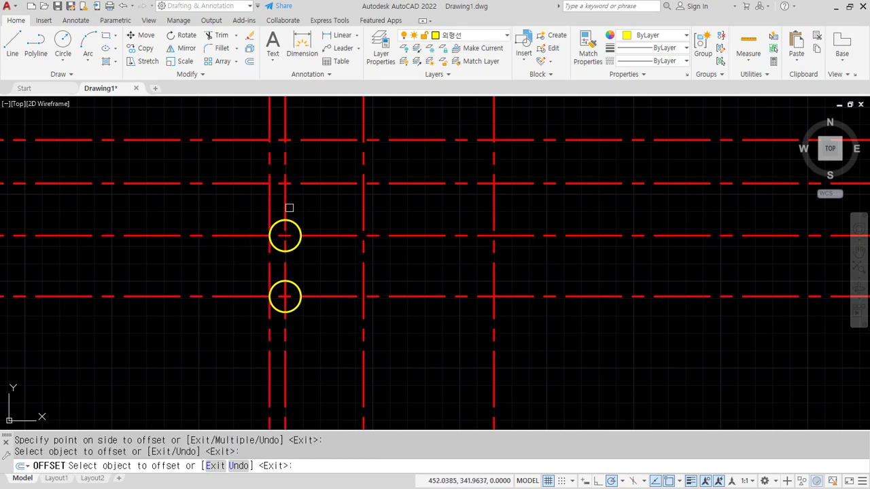
{"action": "left_click", "coordinate": [285, 206]}
{"action": "left_click", "coordinate": [301, 342]}
{"action": "key", "text": "Return"}
Trim the two offset lines and the inner halves of both circles to form a vertical slot
{"action": "type", "text": "tr"}
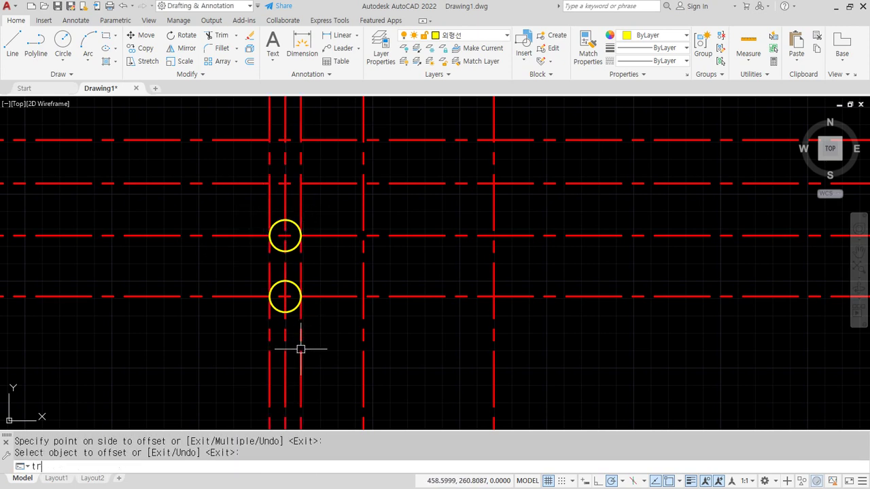
{"action": "key", "text": "Return"}
{"action": "left_click", "coordinate": [265, 211]}
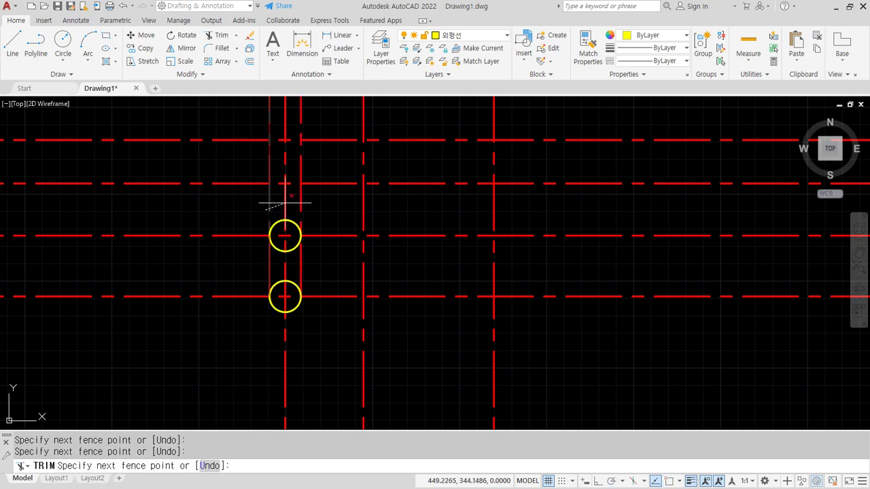
{"action": "left_click", "coordinate": [311, 204]}
{"action": "key", "text": "Return"}
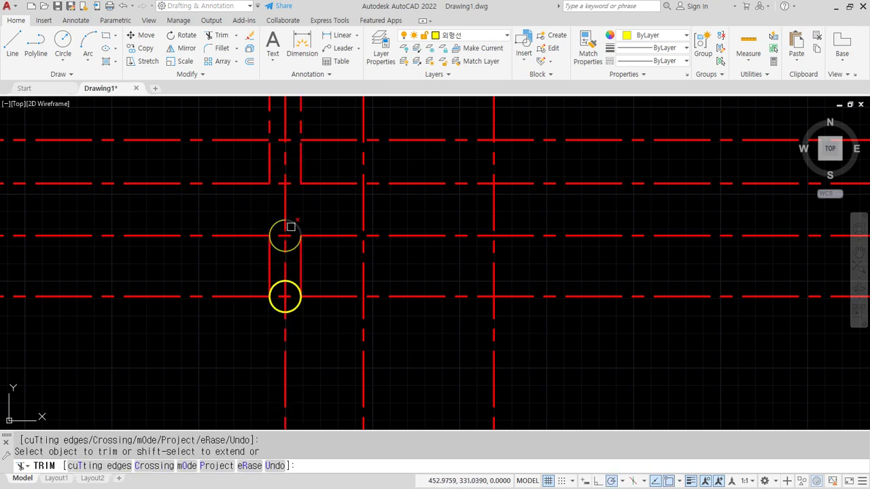
{"action": "left_click", "coordinate": [281, 249]}
{"action": "left_click", "coordinate": [286, 282]}
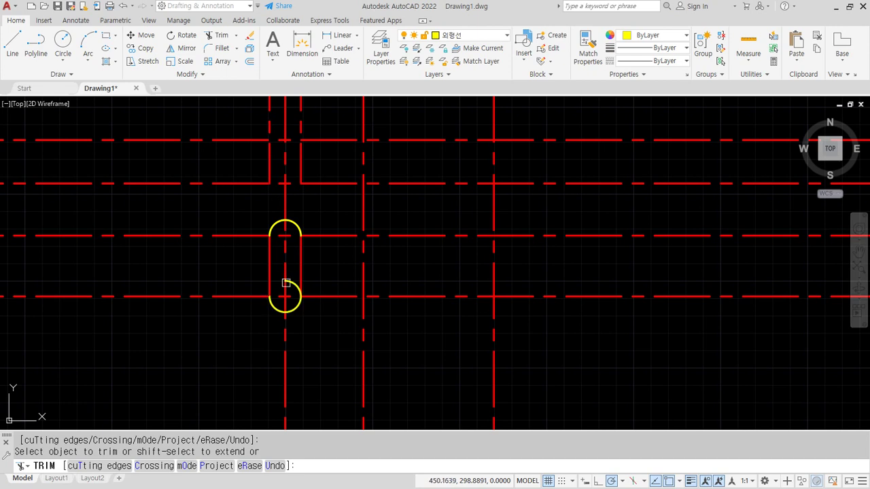
{"action": "left_click", "coordinate": [292, 286]}
{"action": "key", "text": "Return"}
Match the slot's two straight red sides to the properties of its yellow lower arc
{"action": "scroll", "coordinate": [292, 283], "scroll_direction": "up", "scroll_amount": 4}
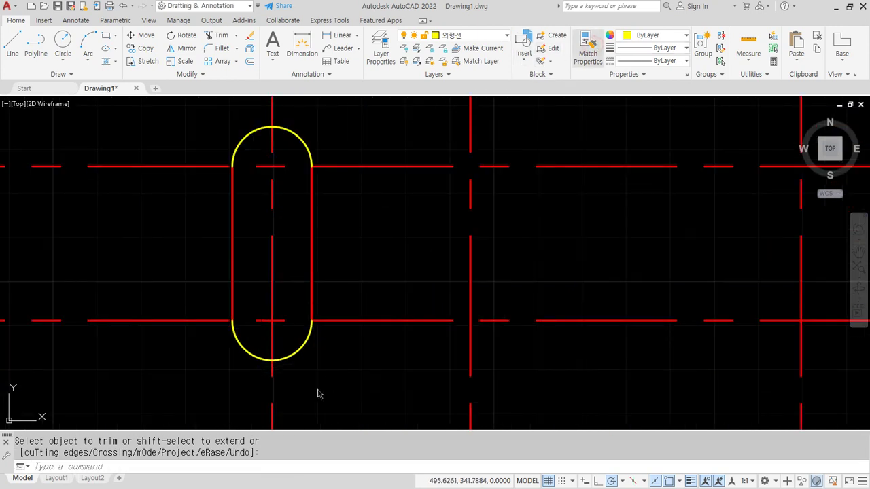
{"action": "left_click", "coordinate": [300, 348]}
{"action": "left_click", "coordinate": [311, 287]}
{"action": "left_click", "coordinate": [232, 281]}
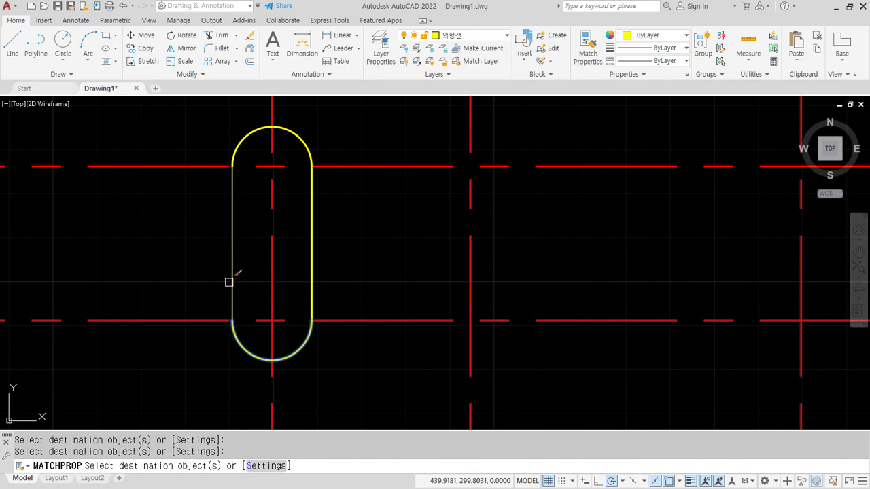
{"action": "key", "text": "Return"}
Draw a circle of diameter 30 centred on the slot's lower arc centre
{"action": "type", "text": "c"}
{"action": "key", "text": "Return"}
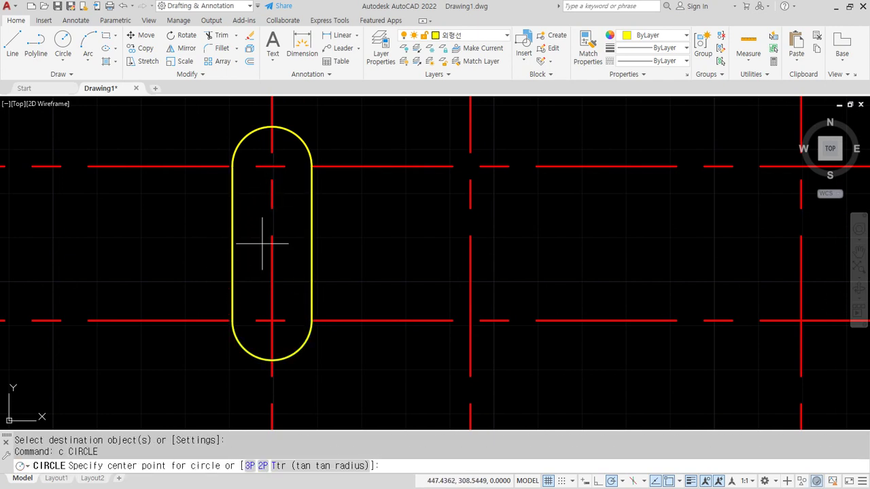
{"action": "left_click", "coordinate": [272, 320]}
{"action": "type", "text": "d"}
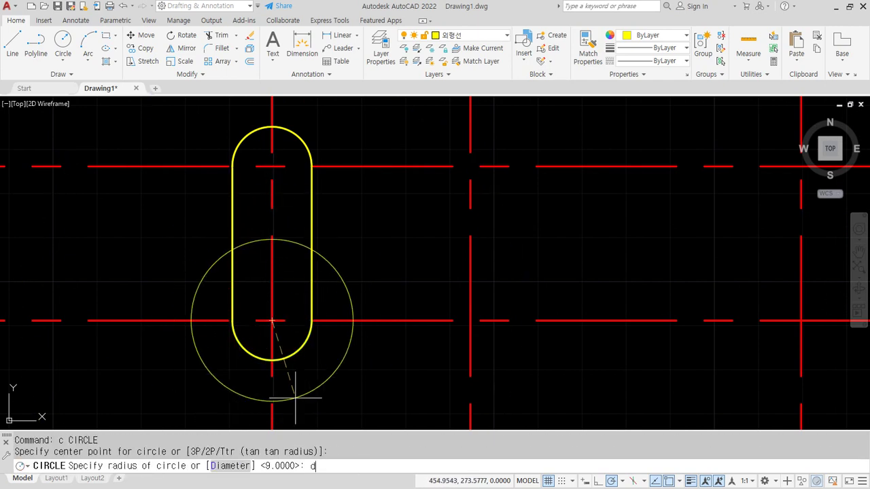
{"action": "key", "text": "Return"}
{"action": "type", "text": "30"}
{"action": "key", "text": "Return"}
Try a circle of radius 30 at the slot's upper arc centre and erase it
{"action": "key", "text": "Return"}
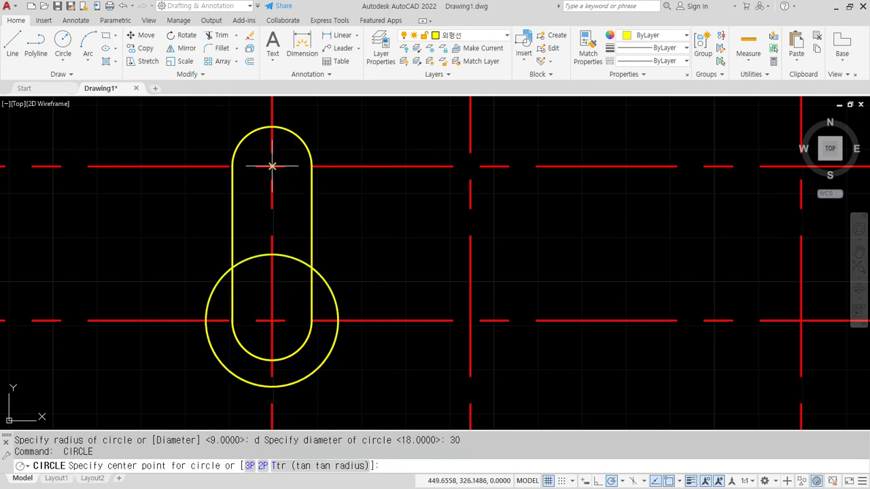
{"action": "left_click", "coordinate": [272, 165]}
{"action": "type", "text": "30"}
{"action": "key", "text": "Return"}
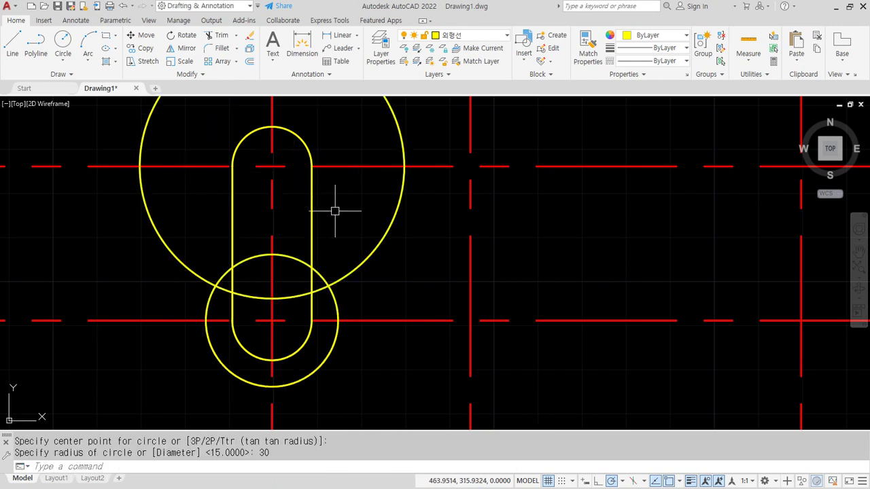
{"action": "left_click", "coordinate": [385, 238]}
{"action": "type", "text": "e"}
{"action": "key", "text": "Return"}
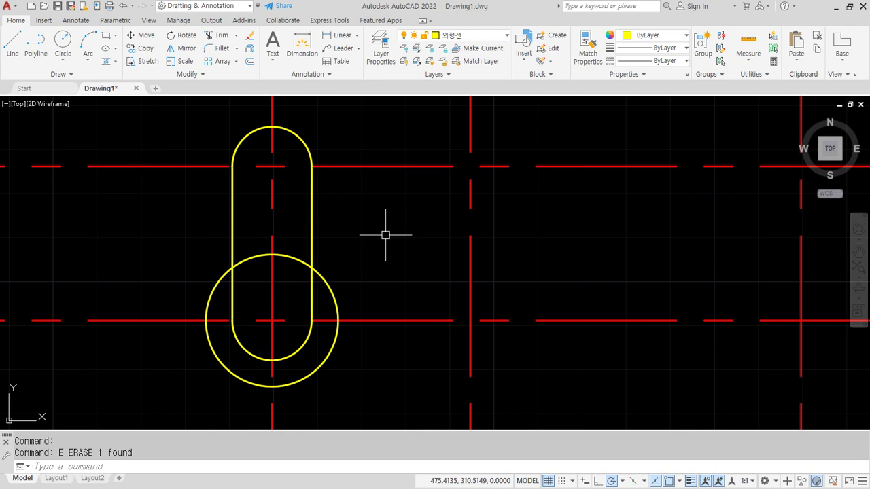
{"action": "type", "text": "o"}
{"action": "key", "text": "Escape"}
{"action": "key", "text": "Escape"}
Draw the radius 30 circle at the slot's upper arc centre once more and erase it again
{"action": "type", "text": "c"}
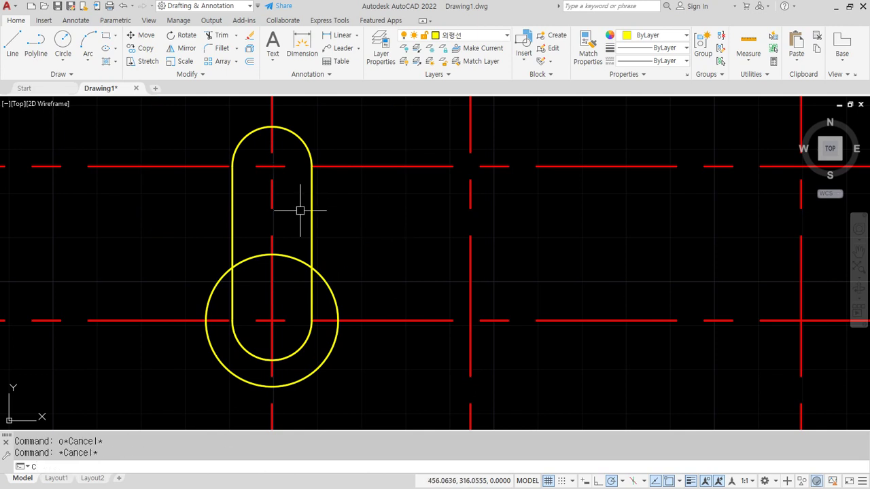
{"action": "key", "text": "Return"}
{"action": "left_click", "coordinate": [272, 165]}
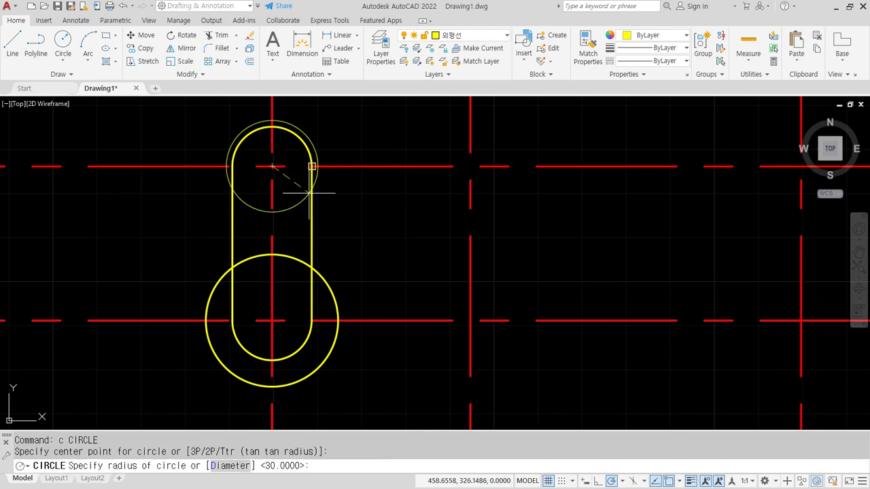
{"action": "type", "text": "30"}
{"action": "key", "text": "Return"}
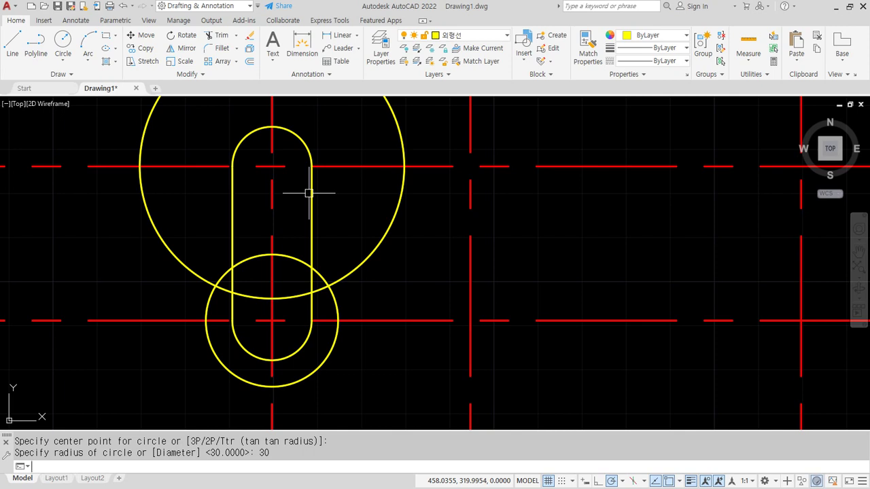
{"action": "left_click", "coordinate": [382, 249]}
{"action": "type", "text": "e"}
{"action": "key", "text": "Return"}
Draw a circle of diameter 30 centred on the slot's upper arc centre
{"action": "type", "text": "c"}
{"action": "key", "text": "Return"}
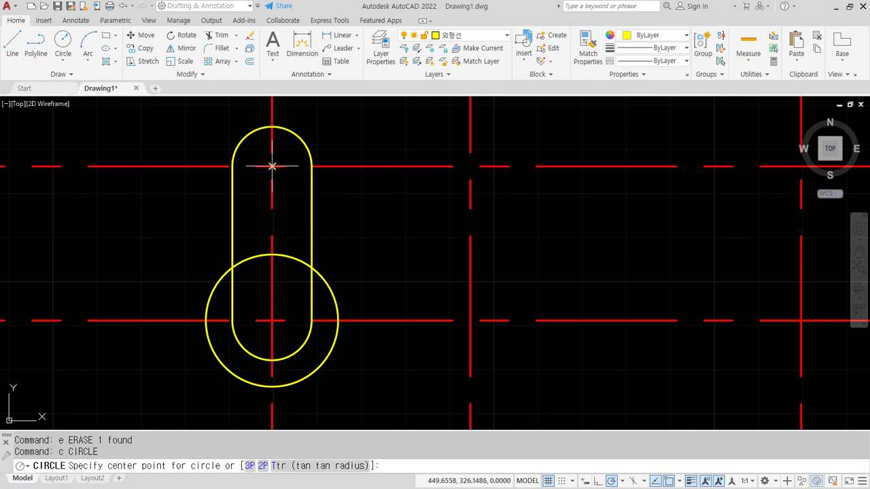
{"action": "left_click", "coordinate": [271, 166]}
{"action": "type", "text": "d"}
{"action": "key", "text": "Return"}
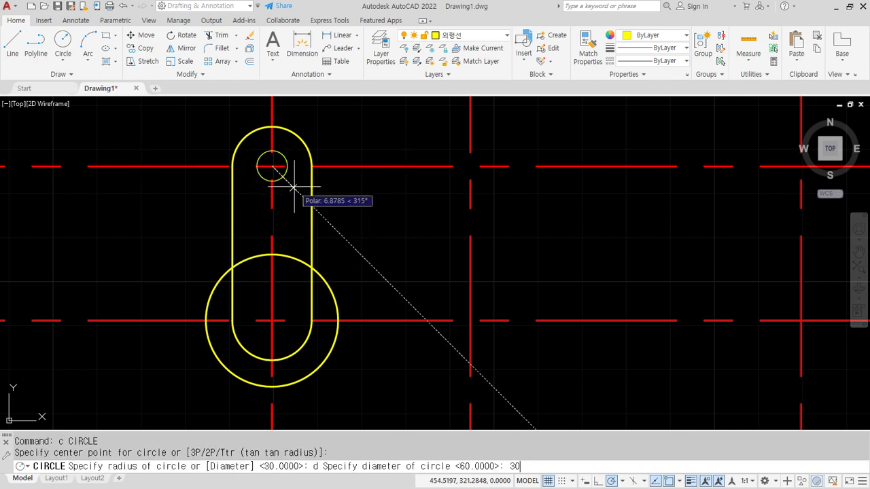
{"action": "key", "text": "Return"}
Offset the slot's vertical centre line to the left by 15, tangent to the two 30-diameter circles
{"action": "type", "text": "O"}
{"action": "key", "text": "Return"}
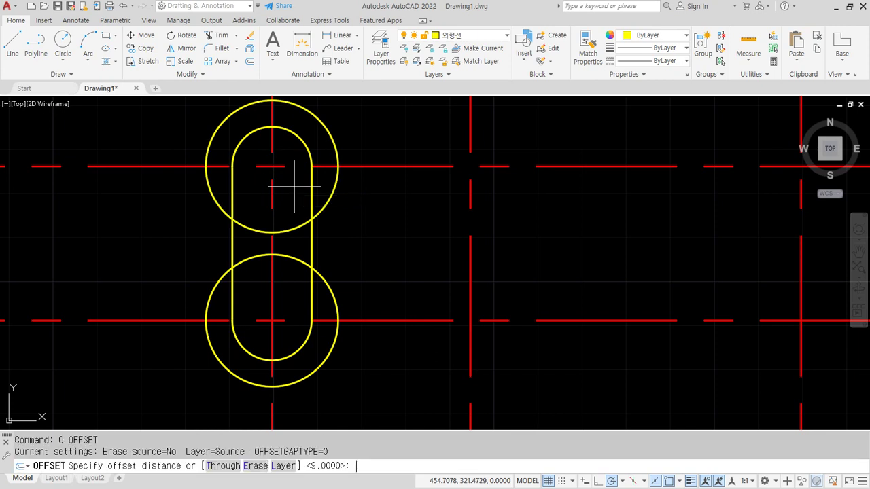
{"action": "type", "text": "15"}
{"action": "key", "text": "Return"}
{"action": "left_click", "coordinate": [272, 284]}
{"action": "left_click", "coordinate": [262, 288]}
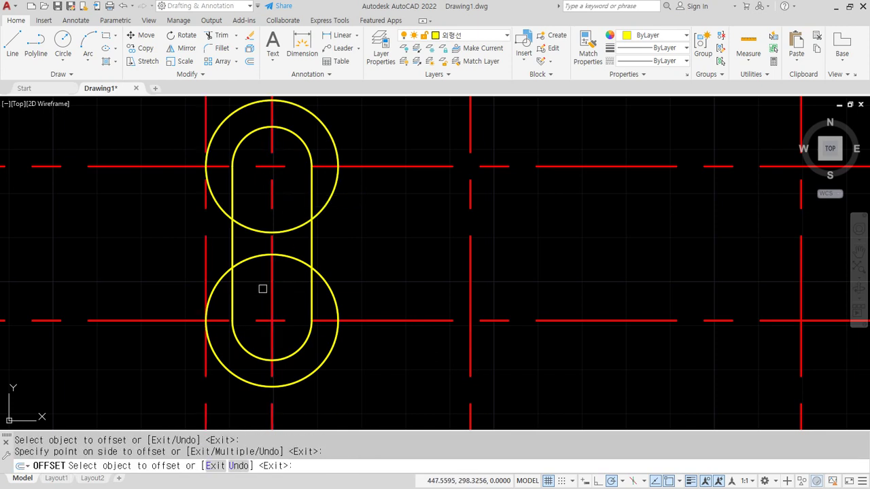
Offset the slot's vertical centre line to the right by 15, tangent to the two 30-diameter circles
{"action": "left_click", "coordinate": [274, 285]}
{"action": "left_click", "coordinate": [293, 287]}
{"action": "key", "text": "Return"}
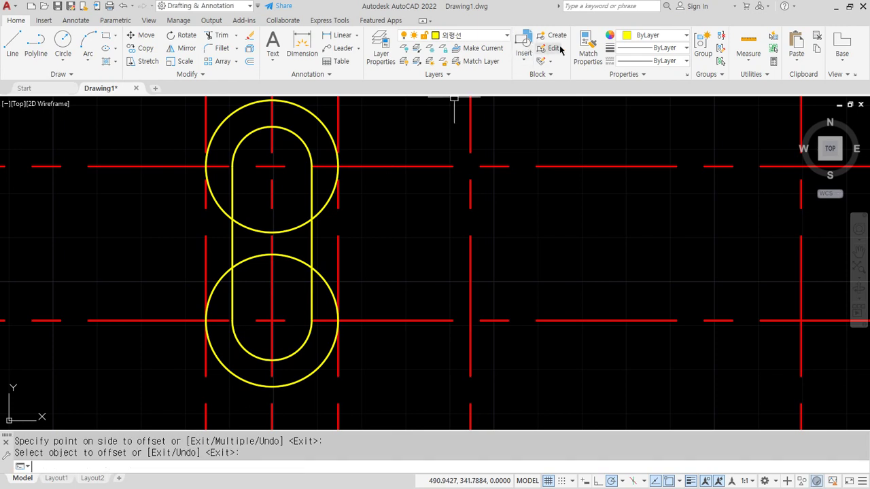
Match the upper 30-diameter circle's properties onto both tangent offset lines beside the slot
{"action": "left_click", "coordinate": [583, 53]}
{"action": "left_click", "coordinate": [326, 205]}
{"action": "left_click", "coordinate": [337, 237]}
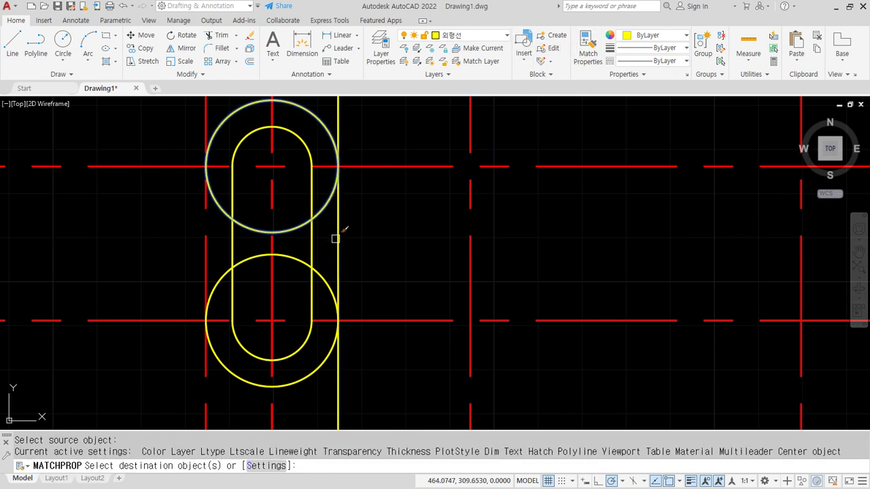
{"action": "left_click", "coordinate": [206, 241]}
{"action": "key", "text": "Return"}
Trim the side lines above the upper 30-diameter circle and remove that circle's lower half
{"action": "type", "text": "tr"}
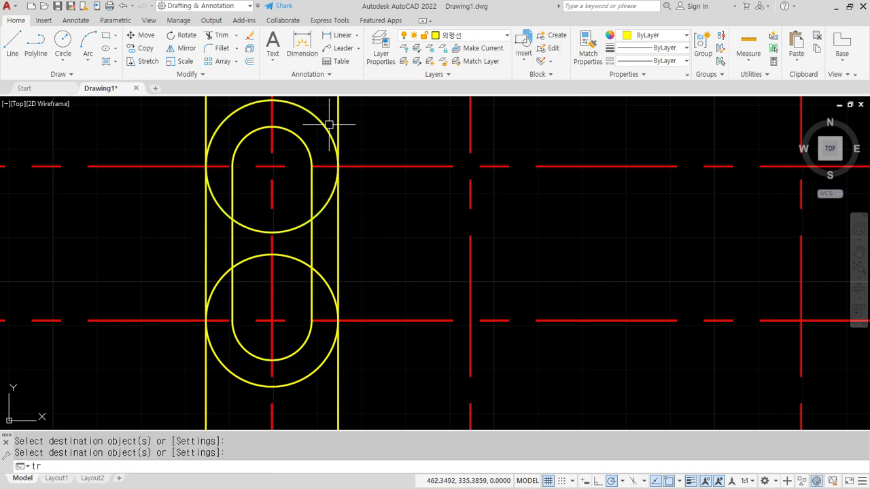
{"action": "key", "text": "Return"}
{"action": "left_click", "coordinate": [340, 119]}
{"action": "left_click", "coordinate": [208, 116]}
{"action": "left_click", "coordinate": [216, 200]}
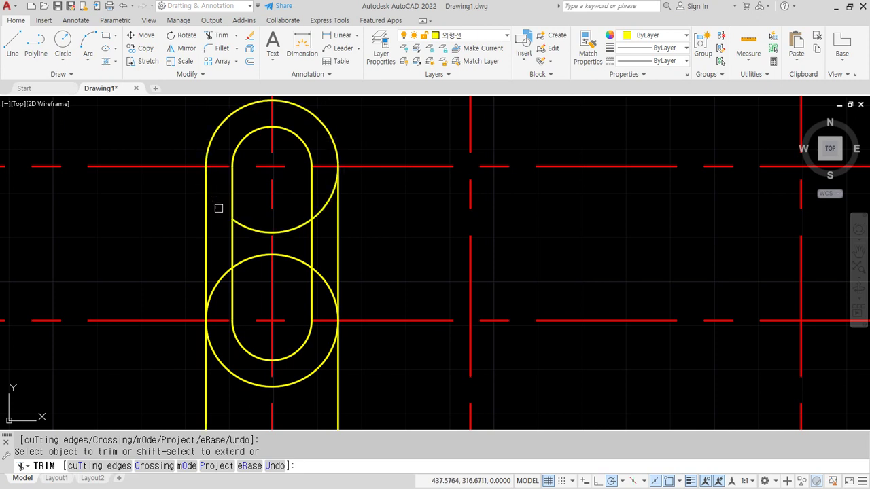
{"action": "left_click", "coordinate": [252, 226]}
{"action": "left_click", "coordinate": [291, 229]}
{"action": "left_click", "coordinate": [324, 207]}
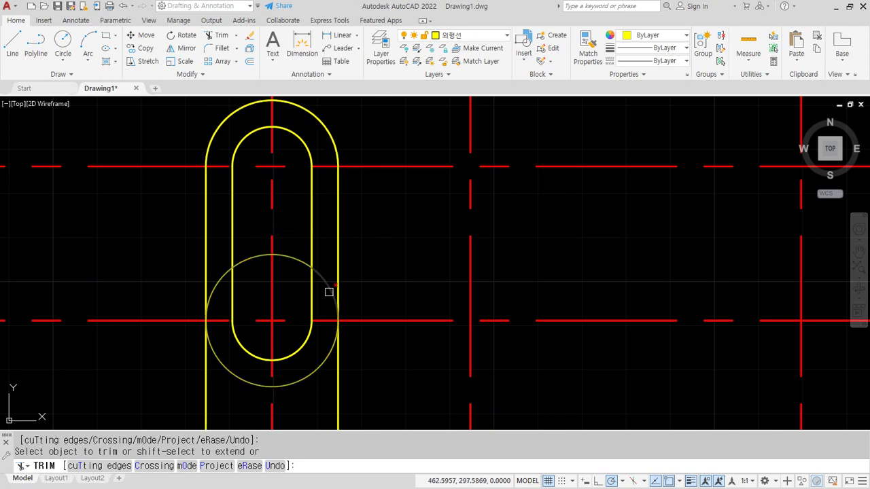
Trim away the lower 30-diameter circle's upper half and the side lines extending below it
{"action": "left_click", "coordinate": [294, 255]}
{"action": "left_click", "coordinate": [251, 262]}
{"action": "left_click", "coordinate": [214, 289]}
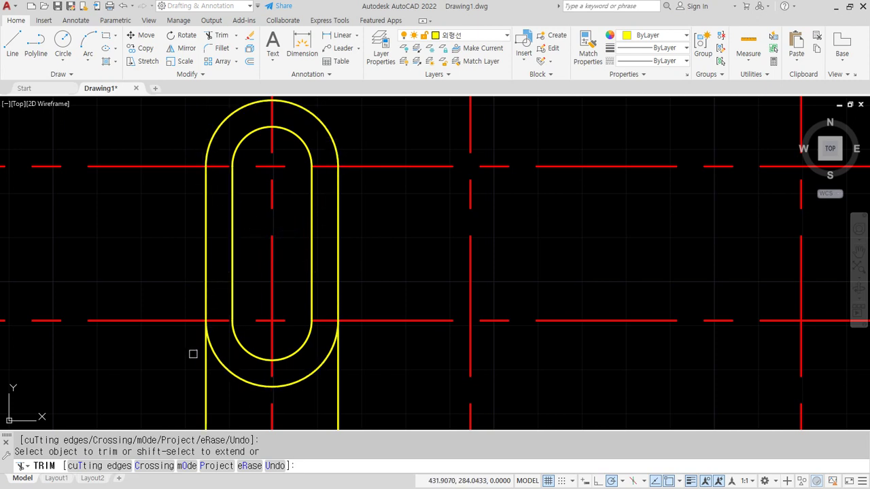
{"action": "left_click", "coordinate": [198, 381]}
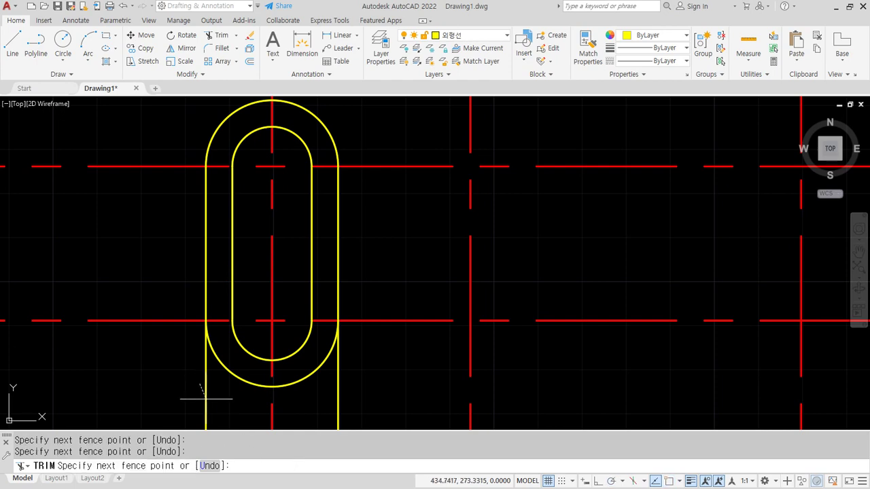
{"action": "left_click", "coordinate": [342, 401]}
{"action": "key", "text": "Return"}
{"action": "key", "text": "Return"}
Erase the two leftover centre-line offsets above the finished double slot
{"action": "scroll", "coordinate": [337, 382], "scroll_direction": "down", "scroll_amount": 5}
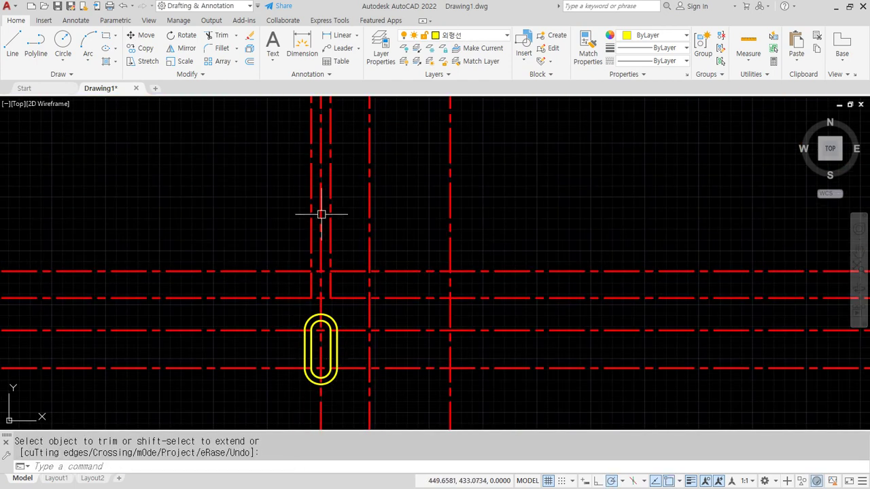
{"action": "left_click", "coordinate": [330, 234]}
{"action": "left_click", "coordinate": [312, 265]}
{"action": "type", "text": "e"}
{"action": "key", "text": "Return"}
Try linetype scale factors of 0.3, 0.5 and 0.4 on the centre lines
{"action": "scroll", "coordinate": [336, 386], "scroll_direction": "up", "scroll_amount": 5}
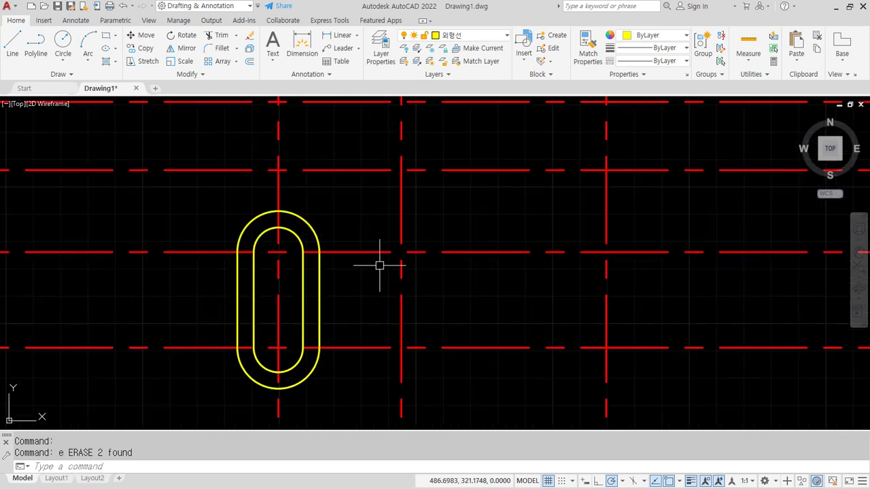
{"action": "type", "text": "lts"}
{"action": "key", "text": "Return"}
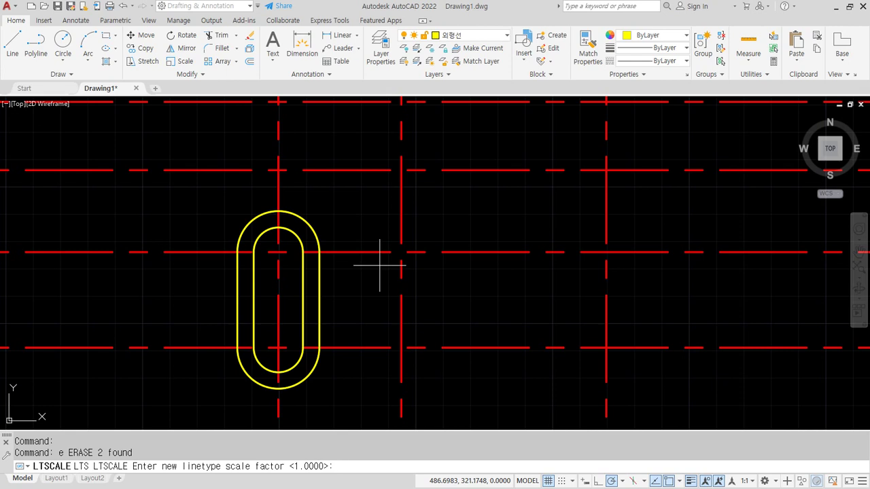
{"action": "type", "text": "3"}
{"action": "key", "text": "Return"}
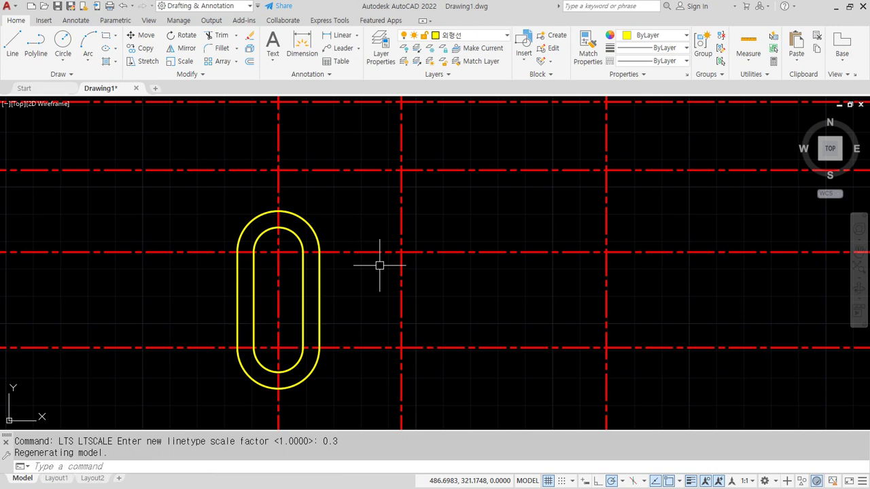
{"action": "key", "text": "Return"}
{"action": "type", "text": "0.5"}
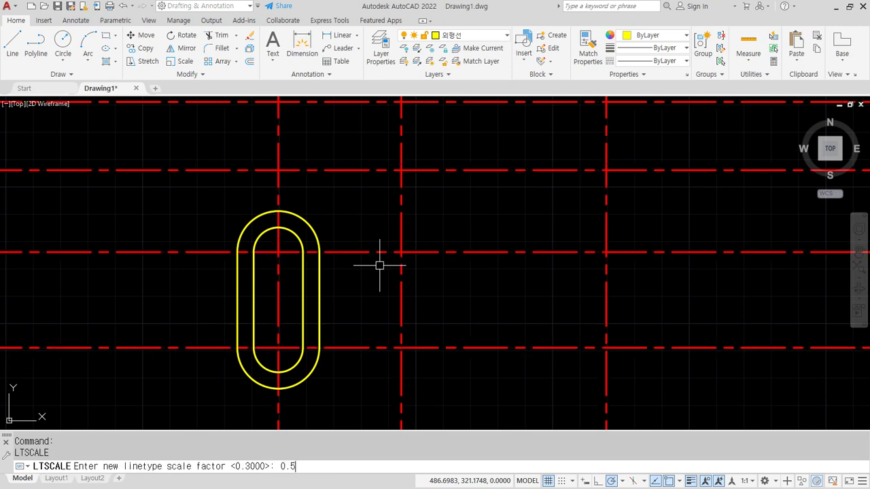
{"action": "key", "text": "Return"}
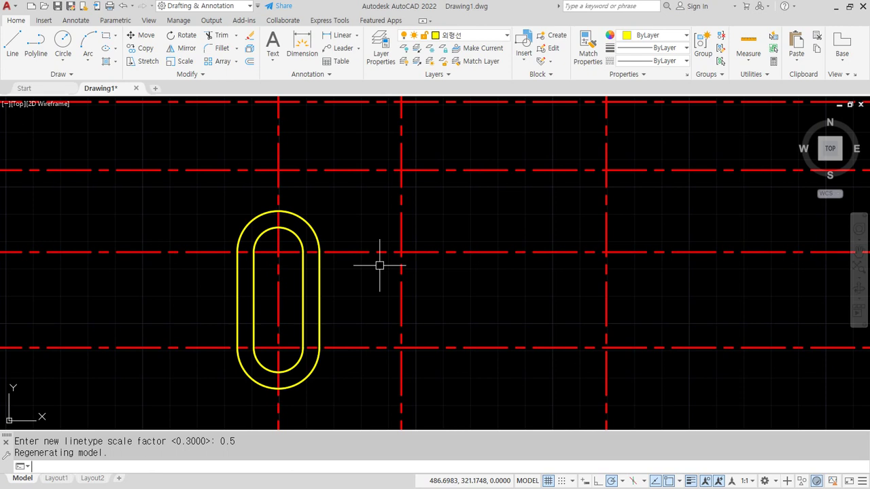
{"action": "key", "text": "Return"}
{"action": "type", "text": "0.4"}
{"action": "key", "text": "Return"}
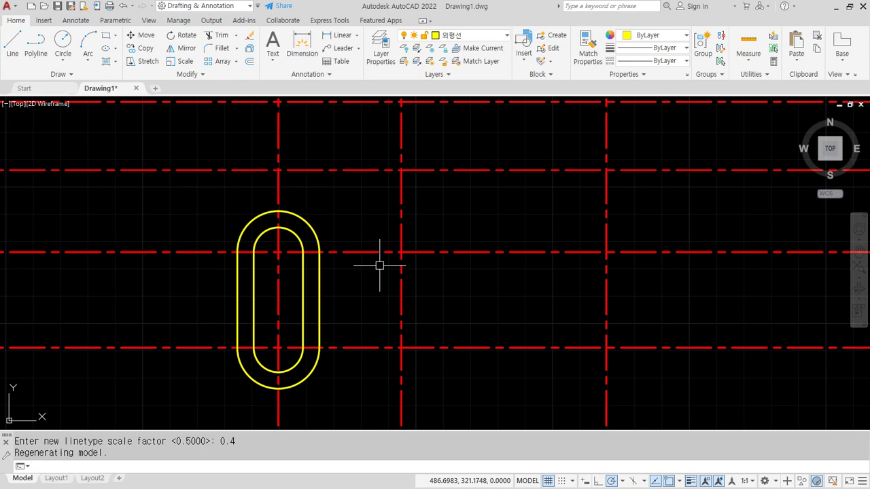
Set the linetype scale factor to 1/3
{"action": "key", "text": "Return"}
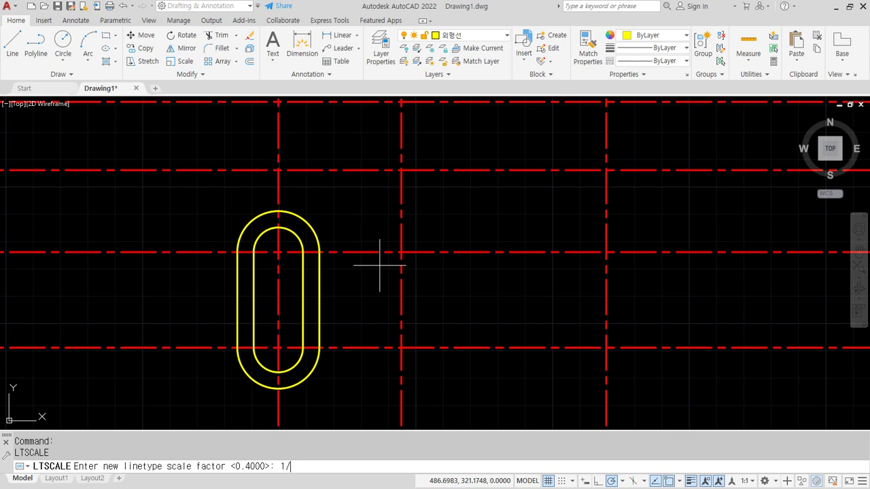
{"action": "key", "text": "Return"}
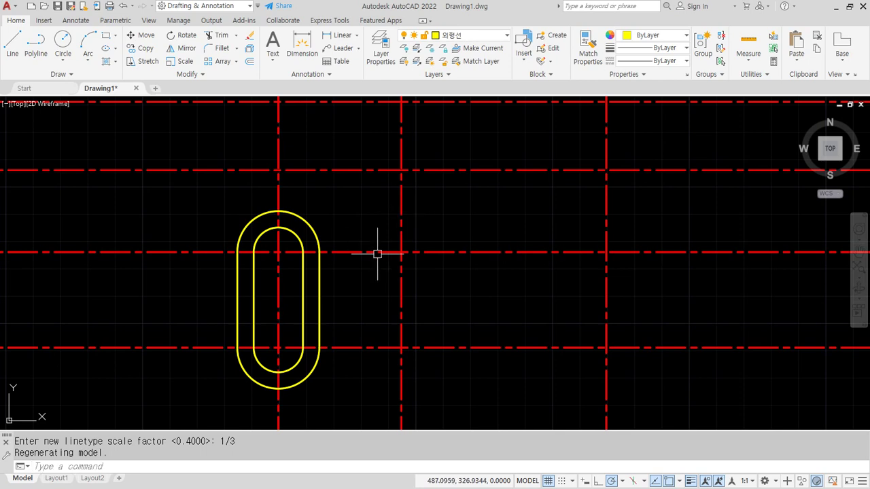
Draw a circle of diameter 14 where the middle vertical centre line crosses the uppermost horizontal one
{"action": "scroll", "coordinate": [344, 274], "scroll_direction": "down", "scroll_amount": 1}
{"action": "scroll", "coordinate": [338, 223], "scroll_direction": "up", "scroll_amount": 1}
{"action": "type", "text": "c"}
{"action": "key", "text": "Return"}
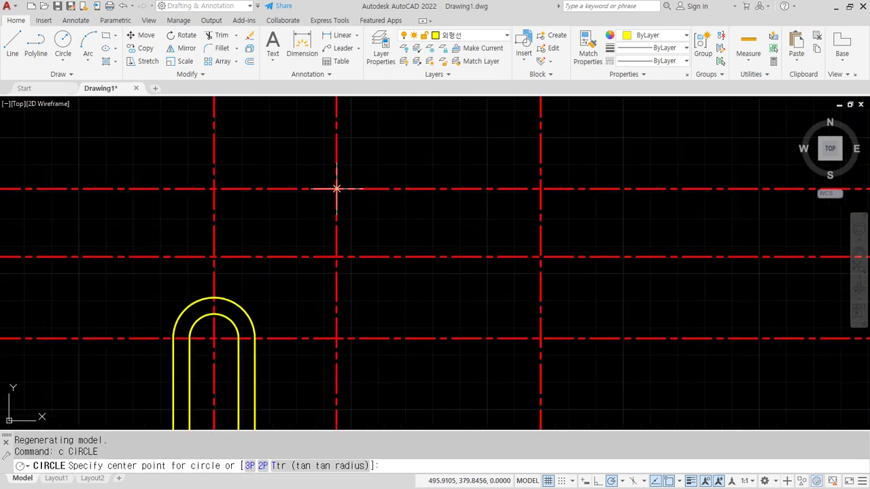
{"action": "left_click", "coordinate": [337, 188]}
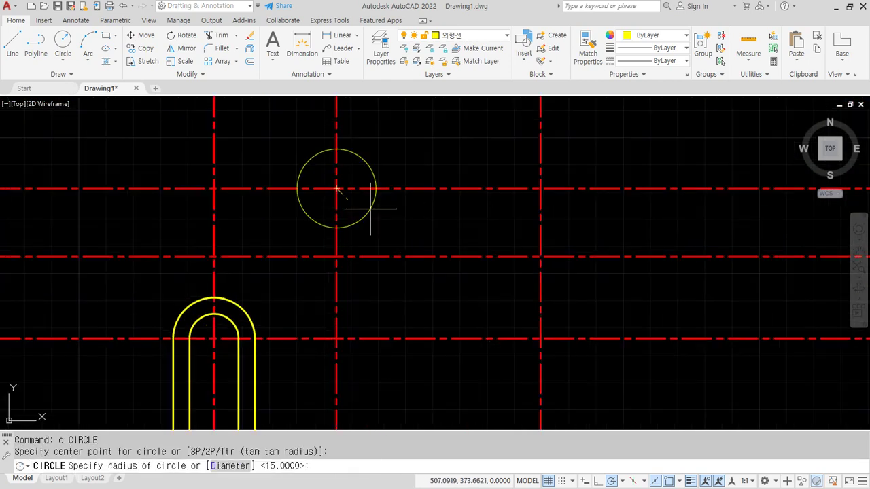
{"action": "type", "text": "d"}
{"action": "key", "text": "Return"}
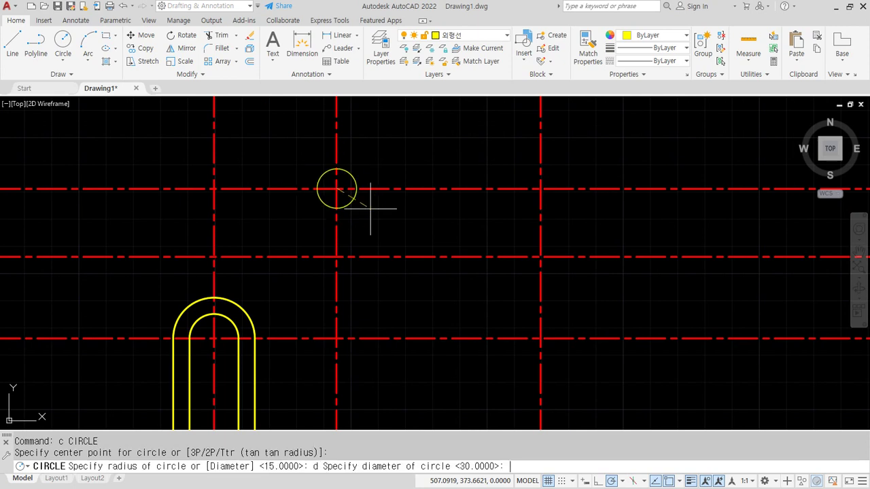
{"action": "type", "text": "14"}
{"action": "key", "text": "Return"}
Draw a concentric circle of diameter 26 around the upper 14-diameter circle
{"action": "type", "text": "C"}
{"action": "key", "text": "Return"}
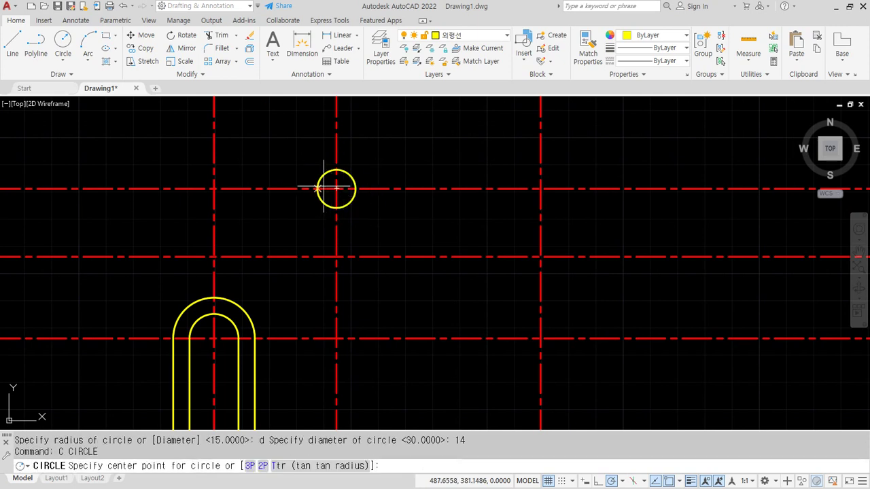
{"action": "left_click", "coordinate": [336, 188]}
{"action": "type", "text": "d"}
{"action": "key", "text": "Return"}
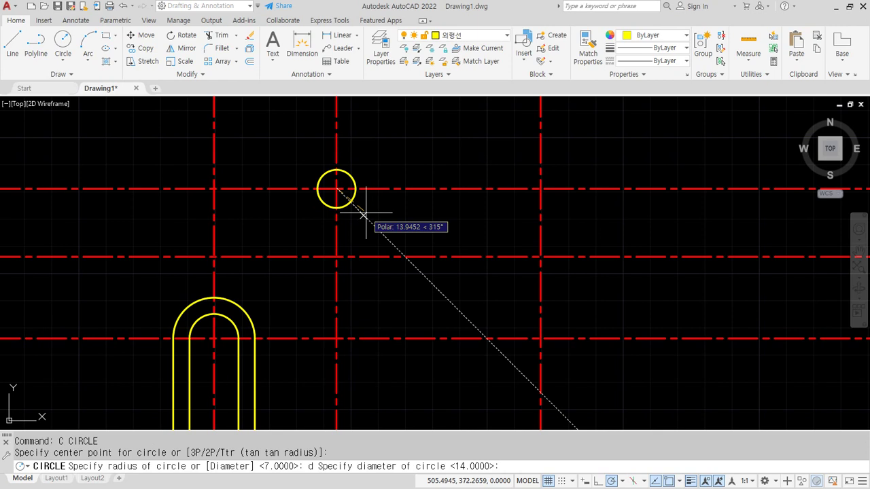
{"action": "type", "text": "26"}
{"action": "key", "text": "Return"}
Draw a circle of diameter 14 where the rightmost vertical centre line crosses the second horizontal one from above
{"action": "type", "text": "c"}
{"action": "key", "text": "Return"}
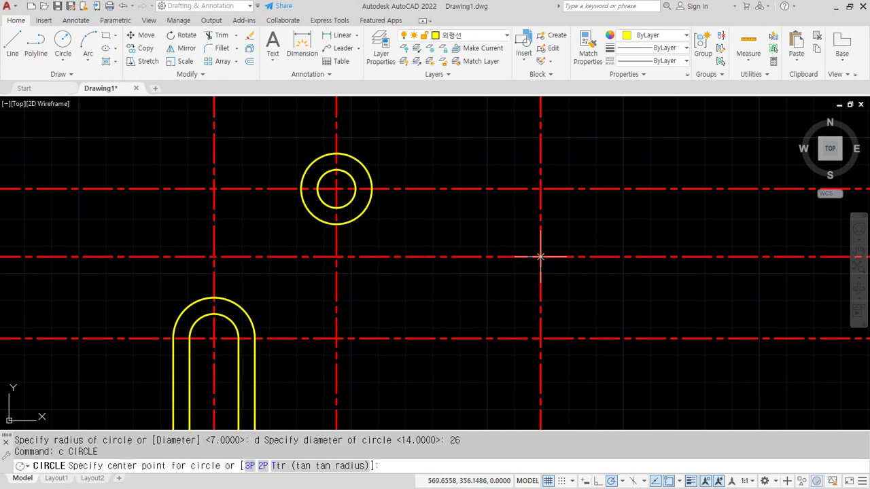
{"action": "left_click", "coordinate": [540, 257]}
{"action": "type", "text": "d"}
{"action": "key", "text": "Return"}
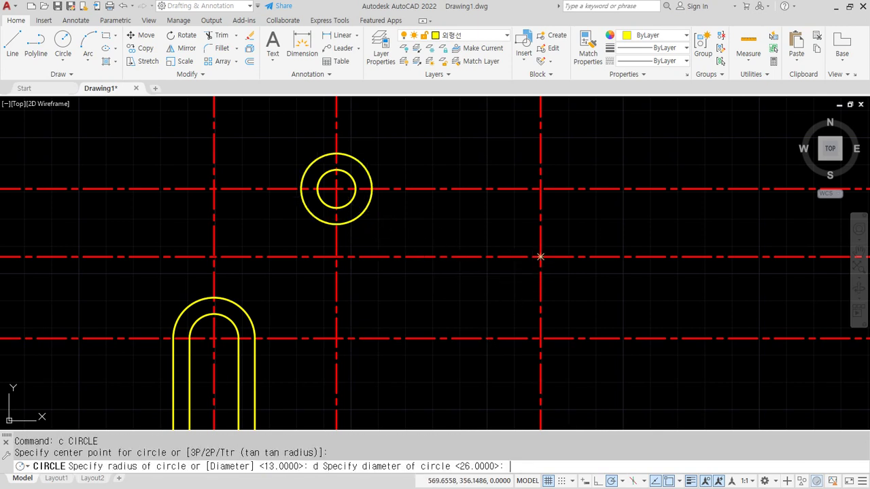
{"action": "type", "text": "14"}
{"action": "key", "text": "Return"}
Draw a concentric circle of diameter 30 around the 14-diameter circle on the rightmost centre line
{"action": "type", "text": "c"}
{"action": "key", "text": "Return"}
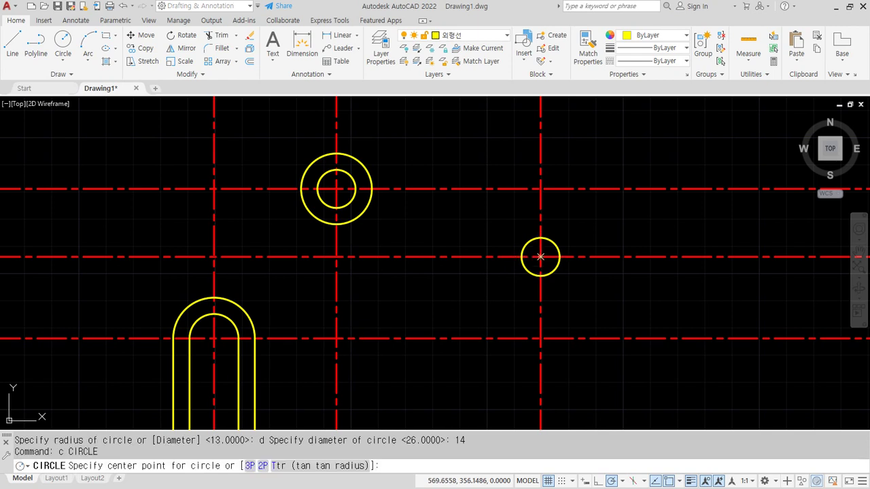
{"action": "left_click", "coordinate": [540, 256]}
{"action": "type", "text": "d"}
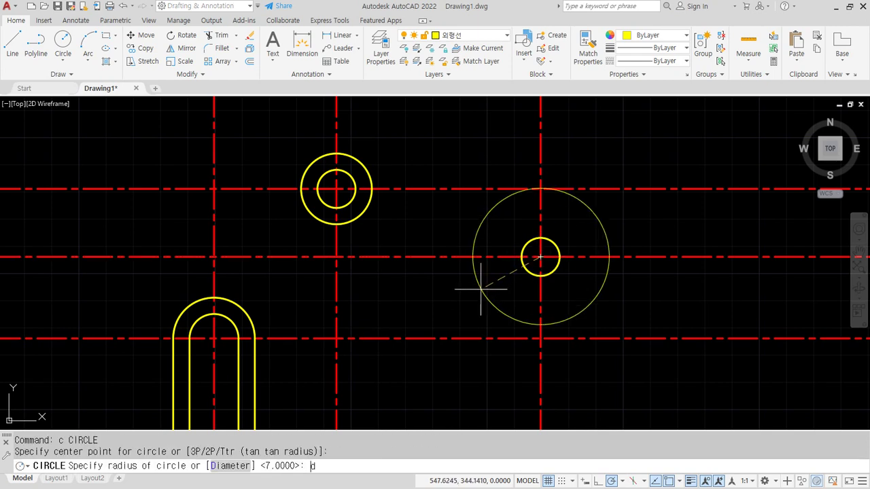
{"action": "key", "text": "Return"}
{"action": "type", "text": "30"}
{"action": "key", "text": "Return"}
Offset the 30-diameter circle on the right and the upper 26-diameter circle outward by 5
{"action": "scroll", "coordinate": [415, 306], "scroll_direction": "down", "scroll_amount": 2}
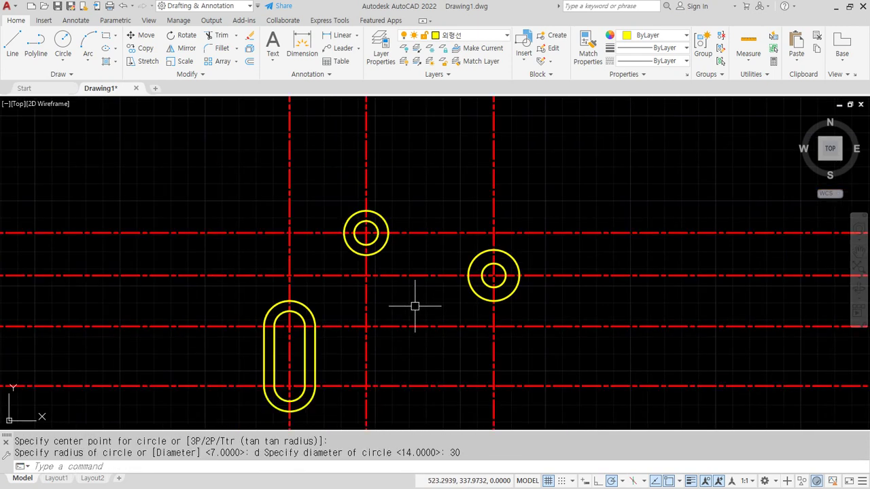
{"action": "mouse_move", "coordinate": [415, 307]}
{"action": "middle_mouse_down"}
{"action": "mouse_move", "coordinate": [398, 225]}
{"action": "mouse_move", "coordinate": [345, 238]}
{"action": "middle_mouse_up"}
{"action": "scroll", "coordinate": [326, 272], "scroll_direction": "up", "scroll_amount": 2}
{"action": "scroll", "coordinate": [329, 229], "scroll_direction": "down", "scroll_amount": 2}
{"action": "middle_click_drag", "start_coordinate": [366, 278], "coordinate": [367, 287]}
{"action": "type", "text": "o"}
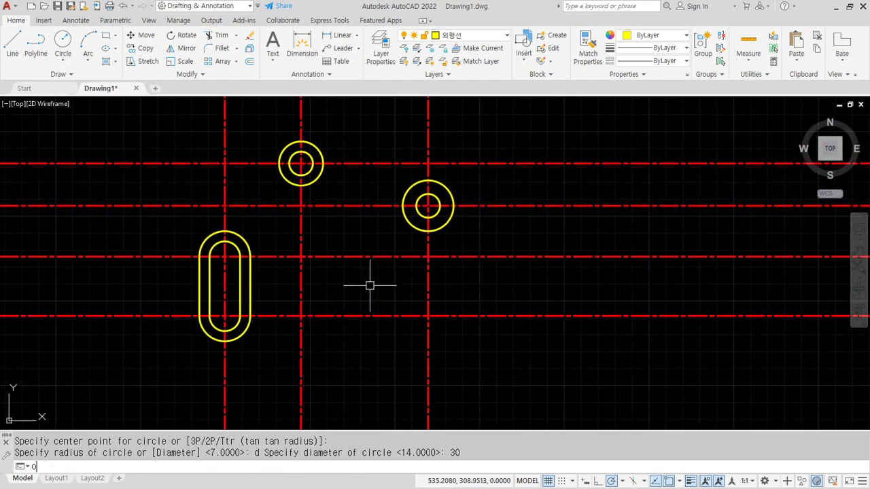
{"action": "key", "text": "Return"}
{"action": "type", "text": "5"}
{"action": "key", "text": "Return"}
{"action": "left_click", "coordinate": [448, 218]}
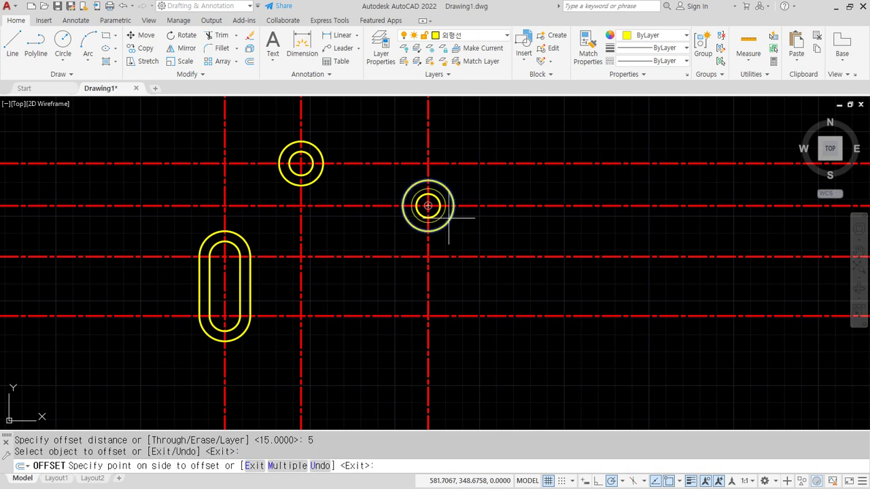
{"action": "left_click", "coordinate": [472, 227]}
{"action": "left_click", "coordinate": [323, 176]}
{"action": "left_click", "coordinate": [343, 205]}
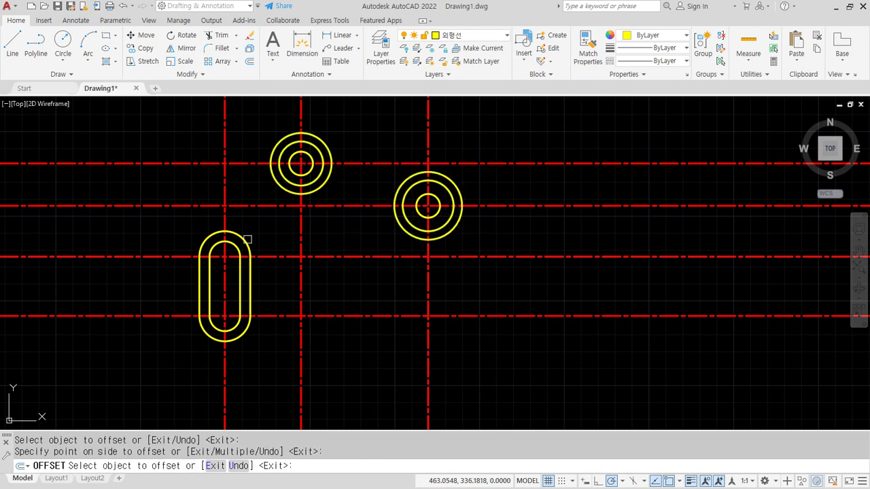
Offset the slot's outer upper and lower arcs outward by 5
{"action": "left_click", "coordinate": [247, 242]}
{"action": "left_click", "coordinate": [255, 269]}
{"action": "left_click", "coordinate": [240, 339]}
{"action": "left_click", "coordinate": [252, 350]}
{"action": "key", "text": "Return"}
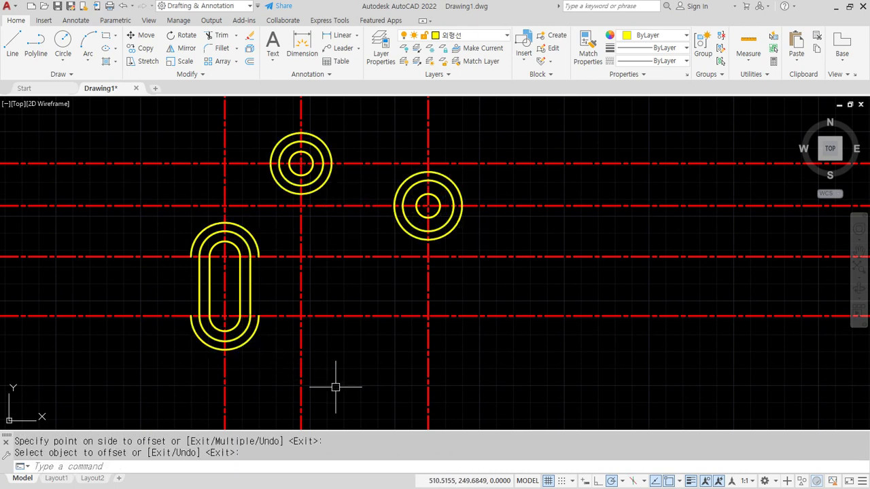
Trim the overhanging centre-line ends on all four sides of the figure using fence selections
{"action": "type", "text": "tr"}
{"action": "key", "text": "Return"}
{"action": "left_click", "coordinate": [525, 394]}
{"action": "left_click", "coordinate": [161, 405]}
{"action": "left_click", "coordinate": [122, 400]}
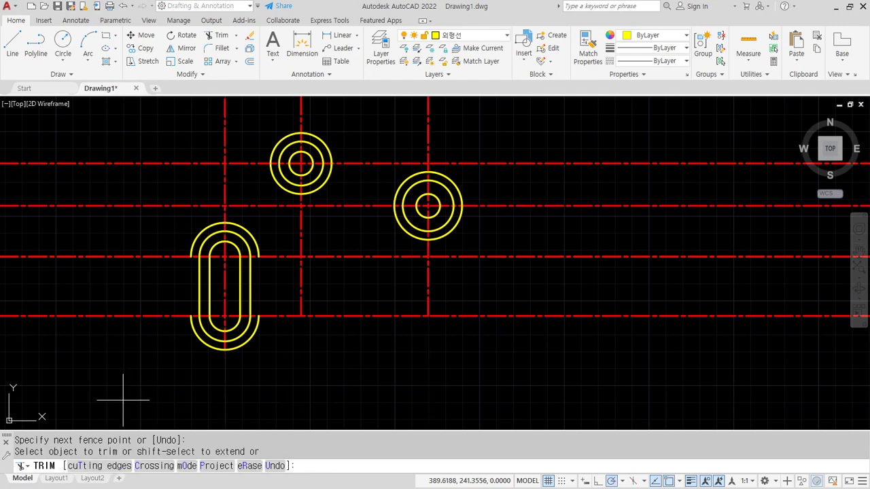
{"action": "left_click", "coordinate": [120, 125]}
{"action": "left_click", "coordinate": [140, 129]}
{"action": "left_click", "coordinate": [426, 114]}
{"action": "key", "text": "Return"}
{"action": "left_click", "coordinate": [528, 111]}
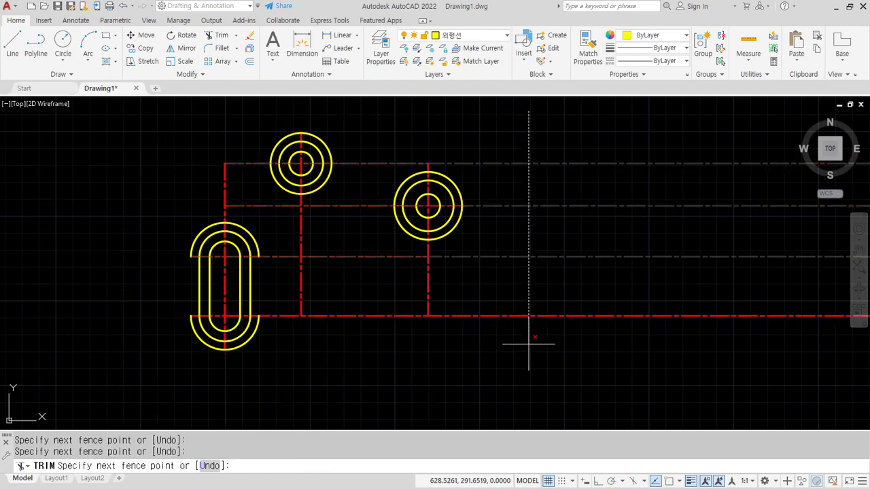
{"action": "left_click", "coordinate": [528, 346]}
{"action": "key", "text": "Return"}
Trim the centre lines overhanging beyond the right circle and the lower centre-line segments between the slot and that circle using fence selections
{"action": "left_click", "coordinate": [356, 357]}
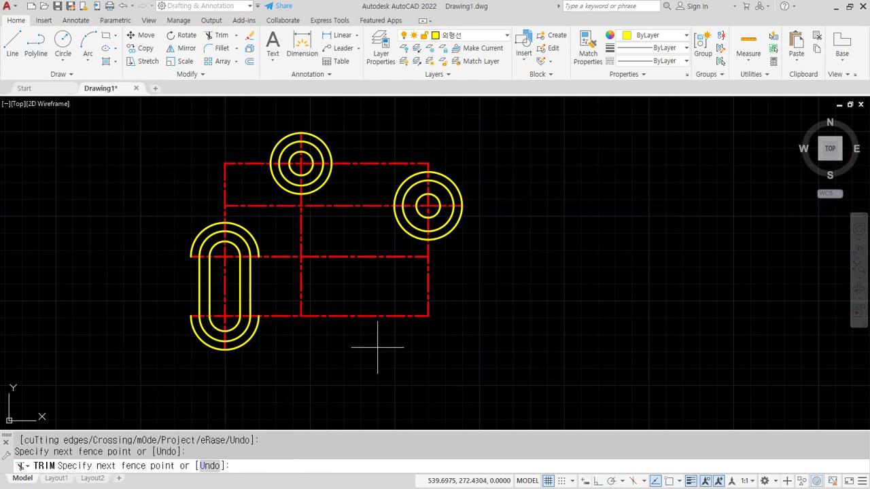
{"action": "left_click", "coordinate": [476, 272]}
{"action": "key", "text": "Return"}
{"action": "left_click", "coordinate": [356, 241]}
{"action": "left_click", "coordinate": [291, 291]}
{"action": "key", "text": "Return"}
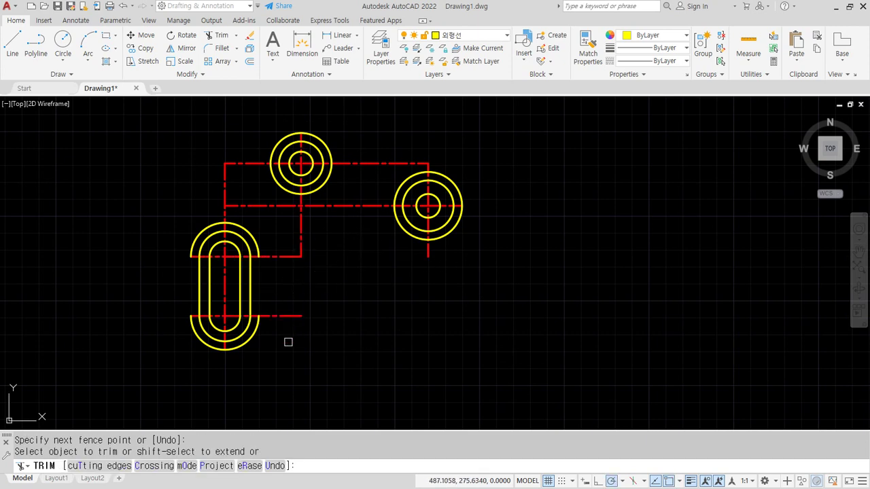
{"action": "left_click", "coordinate": [288, 340]}
{"action": "left_click", "coordinate": [286, 233]}
{"action": "key", "text": "Return"}
Trim the remaining centre lines linking the slot and circles, leaving only short centre marks through each feature
{"action": "left_click", "coordinate": [292, 245]}
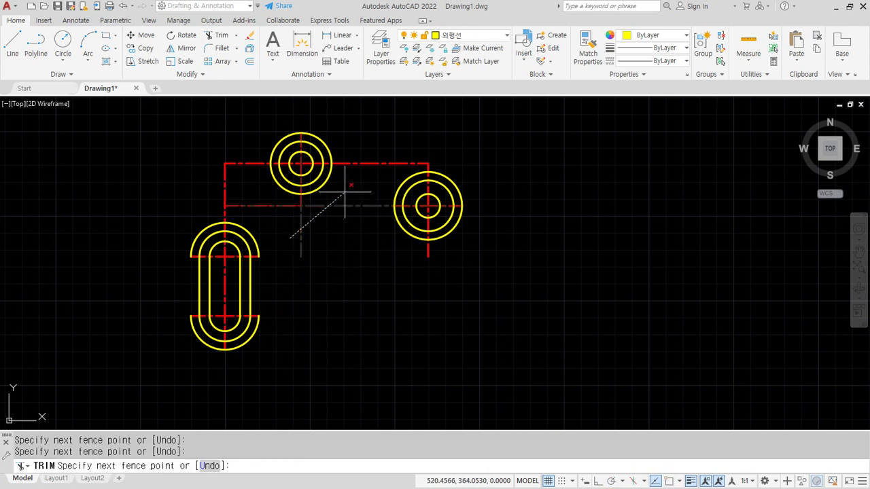
{"action": "left_click", "coordinate": [379, 147]}
{"action": "key", "text": "Return"}
{"action": "left_click", "coordinate": [428, 250]}
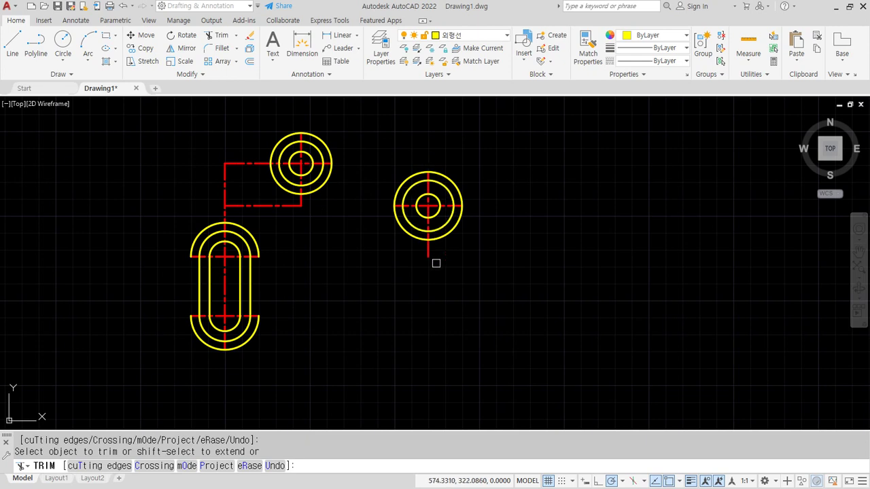
{"action": "left_click", "coordinate": [303, 204]}
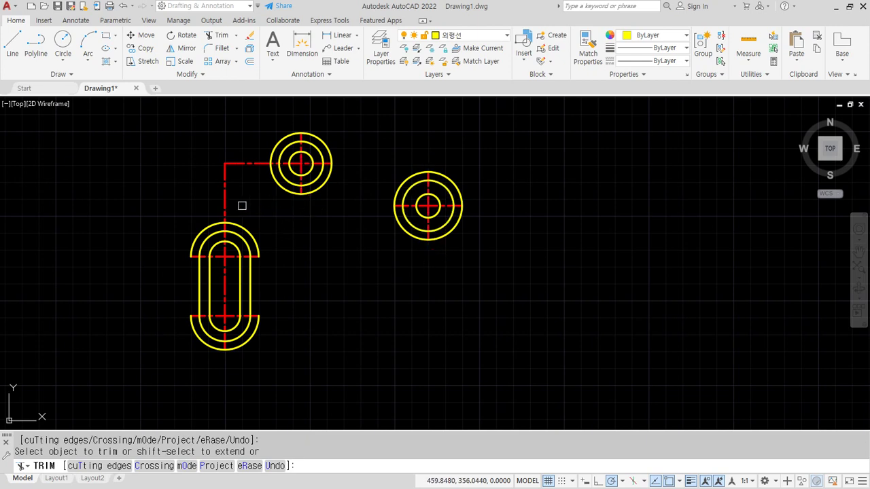
{"action": "left_click", "coordinate": [229, 191]}
{"action": "left_click", "coordinate": [217, 201]}
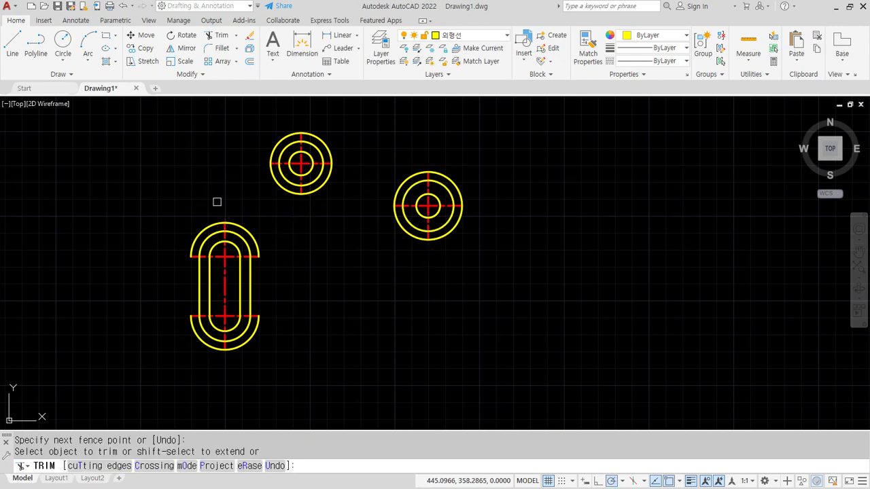
{"action": "key", "text": "space"}
Erase the slot's two outermost offset arcs and the outermost offset circles around the upper and right circles
{"action": "left_click", "coordinate": [246, 226]}
{"action": "left_click", "coordinate": [252, 336]}
{"action": "type", "text": "e"}
{"action": "key", "text": "Return"}
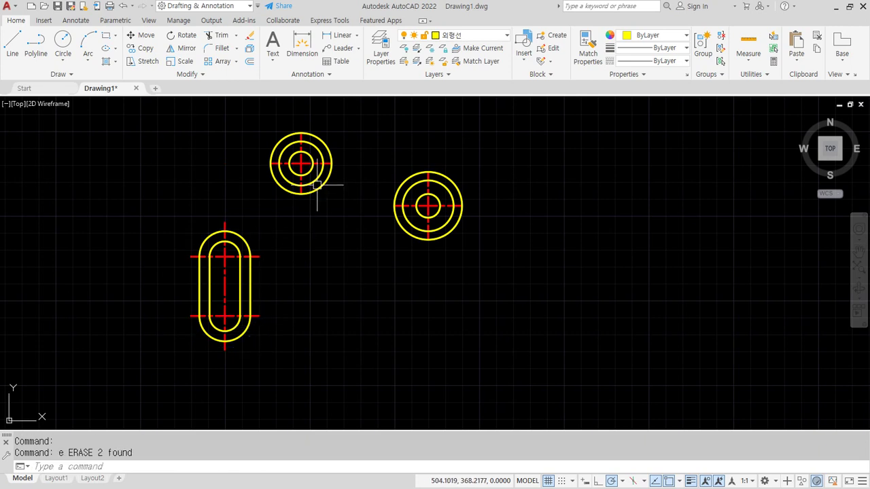
{"action": "left_click", "coordinate": [323, 185]}
{"action": "type", "text": "e"}
{"action": "key", "text": "Return"}
{"action": "left_click", "coordinate": [406, 231]}
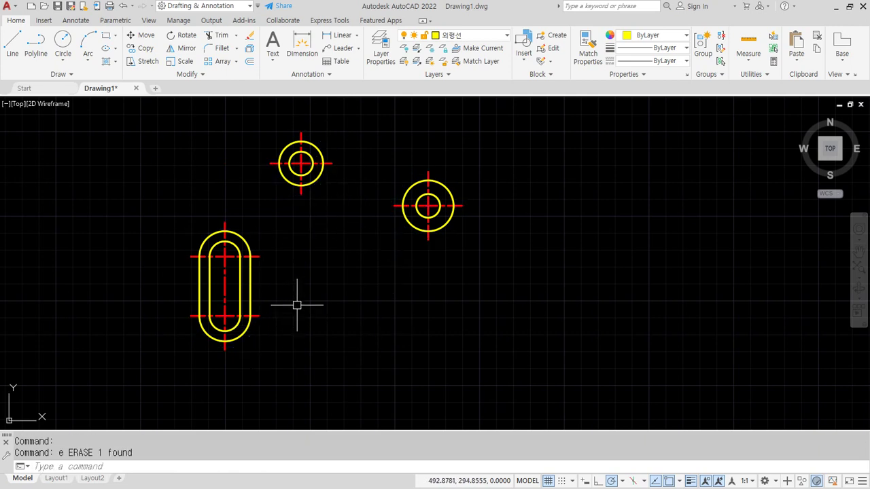
Draw a tangent-tangent-radius circle of radius 100 touching the slot's outer lower arc and the underside of the right 30-diameter circle
{"action": "left_click", "coordinate": [63, 67]}
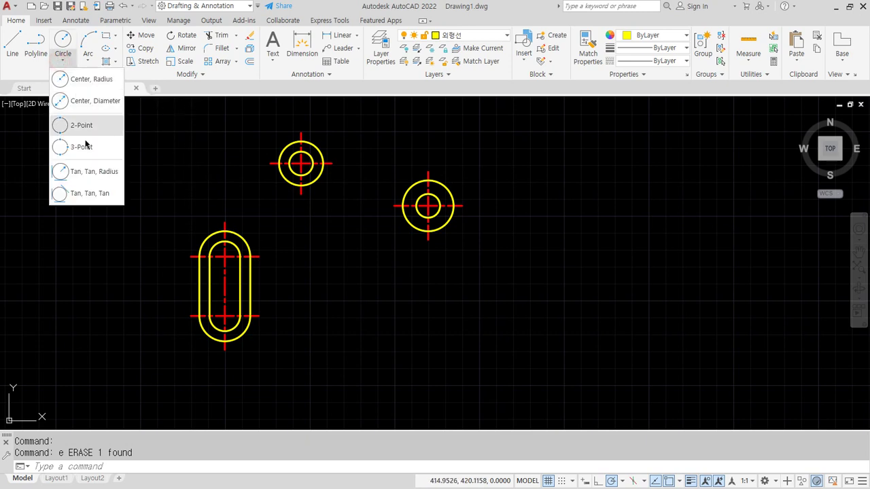
{"action": "left_click", "coordinate": [88, 171]}
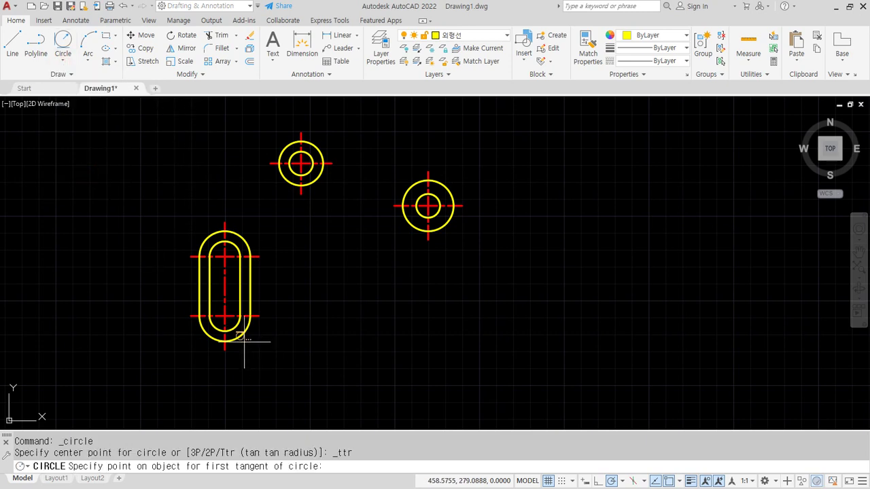
{"action": "left_click", "coordinate": [241, 340]}
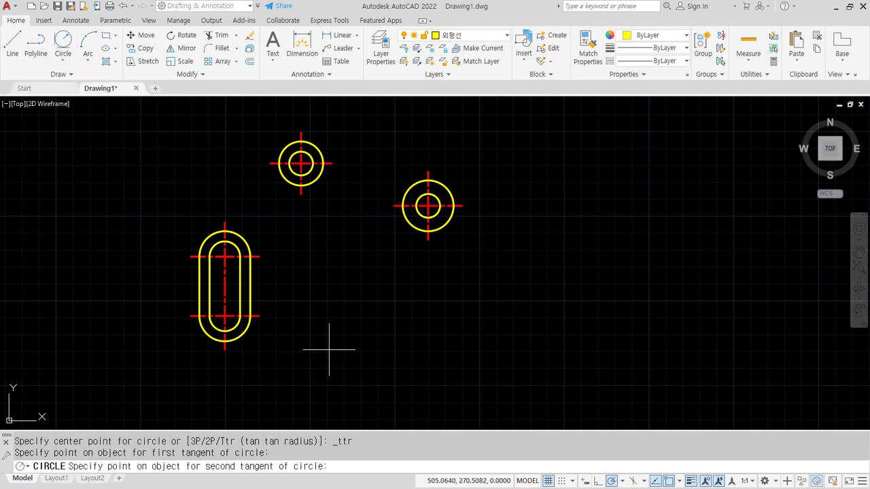
{"action": "left_click", "coordinate": [446, 229]}
{"action": "type", "text": "10"}
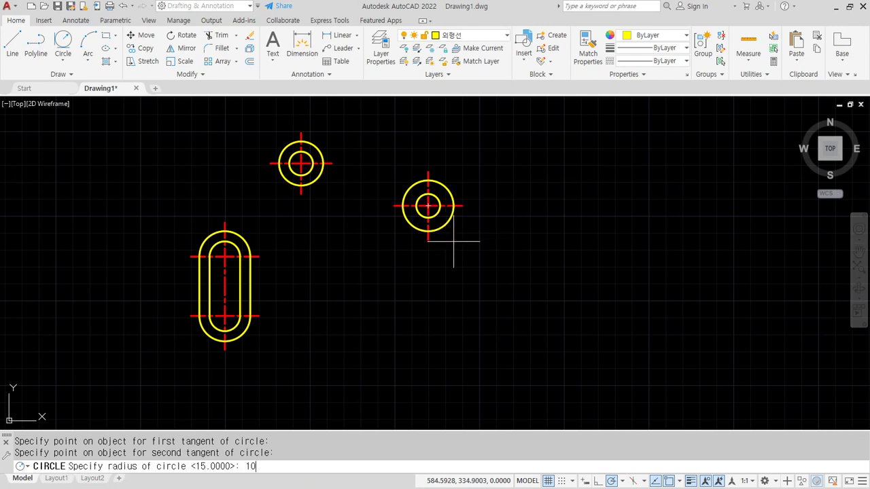
{"action": "type", "text": "0"}
{"action": "key", "text": "Return"}
Trim the radius-100 circle to the arc joining the slot's lower end and the right circle's underside
{"action": "type", "text": "tr"}
{"action": "key", "text": "Return"}
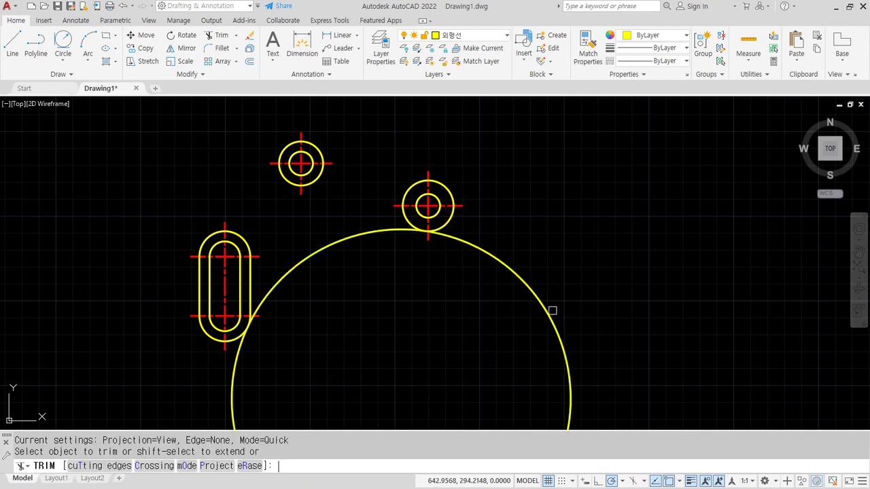
{"action": "left_click", "coordinate": [552, 307]}
{"action": "scroll", "coordinate": [434, 219], "scroll_direction": "up", "scroll_amount": 9}
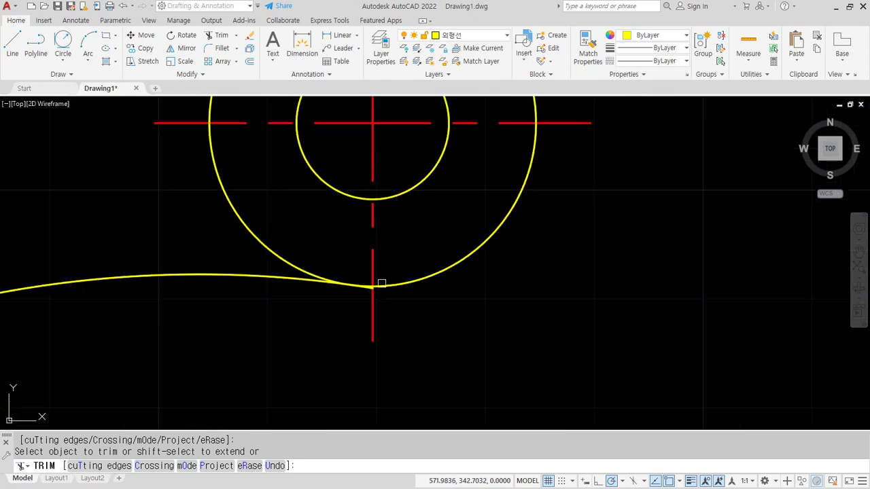
{"action": "scroll", "coordinate": [381, 282], "scroll_direction": "up", "scroll_amount": 4}
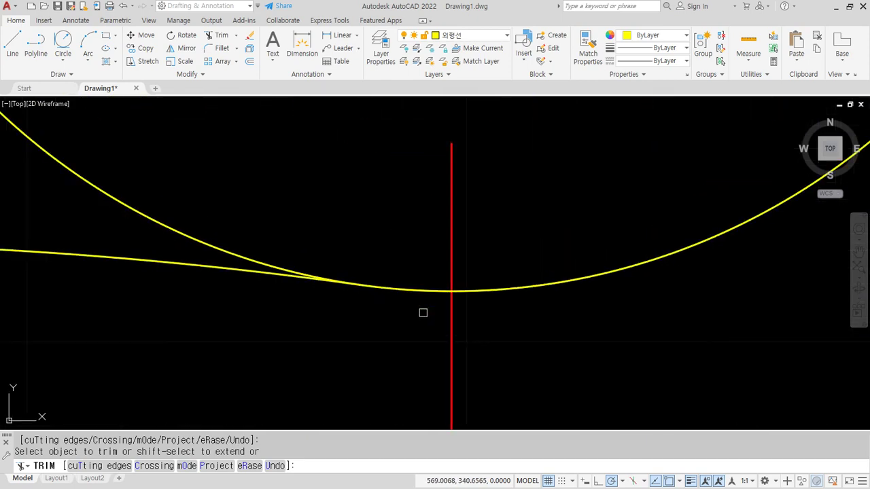
{"action": "scroll", "coordinate": [423, 312], "scroll_direction": "down", "scroll_amount": 10}
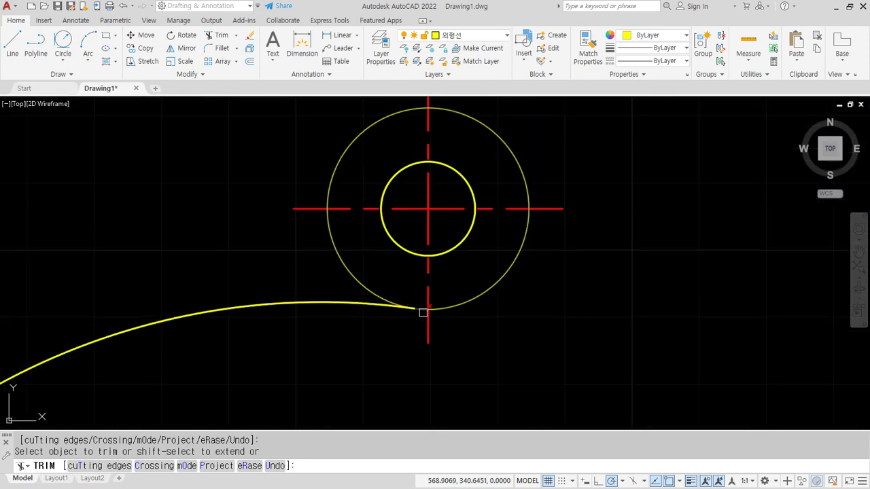
{"action": "key", "text": "Return"}
Draw a tangent-tangent-radius circle of radius 120 touching the slot's outer upper arc and the top of the right 30-diameter circle
{"action": "type", "text": "c"}
{"action": "key", "text": "Return"}
{"action": "type", "text": "t"}
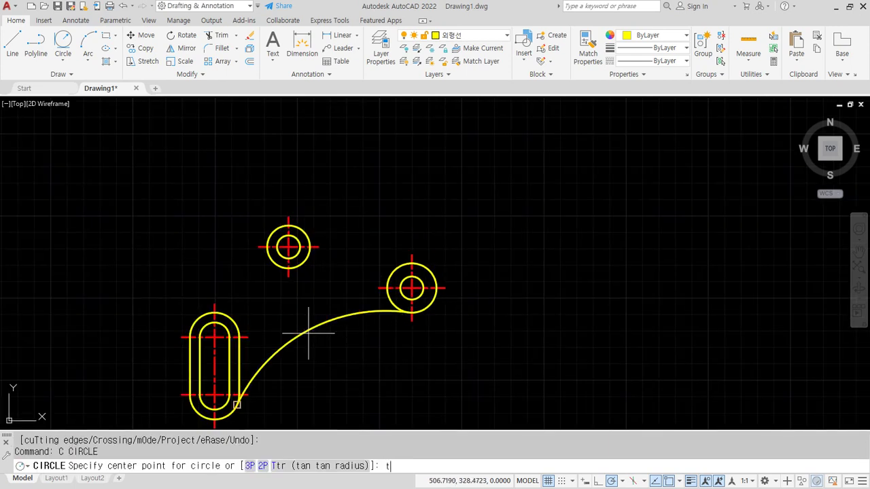
{"action": "key", "text": "Return"}
{"action": "left_click", "coordinate": [195, 322]}
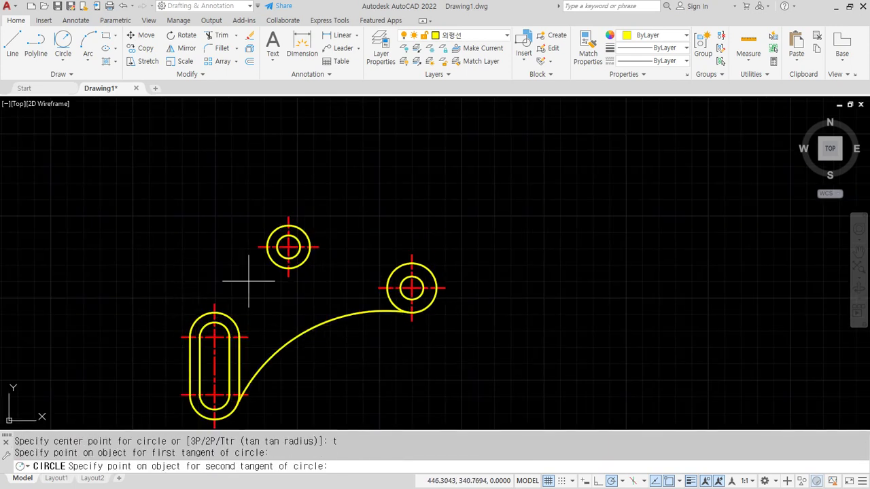
{"action": "left_click", "coordinate": [431, 267]}
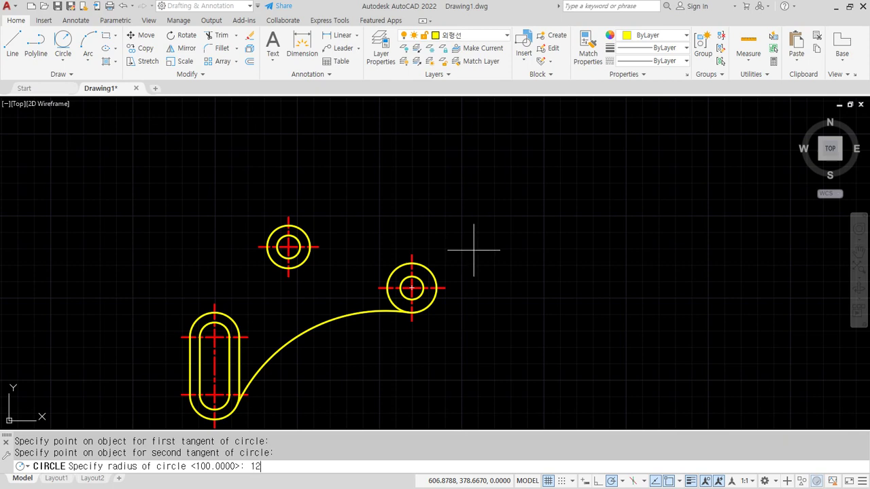
{"action": "type", "text": "120"}
{"action": "key", "text": "Return"}
Trim the radius-120 circle to the upper arc between its tangent points on the slot and the right circle
{"action": "type", "text": "tr"}
{"action": "key", "text": "Return"}
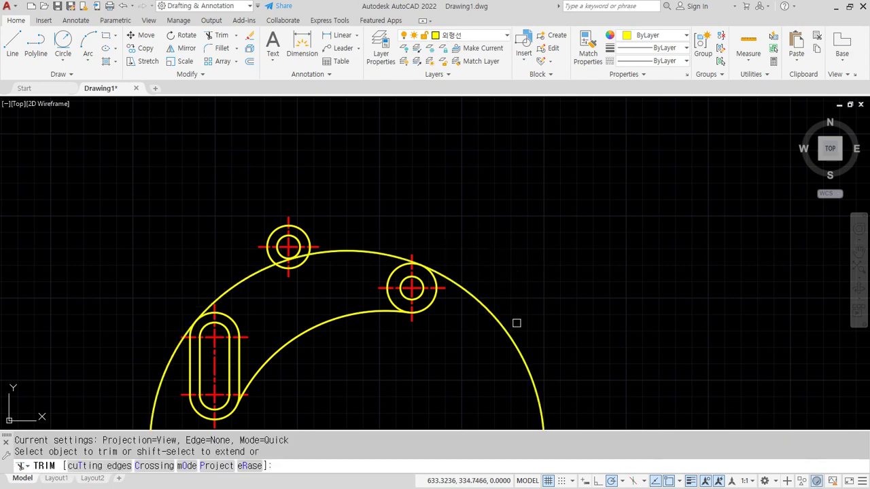
{"action": "left_click", "coordinate": [511, 331]}
{"action": "scroll", "coordinate": [435, 260], "scroll_direction": "up", "scroll_amount": 6}
{"action": "scroll", "coordinate": [435, 260], "scroll_direction": "down", "scroll_amount": 6}
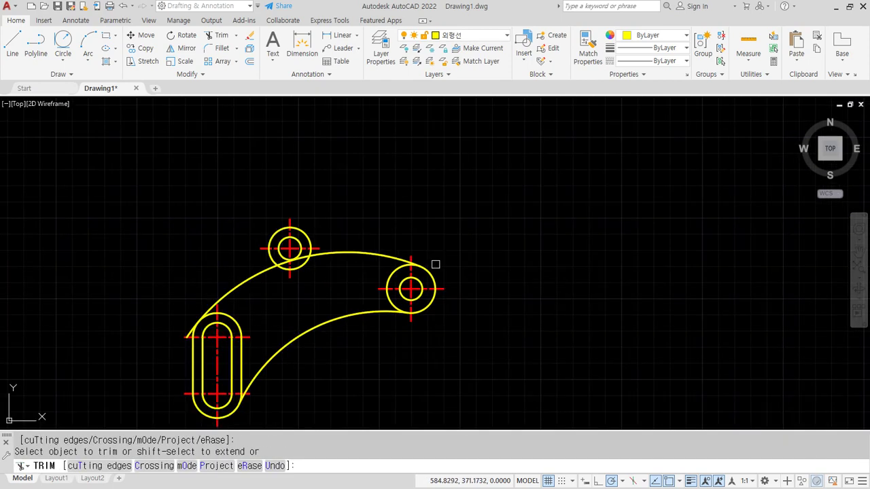
{"action": "scroll", "coordinate": [178, 345], "scroll_direction": "up", "scroll_amount": 8}
{"action": "left_click", "coordinate": [244, 245]}
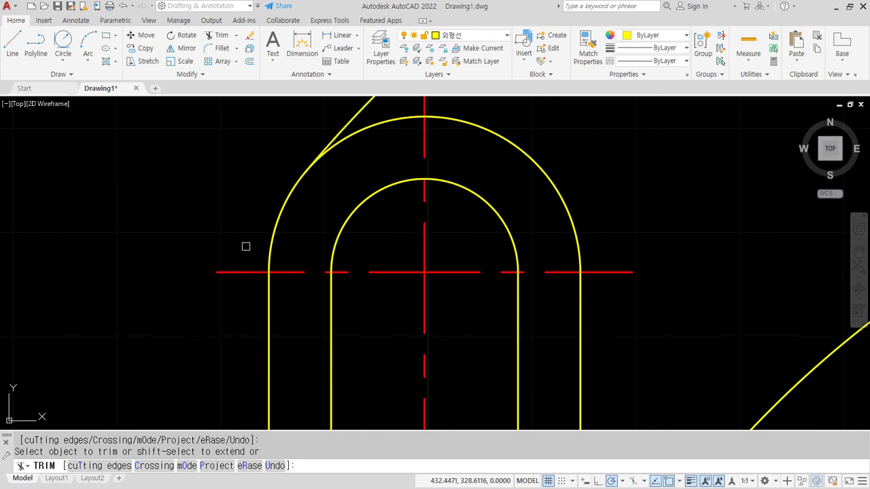
{"action": "key", "text": "Return"}
Draw a vertical line from the left quadrant of the upper 26-diameter circle down past the radius-120 arc
{"action": "scroll", "coordinate": [246, 248], "scroll_direction": "down", "scroll_amount": 6}
{"action": "scroll", "coordinate": [246, 249], "scroll_direction": "down", "scroll_amount": 2}
{"action": "middle_click_drag", "start_coordinate": [328, 208], "coordinate": [288, 253]}
{"action": "scroll", "coordinate": [273, 187], "scroll_direction": "up", "scroll_amount": 4}
{"action": "middle_click_drag", "start_coordinate": [343, 266], "coordinate": [282, 226]}
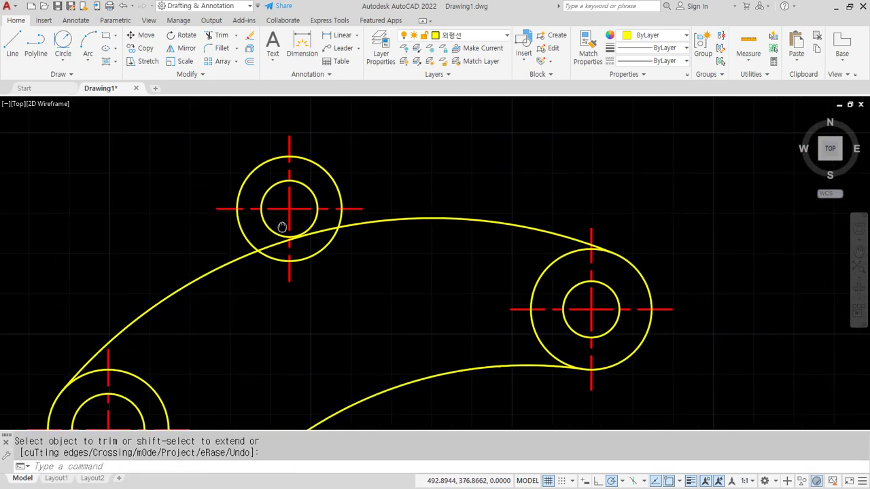
{"action": "scroll", "coordinate": [284, 226], "scroll_direction": "up", "scroll_amount": 2}
{"action": "type", "text": "l"}
{"action": "key", "text": "Return"}
{"action": "left_click", "coordinate": [208, 198]}
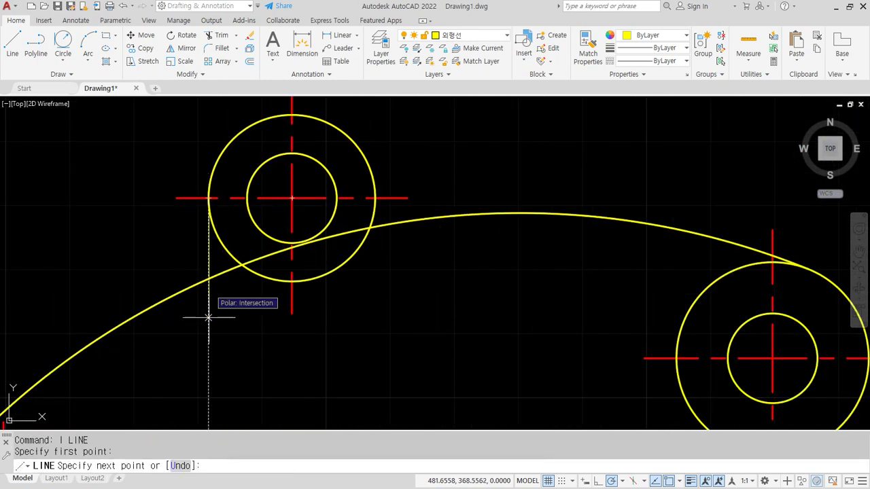
{"action": "left_click", "coordinate": [208, 376]}
{"action": "key", "text": "Return"}
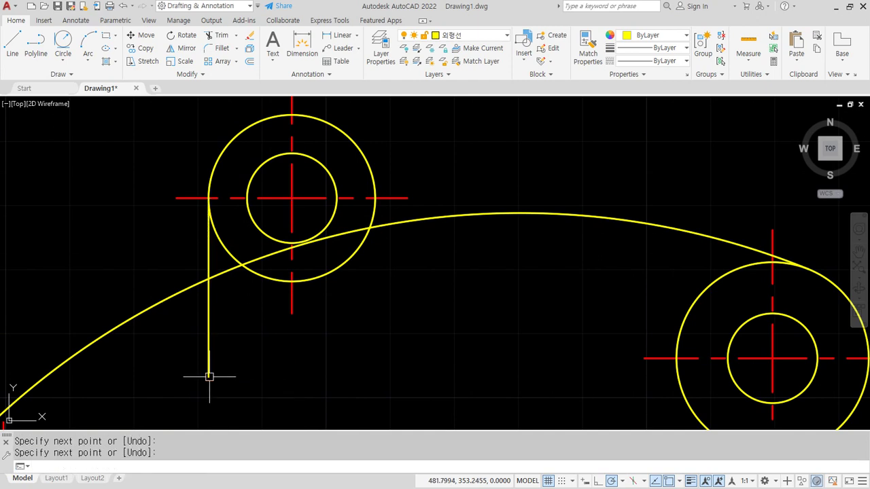
{"action": "type", "text": "c"}
{"action": "key", "text": "Return"}
{"action": "key", "text": "Escape"}
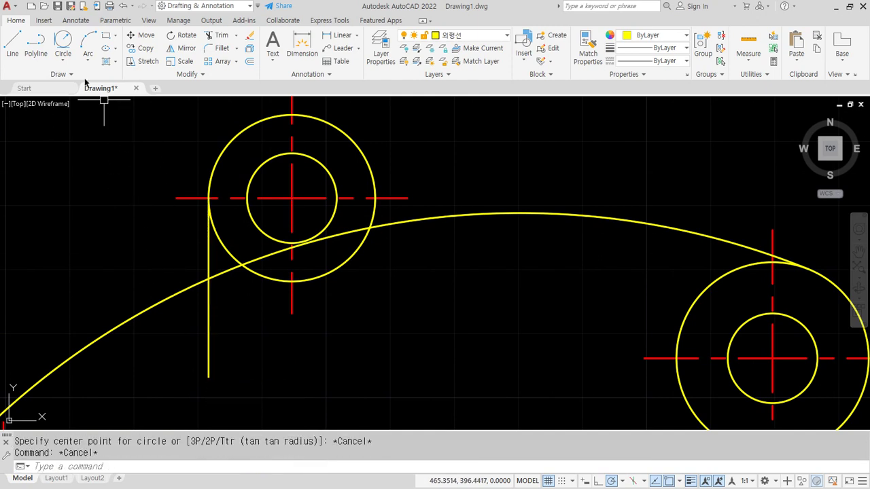
Draw a tangent-tangent-radius circle of radius 5 touching the vertical line and the radius-120 arc on the upper circle's left side
{"action": "left_click", "coordinate": [63, 39]}
{"action": "left_click", "coordinate": [208, 241]}
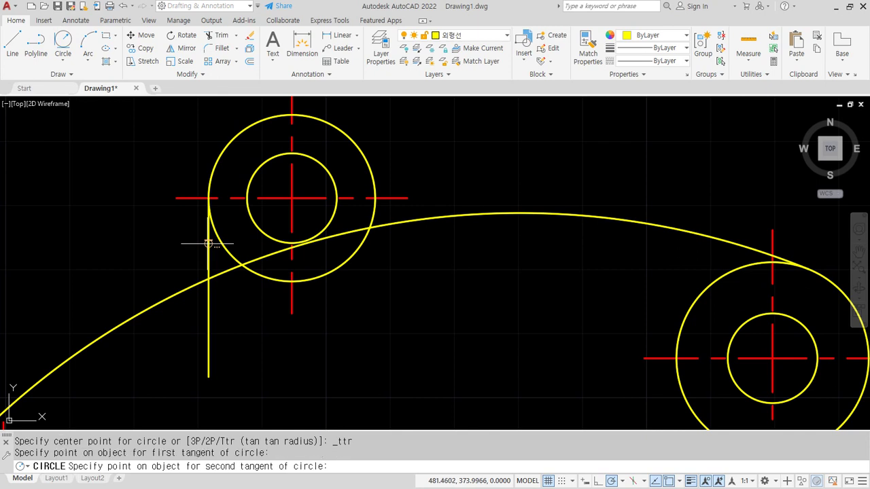
{"action": "left_click", "coordinate": [173, 297]}
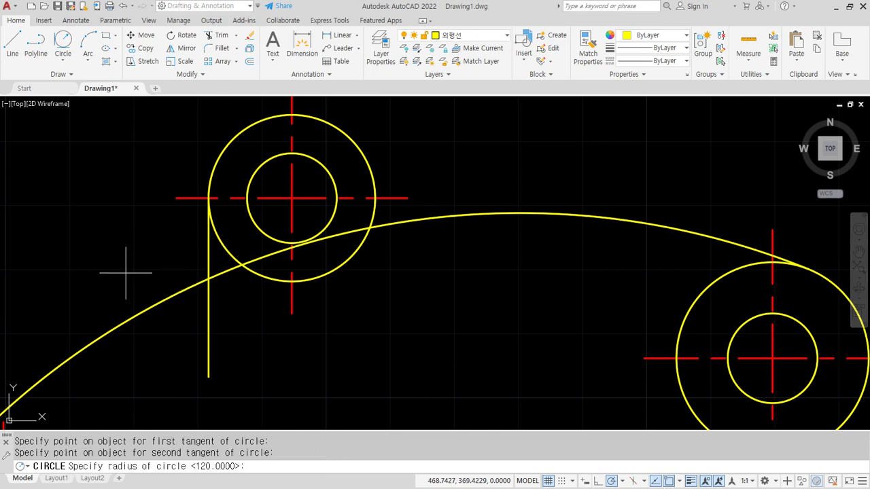
{"action": "type", "text": "5"}
{"action": "key", "text": "Return"}
Trim the radius-5 circle to a corner fillet and remove the surplus vertical line and radius-120 arc beside it
{"action": "type", "text": "tr"}
{"action": "key", "text": "Return"}
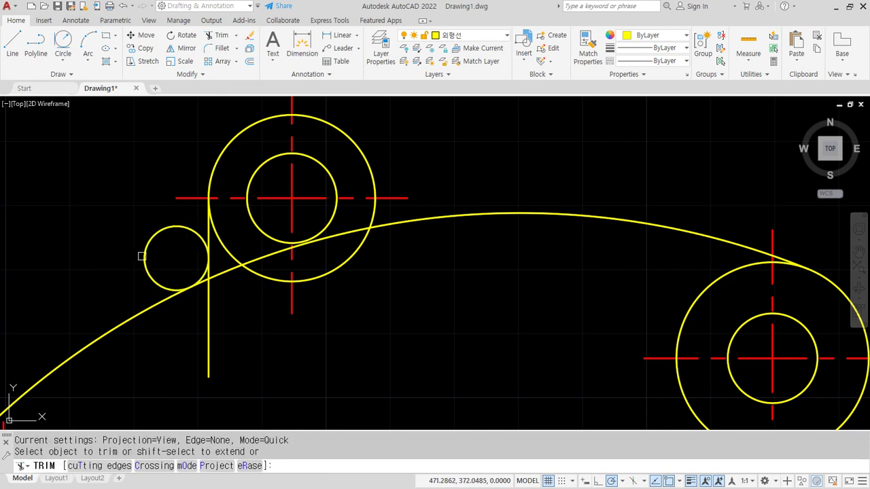
{"action": "left_click", "coordinate": [142, 255]}
{"action": "scroll", "coordinate": [208, 292], "scroll_direction": "up", "scroll_amount": 4}
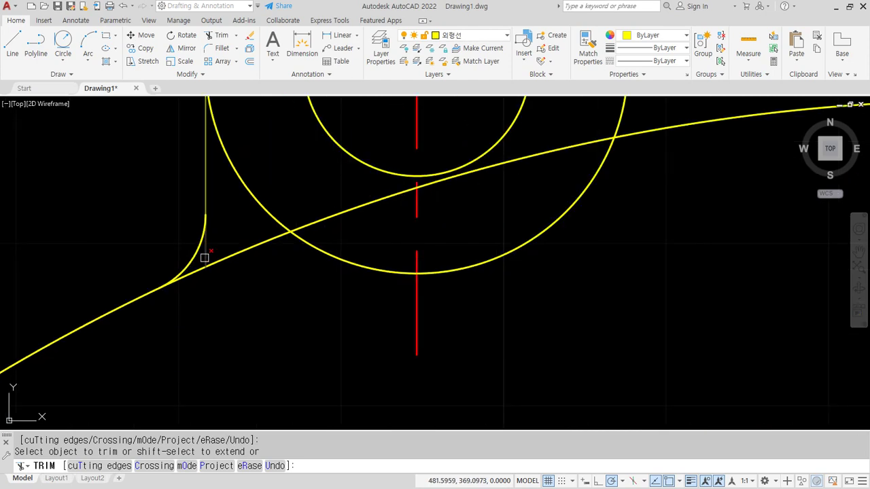
{"action": "left_click", "coordinate": [233, 253]}
{"action": "scroll", "coordinate": [365, 263], "scroll_direction": "down", "scroll_amount": 4}
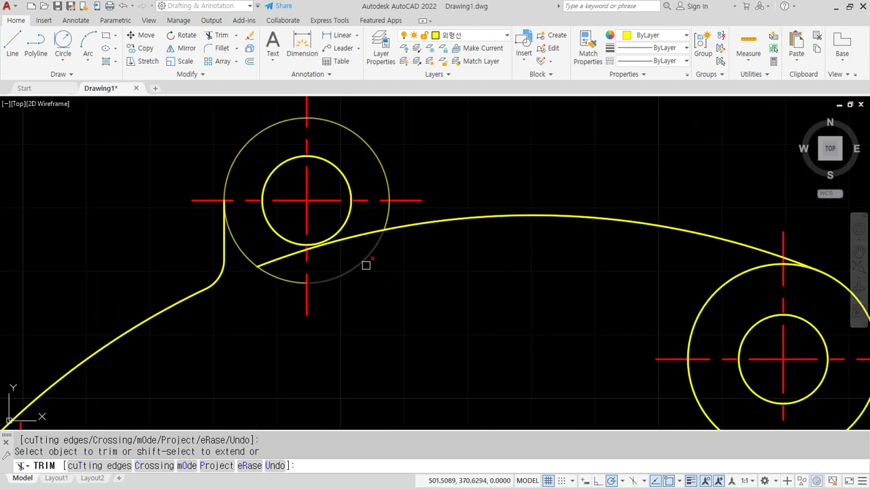
{"action": "key", "text": "Return"}
Draw a tangent-tangent-radius circle of radius 5 touching the right side of the upper 26-diameter circle and the radius-120 arc
{"action": "type", "text": "c"}
{"action": "key", "text": "Return"}
{"action": "type", "text": "t"}
{"action": "key", "text": "Return"}
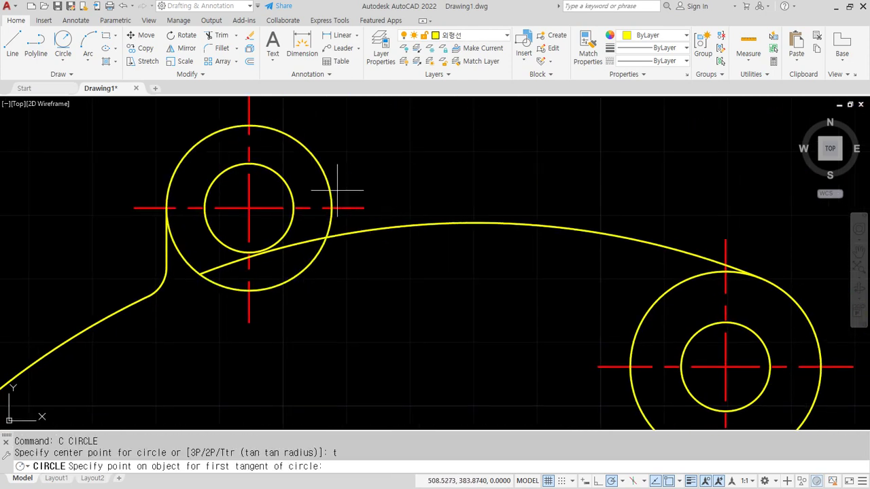
{"action": "left_click", "coordinate": [332, 189]}
{"action": "left_click", "coordinate": [359, 231]}
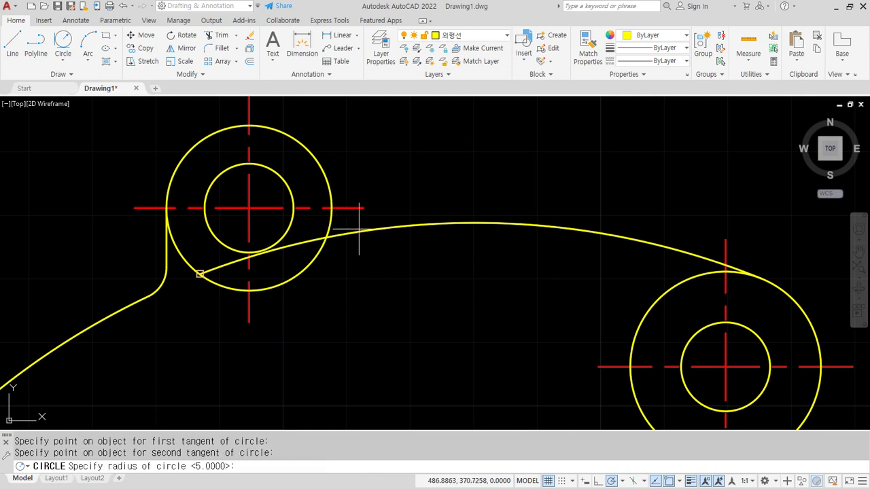
{"action": "type", "text": "5"}
{"action": "key", "text": "Return"}
Trim the radius-5 circle to a fillet on the upper circle's right side and remove the surplus radius-120 arc inside the upper circle
{"action": "scroll", "coordinate": [359, 227], "scroll_direction": "up", "scroll_amount": 2}
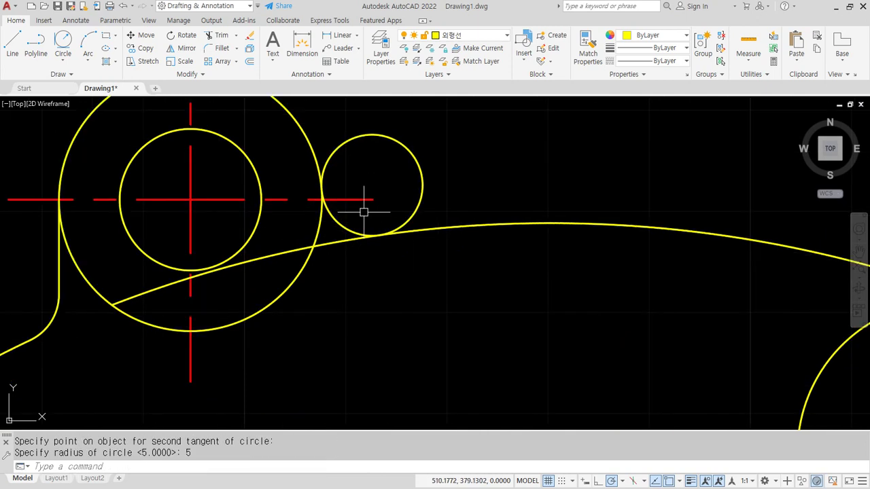
{"action": "type", "text": "tr"}
{"action": "key", "text": "Return"}
{"action": "left_click", "coordinate": [409, 147]}
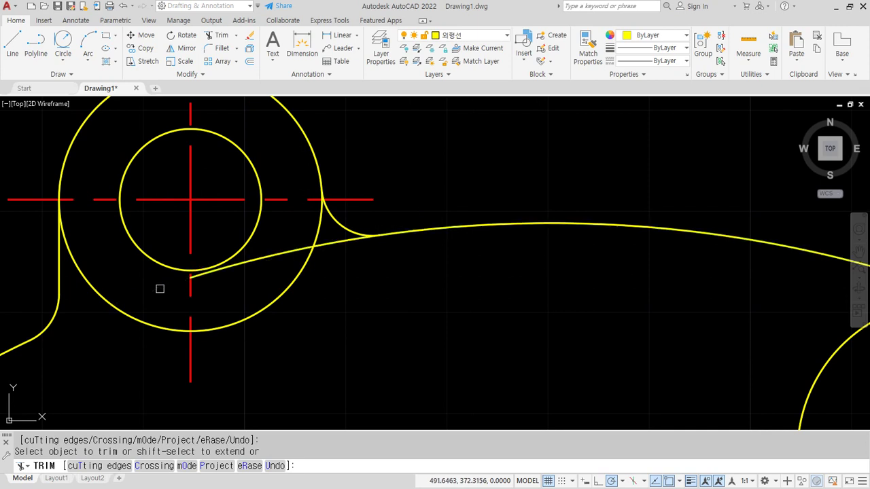
{"action": "left_click", "coordinate": [159, 287]}
{"action": "left_click", "coordinate": [278, 249]}
{"action": "left_click", "coordinate": [333, 243]}
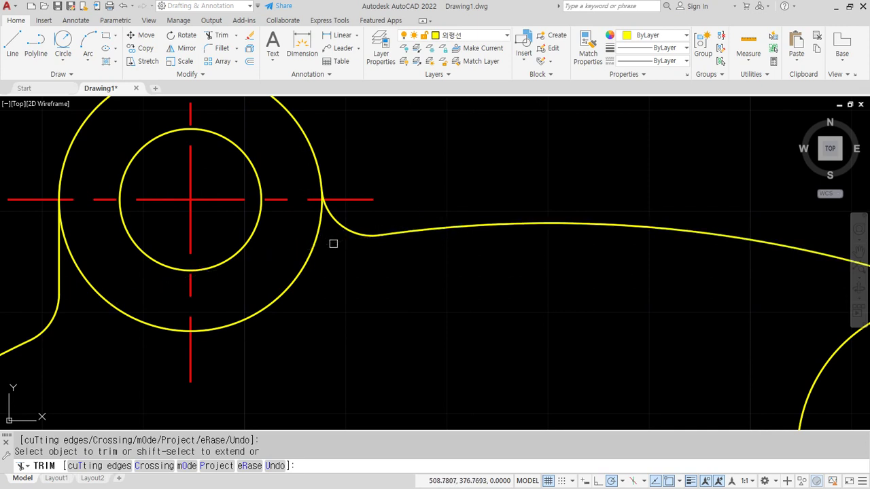
Trim away the lower part of the upper 26-diameter circle between the two radius-5 fillets
{"action": "left_click", "coordinate": [289, 287]}
{"action": "left_click", "coordinate": [177, 330]}
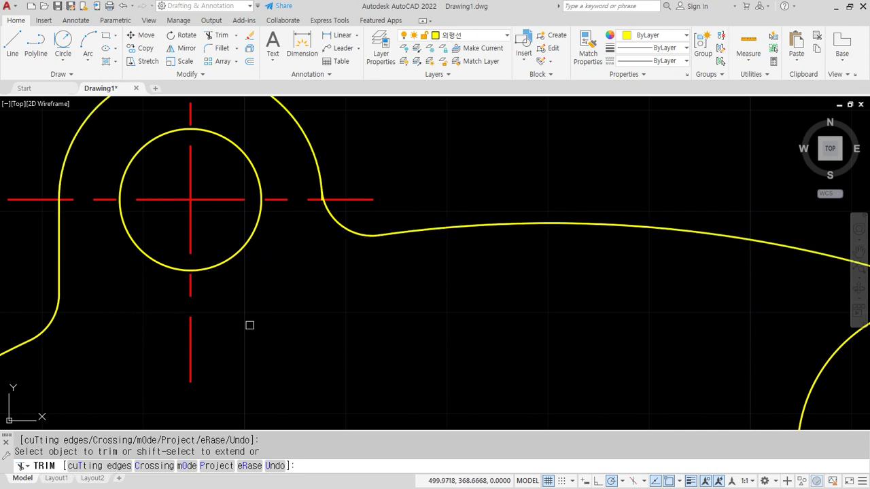
{"action": "scroll", "coordinate": [262, 320], "scroll_direction": "down", "scroll_amount": 2}
{"action": "middle_click_drag", "start_coordinate": [295, 359], "coordinate": [319, 249]}
{"action": "middle_click_drag", "start_coordinate": [237, 365], "coordinate": [260, 330]}
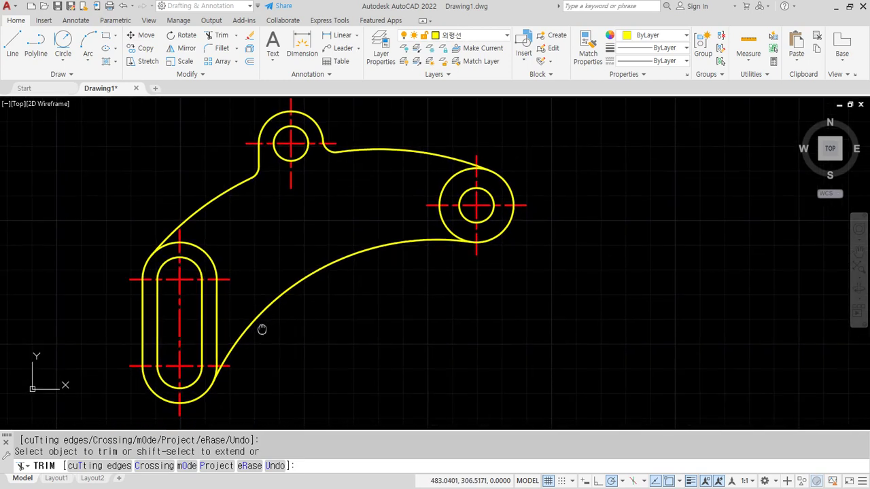
{"action": "key", "text": "Return"}
{"action": "left_click_drag", "start_coordinate": [259, 143], "coordinate": [259, 211]}
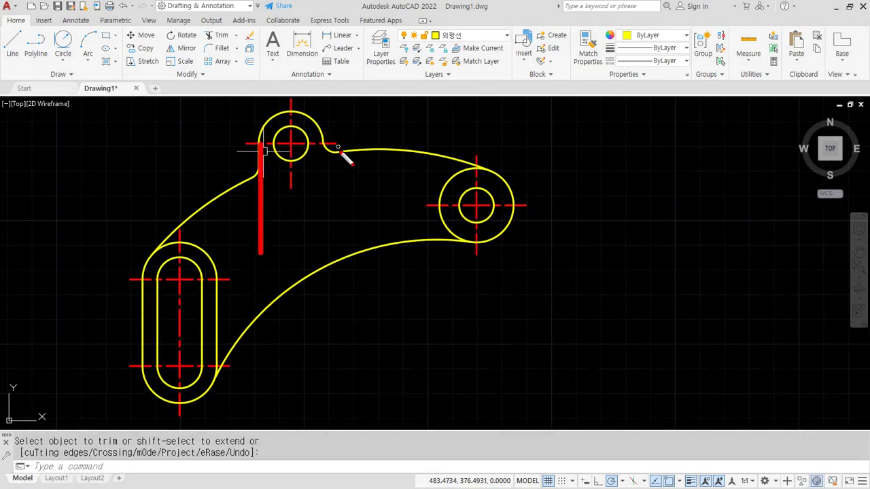
{"action": "mouse_move", "coordinate": [333, 182]}
{"action": "left_mouse_down"}
{"action": "mouse_move", "coordinate": [335, 127]}
{"action": "mouse_move", "coordinate": [333, 184]}
{"action": "left_mouse_up"}
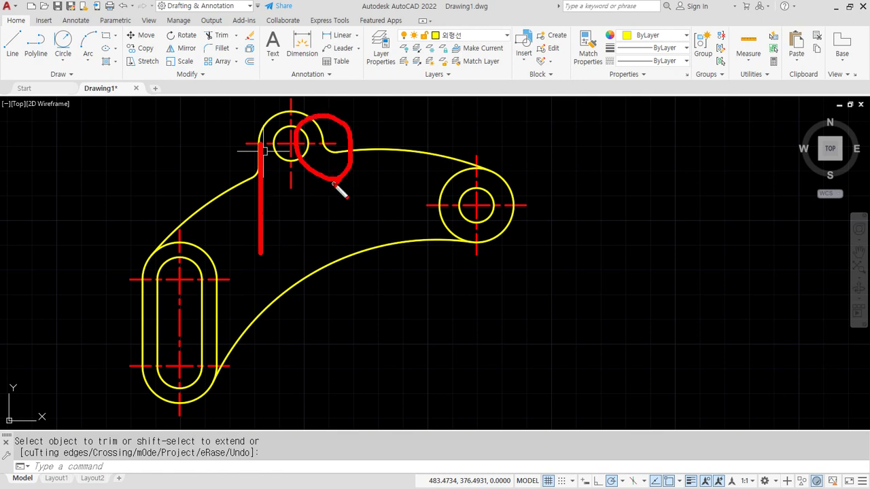
{"action": "key", "text": "Escape"}
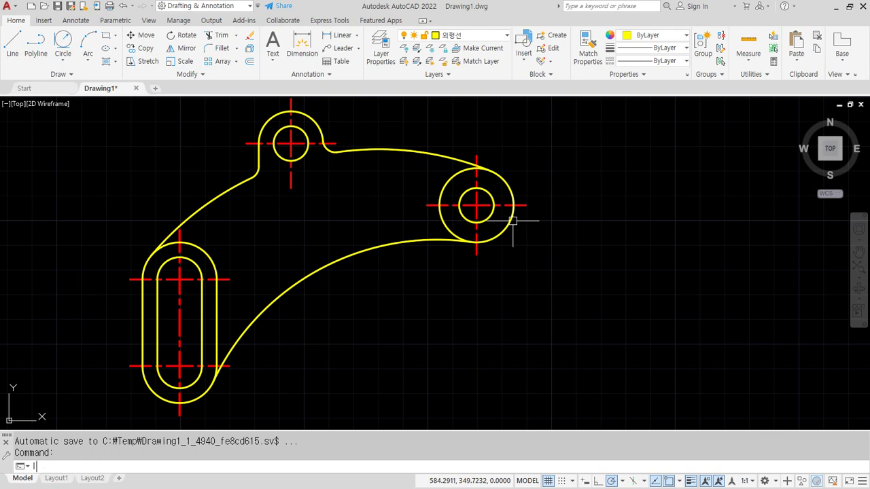
In the layer properties, set the 단열재 layer's lineweight to 0.09 mm
{"action": "type", "text": "LA"}
{"action": "key", "text": "Return"}
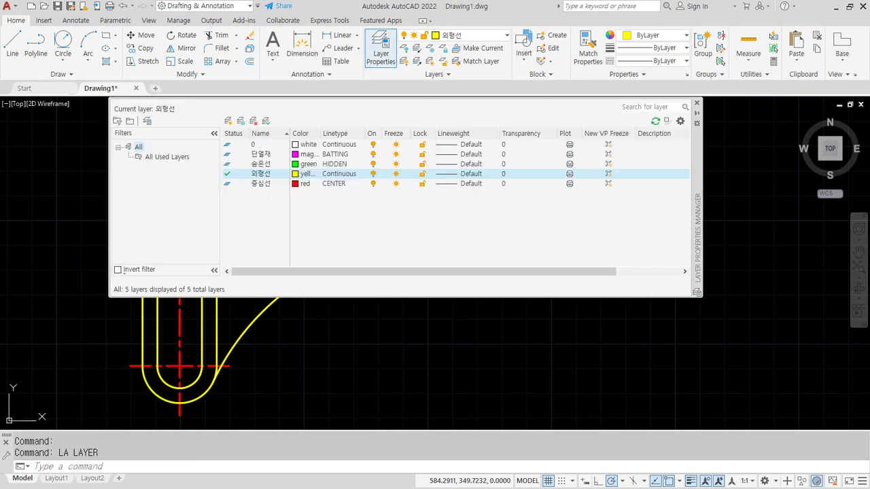
{"action": "mouse_move", "coordinate": [310, 211]}
{"action": "left_mouse_down"}
{"action": "mouse_move", "coordinate": [280, 130]}
{"action": "mouse_move", "coordinate": [370, 170]}
{"action": "mouse_move", "coordinate": [312, 206]}
{"action": "left_mouse_up"}
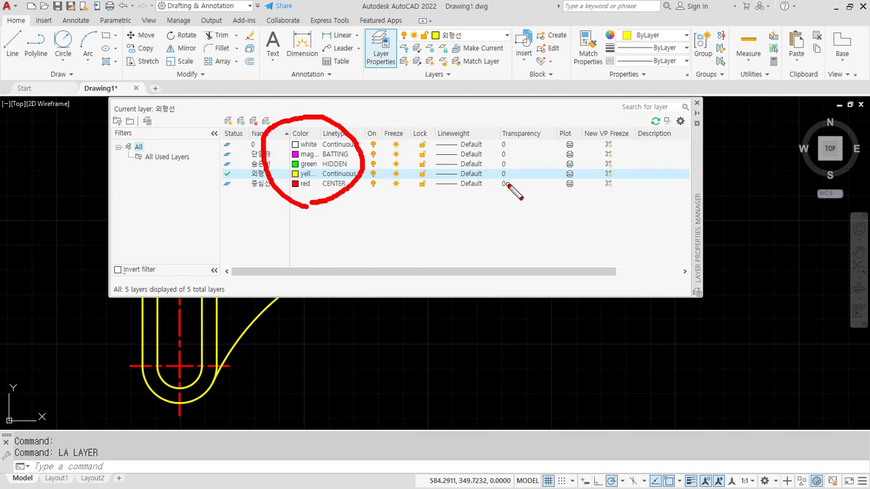
{"action": "left_click_drag", "start_coordinate": [475, 197], "coordinate": [444, 131]}
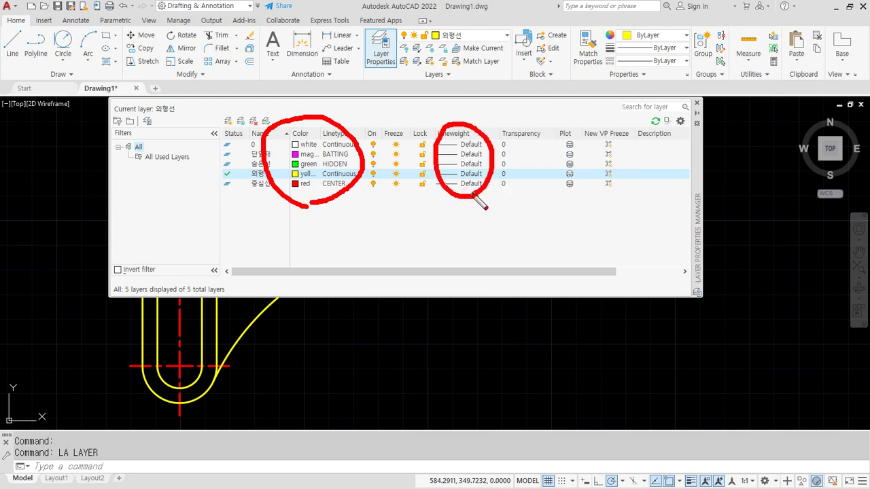
{"action": "key", "text": "Escape"}
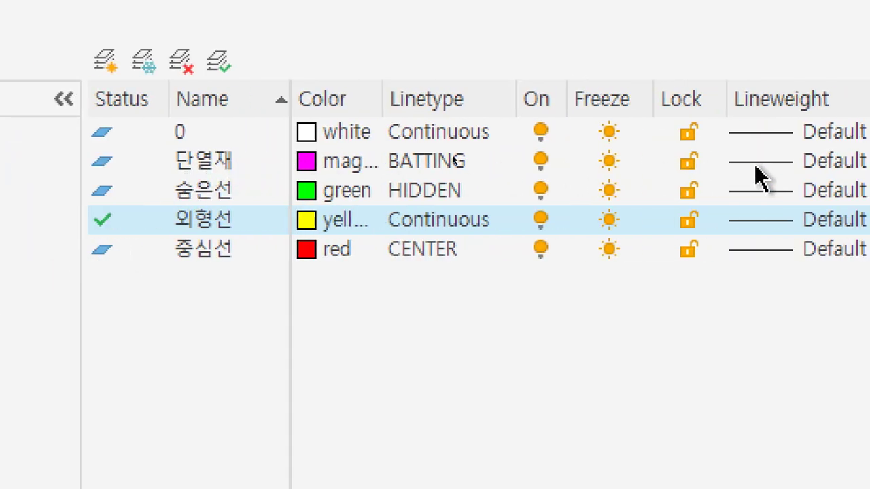
{"action": "left_click", "coordinate": [816, 170]}
{"action": "left_click", "coordinate": [744, 178]}
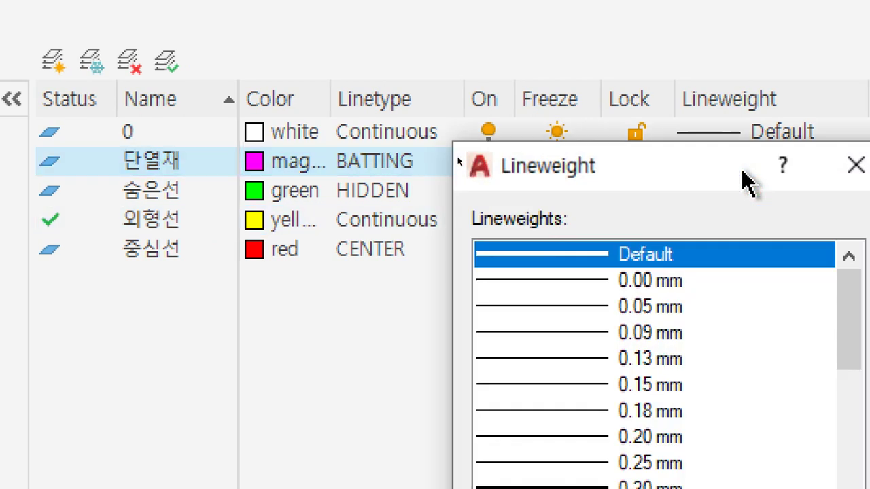
{"action": "left_click", "coordinate": [651, 340]}
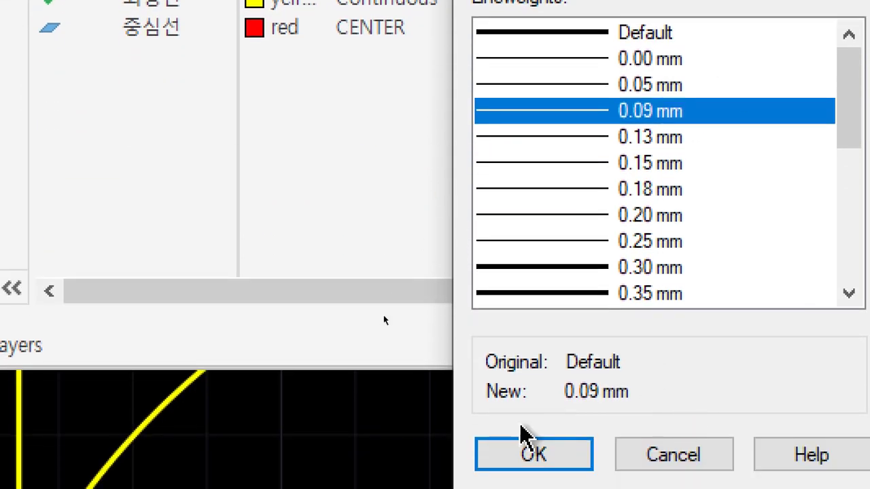
{"action": "left_click", "coordinate": [527, 454]}
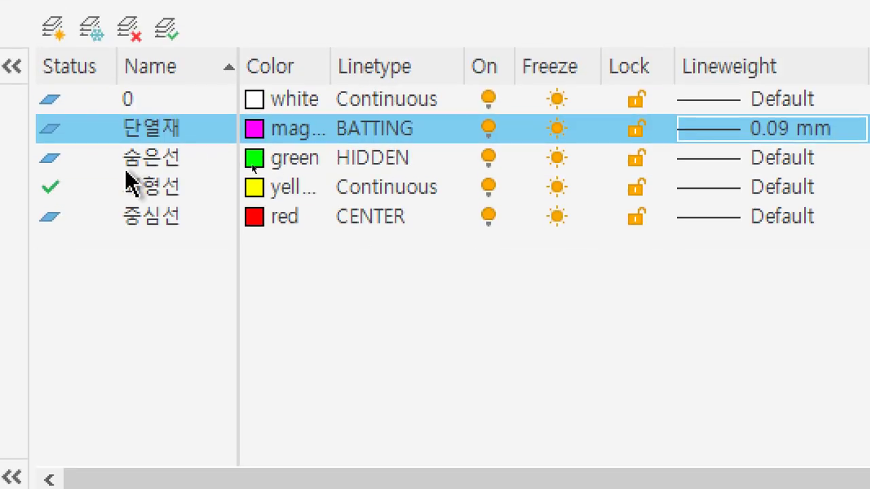
Set the lineweight of the 숨은선 layer to 0.20 mm and of the 외형선 layer to 0.25 mm
{"action": "left_click", "coordinate": [761, 161]}
{"action": "left_click", "coordinate": [760, 160]}
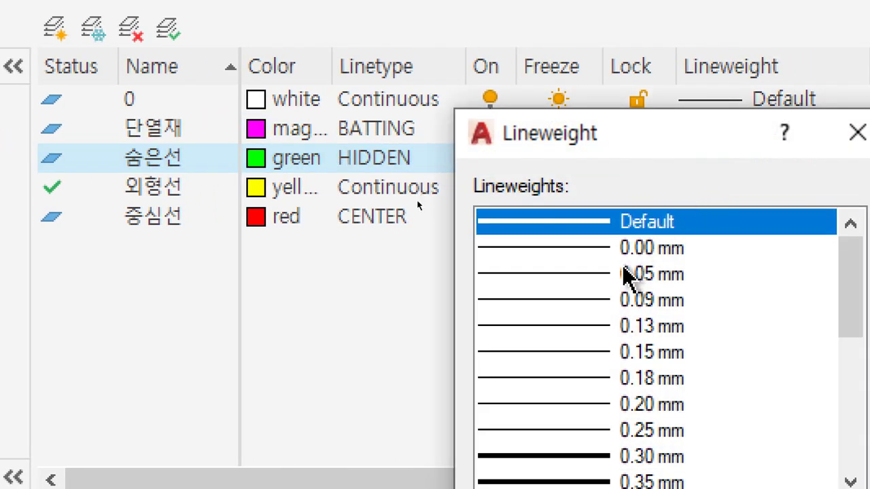
{"action": "double_click", "coordinate": [606, 408]}
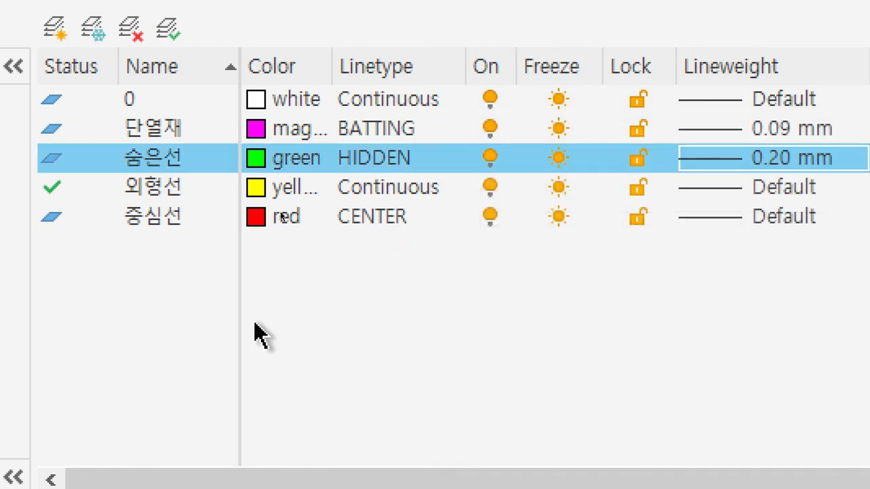
{"action": "left_click", "coordinate": [718, 190]}
{"action": "left_click", "coordinate": [719, 192]}
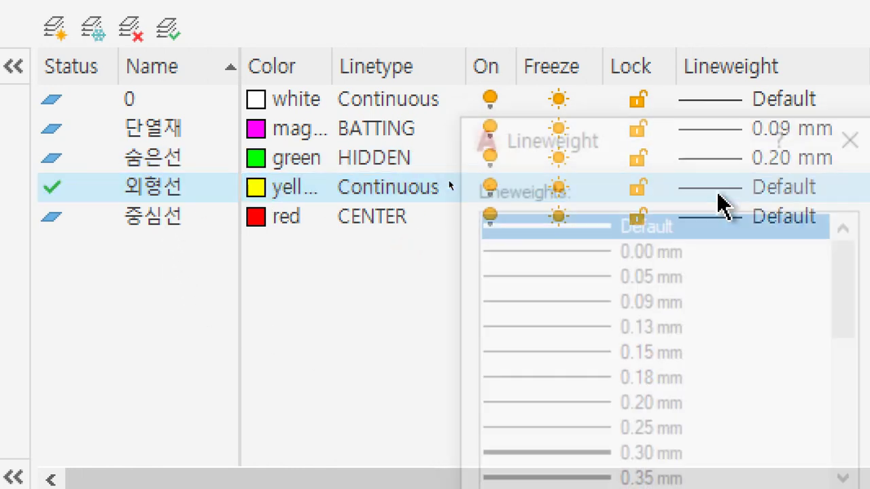
{"action": "left_click", "coordinate": [559, 428]}
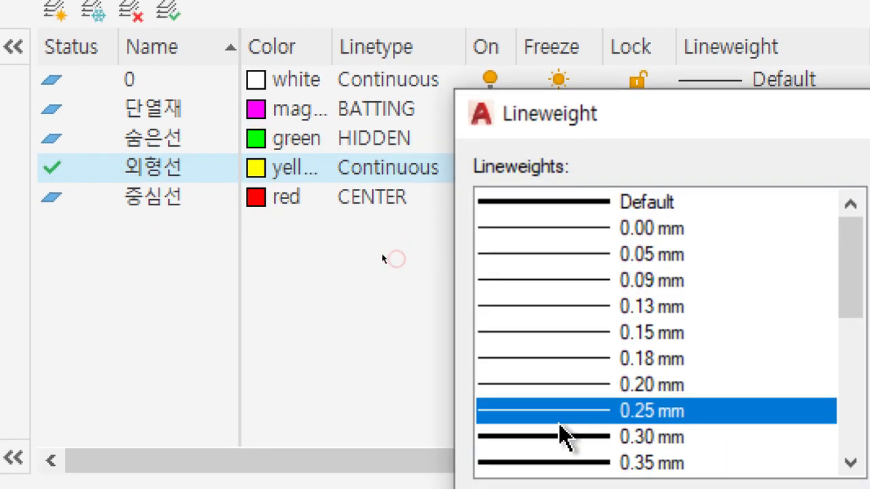
{"action": "left_click", "coordinate": [559, 427]}
Set the 중심선 layer's lineweight to 0.09 mm and close the layer properties
{"action": "left_click", "coordinate": [761, 197]}
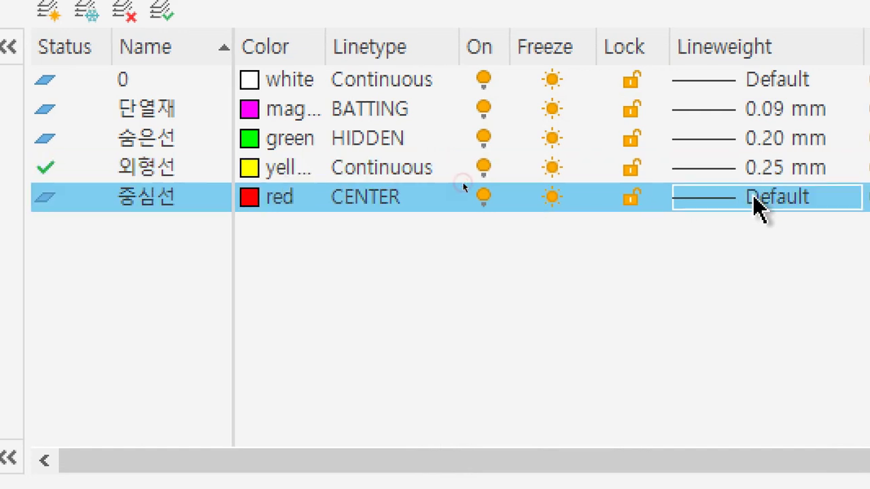
{"action": "left_click", "coordinate": [756, 197]}
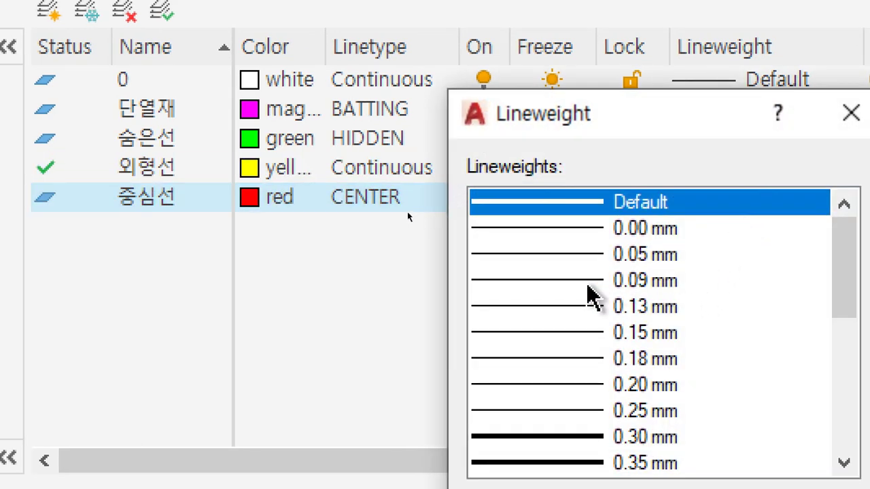
{"action": "double_click", "coordinate": [588, 285]}
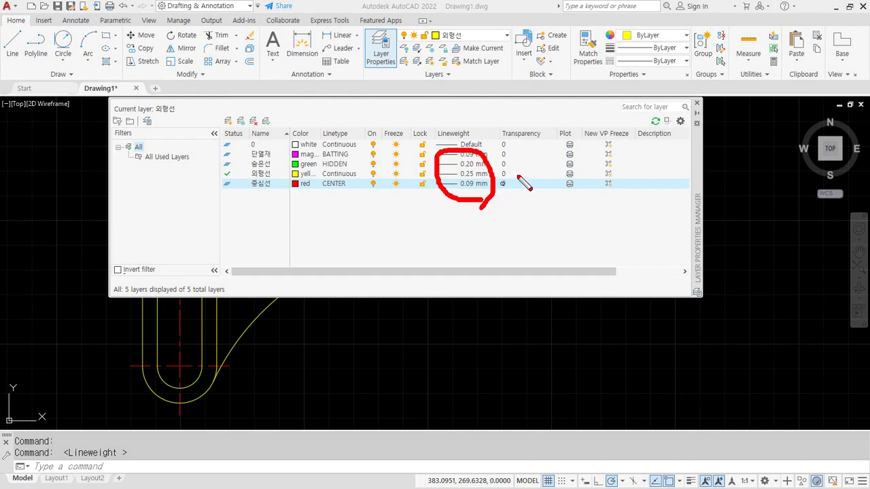
{"action": "left_click", "coordinate": [696, 104]}
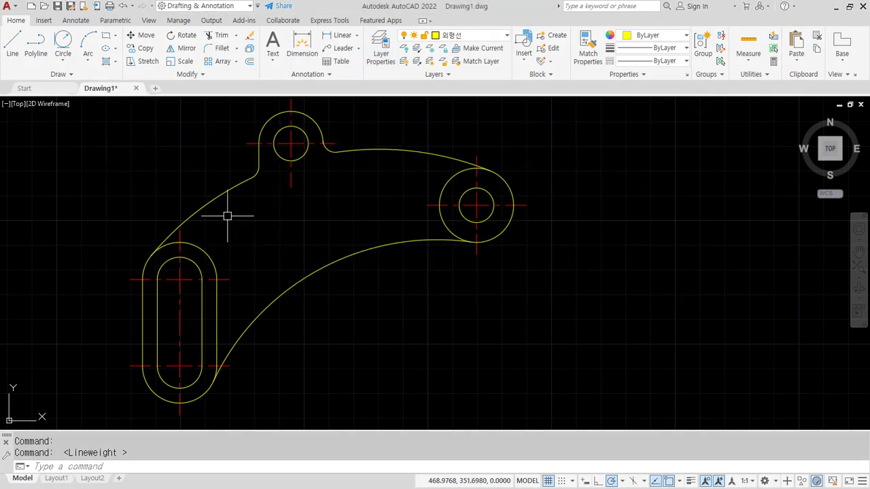
Start plotting the drawing and assign monochrome.ctb as the plot style table
{"action": "scroll", "coordinate": [229, 213], "scroll_direction": "up", "scroll_amount": 2}
{"action": "scroll", "coordinate": [530, 225], "scroll_direction": "down", "scroll_amount": 2}
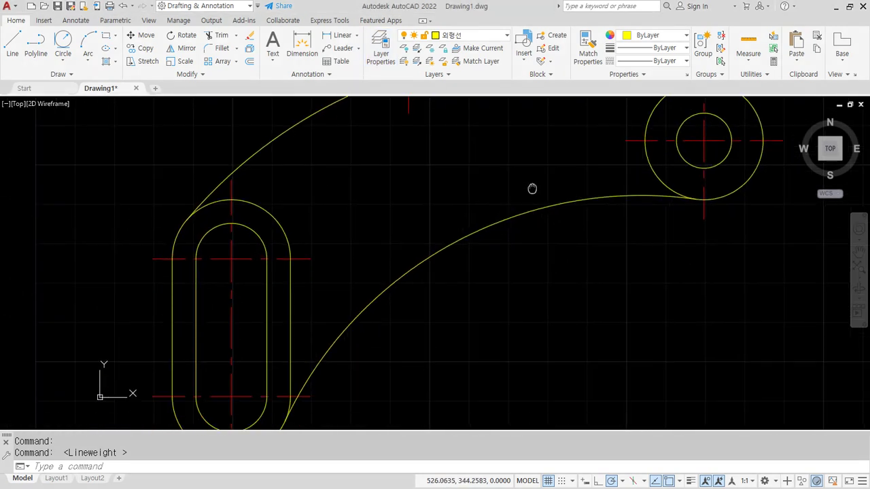
{"action": "scroll", "coordinate": [506, 193], "scroll_direction": "down", "scroll_amount": 1}
{"action": "mouse_move", "coordinate": [506, 192]}
{"action": "middle_mouse_down"}
{"action": "mouse_move", "coordinate": [441, 247]}
{"action": "mouse_move", "coordinate": [422, 279]}
{"action": "middle_mouse_up"}
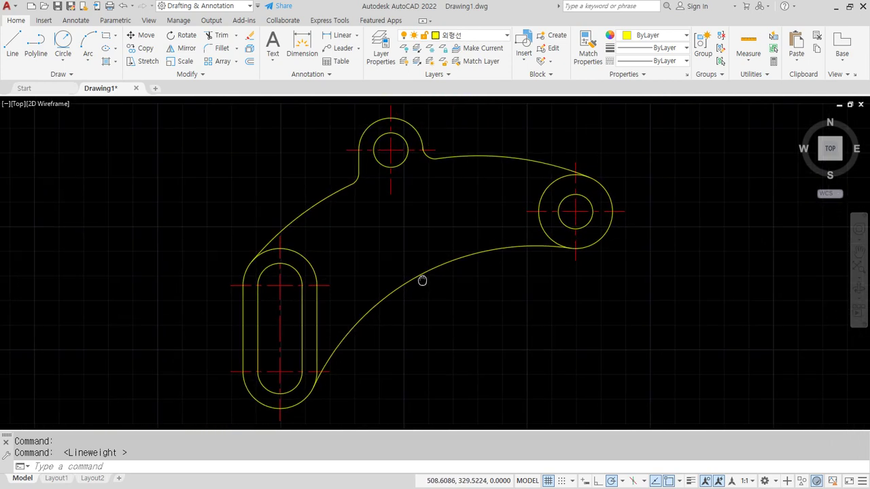
{"action": "key", "text": "ctrl+p"}
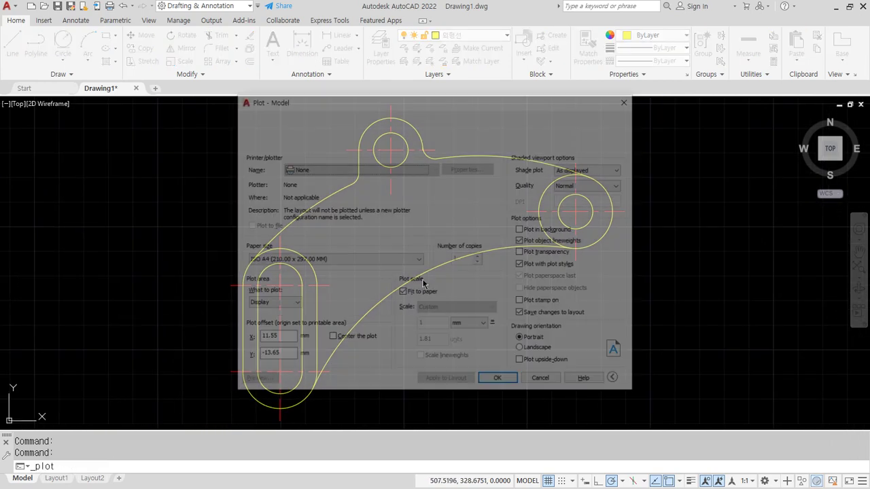
{"action": "left_click", "coordinate": [564, 136]}
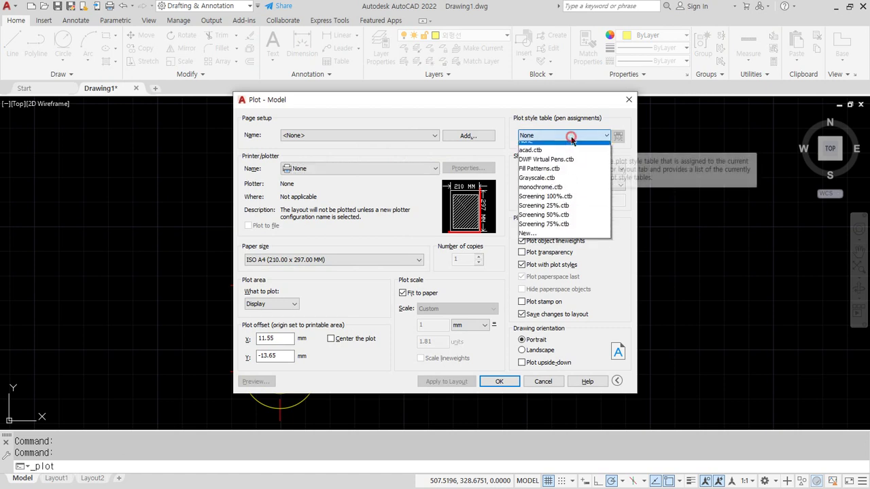
{"action": "left_click", "coordinate": [565, 135]}
{"action": "left_click", "coordinate": [564, 135]}
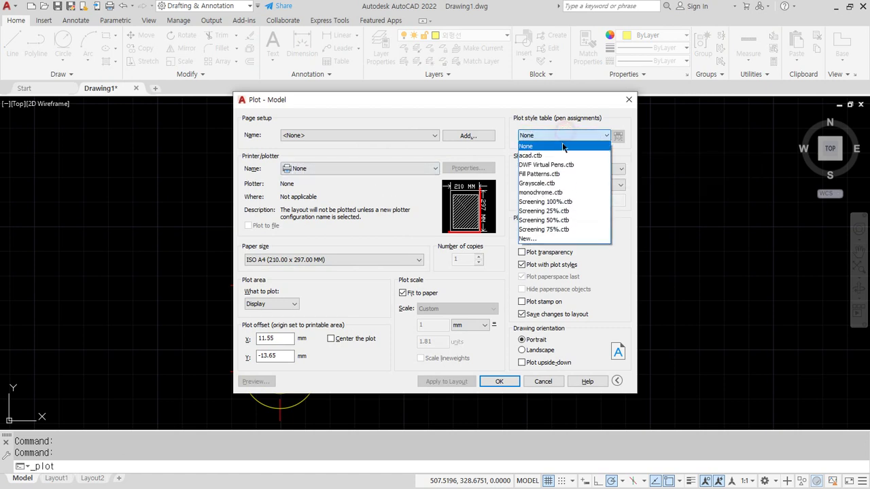
{"action": "left_click", "coordinate": [564, 194]}
{"action": "left_click", "coordinate": [445, 271]}
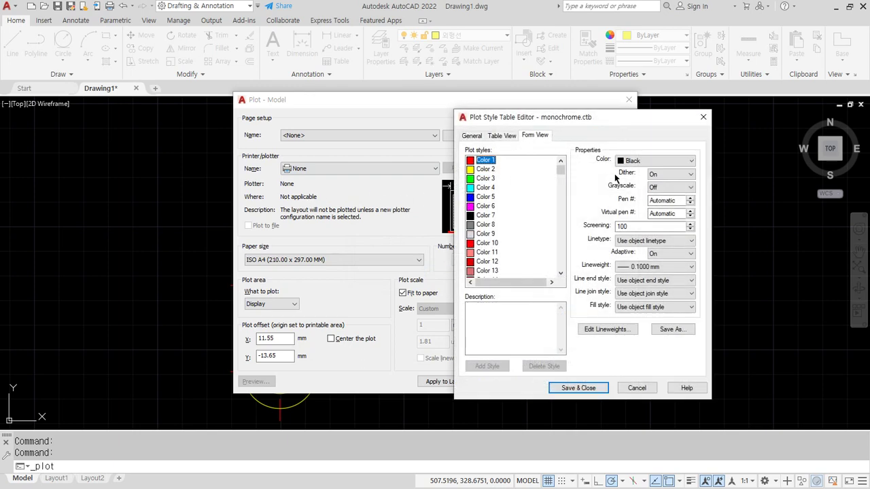
Set all plot styles from Color 1 to Color 255 in monochrome.ctb to use the object lineweight, and save the table
{"action": "left_click_drag", "start_coordinate": [559, 169], "coordinate": [562, 267]}
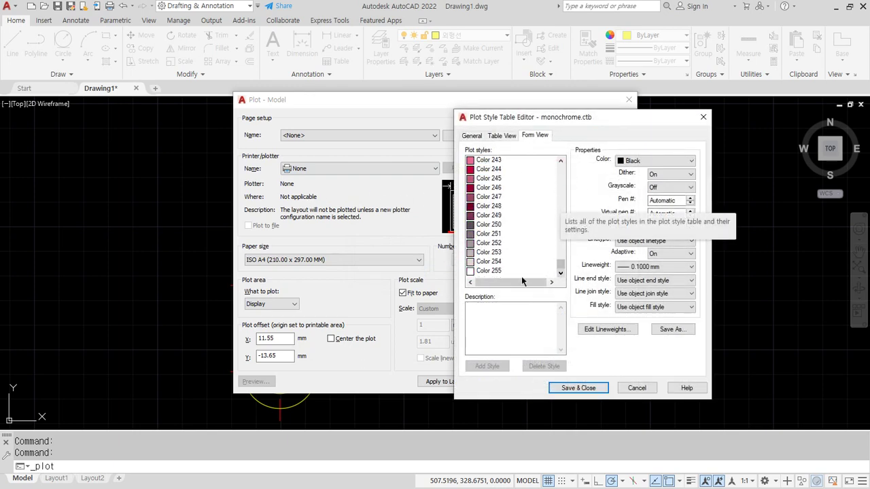
{"action": "left_click", "coordinate": [484, 271], "text": "shift"}
{"action": "left_click", "coordinate": [647, 270]}
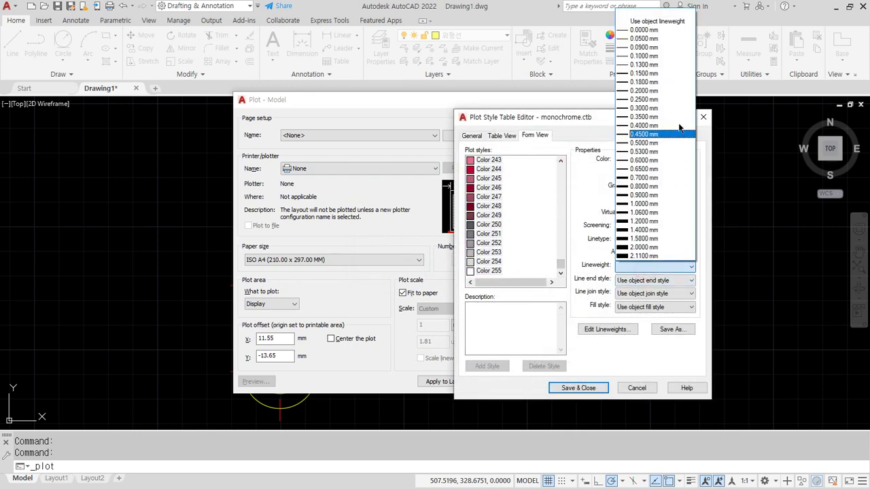
{"action": "left_click", "coordinate": [645, 18]}
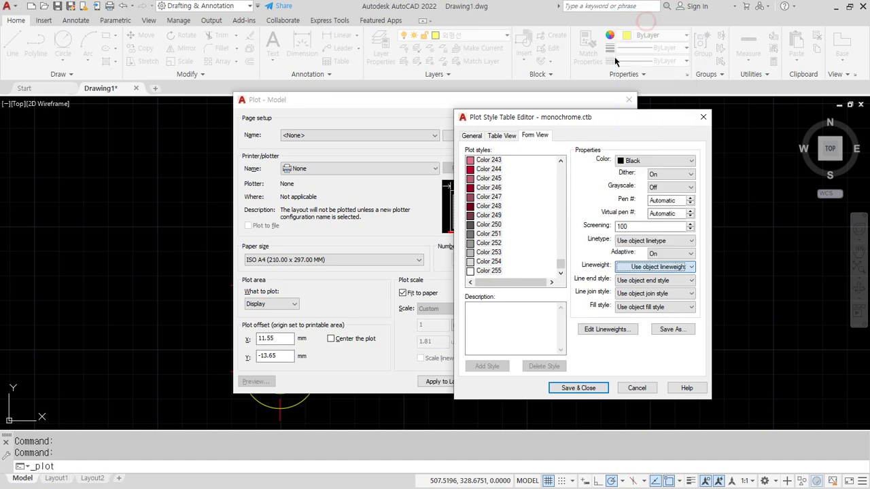
{"action": "left_click", "coordinate": [583, 388]}
Select Adobe PDF as the plotter and center the plot on the paper
{"action": "left_click", "coordinate": [338, 171]}
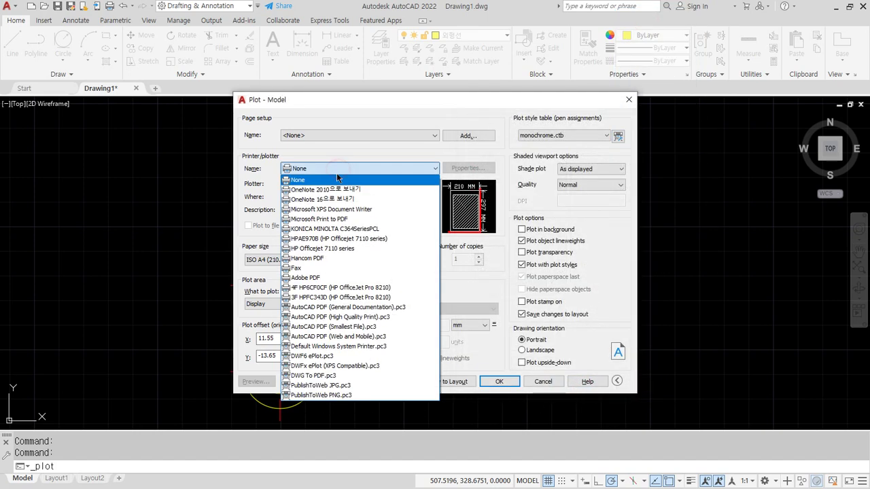
{"action": "left_click", "coordinate": [324, 279]}
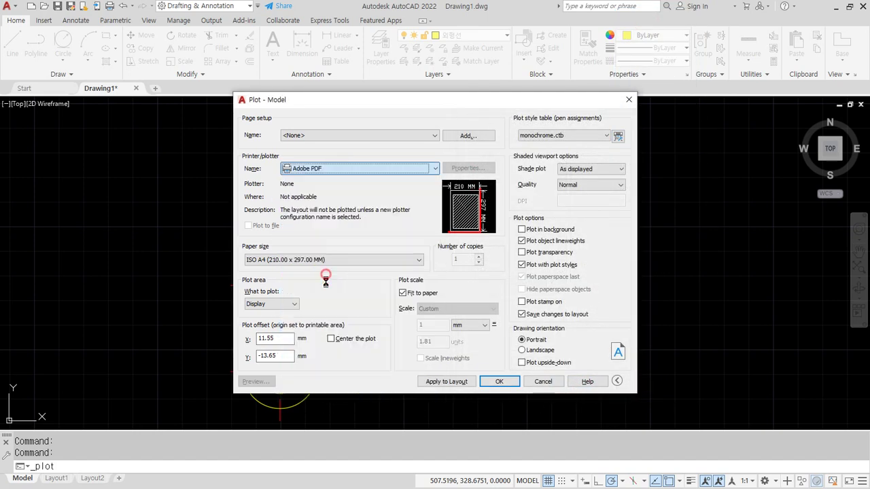
{"action": "left_click", "coordinate": [329, 339]}
Set the plot area to a window enclosing the whole part, with landscape orientation and Fit to paper turned off
{"action": "left_click", "coordinate": [283, 304]}
{"action": "left_click", "coordinate": [270, 341]}
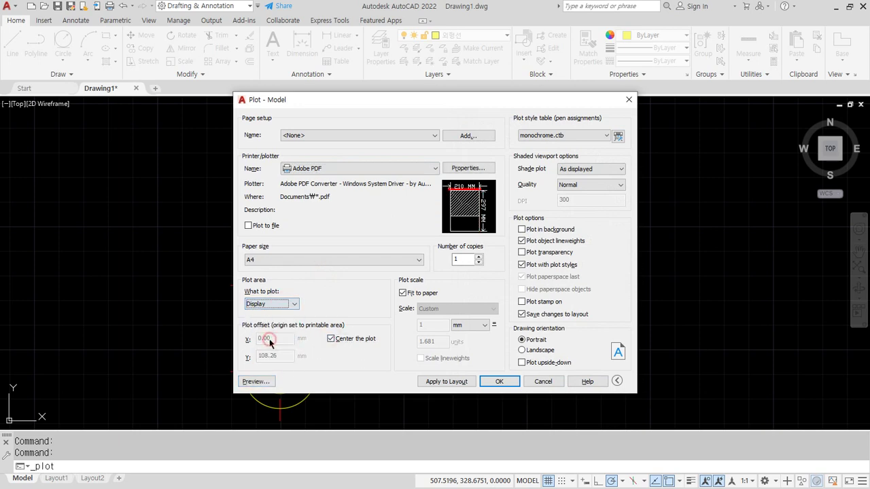
{"action": "left_click", "coordinate": [295, 307]}
{"action": "left_click", "coordinate": [268, 338]}
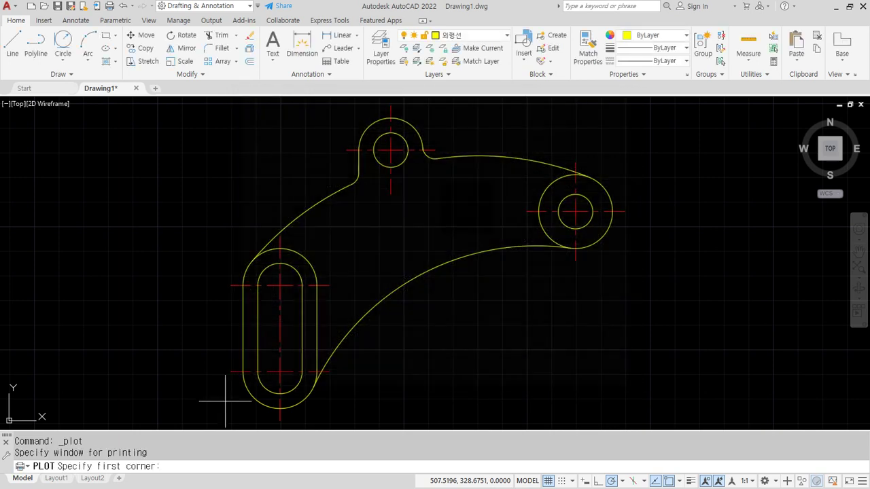
{"action": "scroll", "coordinate": [196, 396], "scroll_direction": "down", "scroll_amount": 2}
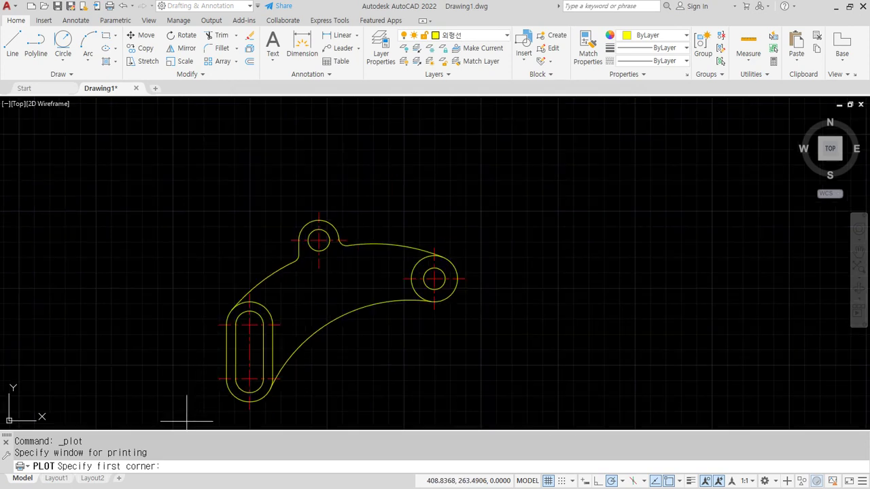
{"action": "left_click", "coordinate": [192, 427]}
{"action": "left_click", "coordinate": [483, 189]}
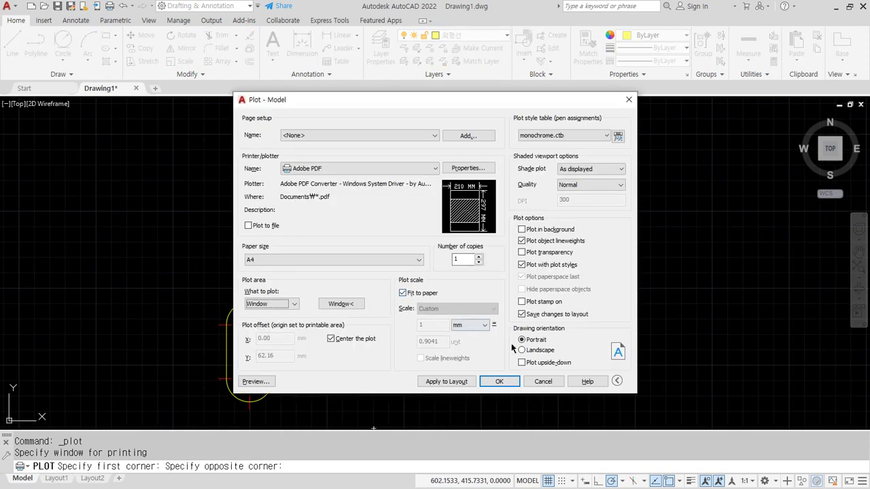
{"action": "left_click", "coordinate": [532, 350]}
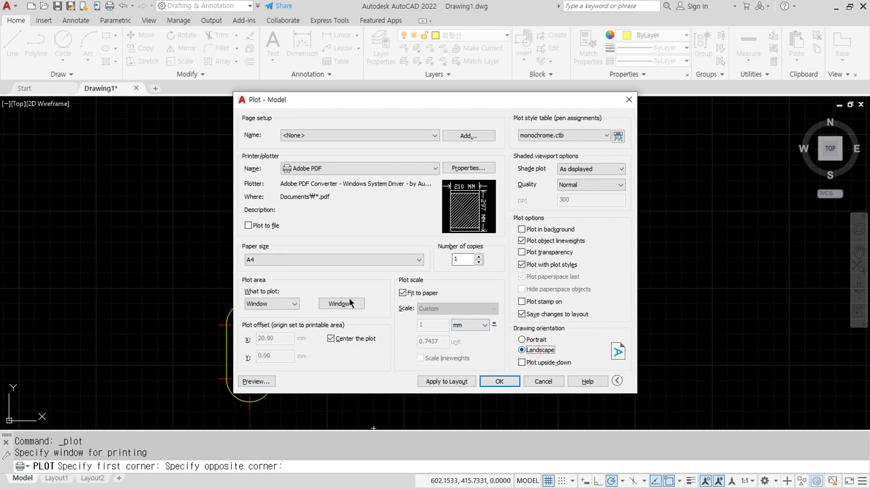
{"action": "left_click", "coordinate": [411, 293]}
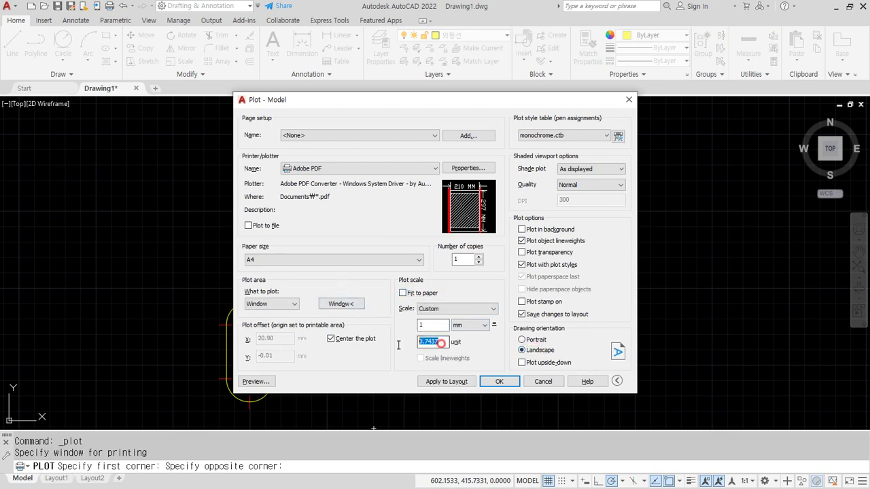
Preview the plot, examine the outline and centerline thicknesses at the slot and the upper boss, and exit plotting
{"action": "left_click", "coordinate": [266, 381]}
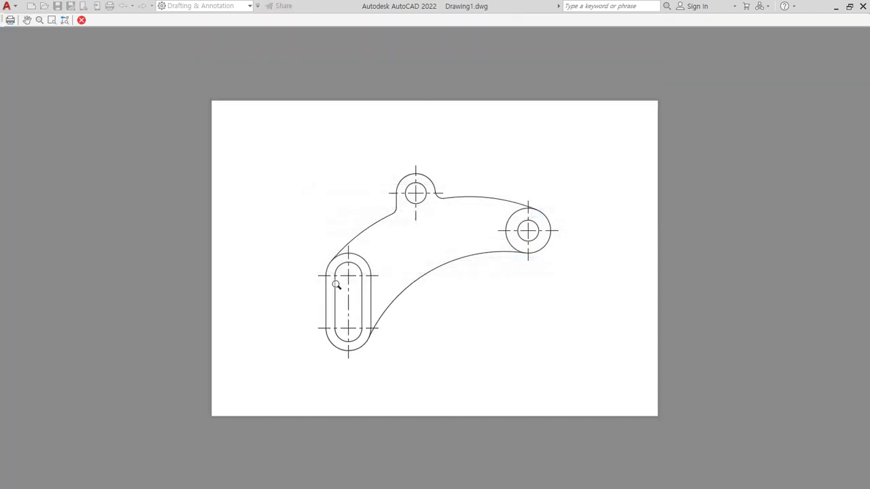
{"action": "scroll", "coordinate": [331, 283], "scroll_direction": "up", "scroll_amount": 5}
{"action": "scroll", "coordinate": [333, 283], "scroll_direction": "up", "scroll_amount": 2}
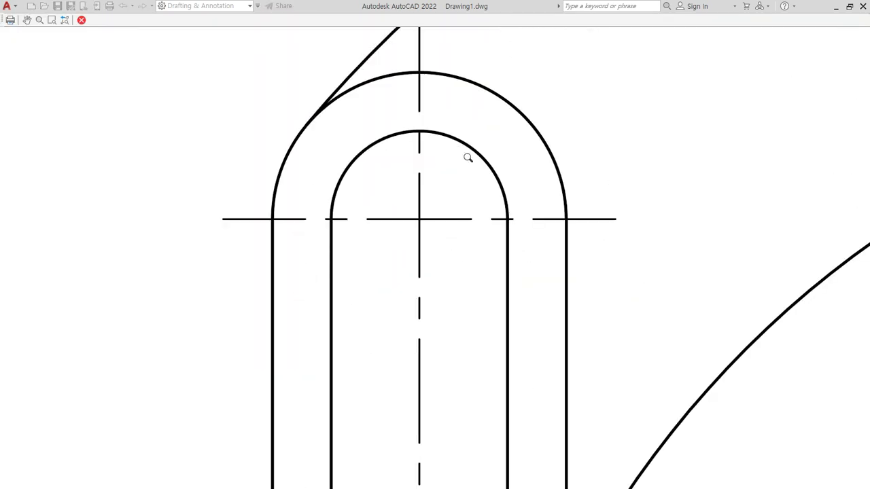
{"action": "scroll", "coordinate": [468, 158], "scroll_direction": "up", "scroll_amount": 4}
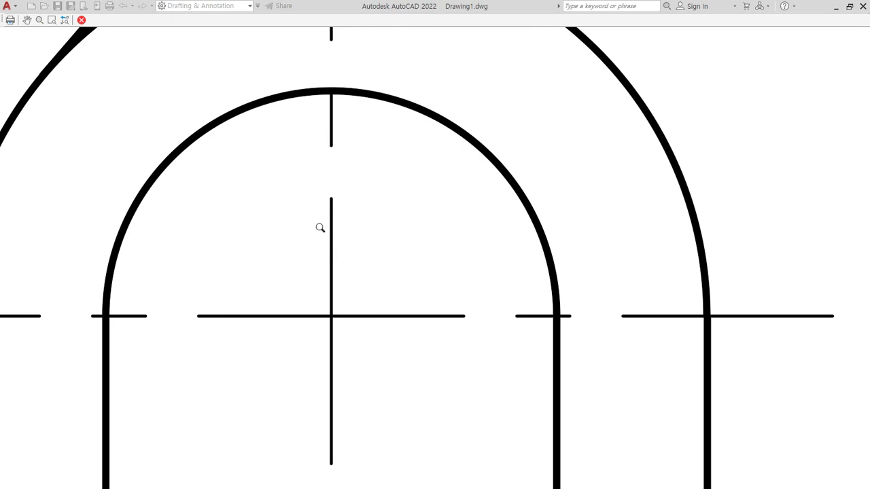
{"action": "scroll", "coordinate": [474, 248], "scroll_direction": "down", "scroll_amount": 4}
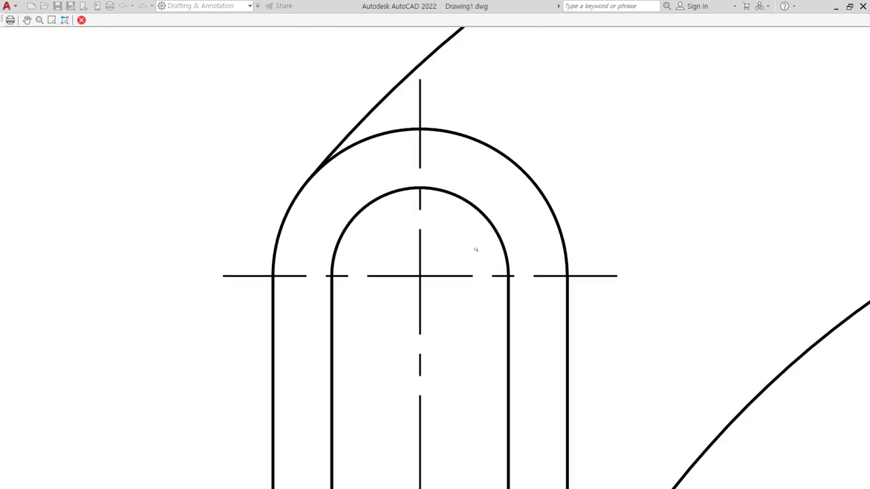
{"action": "scroll", "coordinate": [476, 248], "scroll_direction": "down", "scroll_amount": 4}
{"action": "middle_click_drag", "start_coordinate": [559, 219], "coordinate": [316, 406]}
{"action": "scroll", "coordinate": [348, 272], "scroll_direction": "up", "scroll_amount": 5}
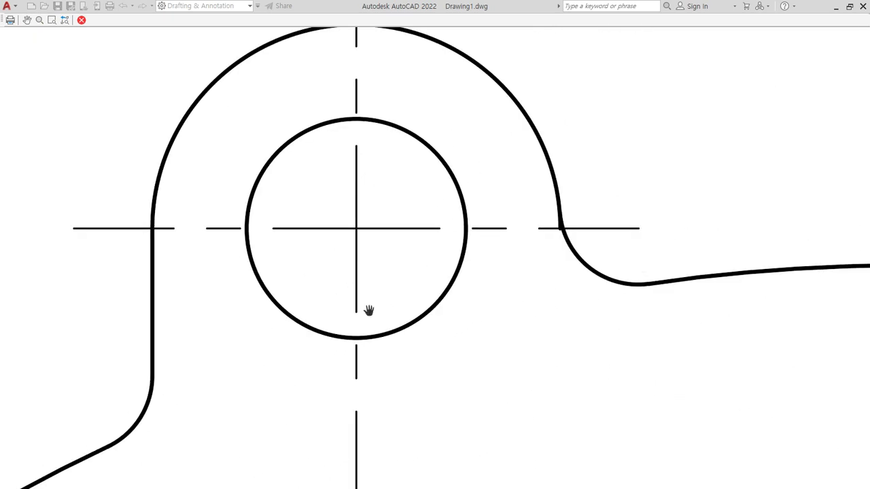
{"action": "scroll", "coordinate": [369, 311], "scroll_direction": "up", "scroll_amount": 2}
{"action": "scroll", "coordinate": [369, 310], "scroll_direction": "down", "scroll_amount": 6}
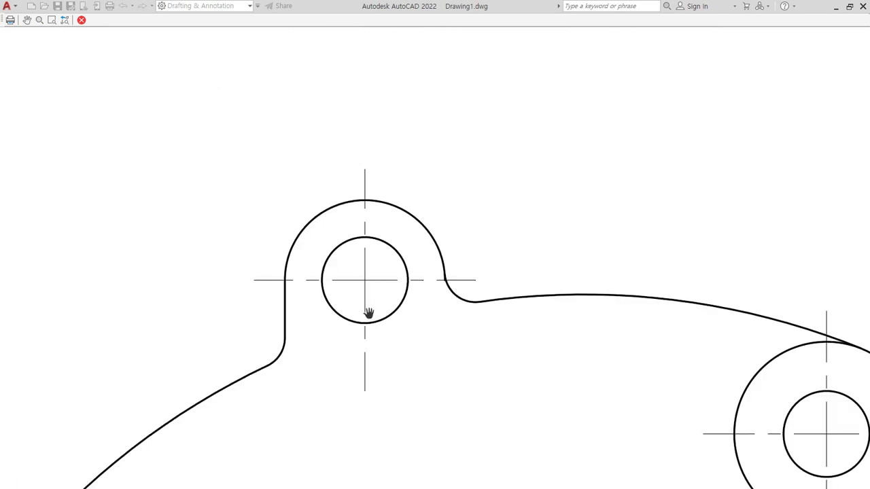
{"action": "key", "text": "Escape"}
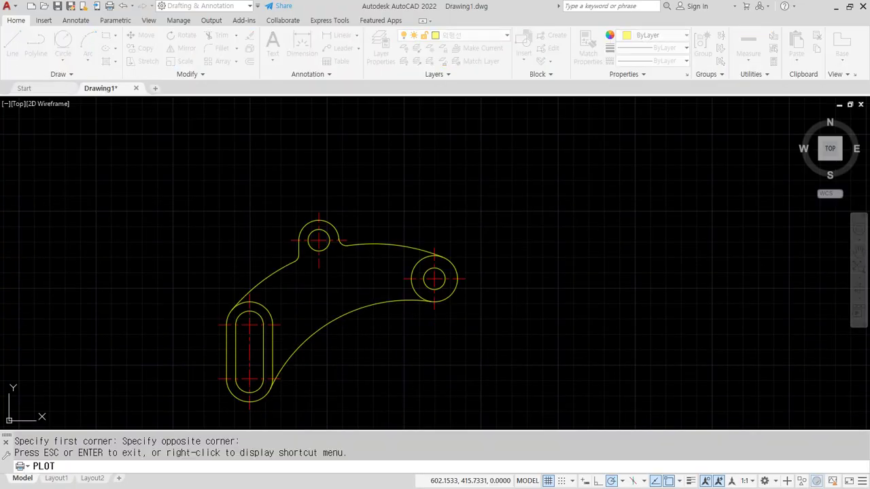
{"action": "key", "text": "Escape"}
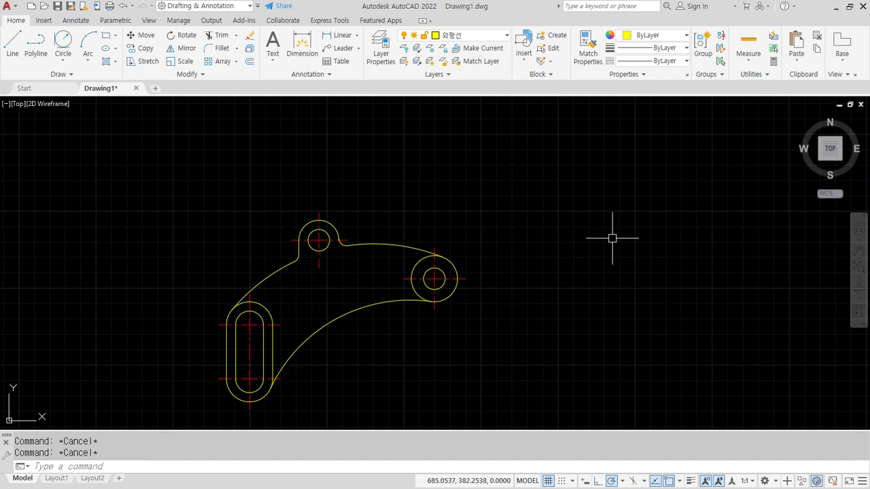
Turn on the lineweight display for the drawing
{"action": "left_click", "coordinate": [692, 481]}
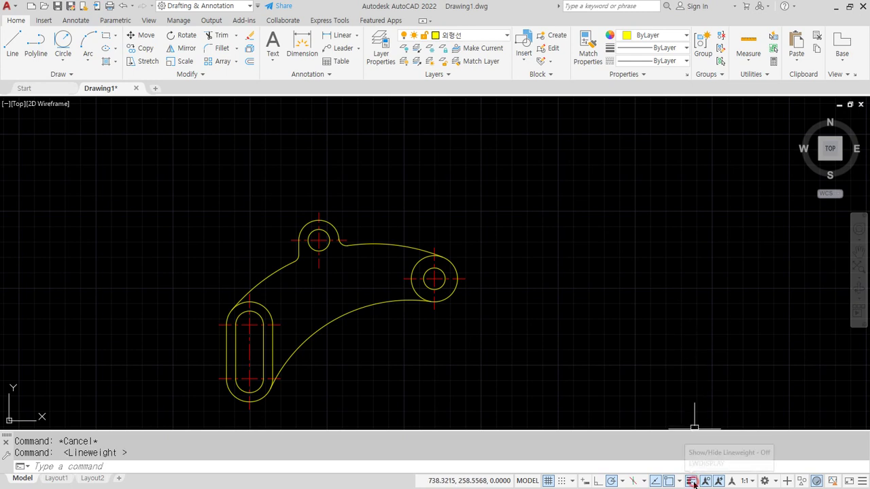
{"action": "middle_click_drag", "start_coordinate": [458, 361], "coordinate": [484, 318]}
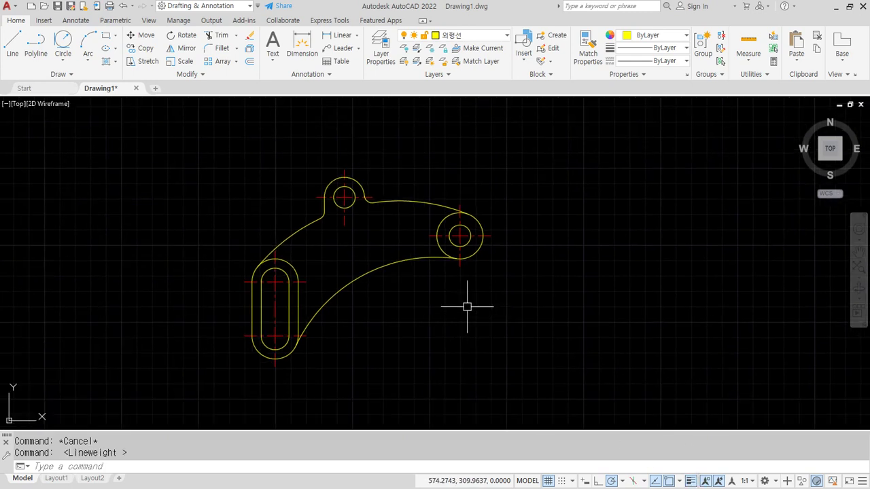
{"action": "type", "text": "l"}
{"action": "key", "text": "Return"}
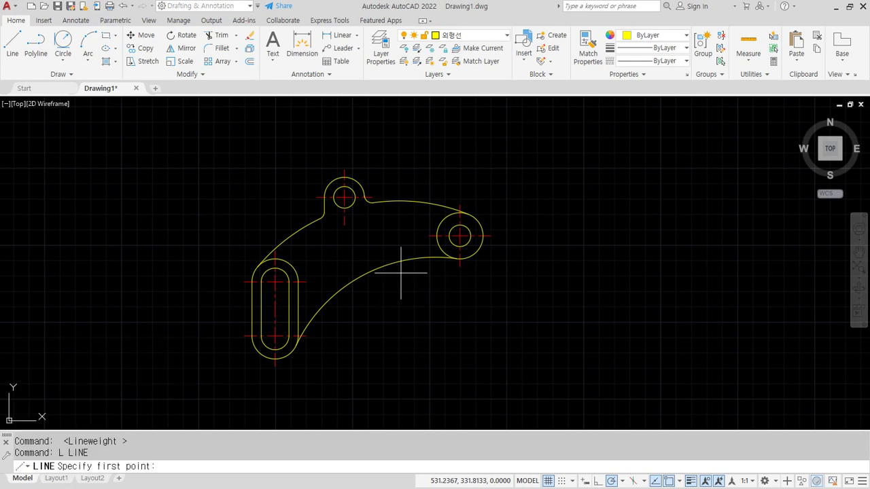
{"action": "key", "text": "Escape"}
{"action": "key", "text": "Escape"}
Set the lineweights of the 단열재 and 숨은선 layers to Default
{"action": "type", "text": "la"}
{"action": "key", "text": "Return"}
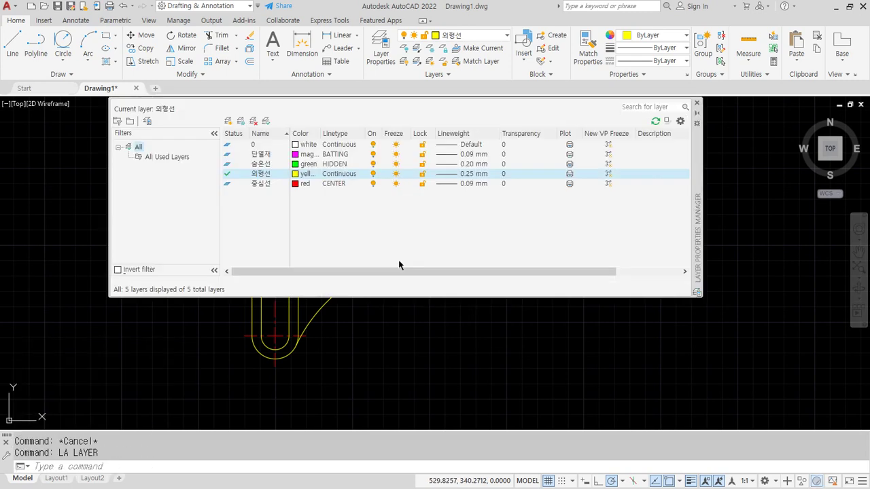
{"action": "left_click", "coordinate": [478, 155]}
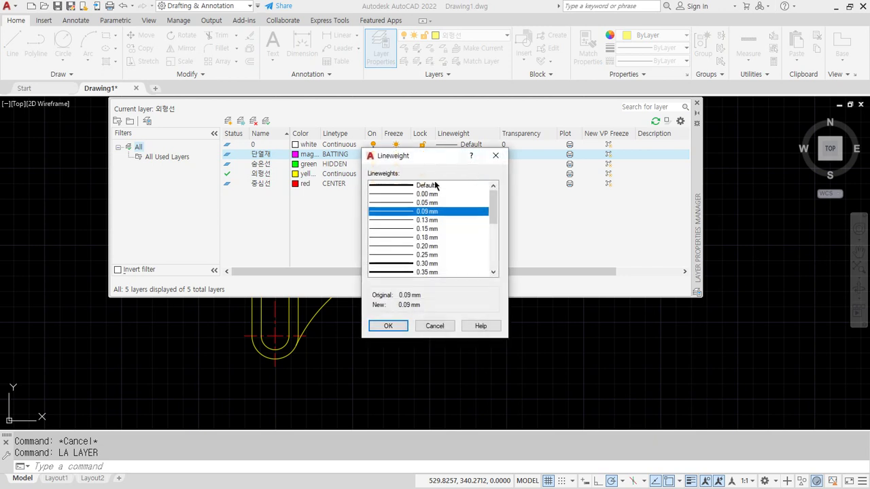
{"action": "left_click", "coordinate": [435, 185]}
{"action": "left_click", "coordinate": [388, 325]}
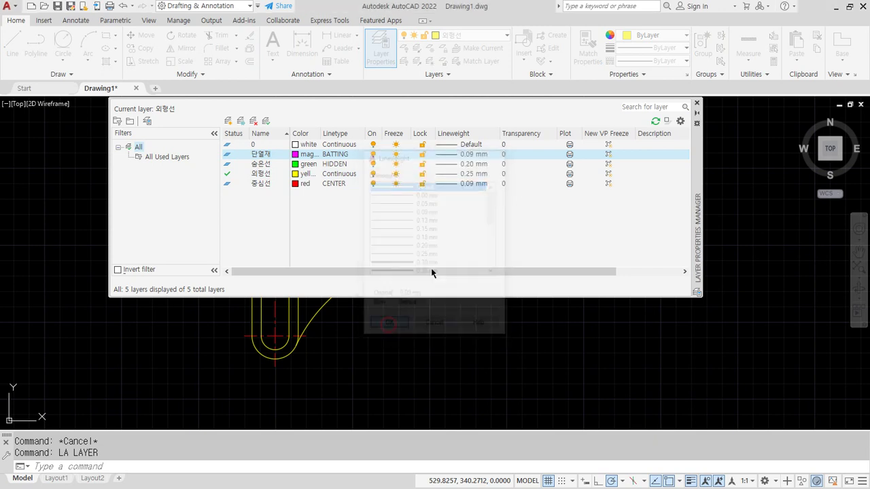
{"action": "left_click", "coordinate": [471, 164]}
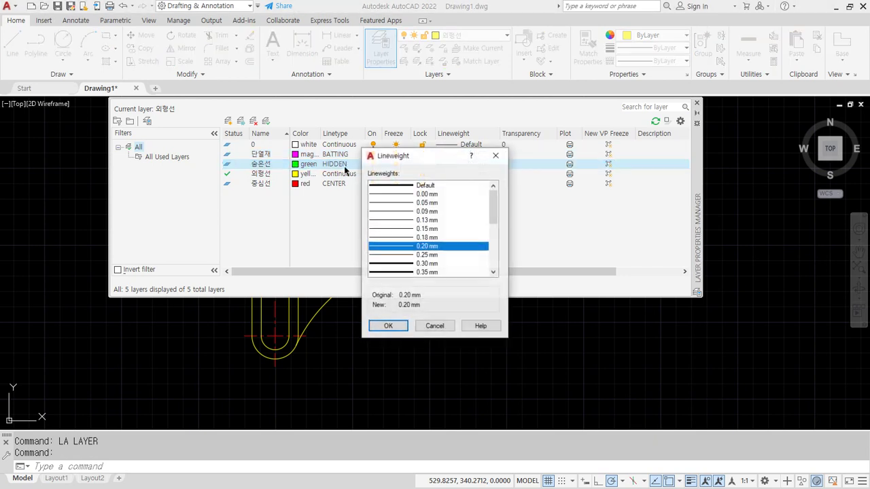
{"action": "double_click", "coordinate": [383, 185]}
Set the lineweights of the 외형선 and 중심선 layers to Default and close the layer properties
{"action": "left_click", "coordinate": [457, 176]}
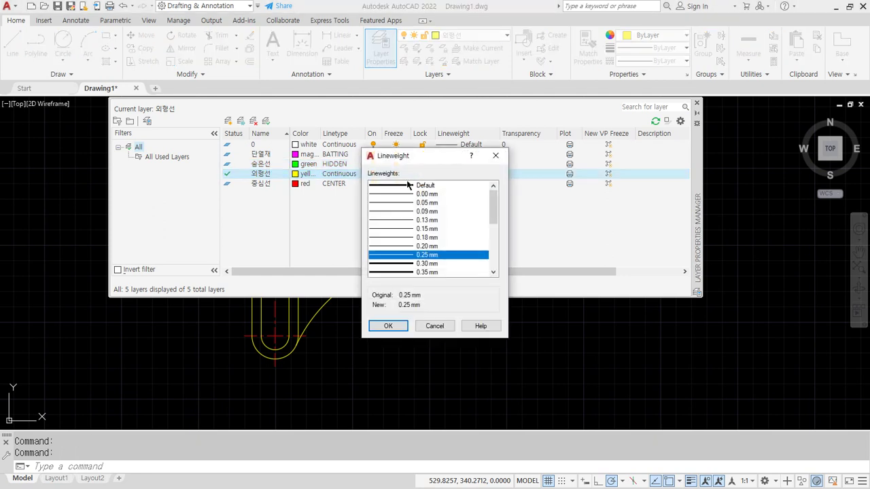
{"action": "double_click", "coordinate": [408, 185]}
{"action": "left_click", "coordinate": [462, 185]}
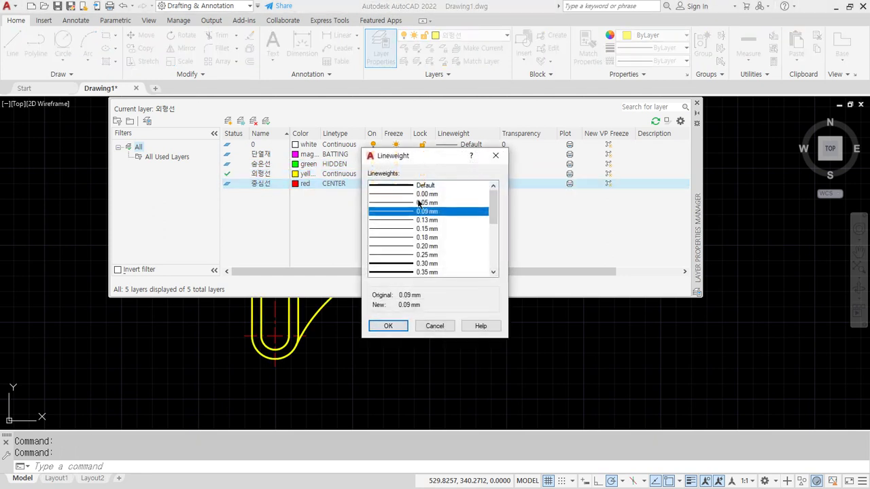
{"action": "left_click", "coordinate": [394, 189]}
{"action": "left_click", "coordinate": [388, 326]}
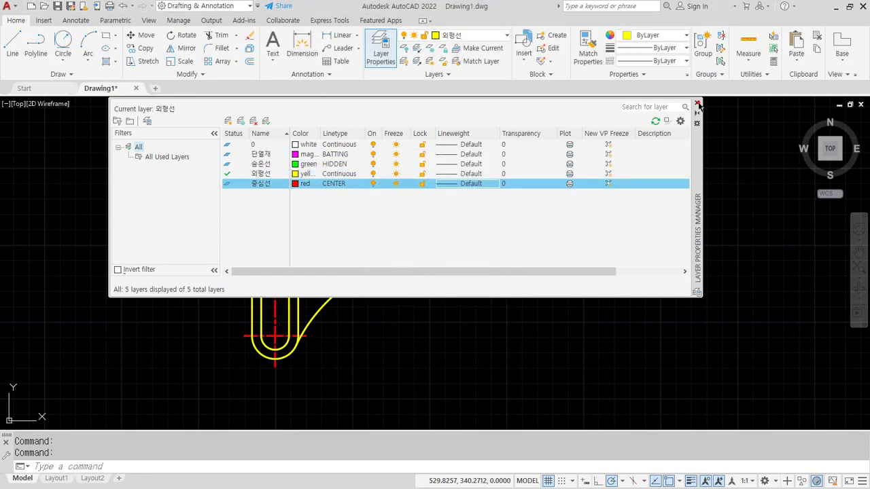
{"action": "left_click", "coordinate": [696, 104]}
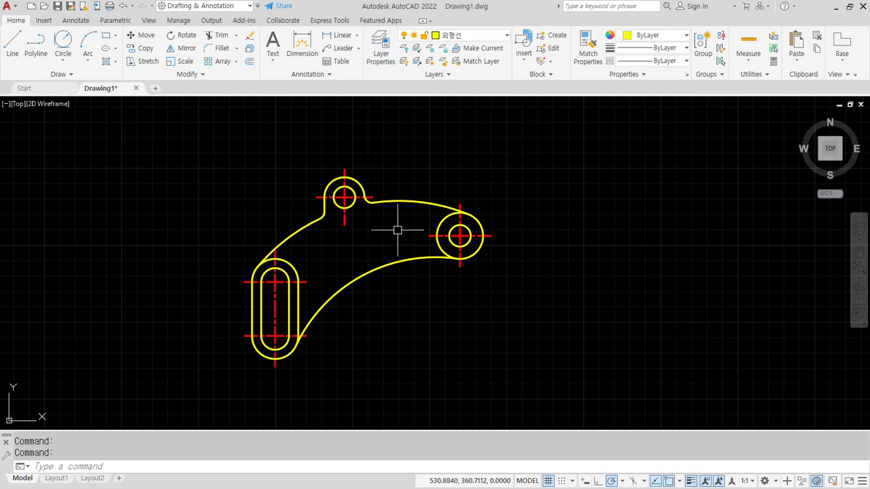
Open the layer properties and examine the On, Freeze and Lock settings of the layers
{"action": "scroll", "coordinate": [381, 272], "scroll_direction": "up", "scroll_amount": 3}
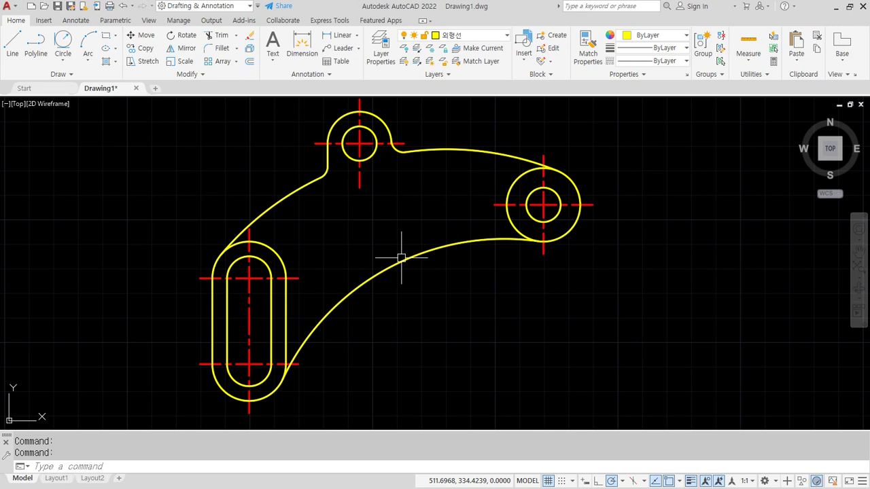
{"action": "type", "text": "la"}
{"action": "key", "text": "Return"}
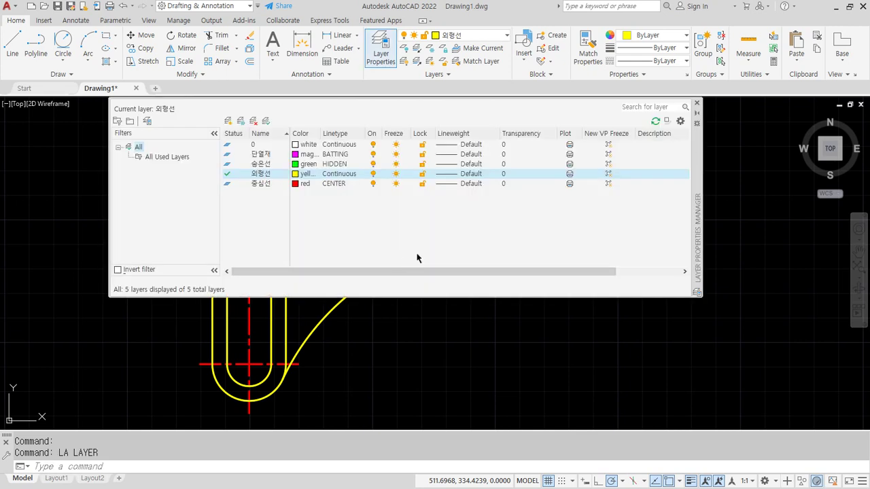
{"action": "mouse_move", "coordinate": [367, 212]}
{"action": "left_mouse_down"}
{"action": "mouse_move", "coordinate": [354, 133]}
{"action": "mouse_move", "coordinate": [442, 131]}
{"action": "mouse_move", "coordinate": [425, 208]}
{"action": "mouse_move", "coordinate": [373, 205]}
{"action": "left_mouse_up"}
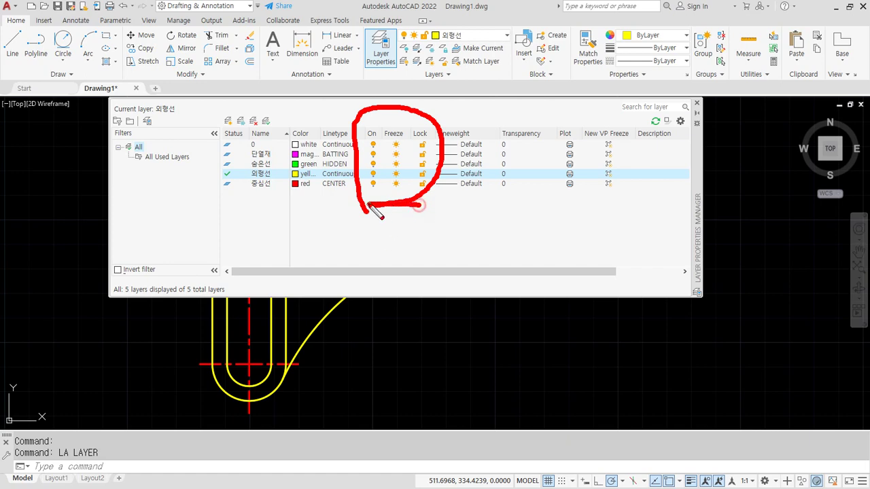
{"action": "key", "text": "Escape"}
Switch to the Notepad notes and add the heading "LAyer (도면층 LA)" below the LTScale section
{"action": "key", "text": "alt+Tab"}
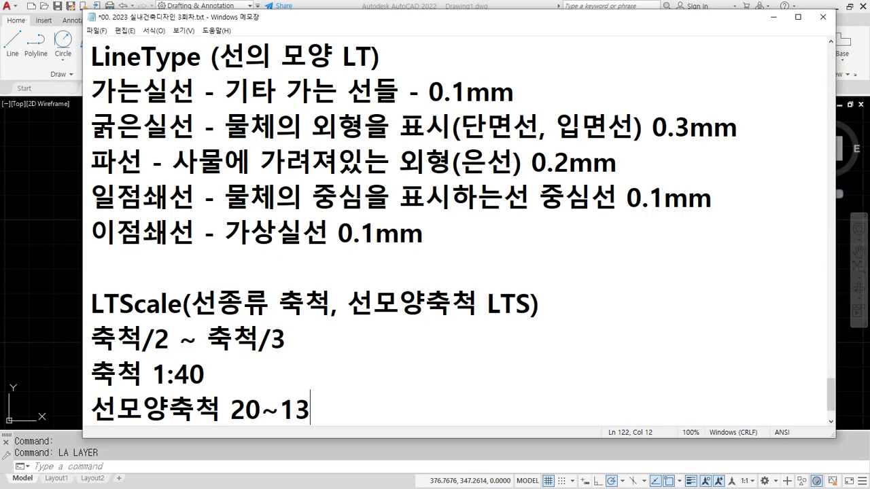
{"action": "key", "text": "Down"}
{"action": "key", "text": "Down"}
{"action": "key", "text": "Return"}
{"action": "key", "text": "Return"}
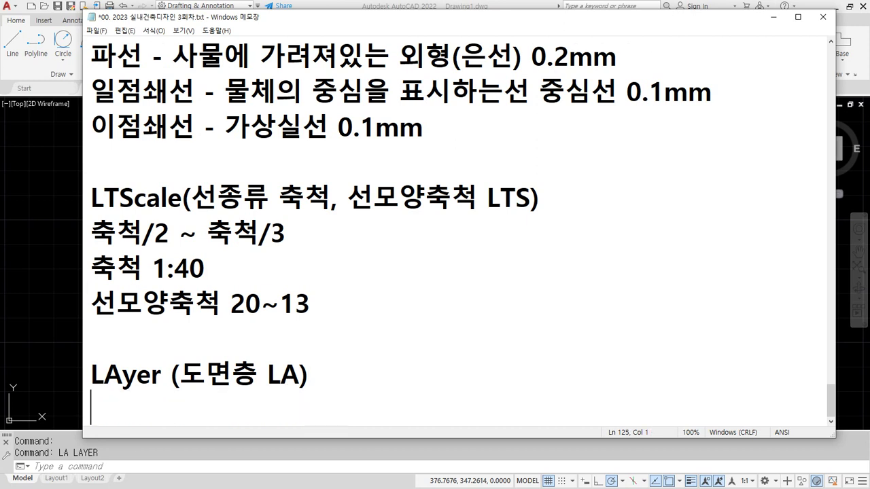
Add the indented column headings "off/on", "freez/thaw" and "lock/unlock" under the LAyer heading
{"action": "key", "text": "BackSpace"}
{"action": "type", "text": "off"}
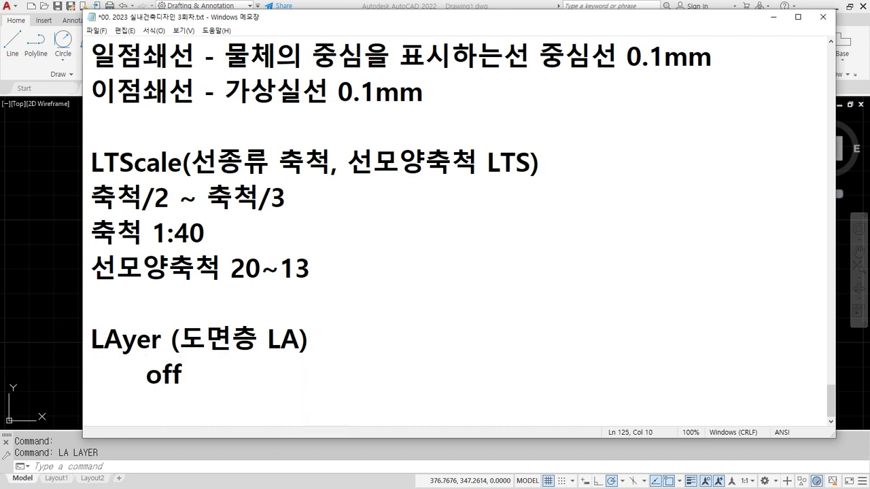
{"action": "type", "text": "/on"}
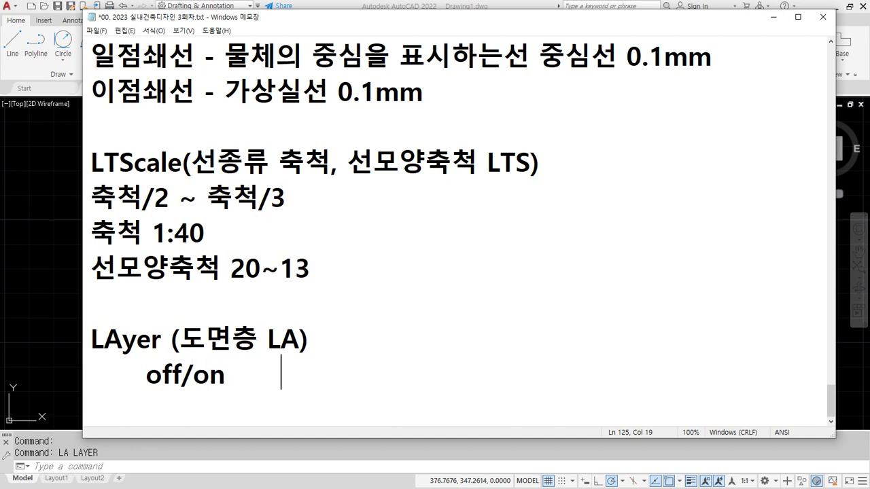
{"action": "type", "text": "      freez/"}
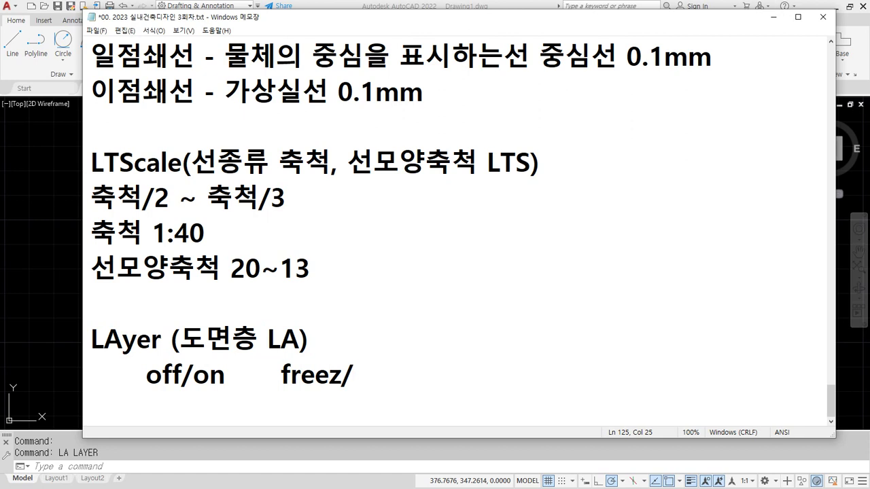
{"action": "type", "text": "thaw      l"}
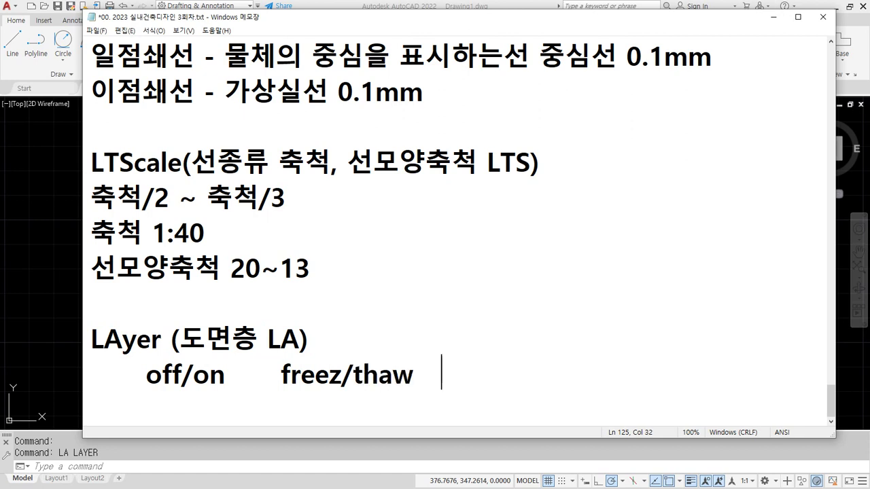
{"action": "type", "text": "ock"}
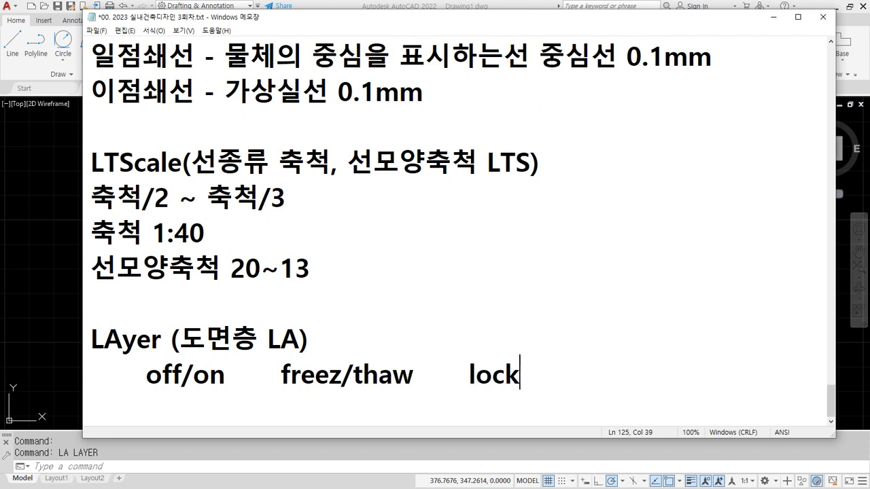
{"action": "type", "text": "/unlock"}
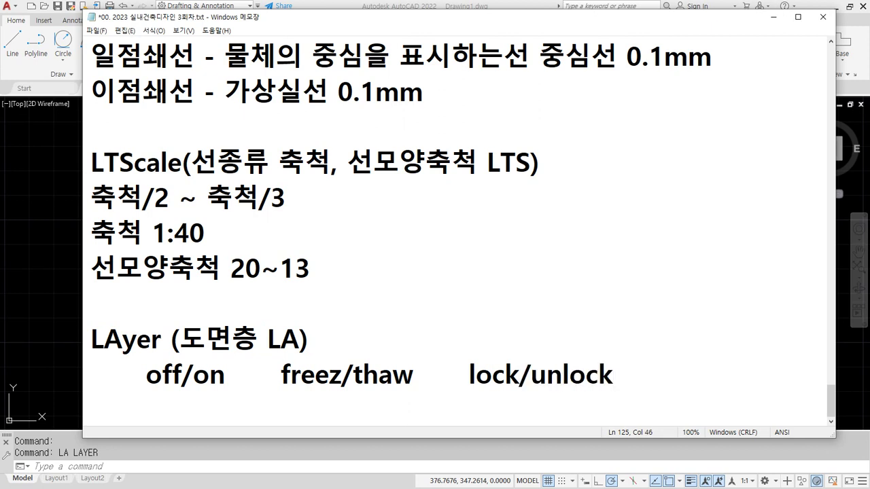
{"action": "key", "text": "Home"}
{"action": "left_click", "coordinate": [290, 416]}
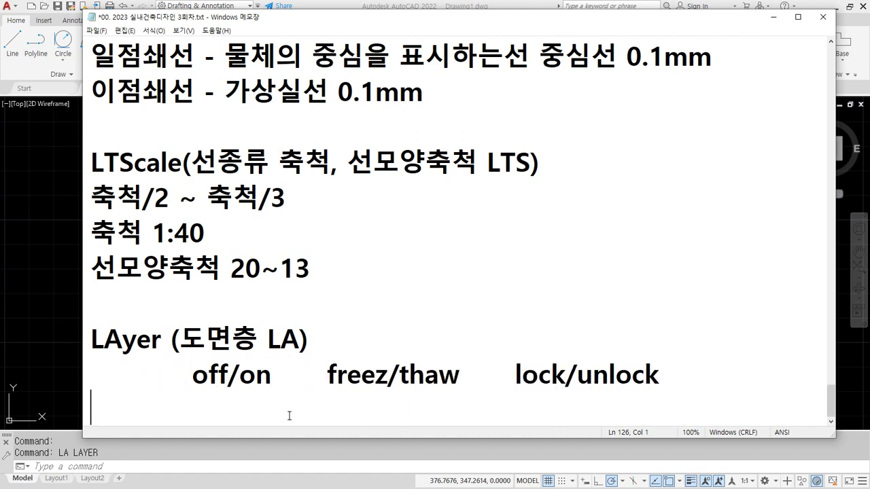
Add the row labels "가시성" and "작업" on two lines below the column headings
{"action": "scroll", "coordinate": [408, 343], "scroll_direction": "down", "scroll_amount": 1}
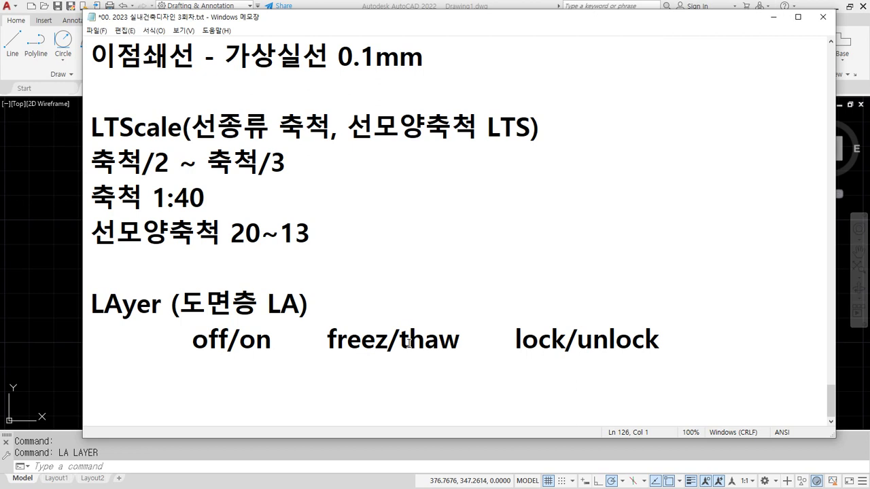
{"action": "type", "text": "가시성"}
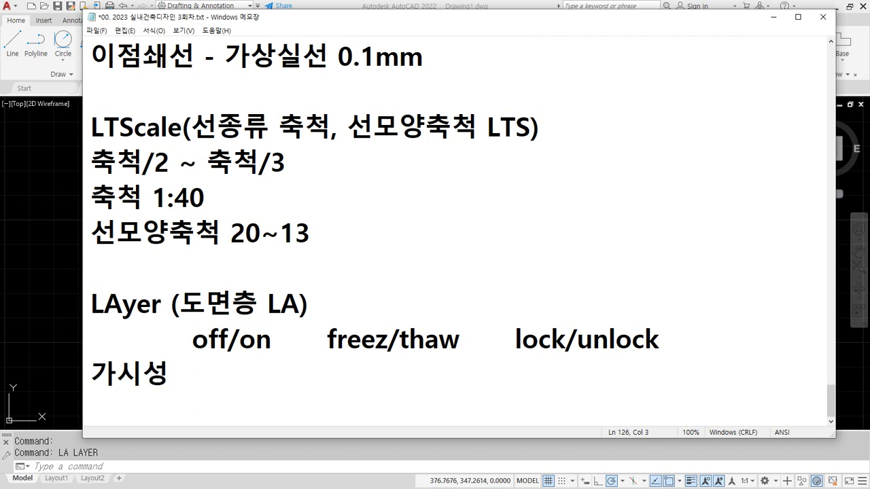
{"action": "key", "text": "Return"}
{"action": "type", "text": "작업"}
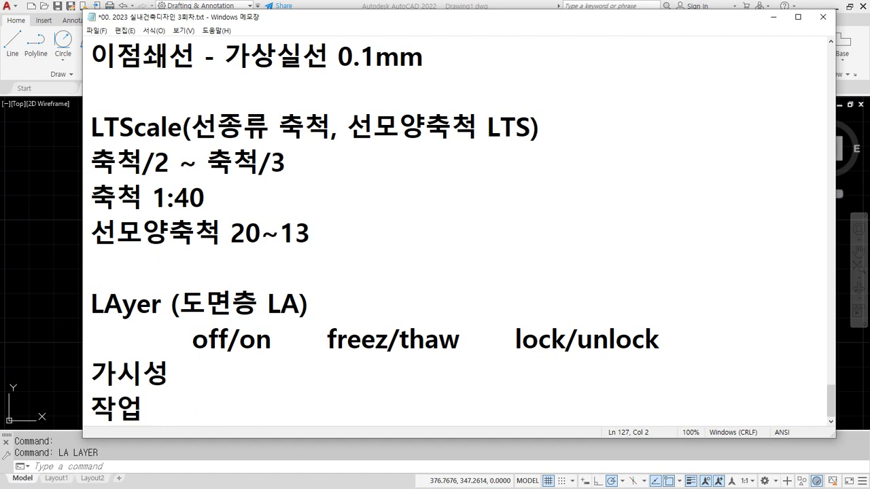
Fill the off/on column with x for 가시성 and o for 작업
{"action": "left_click", "coordinate": [201, 375]}
{"action": "type", "text": "x"}
{"action": "key", "text": "Down"}
{"action": "type", "text": "o"}
Fill the freez/thaw column with x for both 가시성 and 작업
{"action": "key", "text": "Up"}
{"action": "type", "text": "x"}
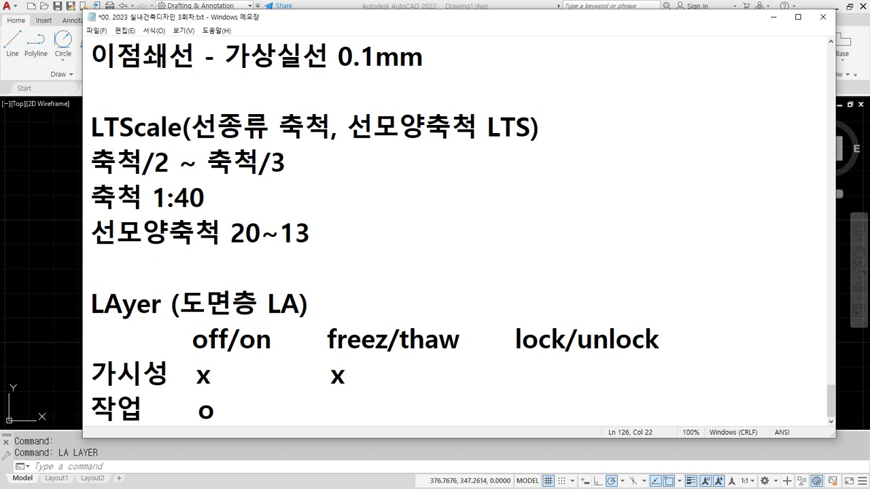
{"action": "key", "text": "Down"}
{"action": "key", "text": "BackSpace"}
{"action": "type", "text": "x"}
Fill the lock/unlock column with o for 가시성 and x for 작업, and start a new line below the table
{"action": "key", "text": "Up"}
{"action": "type", "text": "o"}
{"action": "key", "text": "Down"}
{"action": "type", "text": "x"}
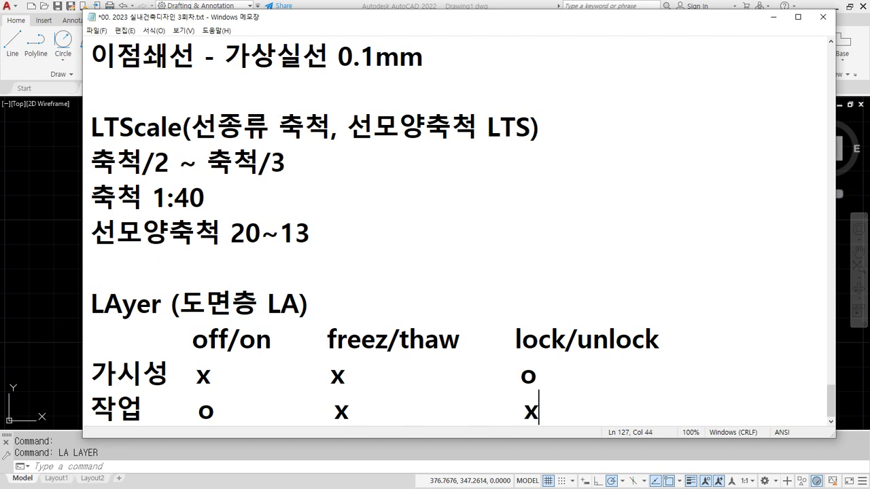
{"action": "key", "text": "Return"}
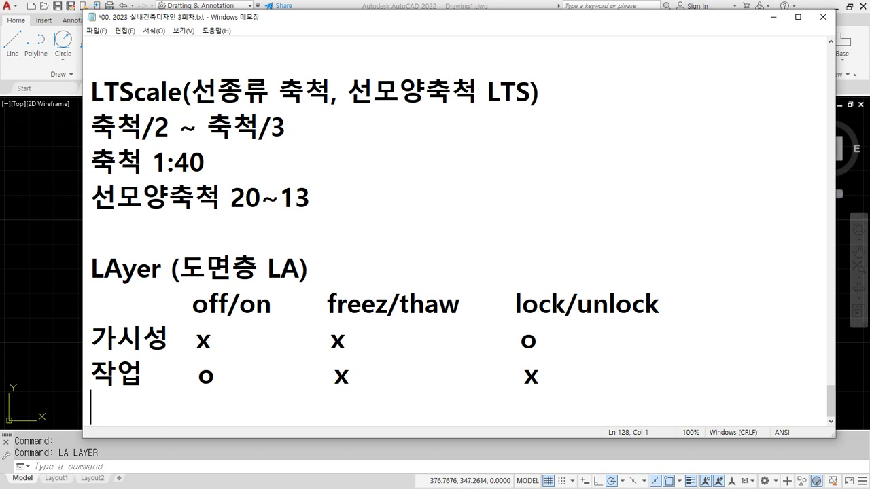
Return to AutoCAD, turn off the 중심선 layer and close the layer properties
{"action": "key", "text": "alt+Tab"}
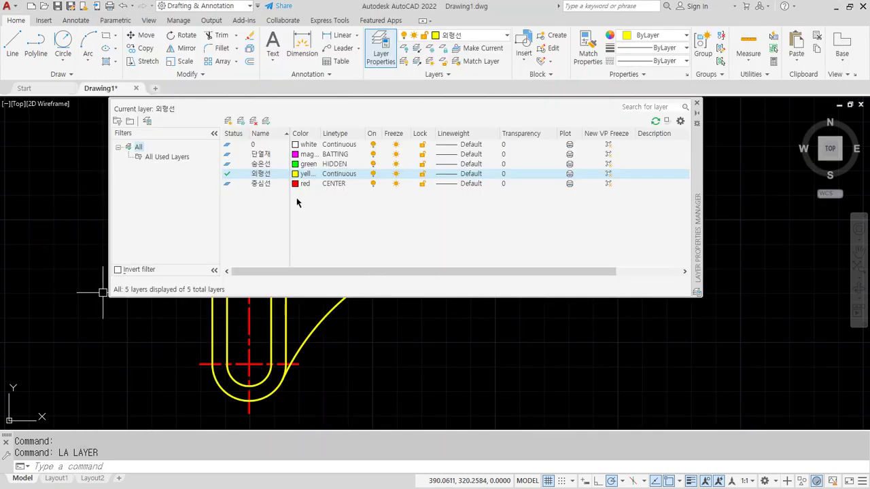
{"action": "left_click", "coordinate": [373, 184]}
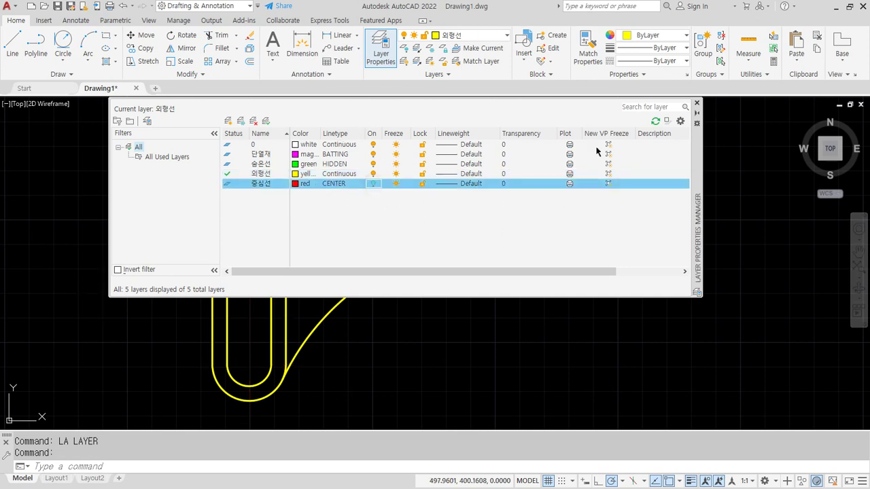
{"action": "left_click", "coordinate": [700, 103]}
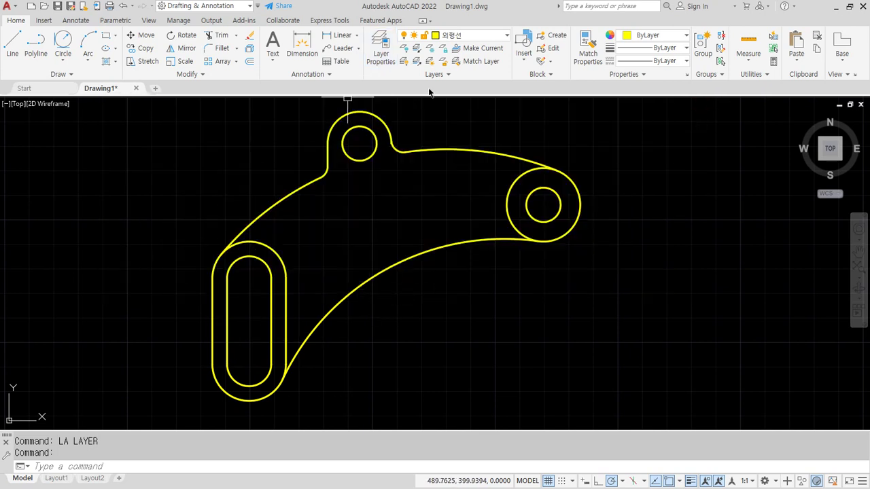
Turn the 중심선 layer on and off again directly from the list of layers
{"action": "left_click", "coordinate": [487, 37]}
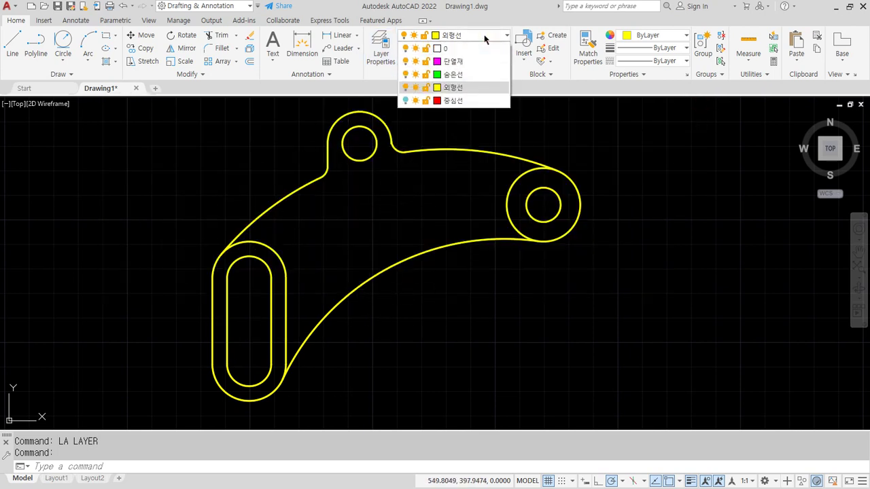
{"action": "left_click", "coordinate": [405, 101]}
{"action": "left_click", "coordinate": [406, 100]}
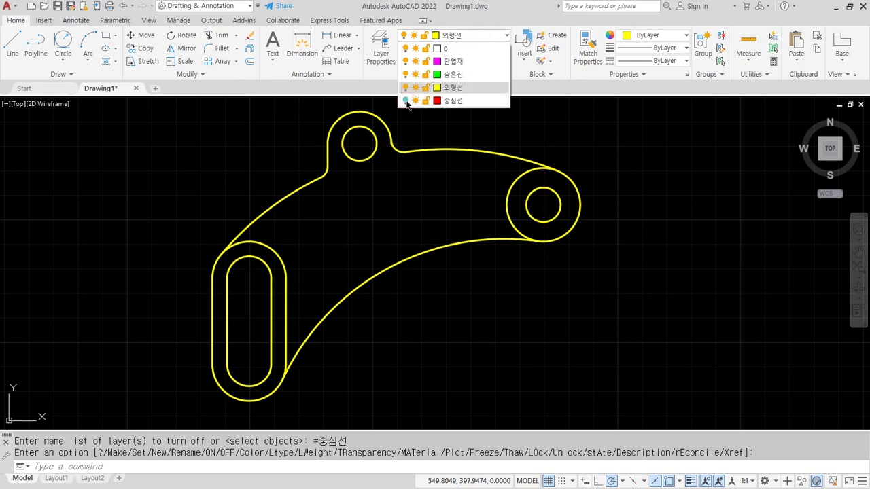
Toggle the 중심선 layer on and off several times, leaving it turned off
{"action": "left_click", "coordinate": [405, 100]}
{"action": "left_click", "coordinate": [406, 101]}
{"action": "left_click", "coordinate": [406, 100]}
{"action": "left_click", "coordinate": [405, 101]}
{"action": "left_click", "coordinate": [406, 100]}
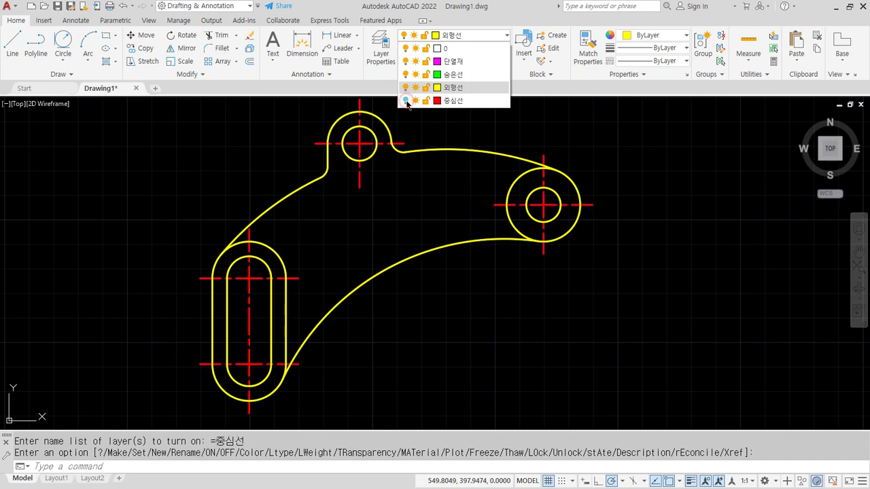
{"action": "left_click", "coordinate": [405, 101]}
{"action": "scroll", "coordinate": [422, 166], "scroll_direction": "down", "scroll_amount": 2}
{"action": "left_click", "coordinate": [467, 197]}
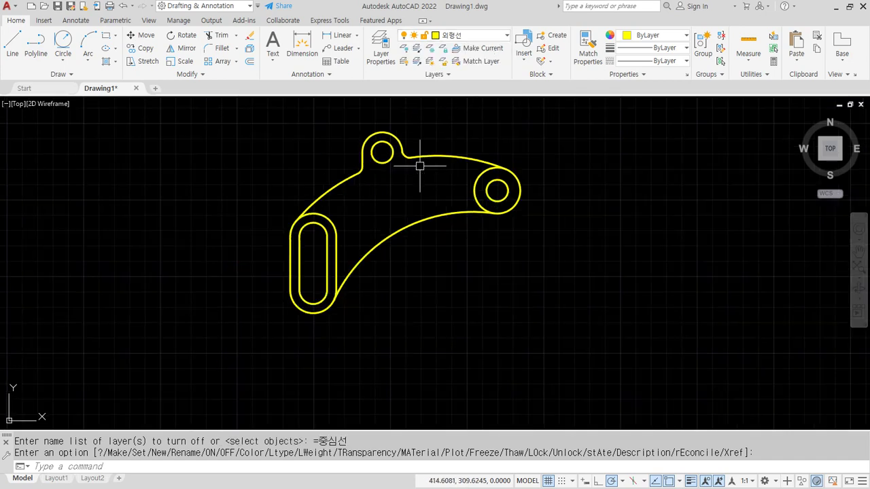
Draw two small circles, one above the bracket with a radius of about 4.6 and one far to its right
{"action": "middle_click_drag", "start_coordinate": [436, 230], "coordinate": [230, 296]}
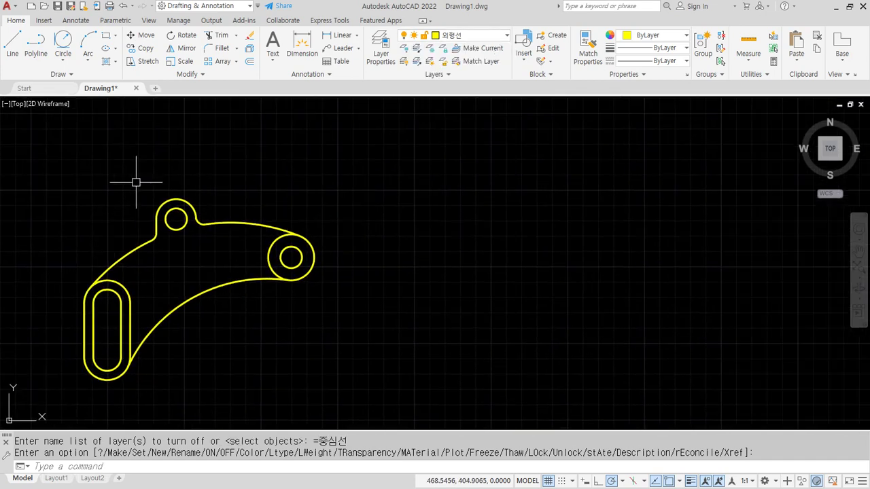
{"action": "type", "text": "c"}
{"action": "key", "text": "Return"}
{"action": "left_click", "coordinate": [172, 141]}
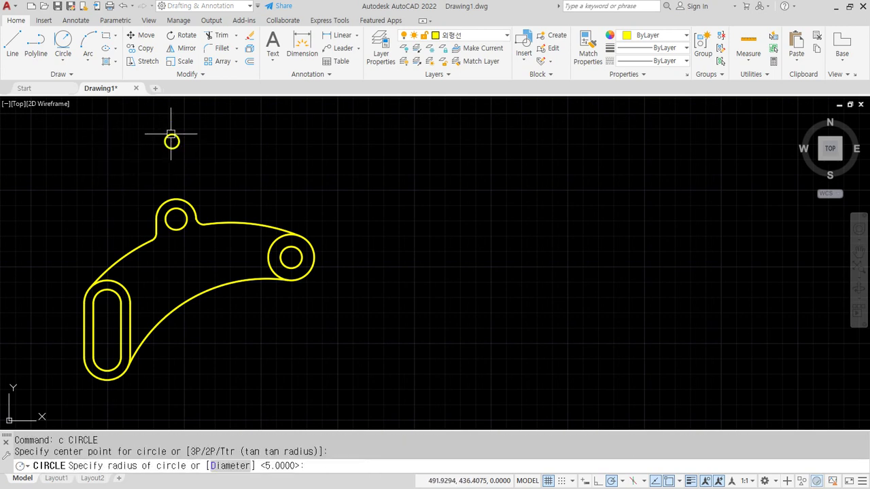
{"action": "key", "text": "Return"}
{"action": "key", "text": "Return"}
{"action": "left_click", "coordinate": [706, 148]}
{"action": "key", "text": "Return"}
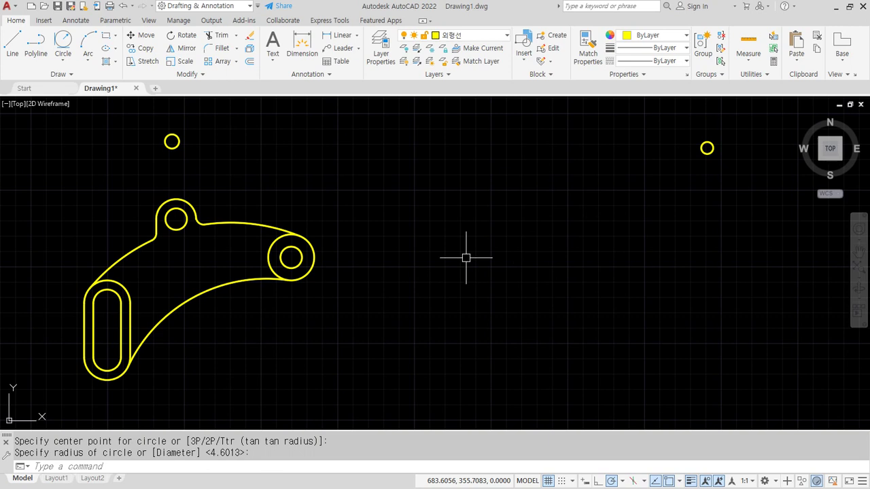
Erase the two small circles using a selection window that encloses both of them
{"action": "left_click", "coordinate": [743, 163]}
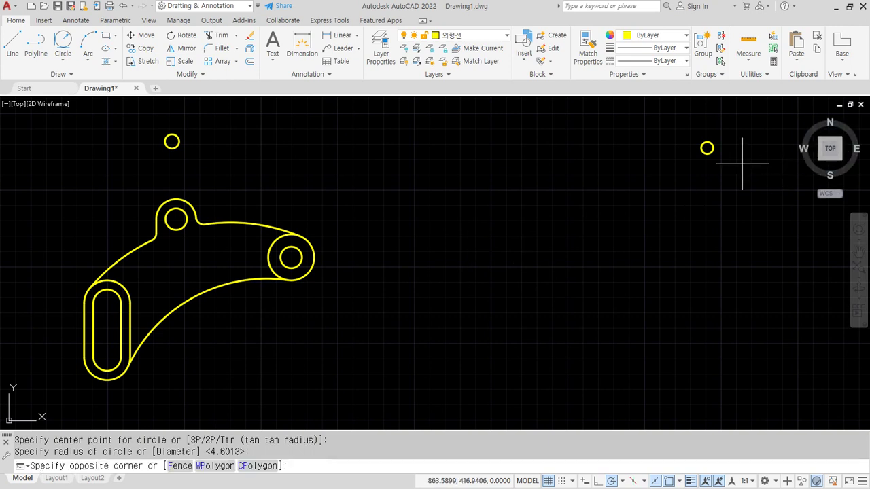
{"action": "left_click", "coordinate": [90, 125]}
{"action": "type", "text": "e"}
{"action": "key", "text": "Return"}
Move all objects, including those on the hidden layer, horizontally to the right using the all selection option
{"action": "type", "text": "M"}
{"action": "key", "text": "Return"}
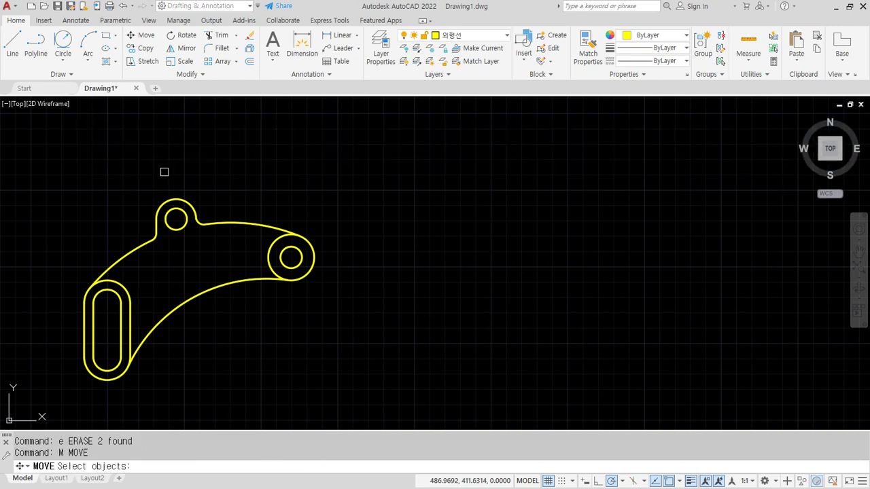
{"action": "type", "text": "all"}
{"action": "key", "text": "Return"}
{"action": "key", "text": "Return"}
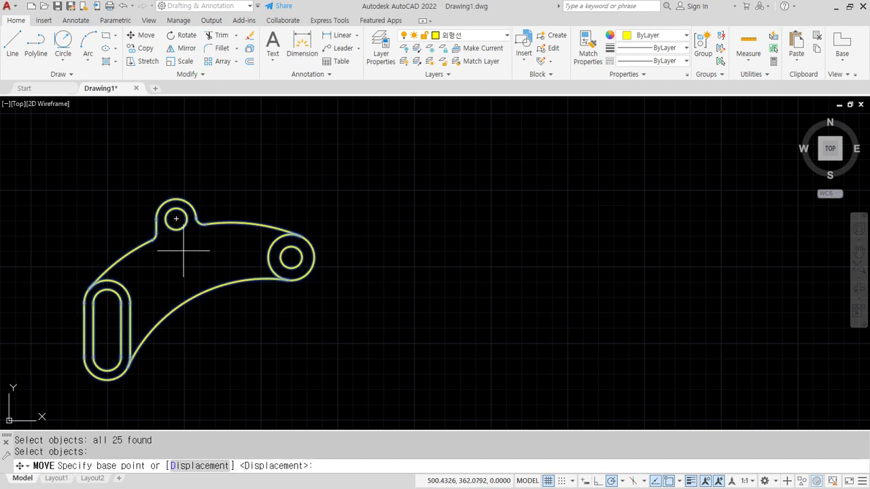
{"action": "left_click", "coordinate": [182, 251]}
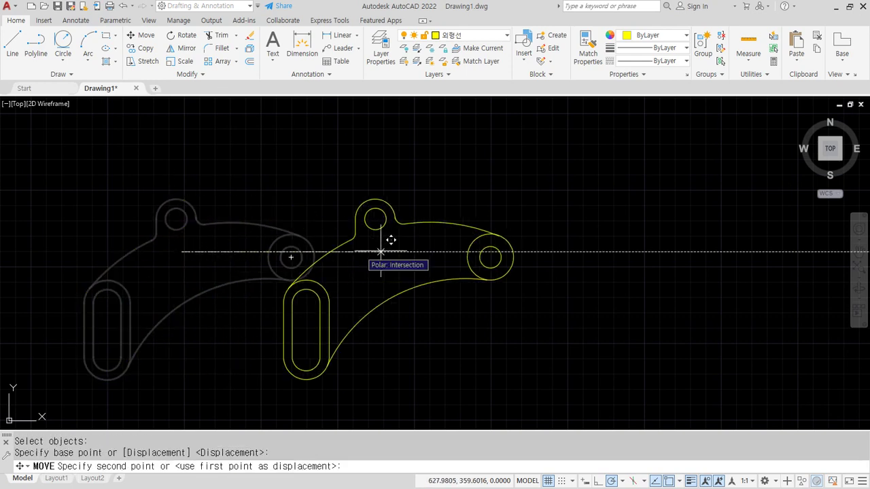
{"action": "left_click", "coordinate": [649, 251]}
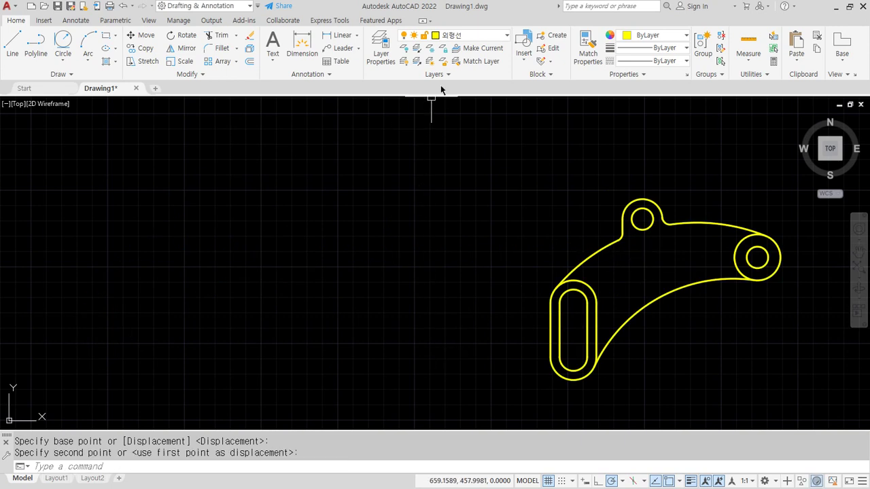
Turn the 중심선 layer on to check the centre lines' position, and turn it off again
{"action": "left_click", "coordinate": [455, 35]}
{"action": "left_click", "coordinate": [405, 100]}
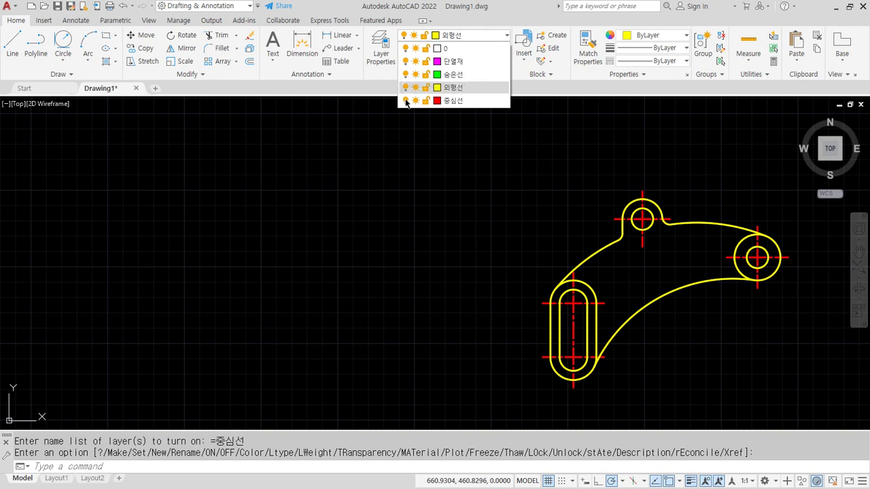
{"action": "left_click", "coordinate": [406, 100]}
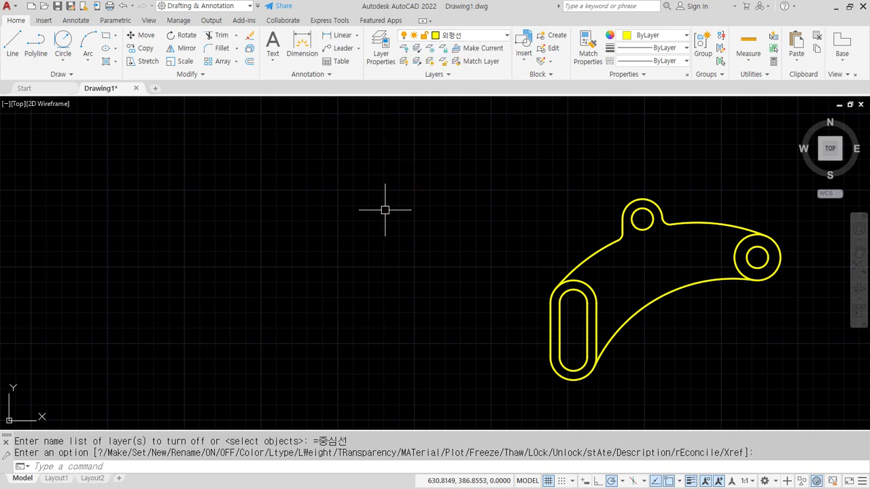
Move all objects, including the hidden centre lines, horizontally back to the left using the all selection option
{"action": "type", "text": "m"}
{"action": "key", "text": "Return"}
{"action": "type", "text": "all"}
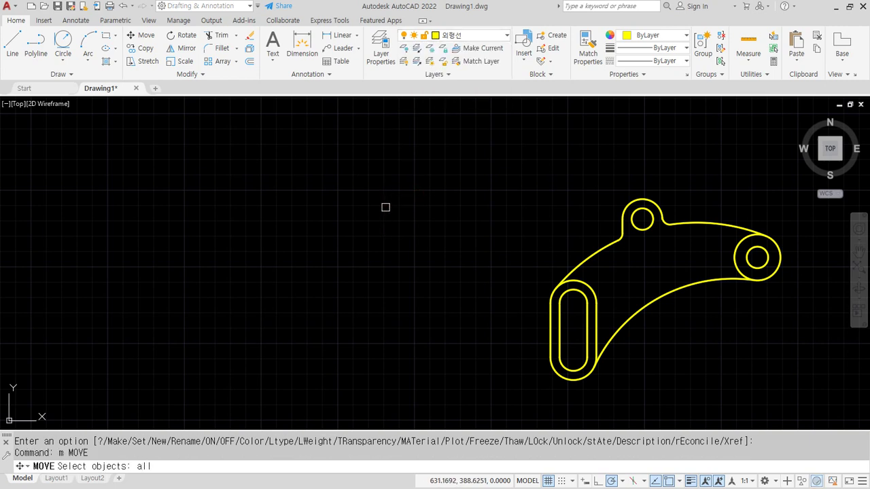
{"action": "key", "text": "Return"}
{"action": "key", "text": "Return"}
{"action": "left_click", "coordinate": [646, 157]}
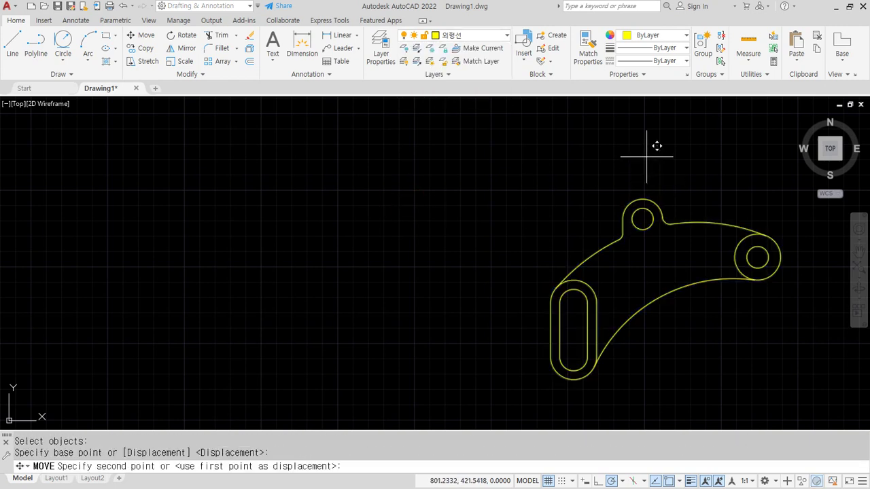
{"action": "left_click", "coordinate": [183, 157]}
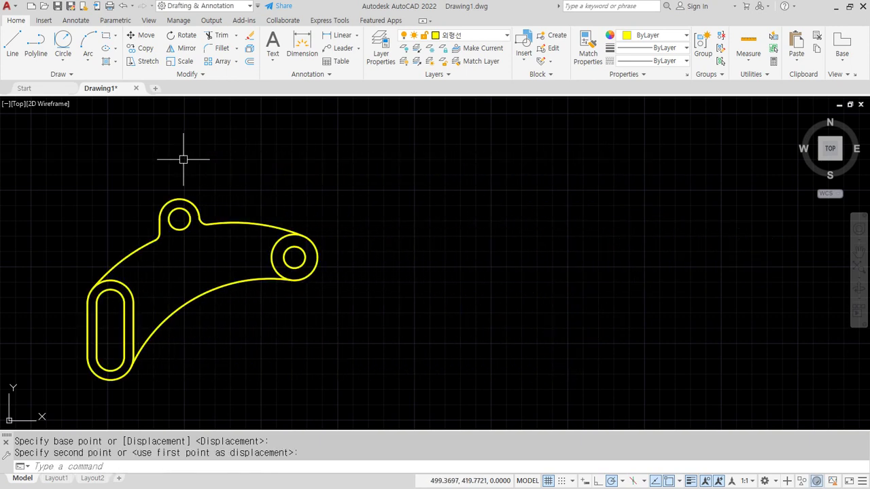
Turn on the 중심선 layer and turn off the current layer 외형선, accepting that new objects will be hidden
{"action": "left_click", "coordinate": [467, 35]}
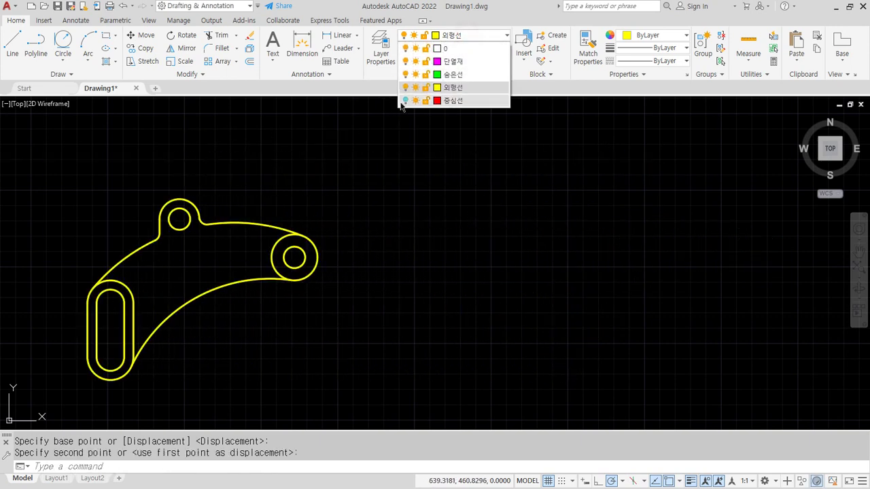
{"action": "left_click", "coordinate": [407, 102]}
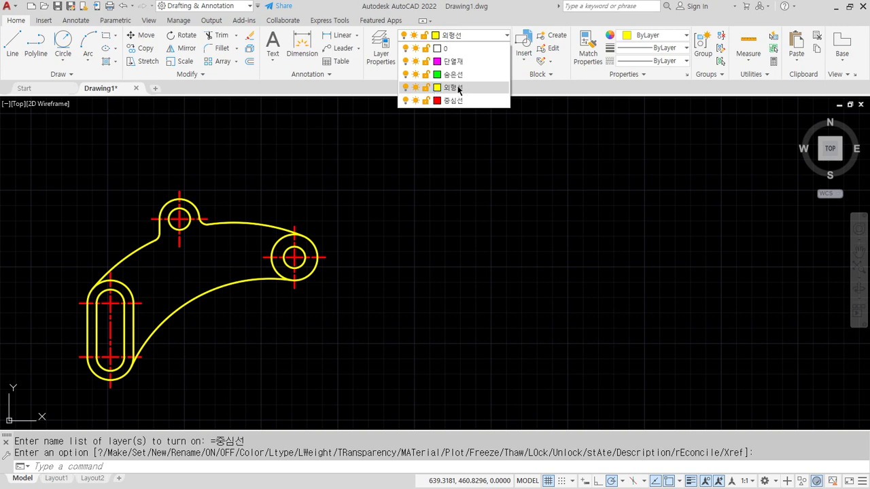
{"action": "left_click", "coordinate": [405, 87]}
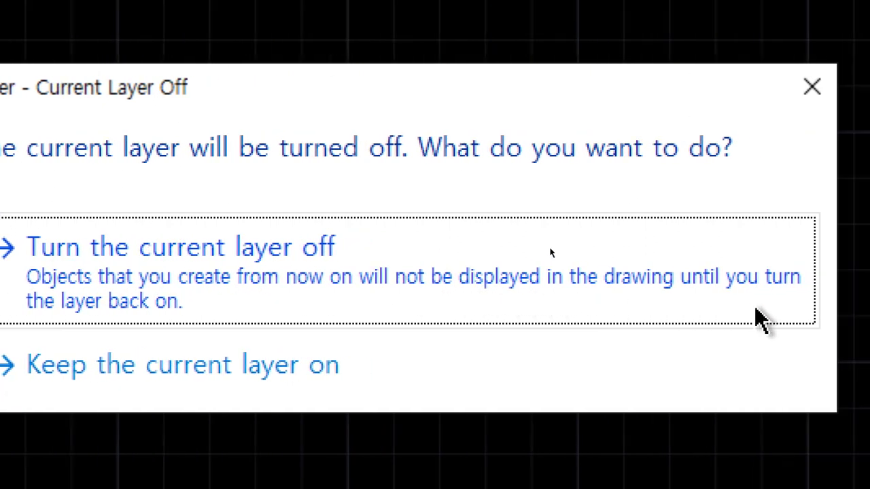
{"action": "left_click", "coordinate": [439, 246]}
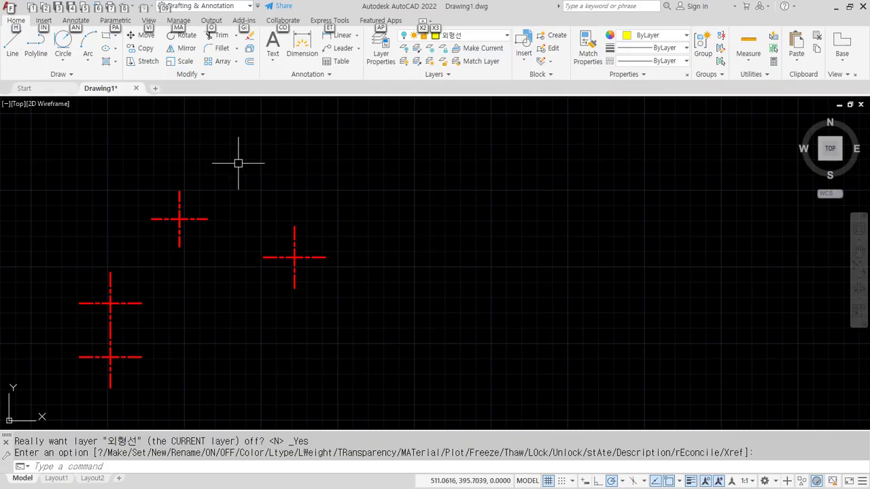
{"action": "key", "text": "Escape"}
Draw eight overlapping circles with radii of about 21 to 32 to the right of the bracket on the hidden 외형선 layer
{"action": "left_click", "coordinate": [69, 45]}
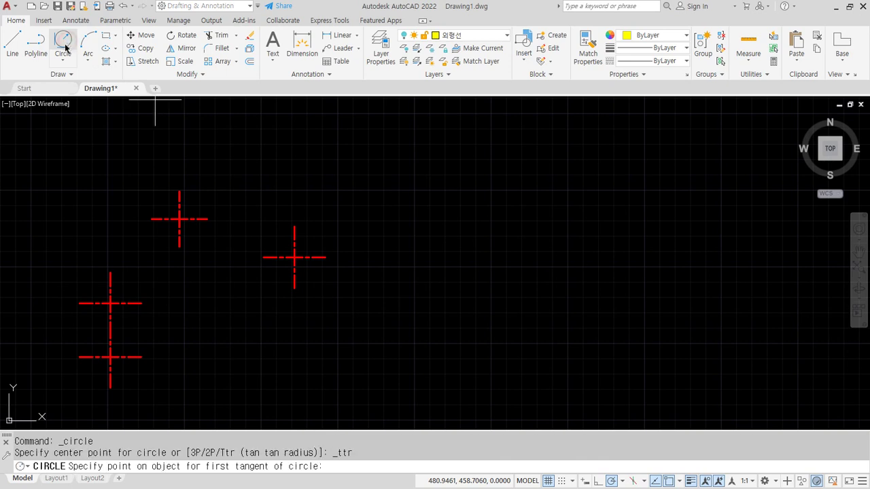
{"action": "left_click", "coordinate": [63, 60]}
{"action": "left_click", "coordinate": [70, 80]}
{"action": "left_click", "coordinate": [442, 195]}
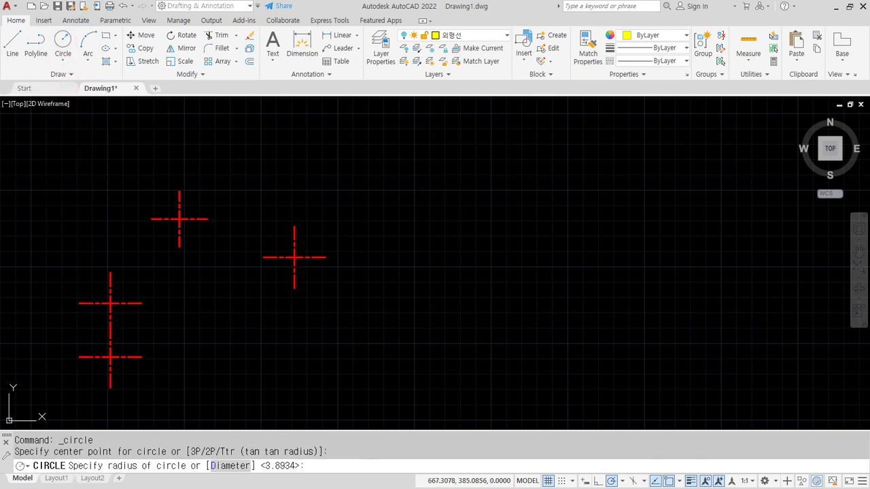
{"action": "key", "text": "Escape"}
{"action": "key", "text": "Return"}
{"action": "left_click", "coordinate": [447, 221]}
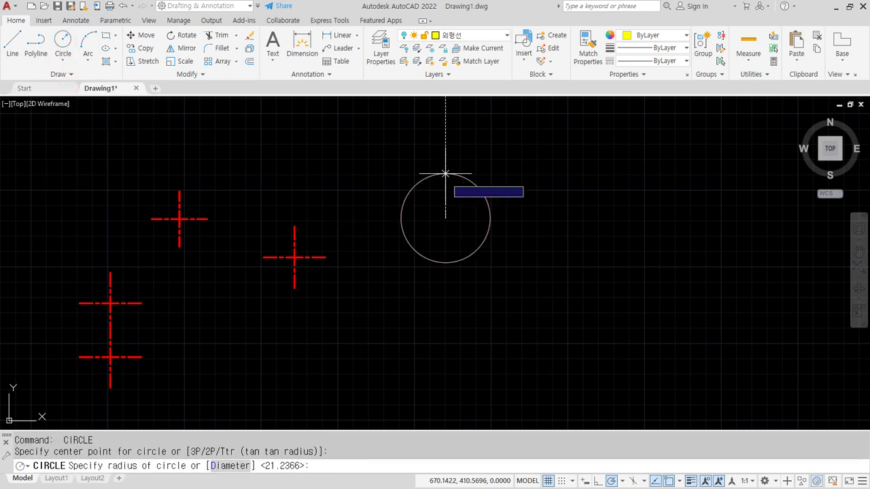
{"action": "key", "text": "Escape"}
{"action": "key", "text": "Return"}
{"action": "left_click", "coordinate": [436, 213]}
{"action": "key", "text": "Escape"}
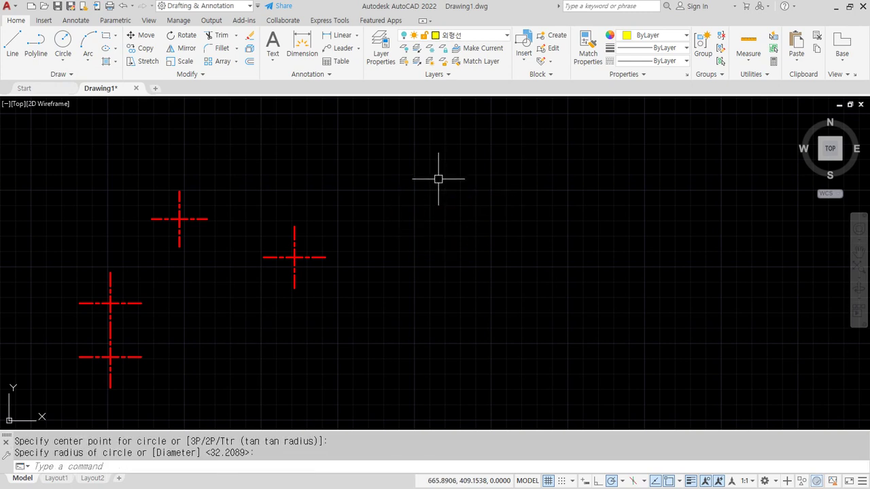
{"action": "key", "text": "Return"}
{"action": "left_click", "coordinate": [436, 216]}
{"action": "key", "text": "Escape"}
{"action": "key", "text": "Return"}
{"action": "left_click", "coordinate": [433, 204]}
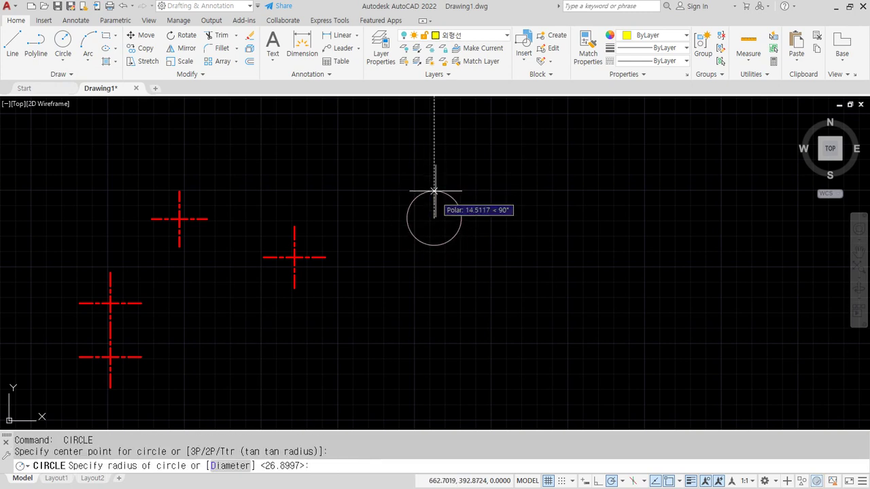
{"action": "key", "text": "Escape"}
{"action": "key", "text": "Return"}
{"action": "left_click", "coordinate": [433, 218]}
{"action": "key", "text": "Escape"}
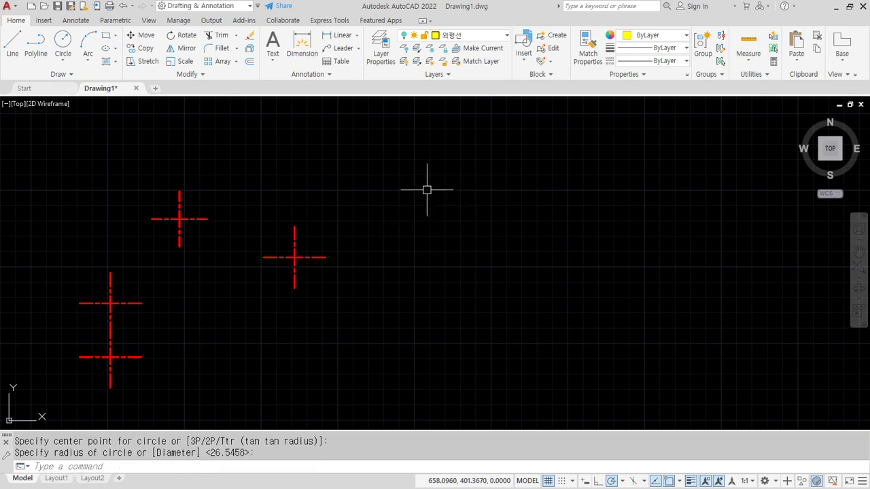
{"action": "key", "text": "Return"}
{"action": "left_click", "coordinate": [433, 213]}
{"action": "key", "text": "Escape"}
{"action": "key", "text": "Return"}
{"action": "left_click", "coordinate": [436, 216]}
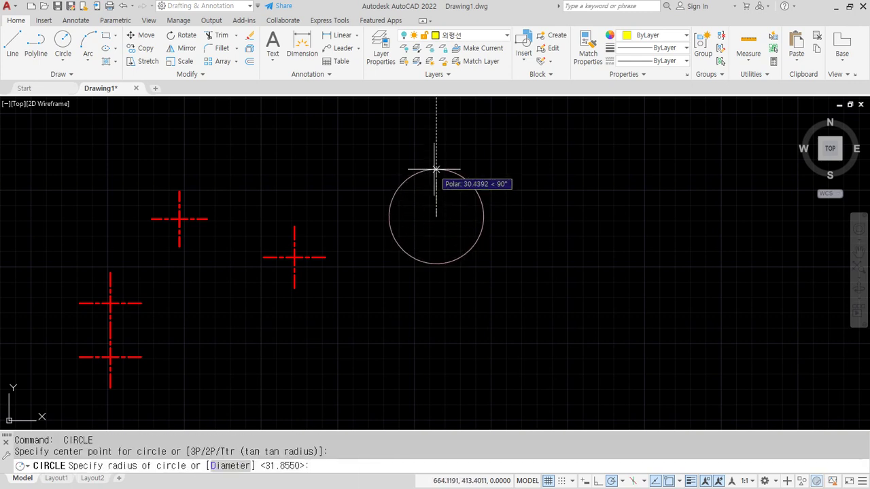
{"action": "key", "text": "Escape"}
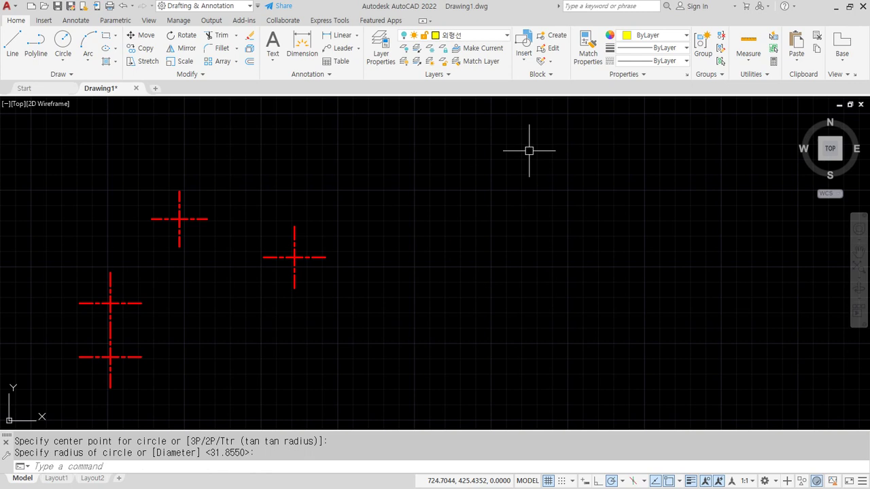
Turn the 외형선 layer back on to display its outlines and the new circles
{"action": "left_click", "coordinate": [467, 38]}
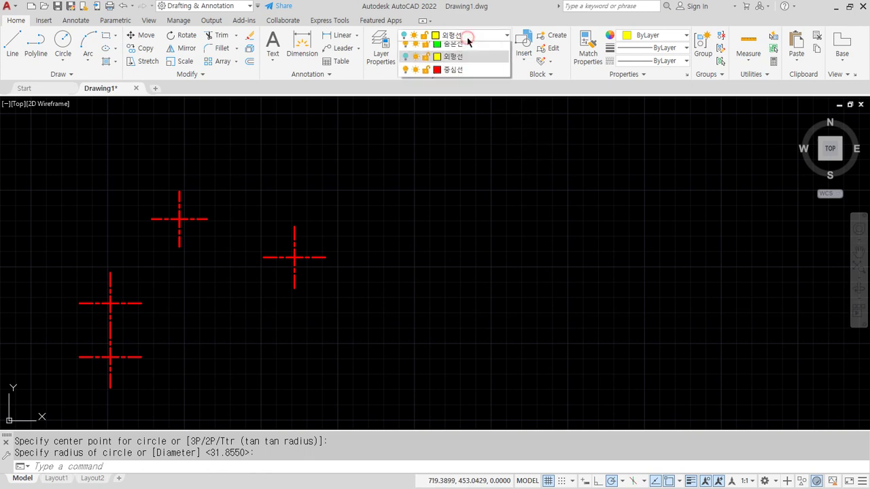
{"action": "left_click", "coordinate": [399, 86]}
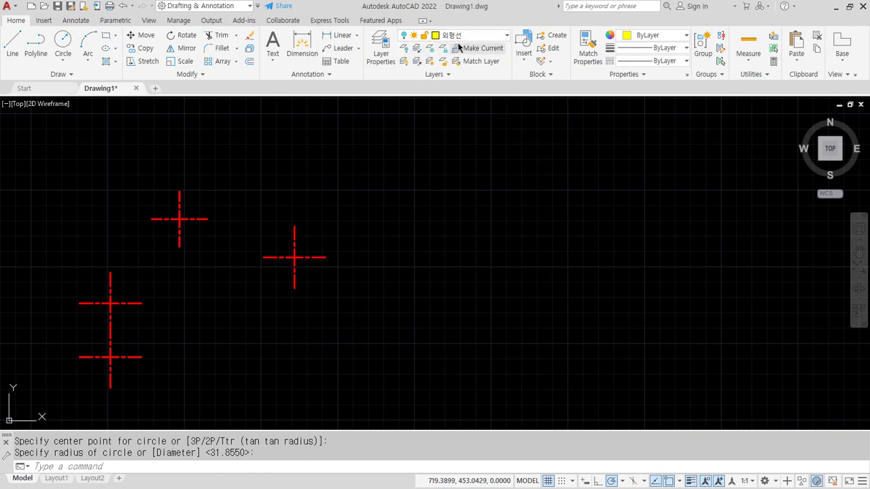
{"action": "left_click", "coordinate": [483, 34]}
{"action": "left_click", "coordinate": [483, 33]}
{"action": "left_click", "coordinate": [483, 34]}
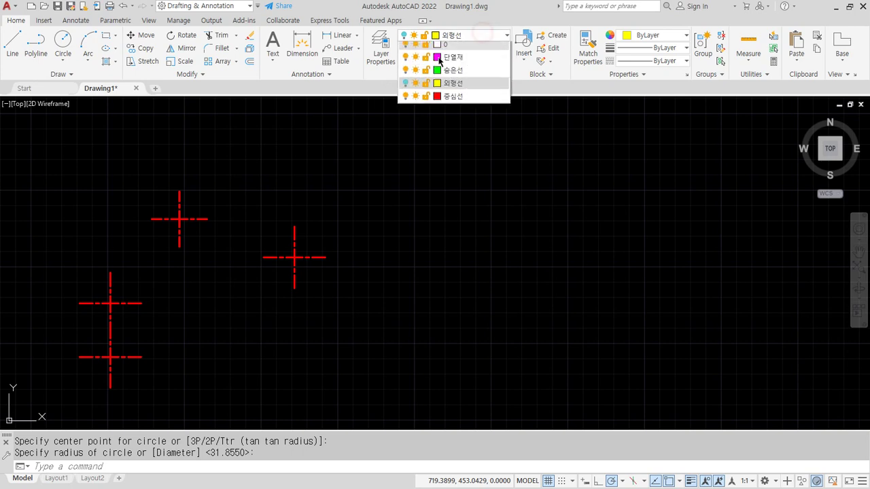
{"action": "left_click", "coordinate": [405, 83]}
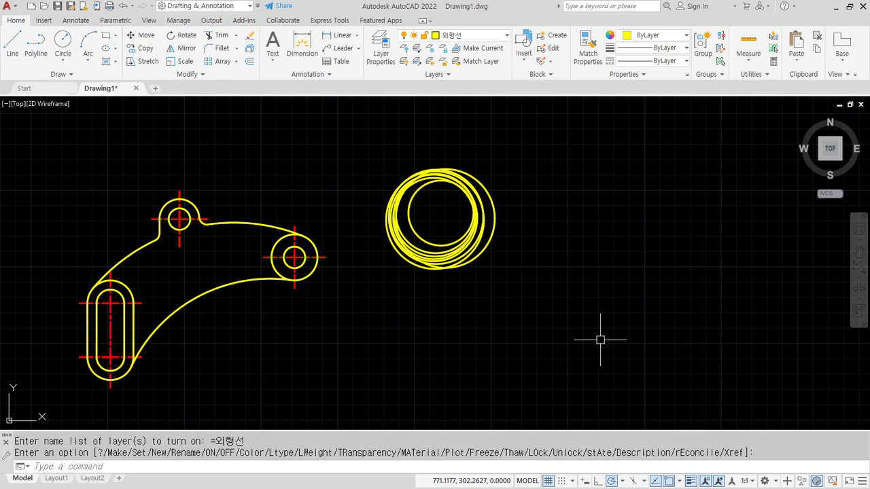
Erase the eight overlapping circles beside the bracket using a crossing selection
{"action": "left_click", "coordinate": [526, 292]}
{"action": "left_click", "coordinate": [415, 191]}
{"action": "type", "text": "e"}
{"action": "key", "text": "Return"}
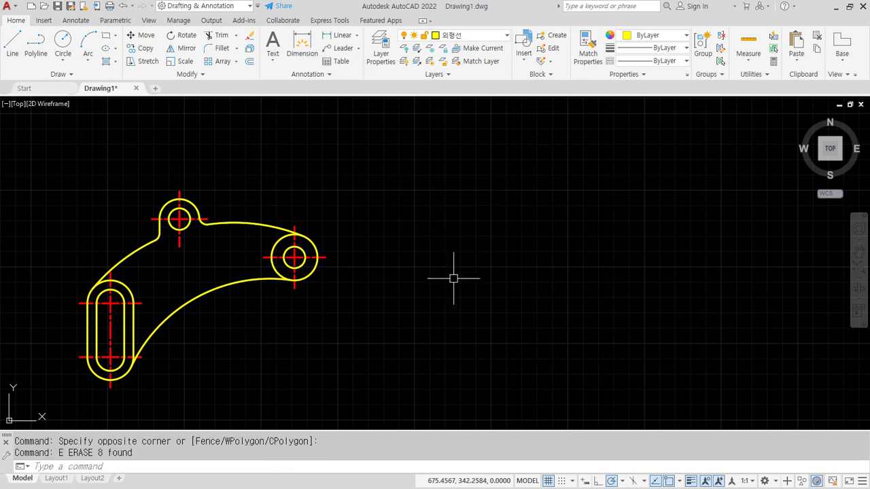
Turn off the current layer 외형선, accepting that newly created objects will not be displayed
{"action": "left_click", "coordinate": [477, 38]}
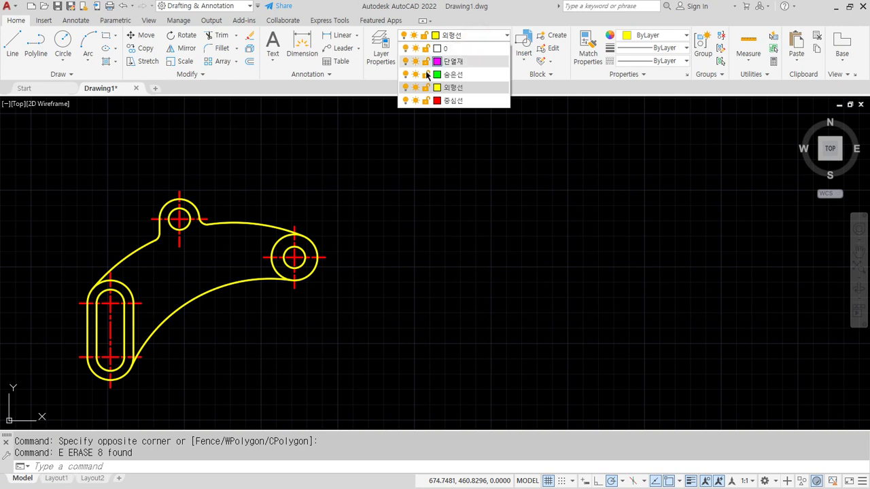
{"action": "left_click", "coordinate": [406, 89]}
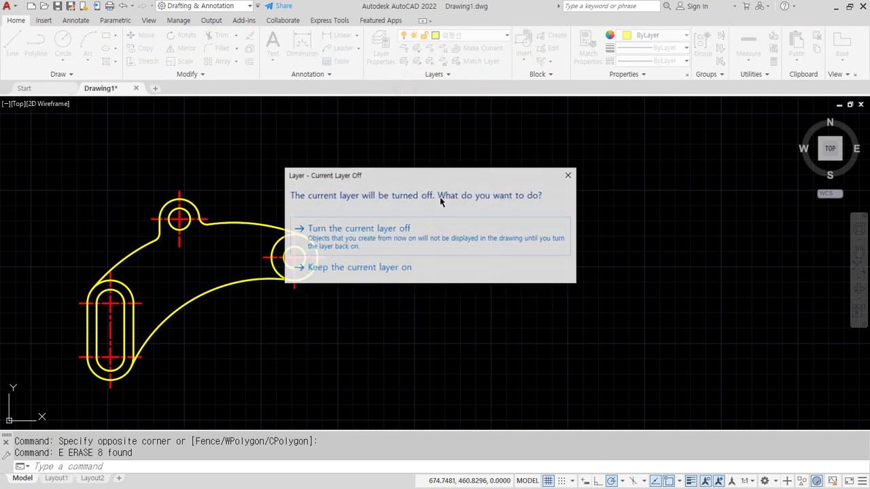
{"action": "left_click", "coordinate": [406, 240]}
Draw six overlapping circles with radii of about 30 to 35 to the right of the bracket on the hidden 외형선 layer
{"action": "type", "text": "c"}
{"action": "key", "text": "Return"}
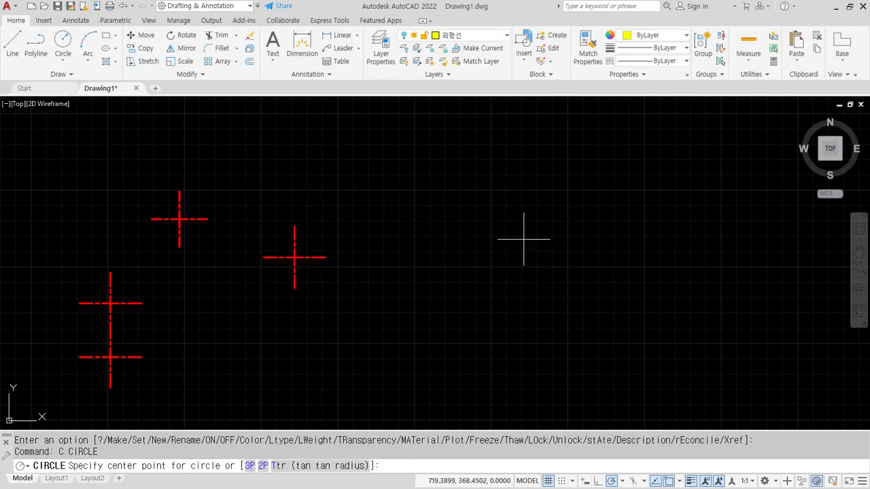
{"action": "left_click", "coordinate": [523, 237]}
{"action": "left_click", "coordinate": [523, 192]}
{"action": "key", "text": "Return"}
{"action": "left_click", "coordinate": [525, 242]}
{"action": "left_click", "coordinate": [525, 203]}
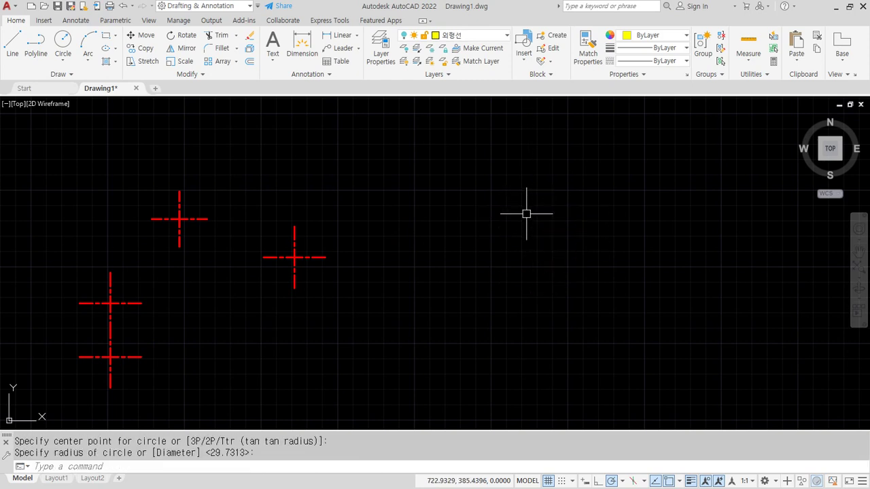
{"action": "key", "text": "Return"}
{"action": "left_click", "coordinate": [524, 242]}
{"action": "left_click", "coordinate": [520, 192]}
{"action": "key", "text": "Return"}
{"action": "left_click", "coordinate": [526, 238]}
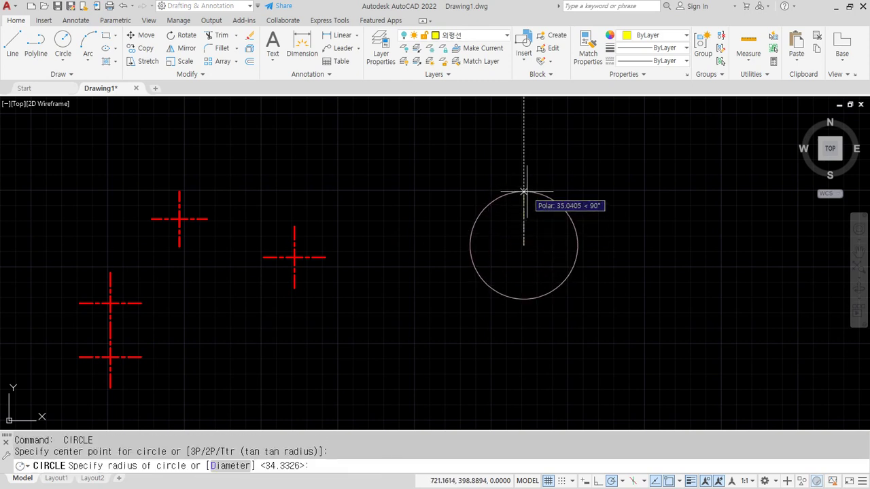
{"action": "left_click", "coordinate": [525, 190]}
{"action": "key", "text": "Return"}
{"action": "left_click", "coordinate": [527, 237]}
{"action": "left_click", "coordinate": [527, 192]}
{"action": "key", "text": "Return"}
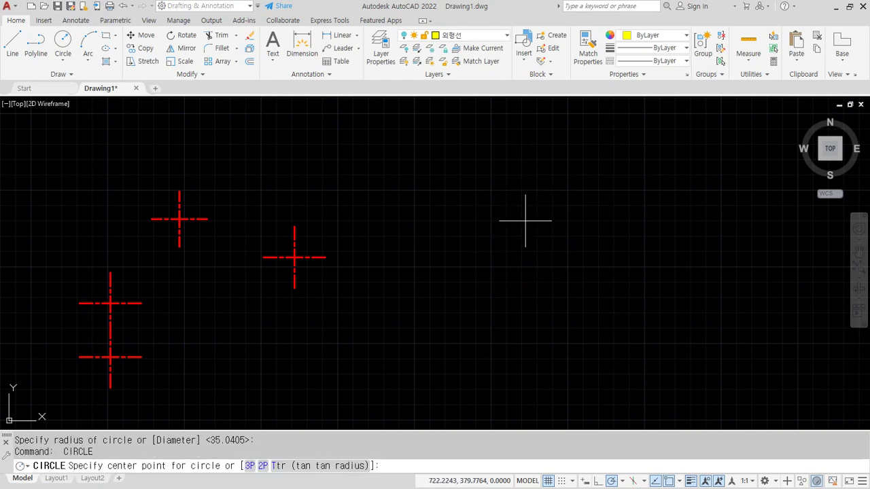
{"action": "left_click", "coordinate": [524, 220]}
{"action": "left_click", "coordinate": [525, 171]}
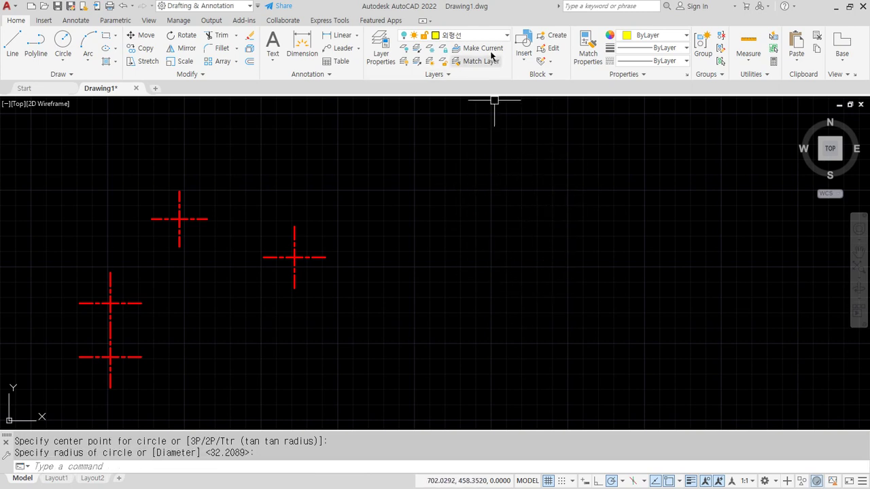
Turn the 외형선 layer back on
{"action": "left_click", "coordinate": [477, 35]}
{"action": "left_click", "coordinate": [405, 87]}
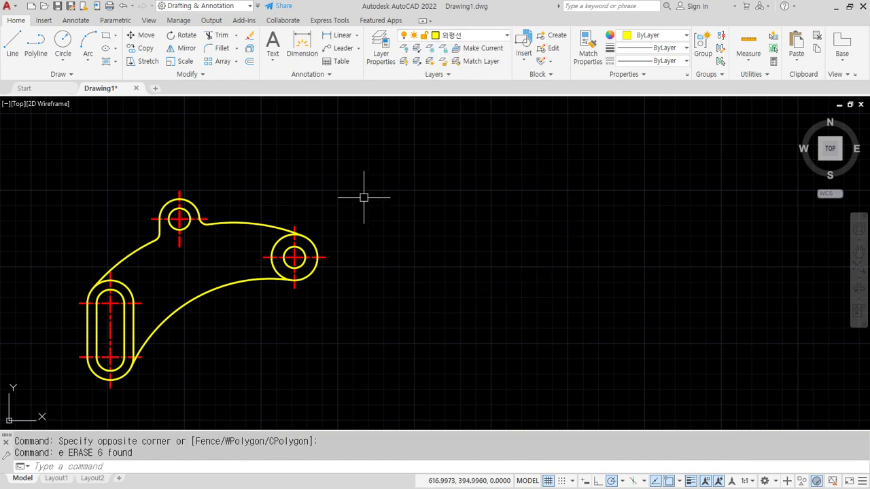
Open the layer properties and freeze the 중심선 layer
{"action": "type", "text": "l"}
{"action": "type", "text": "a"}
{"action": "key", "text": "Return"}
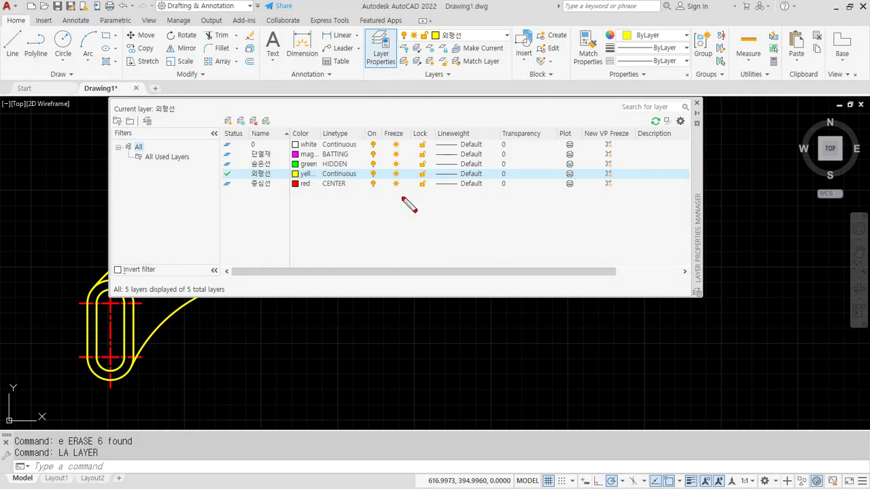
{"action": "mouse_move", "coordinate": [387, 202]}
{"action": "left_mouse_down"}
{"action": "mouse_move", "coordinate": [374, 133]}
{"action": "mouse_move", "coordinate": [416, 136]}
{"action": "mouse_move", "coordinate": [394, 192]}
{"action": "left_mouse_up"}
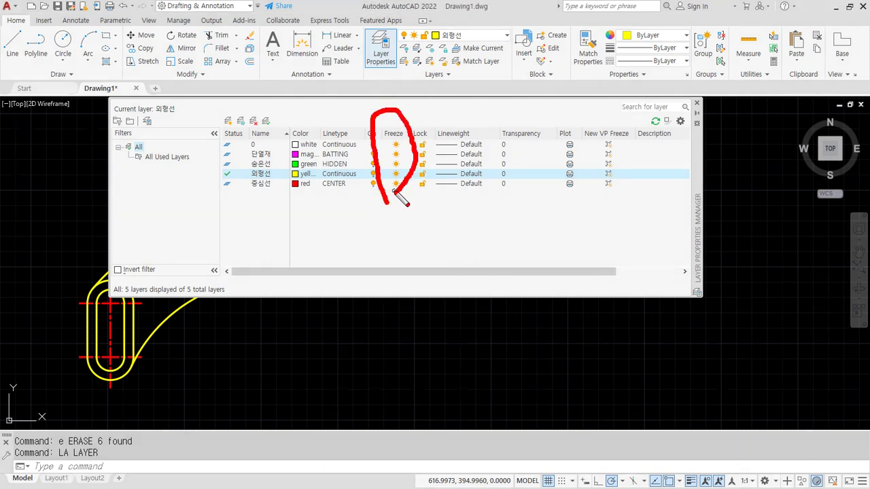
{"action": "key", "text": "Escape"}
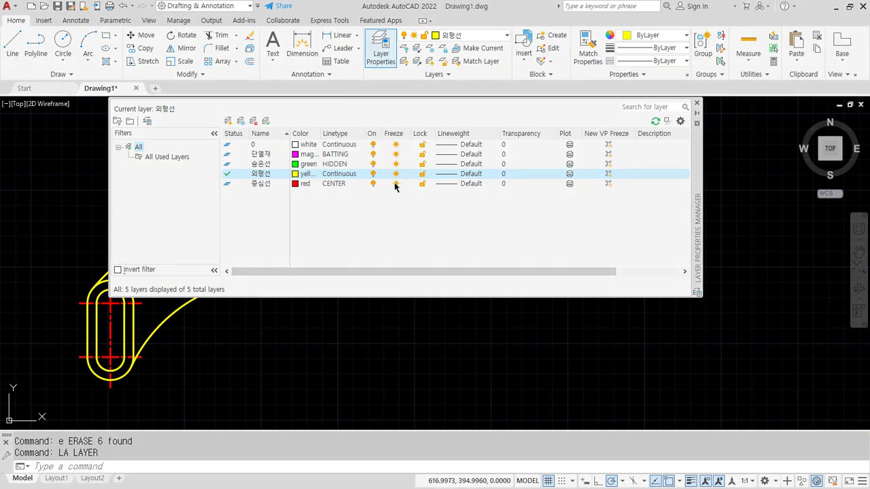
{"action": "left_click_drag", "start_coordinate": [696, 167], "coordinate": [778, 189]}
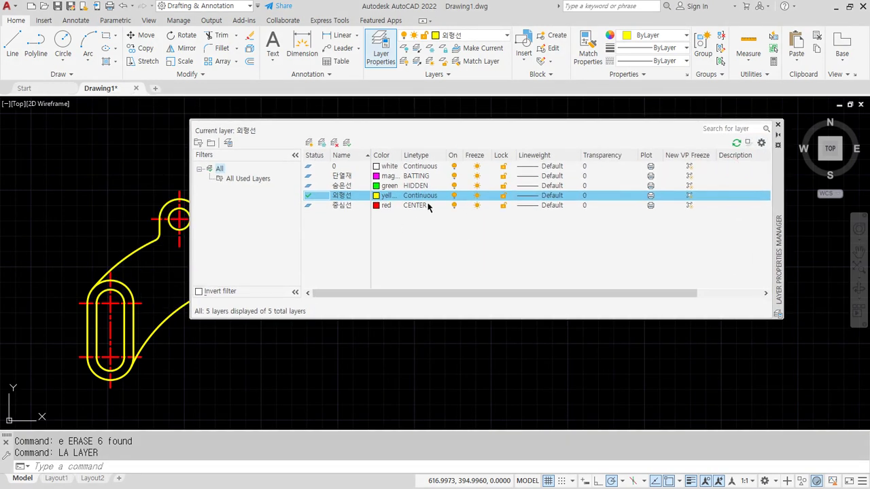
{"action": "left_click", "coordinate": [477, 205]}
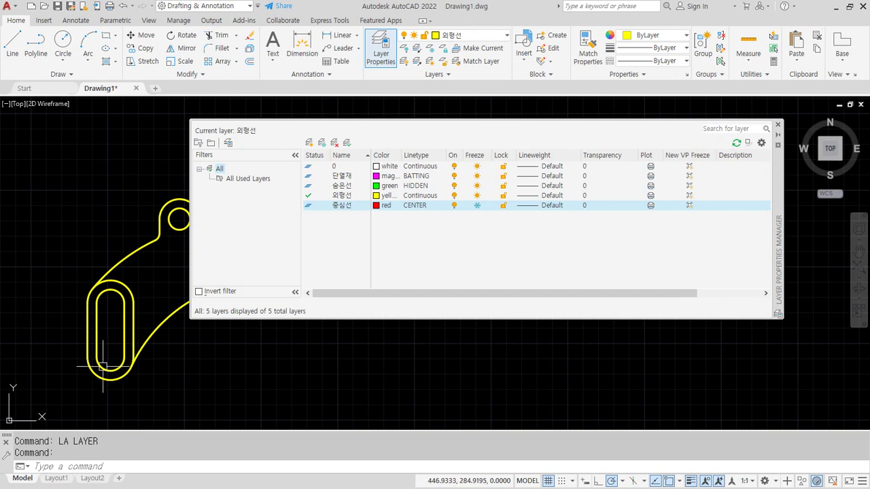
Close the layer properties and move all objects about 260 units horizontally to the right
{"action": "left_click", "coordinate": [778, 124]}
{"action": "type", "text": "m"}
{"action": "key", "text": "Return"}
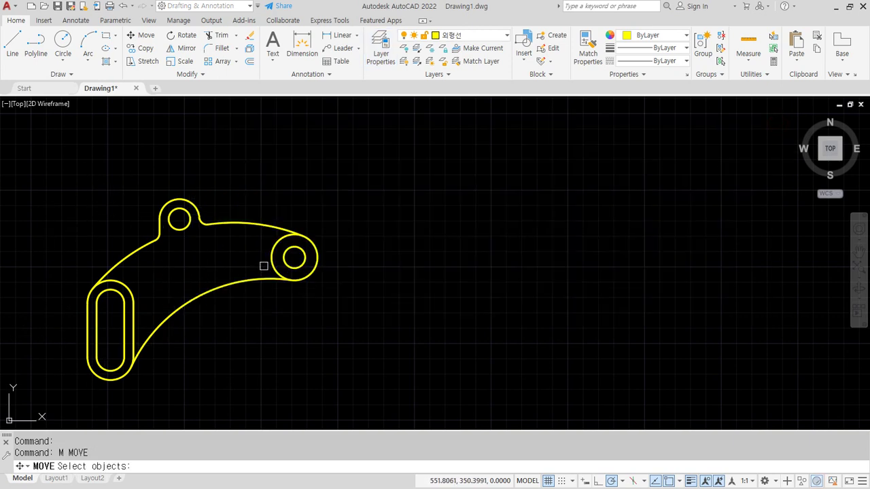
{"action": "type", "text": "all"}
{"action": "key", "text": "Return"}
{"action": "key", "text": "Return"}
{"action": "left_click", "coordinate": [210, 330]}
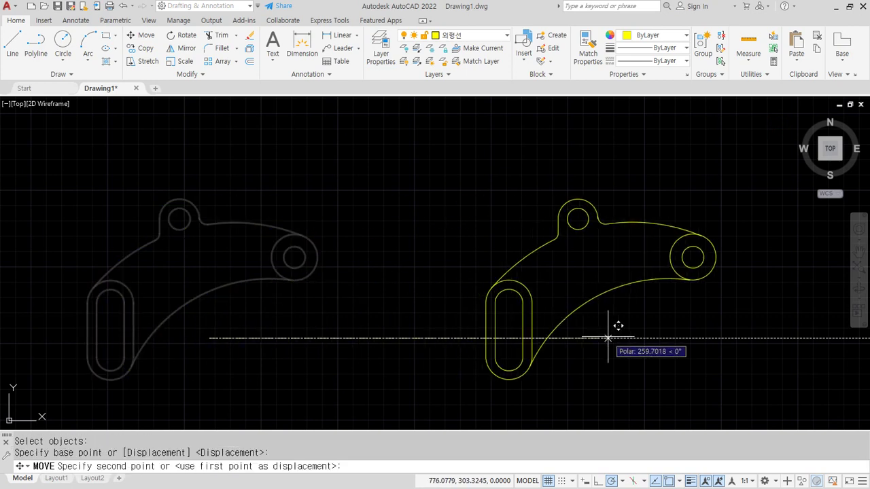
{"action": "left_click", "coordinate": [606, 332]}
Thaw the 중심선 layer to compare the centerlines with the moved bracket outline
{"action": "left_click", "coordinate": [477, 36]}
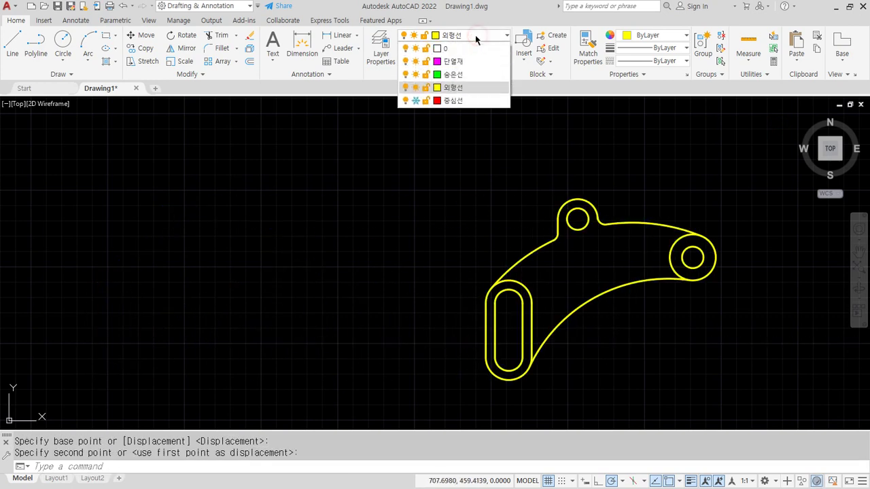
{"action": "left_click", "coordinate": [415, 101]}
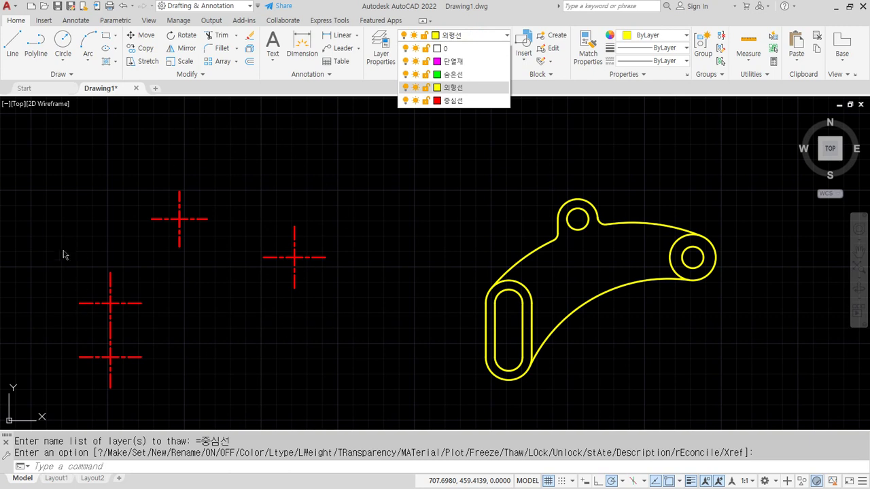
{"action": "key", "text": "Escape"}
{"action": "key", "text": "Escape"}
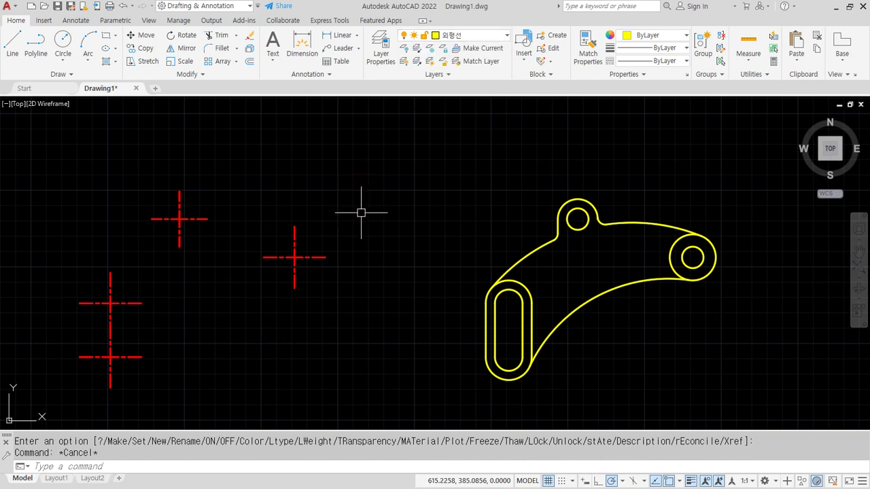
Undo the layer thaw and the move of all objects
{"action": "key", "text": "ctrl+z"}
{"action": "key", "text": "ctrl+z"}
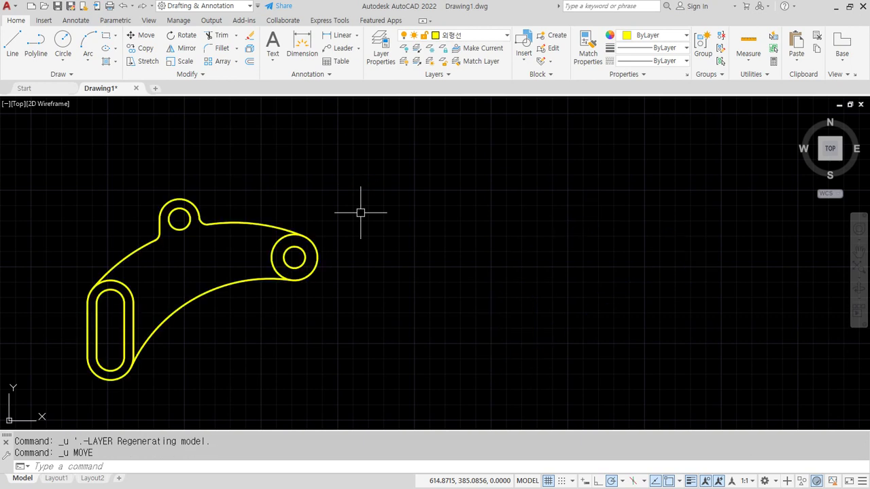
Reopen the layer properties and thaw the 중심선 layer
{"action": "type", "text": "LA"}
{"action": "key", "text": "Return"}
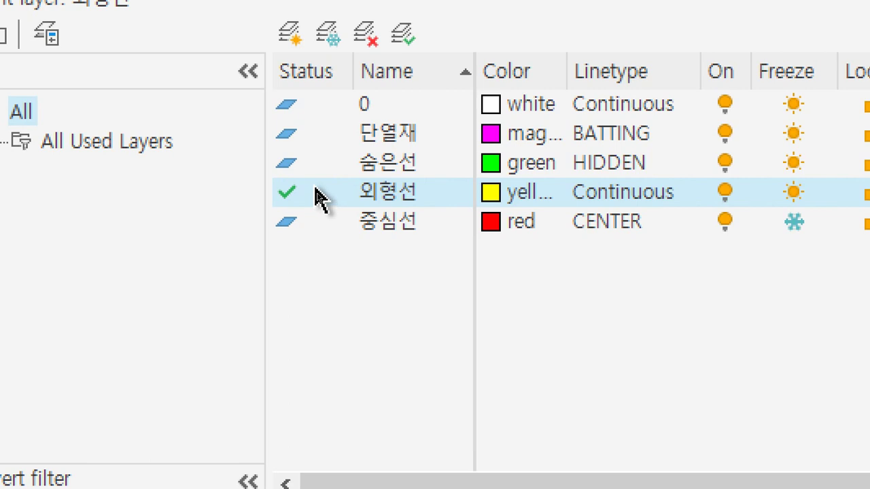
{"action": "left_click", "coordinate": [795, 229]}
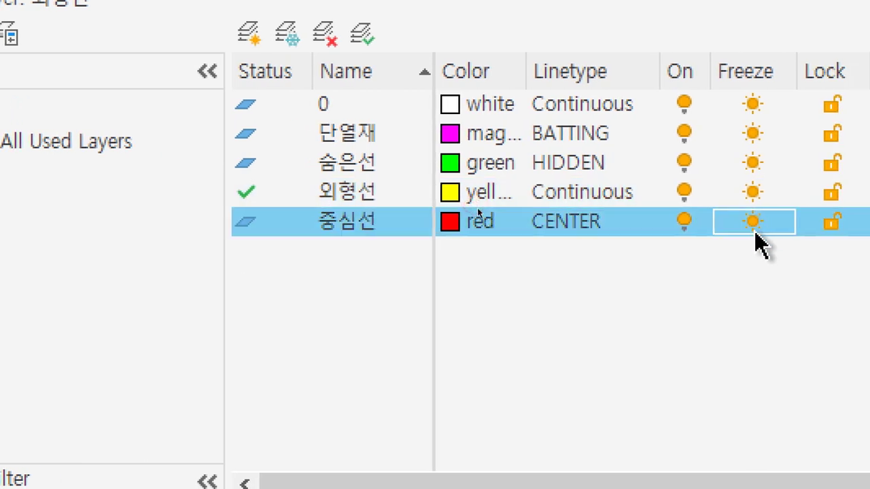
Try to freeze the current layer 외형선 and dismiss the warning
{"action": "left_click", "coordinate": [334, 193]}
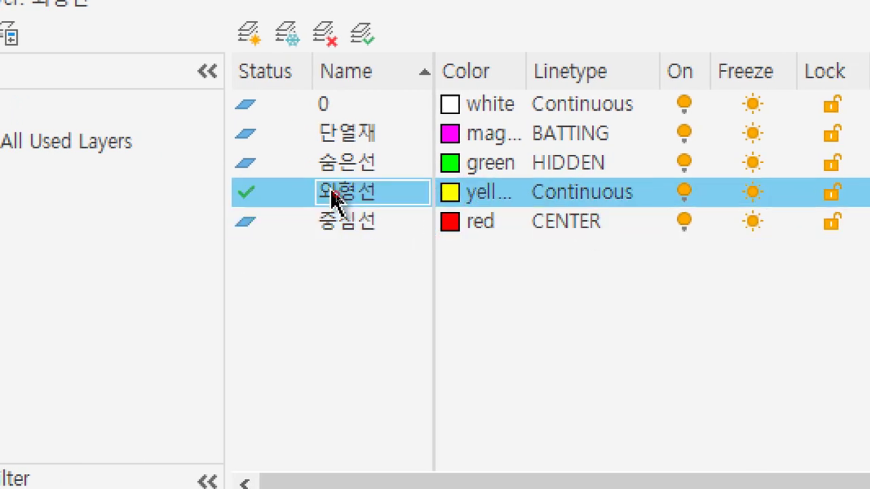
{"action": "left_click", "coordinate": [752, 194]}
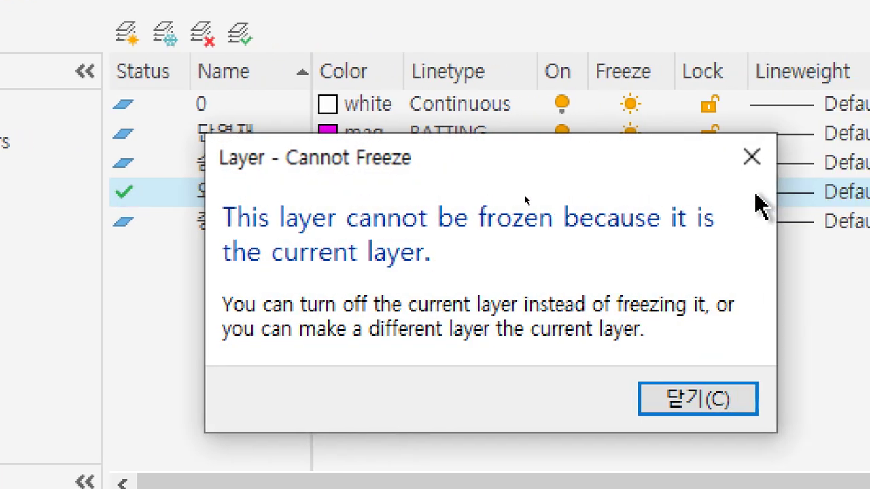
{"action": "left_click_drag", "start_coordinate": [539, 143], "coordinate": [540, 218]}
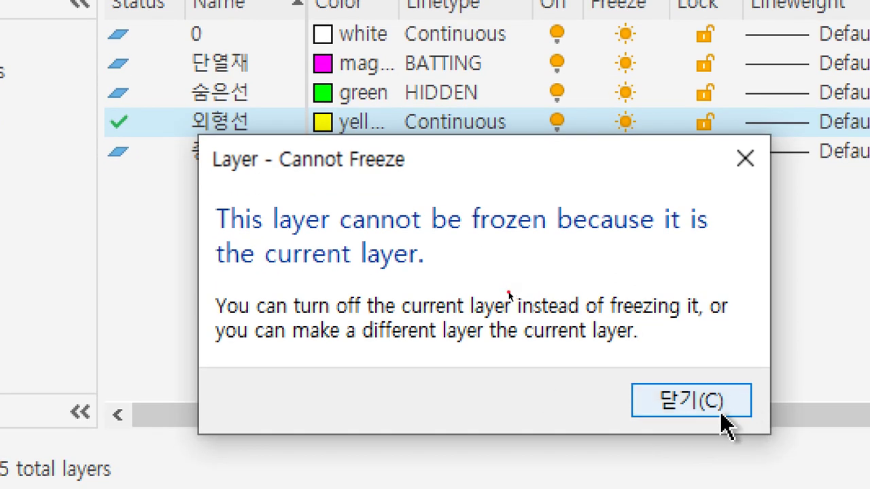
{"action": "left_click", "coordinate": [713, 475]}
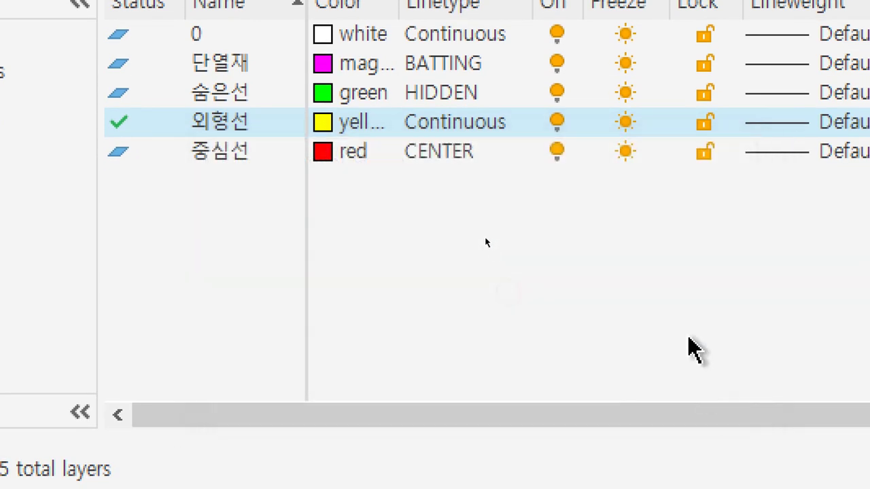
Freeze layers 숨은선, 단열재, 0 and 중심선, and try to freeze the current layer 외형선 as well
{"action": "left_click", "coordinate": [633, 94]}
{"action": "left_click", "coordinate": [626, 63]}
{"action": "left_click", "coordinate": [627, 34]}
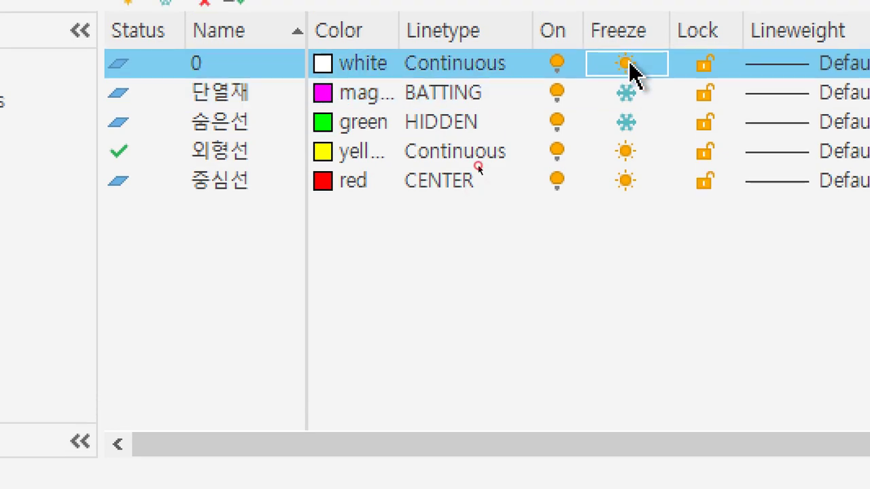
{"action": "left_click", "coordinate": [626, 181]}
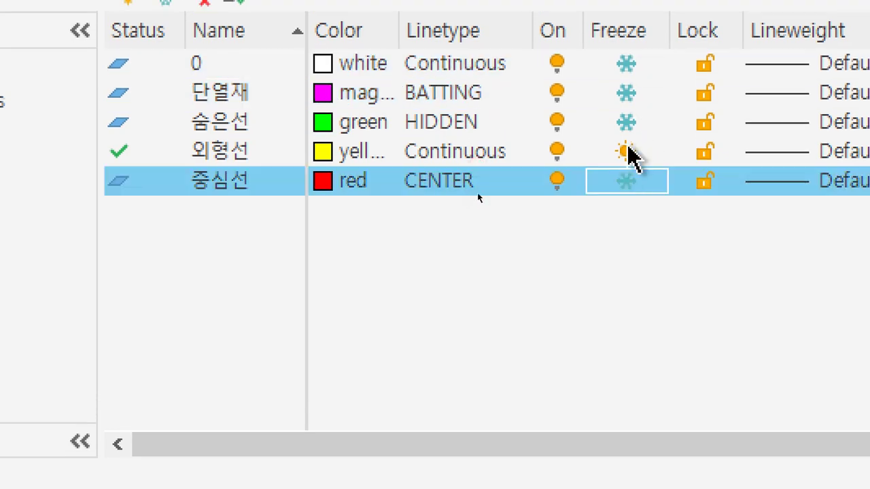
{"action": "left_click", "coordinate": [626, 151]}
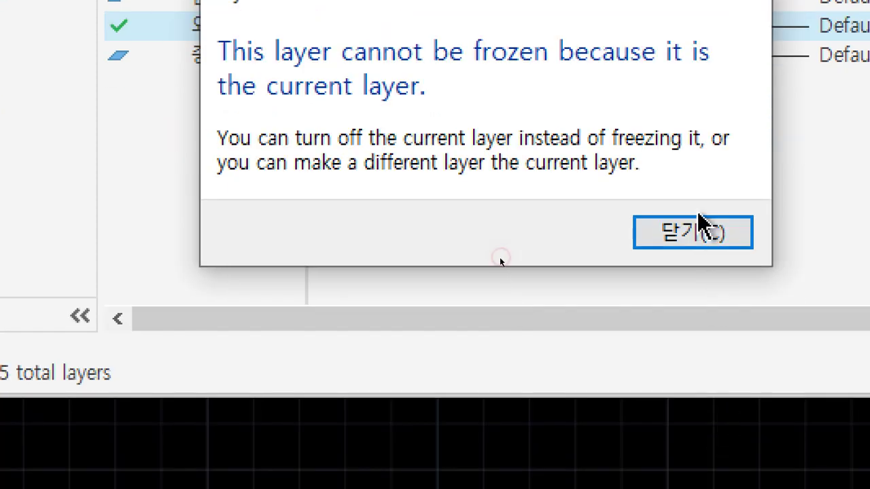
{"action": "left_click", "coordinate": [683, 229]}
Thaw the four frozen layers 중심선, 숨은선, 단열재 and 0
{"action": "left_click", "coordinate": [626, 199]}
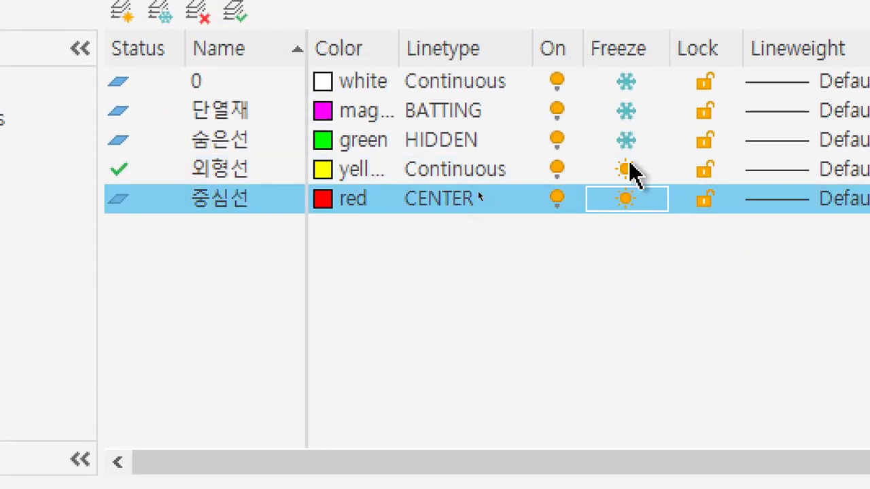
{"action": "left_click", "coordinate": [626, 140]}
{"action": "left_click", "coordinate": [626, 111]}
{"action": "left_click", "coordinate": [626, 82]}
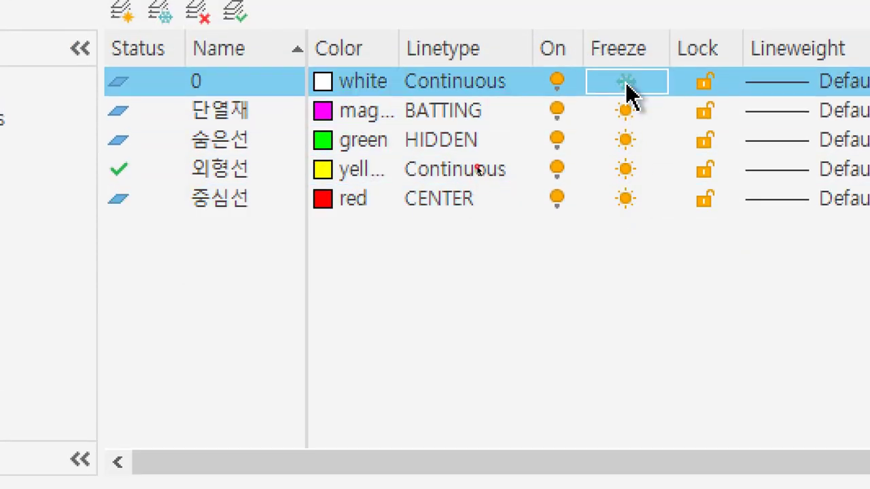
{"action": "left_click", "coordinate": [625, 81]}
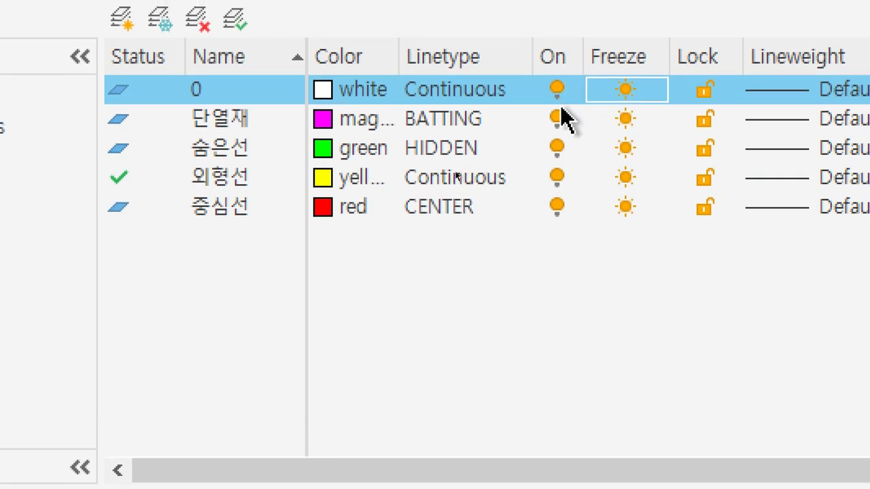
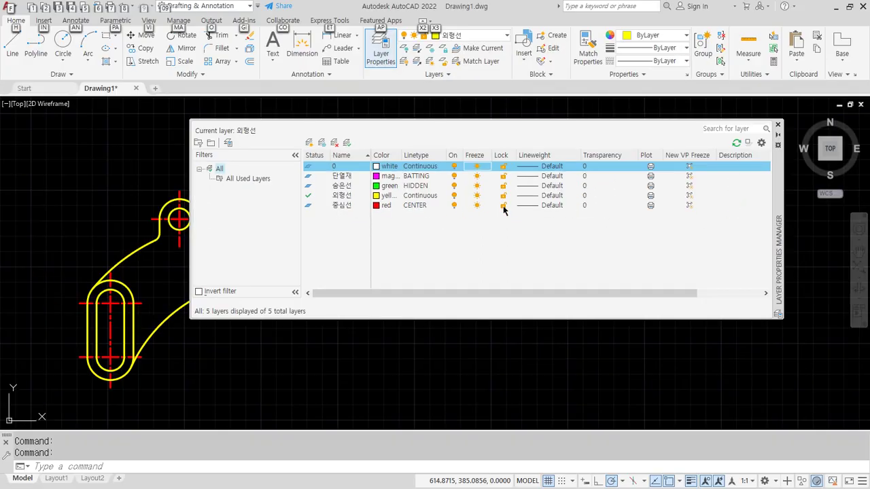
Lock the 중심선 layer to check its faded centerlines up close, and unlock it again
{"action": "left_click", "coordinate": [504, 207]}
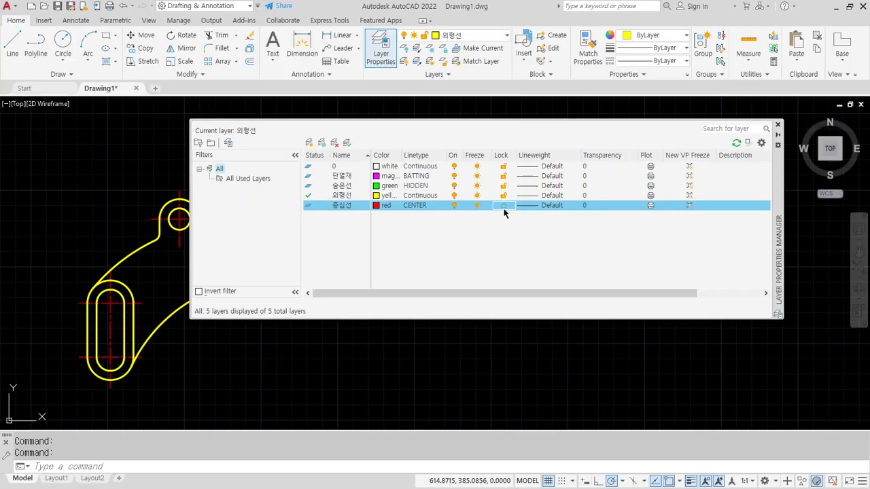
{"action": "scroll", "coordinate": [97, 311], "scroll_direction": "up", "scroll_amount": 5}
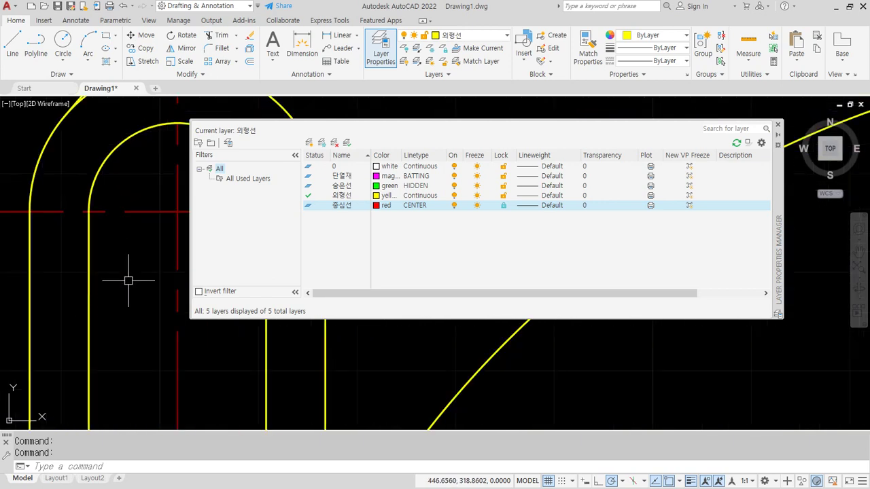
{"action": "left_click", "coordinate": [504, 206]}
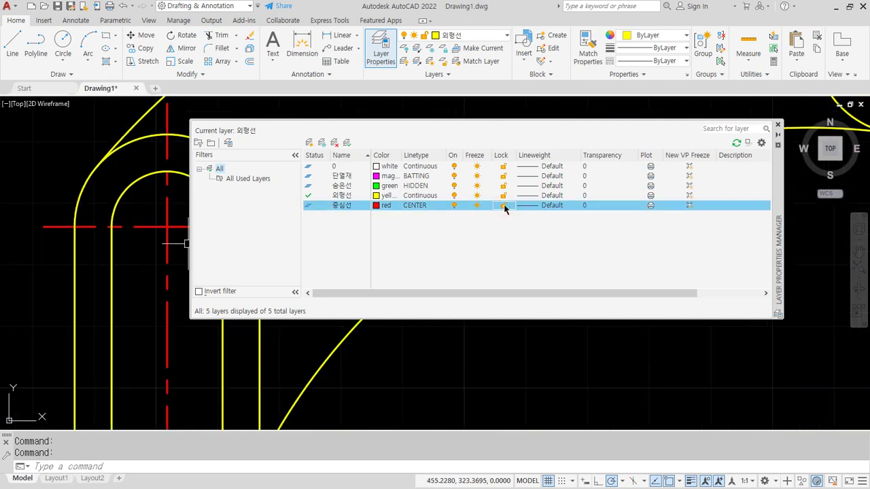
Lock the 중심선 layer and close the layer manager
{"action": "left_click", "coordinate": [504, 206]}
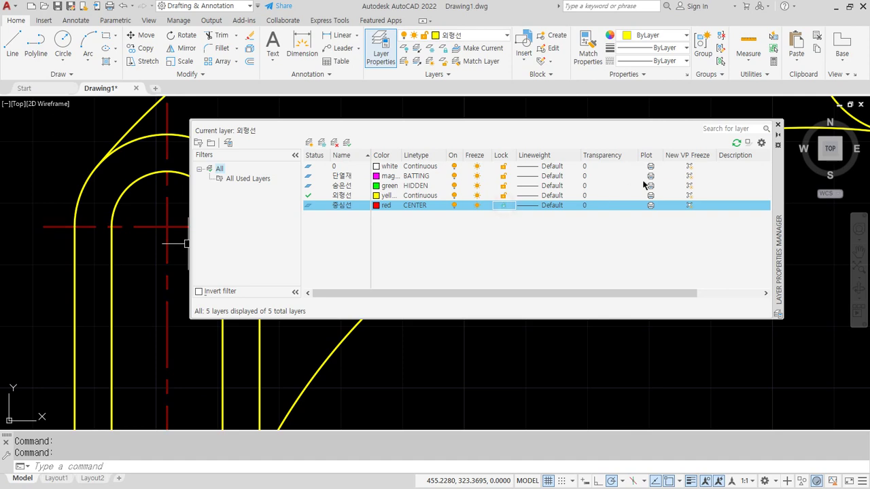
{"action": "left_click", "coordinate": [778, 125]}
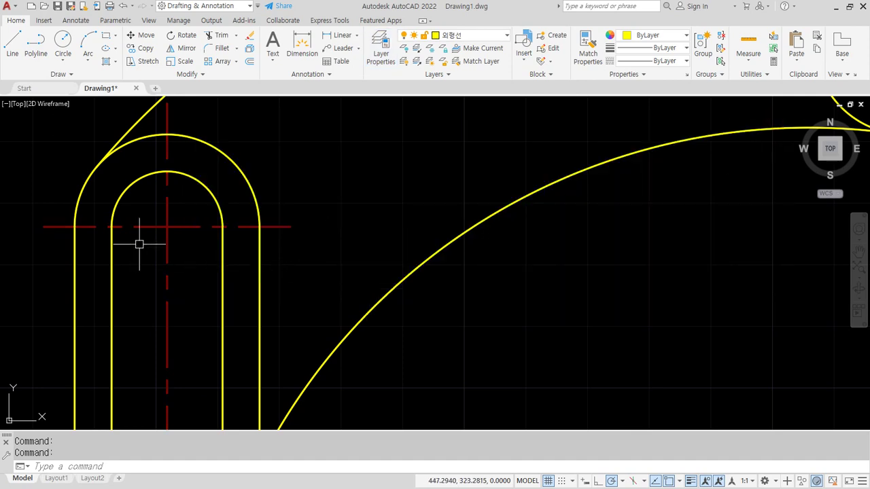
Move all objects about 218 units horizontally to the right with the 중심선 layer locked, and undo the move
{"action": "scroll", "coordinate": [139, 243], "scroll_direction": "down", "scroll_amount": 5}
{"action": "middle_click_drag", "start_coordinate": [227, 262], "coordinate": [237, 288]}
{"action": "type", "text": "m"}
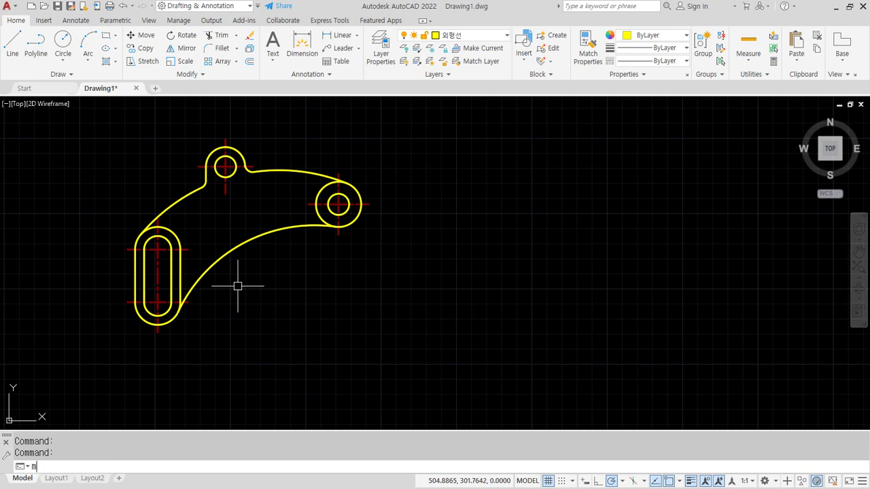
{"action": "key", "text": "Return"}
{"action": "type", "text": "all"}
{"action": "key", "text": "Return"}
{"action": "left_click", "coordinate": [231, 317]}
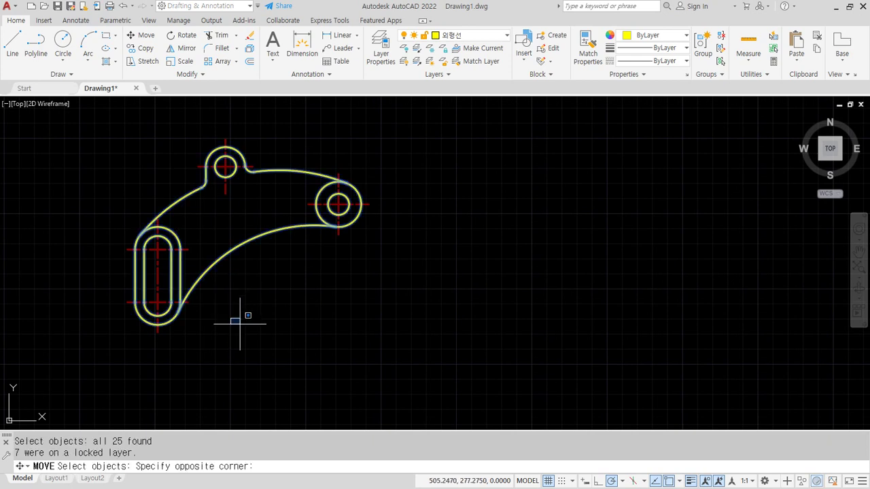
{"action": "left_click", "coordinate": [243, 328]}
{"action": "key", "text": "Return"}
{"action": "left_click", "coordinate": [235, 327]}
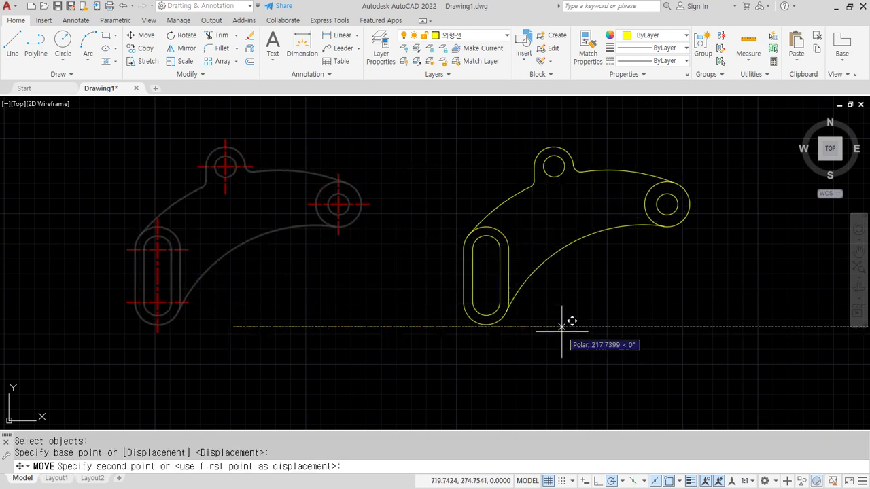
{"action": "left_click", "coordinate": [562, 327]}
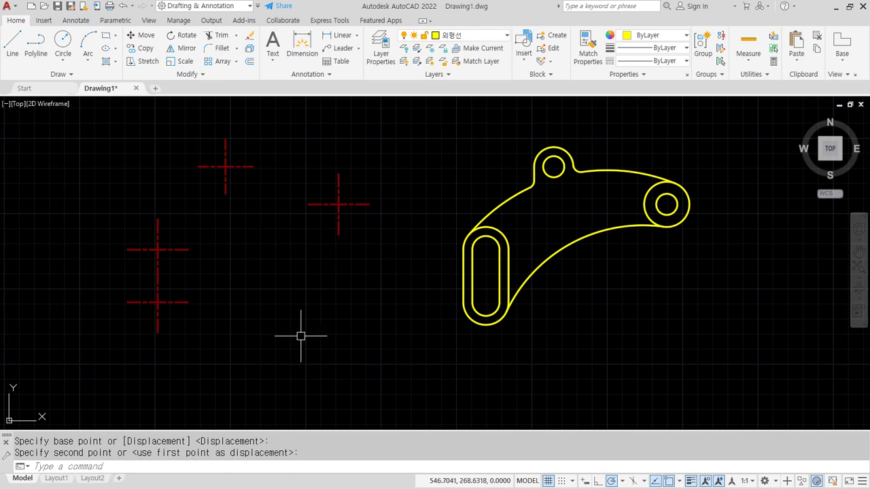
{"action": "key", "text": "ctrl+z"}
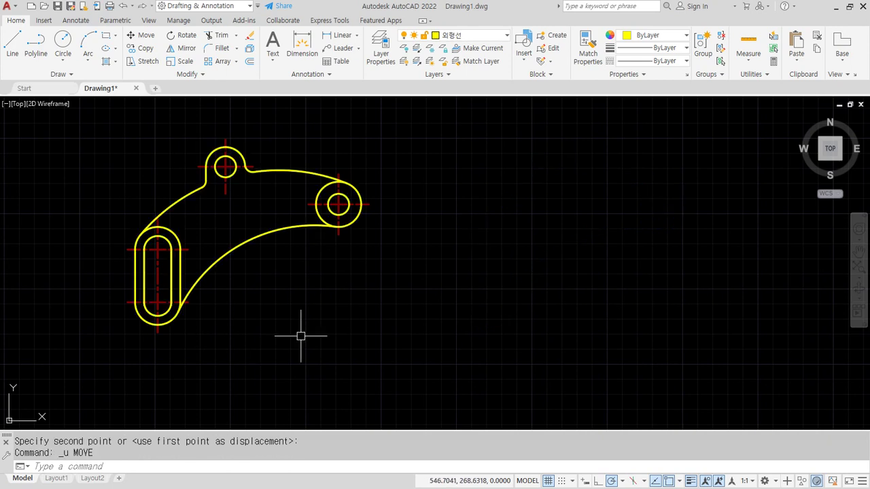
Unlock the 중심선 layer and lock the current layer 외형선 instead
{"action": "left_click", "coordinate": [476, 35]}
{"action": "left_click", "coordinate": [426, 101]}
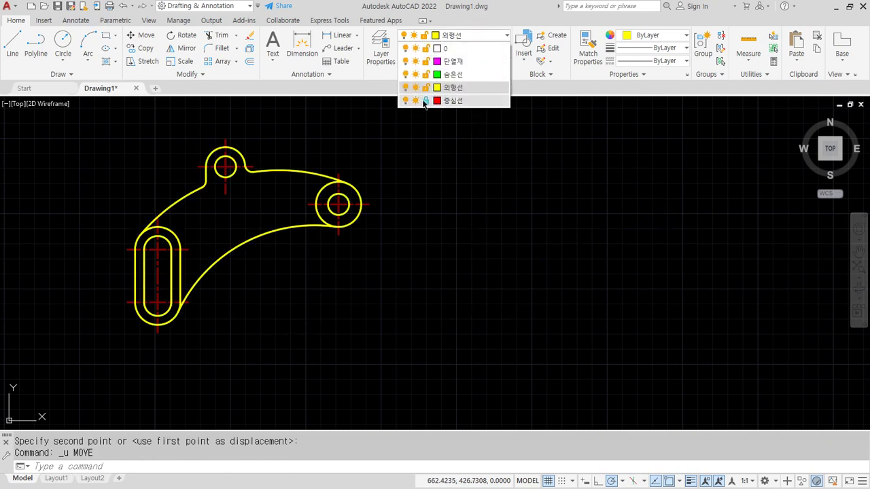
{"action": "left_click", "coordinate": [426, 89]}
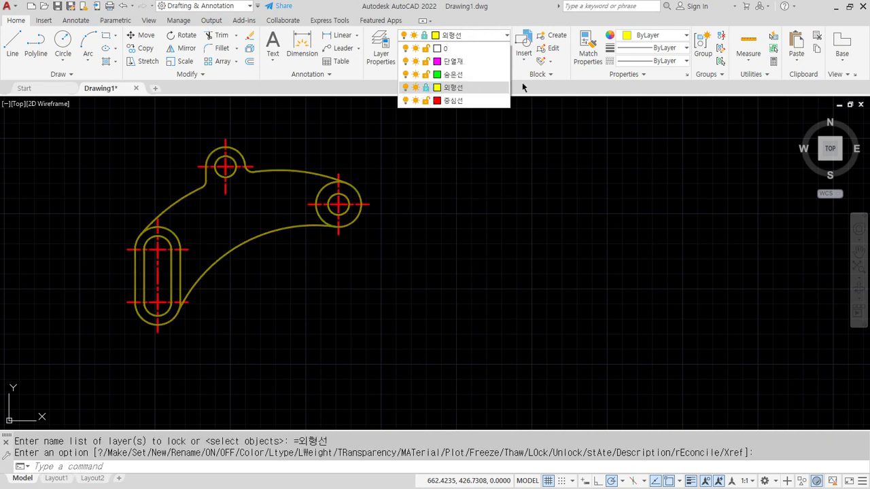
{"action": "left_click", "coordinate": [475, 229]}
{"action": "left_click", "coordinate": [313, 151]}
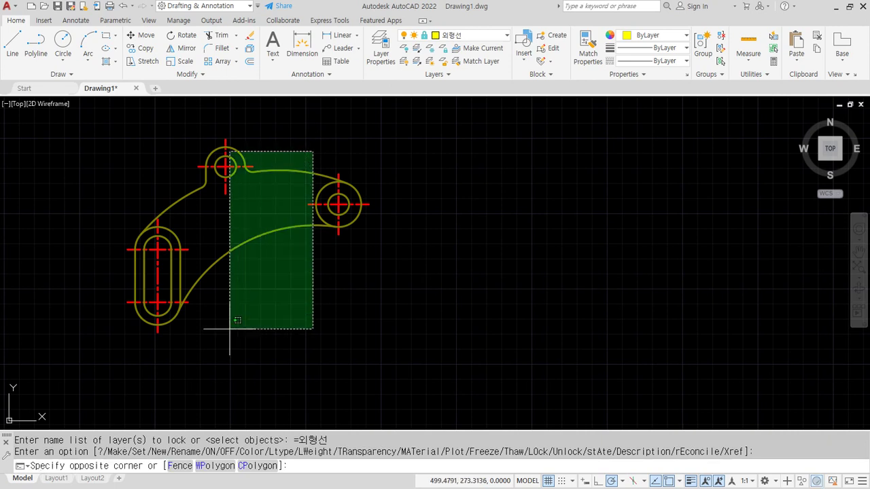
{"action": "key", "text": "Escape"}
{"action": "key", "text": "Escape"}
Try to trim the bracket's upper and lower outline arcs on the locked 외형선 layer with a fence across them
{"action": "type", "text": "tr"}
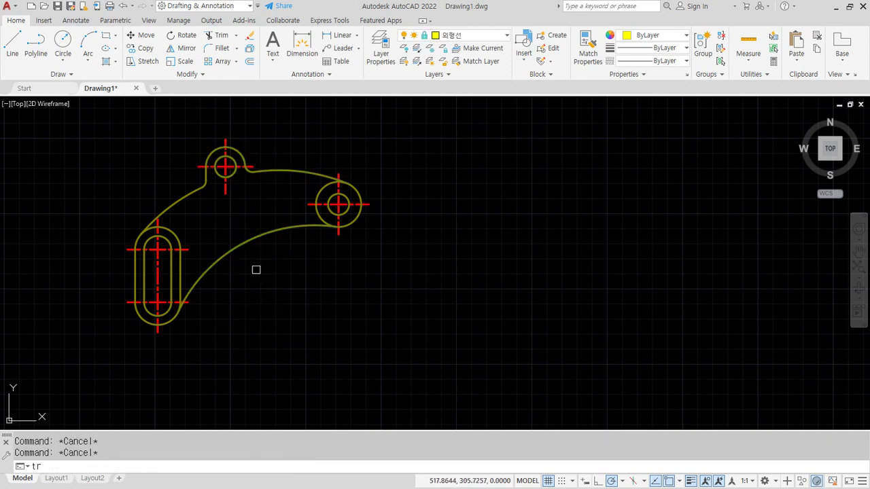
{"action": "key", "text": "Return"}
{"action": "left_click", "coordinate": [281, 295]}
{"action": "left_click", "coordinate": [157, 164]}
{"action": "left_click", "coordinate": [156, 163]}
{"action": "key", "text": "Return"}
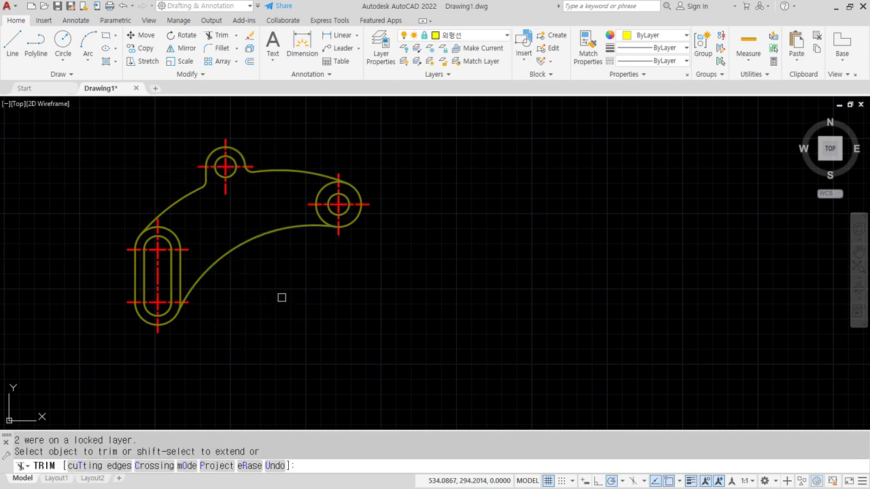
{"action": "key", "text": "Escape"}
{"action": "key", "text": "Escape"}
Draw five overlapping circles with radii of about 26 to 32 units beside the bracket on the locked 외형선 layer
{"action": "type", "text": "c"}
{"action": "key", "text": "Return"}
{"action": "left_click", "coordinate": [467, 254]}
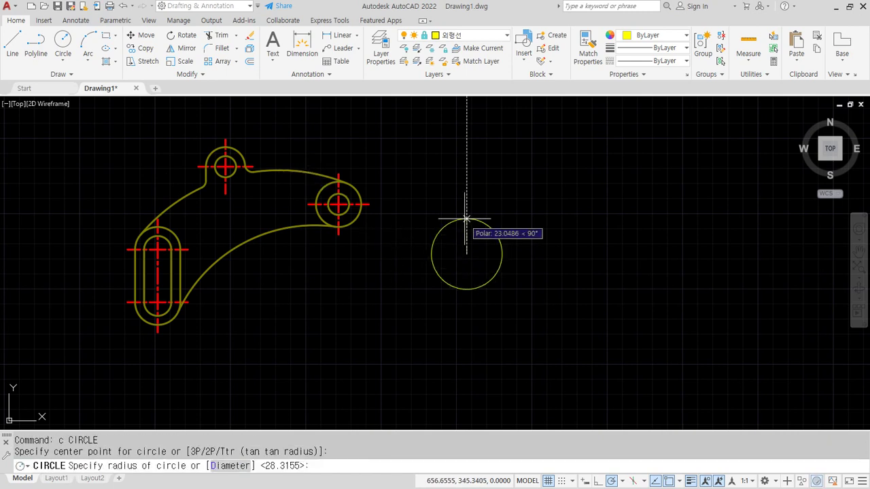
{"action": "left_click", "coordinate": [467, 215]}
{"action": "key", "text": "Return"}
{"action": "left_click", "coordinate": [467, 254]}
{"action": "left_click", "coordinate": [469, 203]}
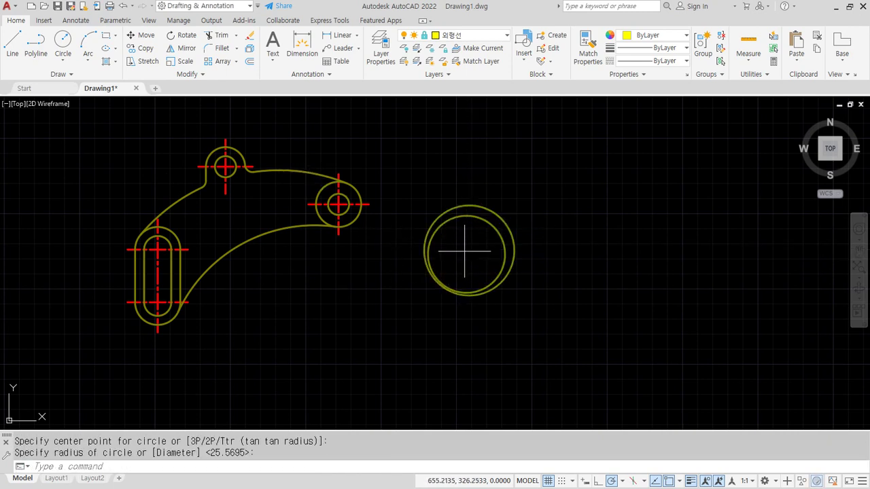
{"action": "key", "text": "Return"}
{"action": "left_click", "coordinate": [467, 253]}
{"action": "left_click", "coordinate": [467, 200]}
{"action": "key", "text": "Return"}
{"action": "left_click", "coordinate": [465, 252]}
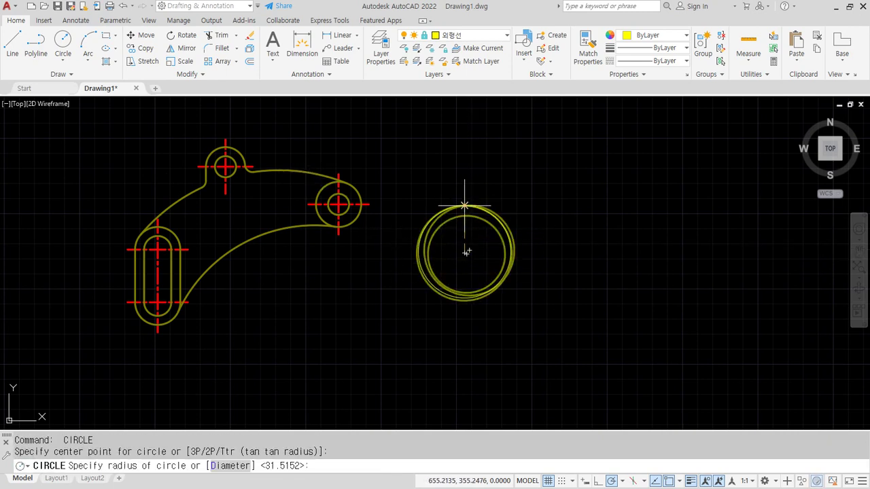
{"action": "left_click", "coordinate": [466, 213]}
{"action": "key", "text": "Return"}
{"action": "left_click", "coordinate": [466, 250]}
{"action": "left_click", "coordinate": [462, 207]}
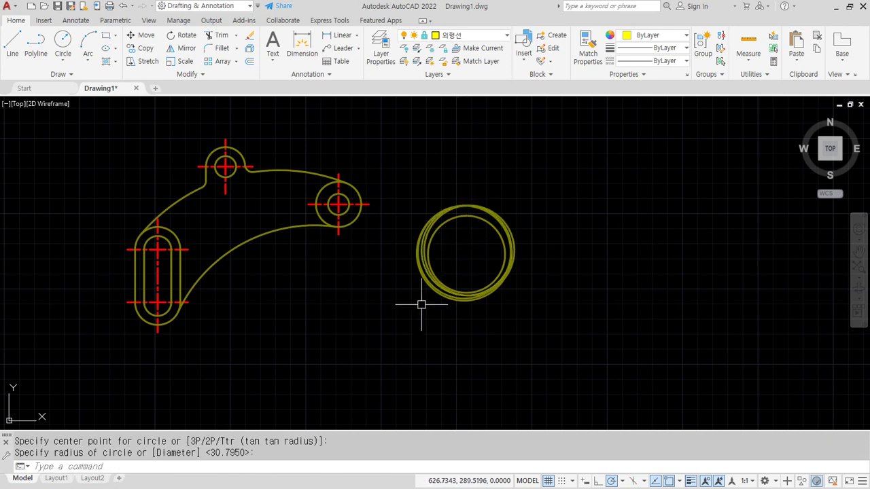
Try to erase the five overlapping circles while the 외형선 layer is locked
{"action": "left_click", "coordinate": [531, 333]}
{"action": "left_click", "coordinate": [475, 263]}
{"action": "key", "text": "Delete"}
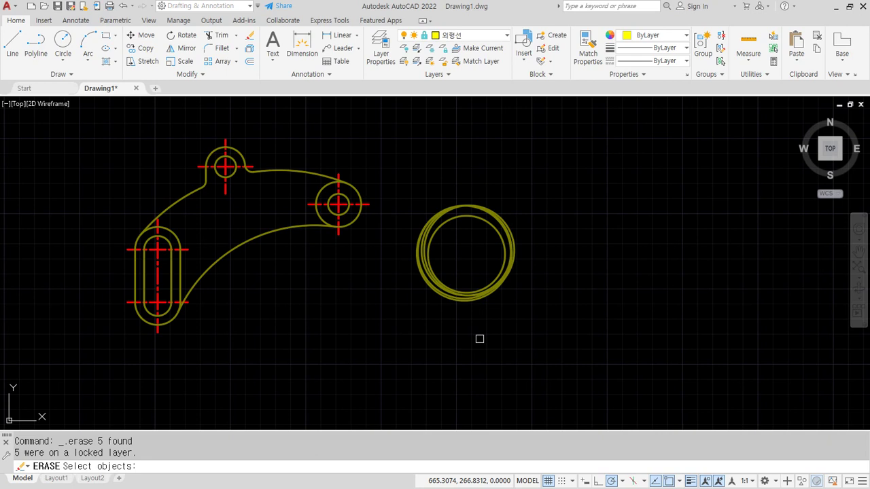
{"action": "key", "text": "Escape"}
Unlock the 외형선 layer and delete the five overlapping circles beside the bracket
{"action": "left_click", "coordinate": [488, 36]}
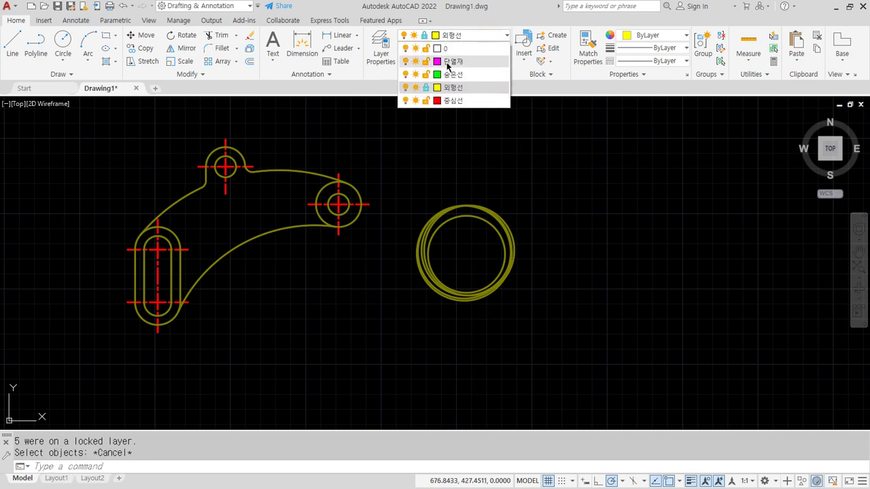
{"action": "left_click", "coordinate": [425, 87]}
{"action": "left_click", "coordinate": [593, 284]}
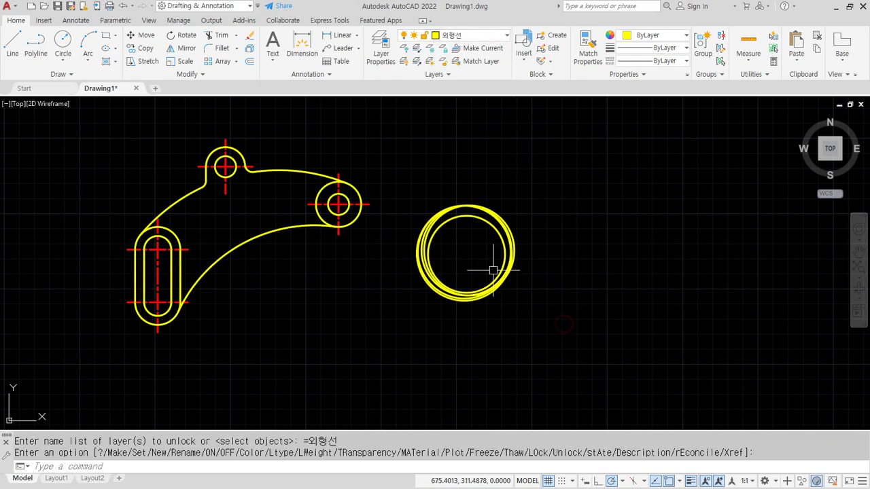
{"action": "left_click", "coordinate": [495, 266]}
{"action": "left_click", "coordinate": [381, 394]}
{"action": "key", "text": "Delete"}
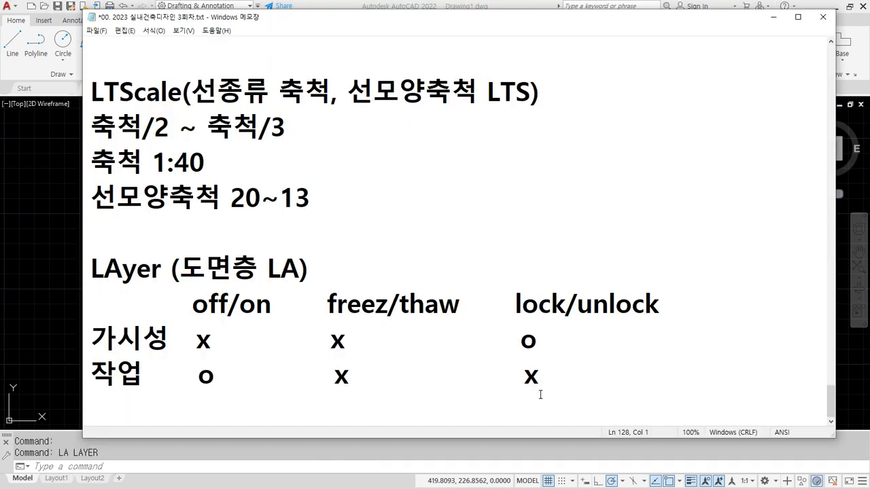
Switch to the Notepad notes and add the lines "선관련명령 Line", "원관련명령 Circle" and "기타" below the layer table
{"action": "key", "text": "Return"}
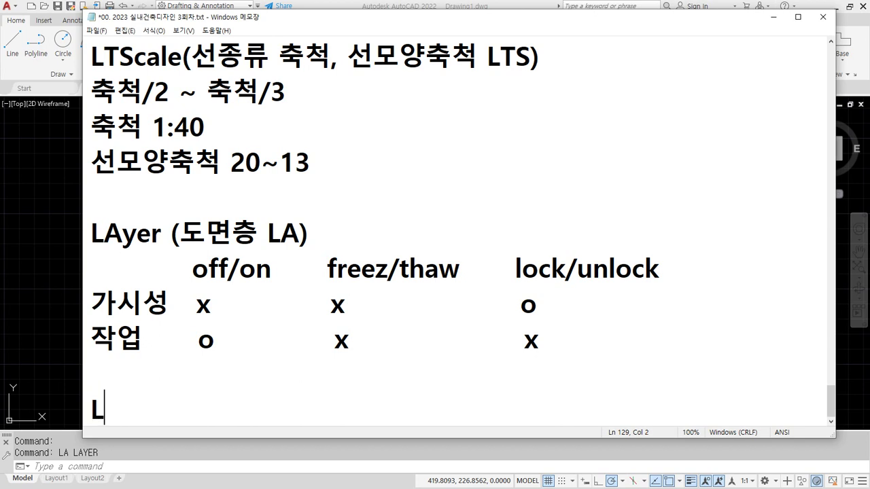
{"action": "type", "text": "선관련명령"}
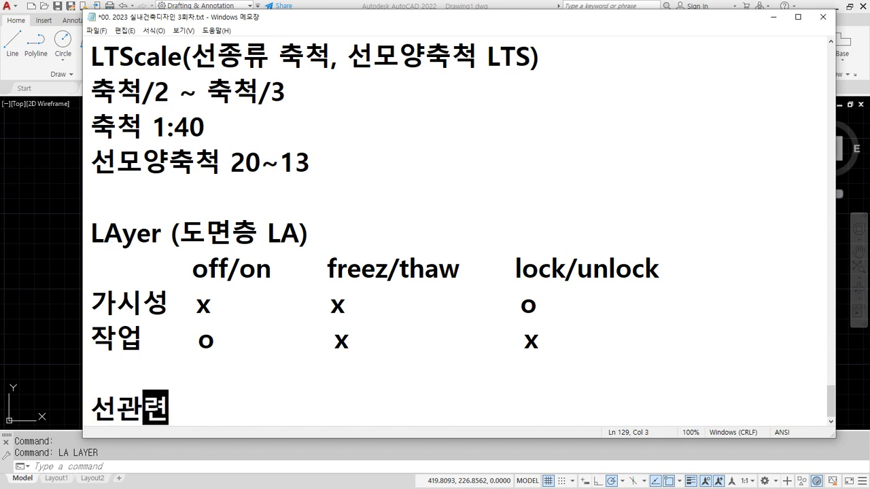
{"action": "key", "text": "Return"}
{"action": "type", "text": "원관련ㅁ"}
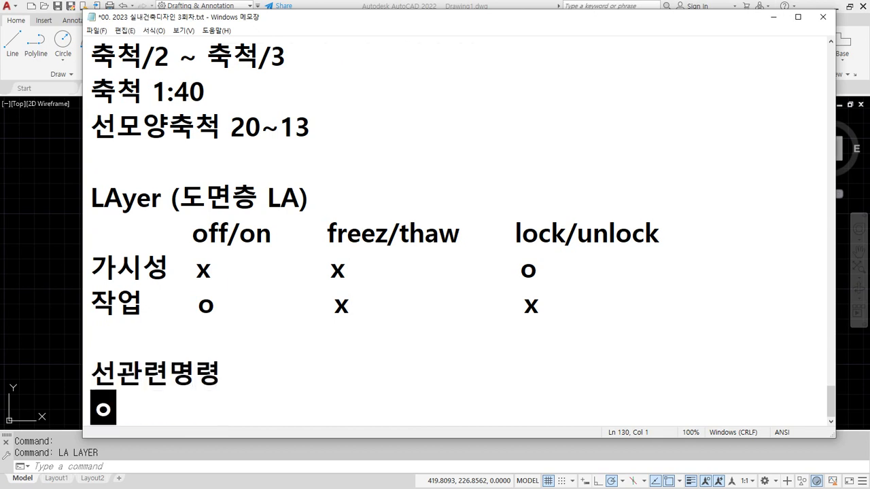
{"action": "type", "text": "명령"}
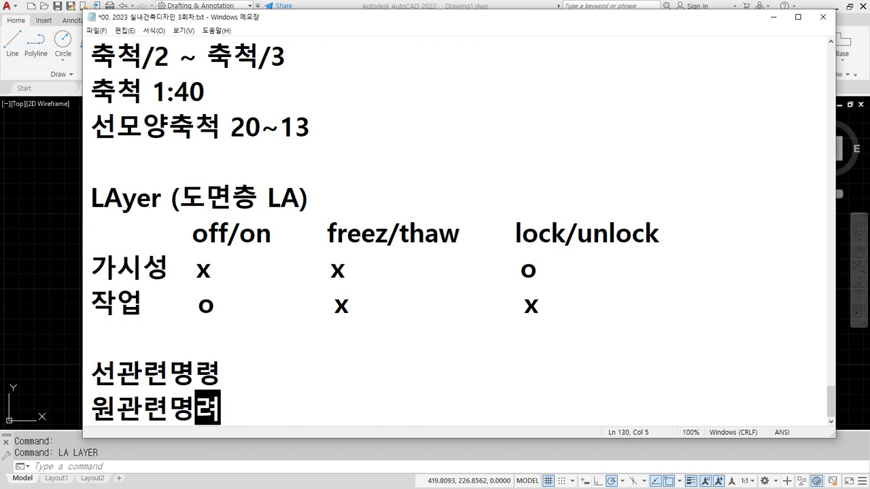
{"action": "key", "text": "Return"}
{"action": "type", "text": "기타"}
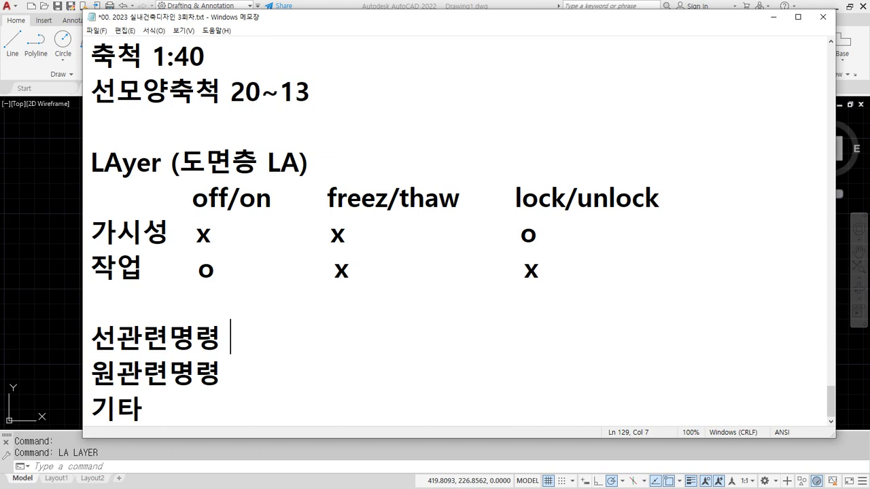
{"action": "type", "text": "ne"}
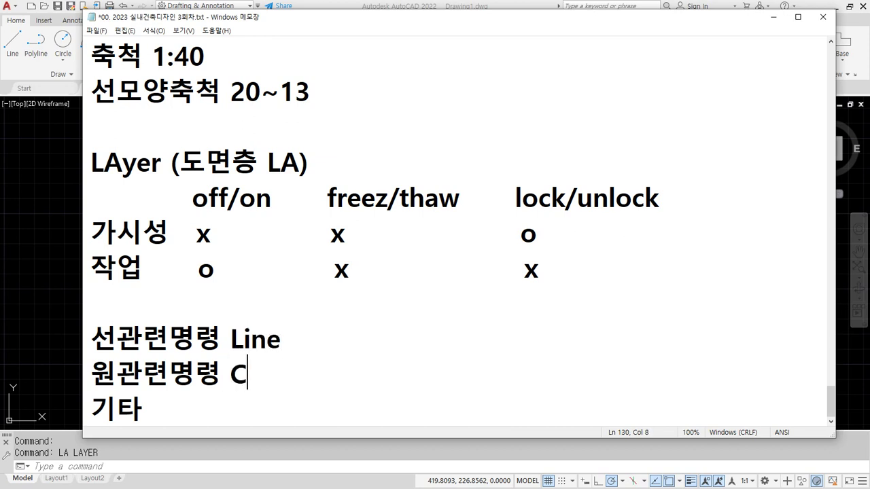
{"action": "type", "text": "ircle"}
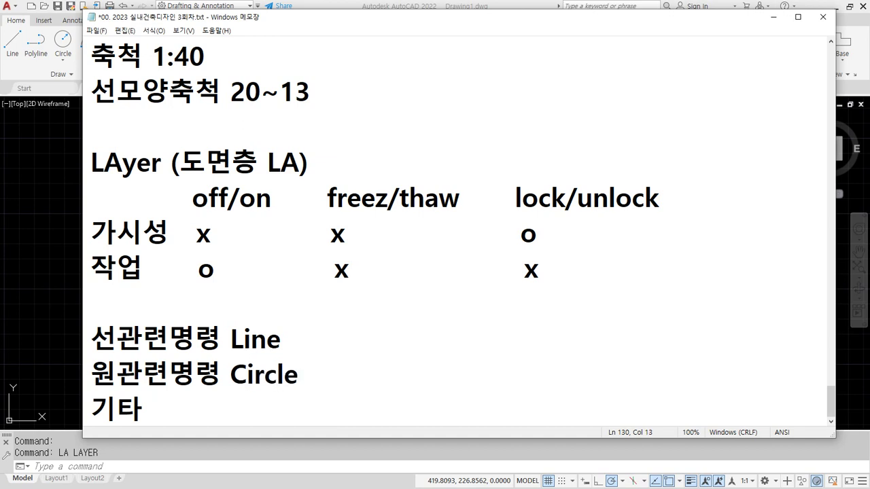
Insert the line "XLine(무한선 XL), ray, RECtang, POLygon" below the "선관련명령 Line" heading
{"action": "key", "text": "Return"}
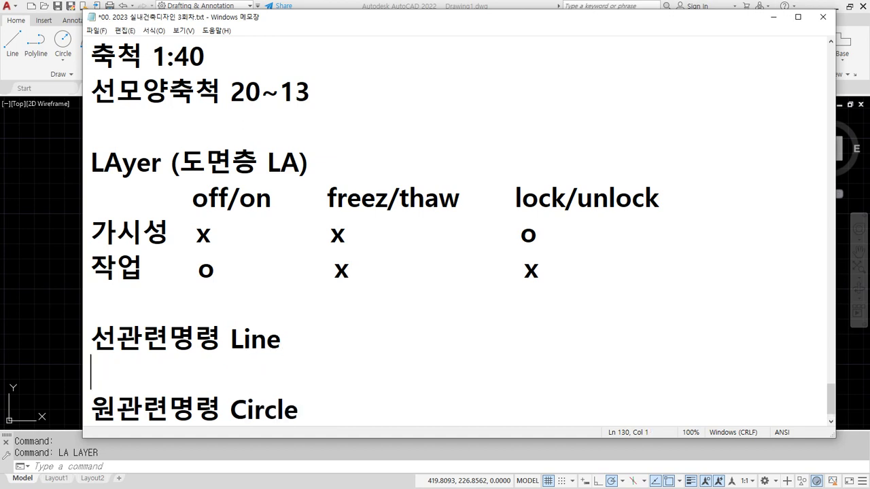
{"action": "type", "text": "XLine"}
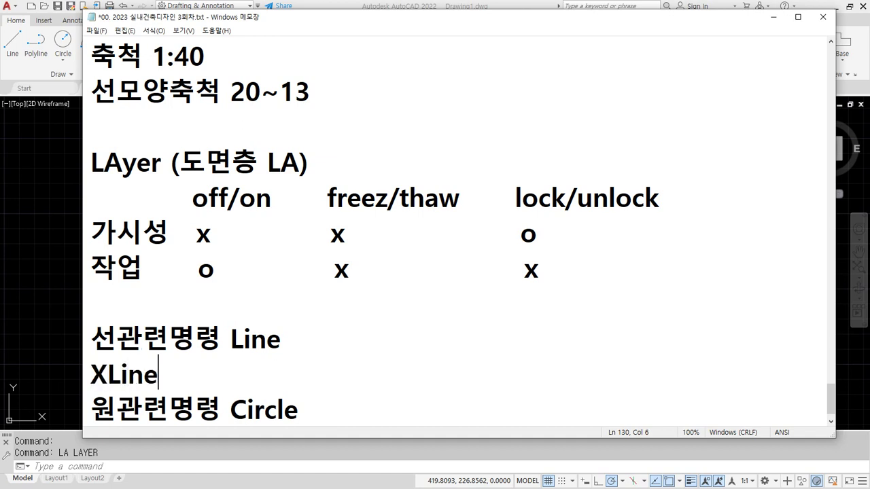
{"action": "type", "text": ", ray"}
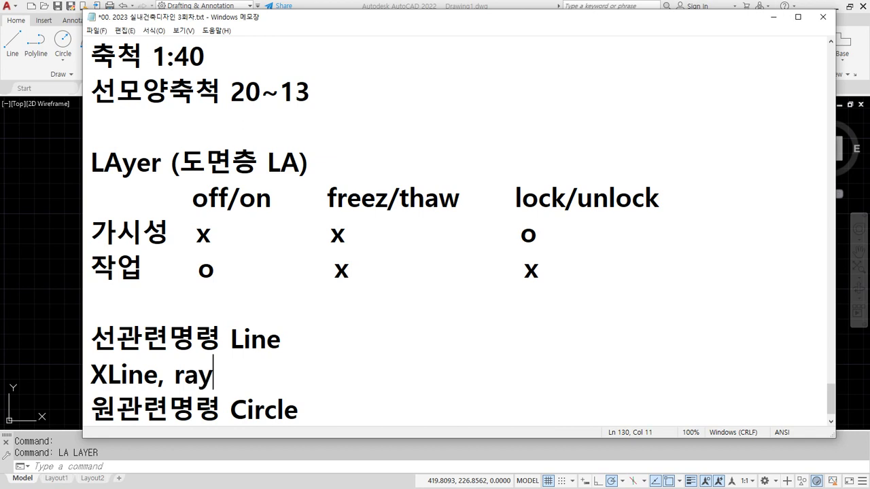
{"action": "type", "text": ", RECtang"}
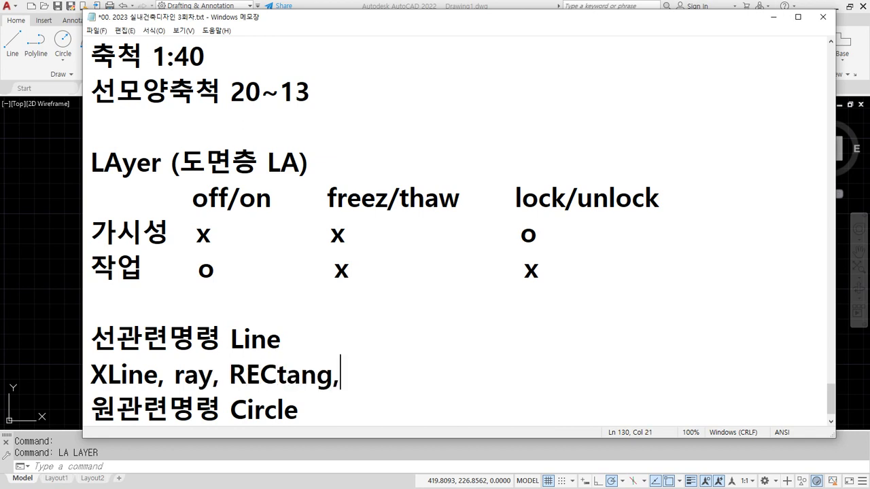
{"action": "type", "text": ", POLy"}
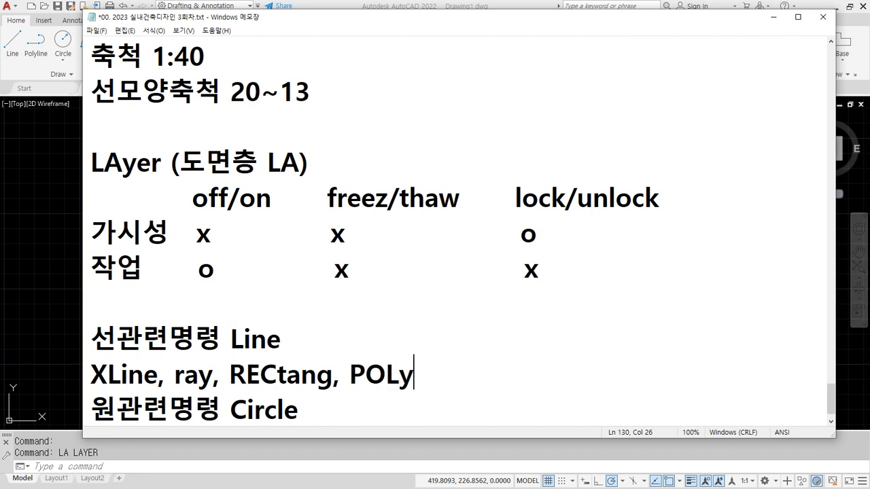
{"action": "type", "text": "gon"}
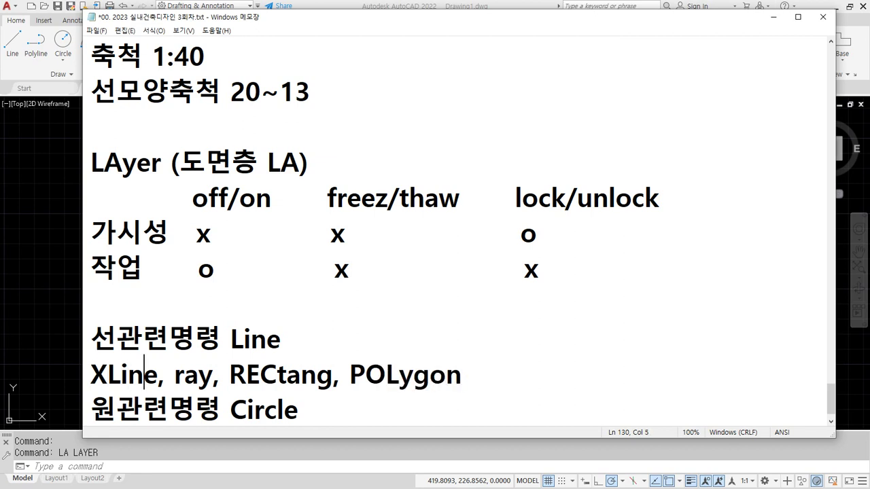
{"action": "type", "text": "(무한선)"}
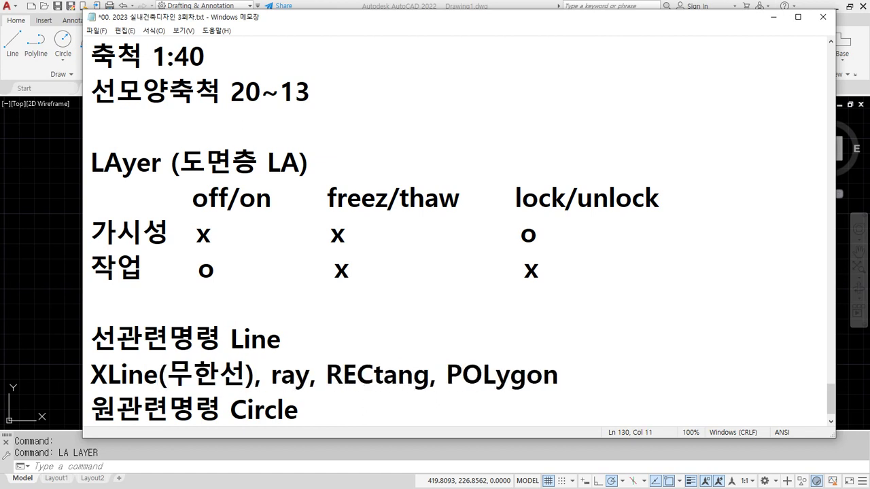
{"action": "type", "text": " XL"}
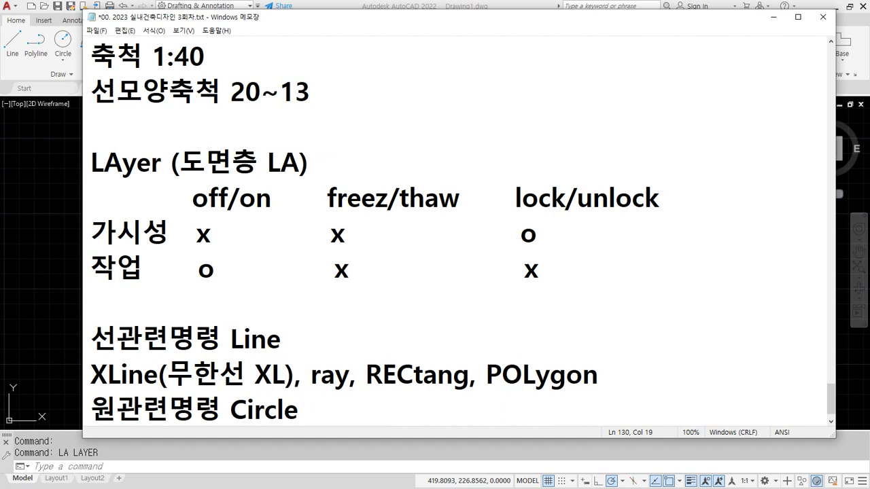
Add the Korean descriptions "(반무한선)" after ray and "(사각형 REC)" after RECtang in the line-command notes
{"action": "type", "text": "(반"}
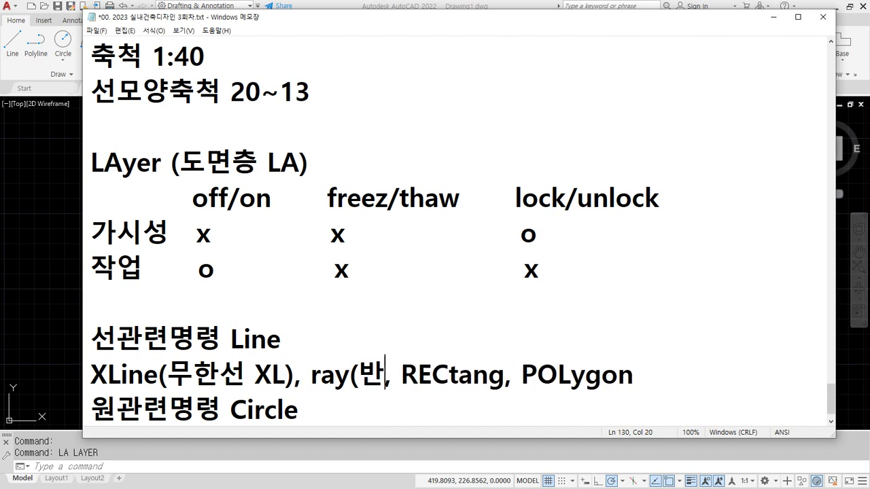
{"action": "type", "text": "무한선"}
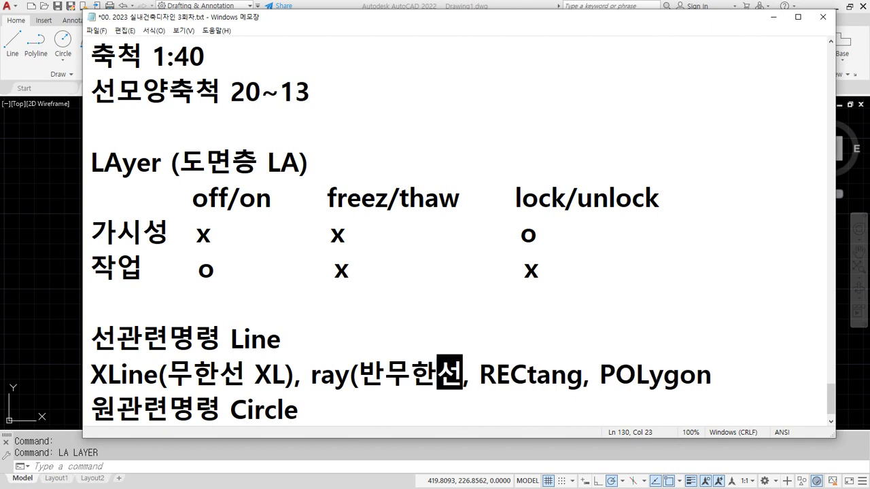
{"action": "type", "text": ")"}
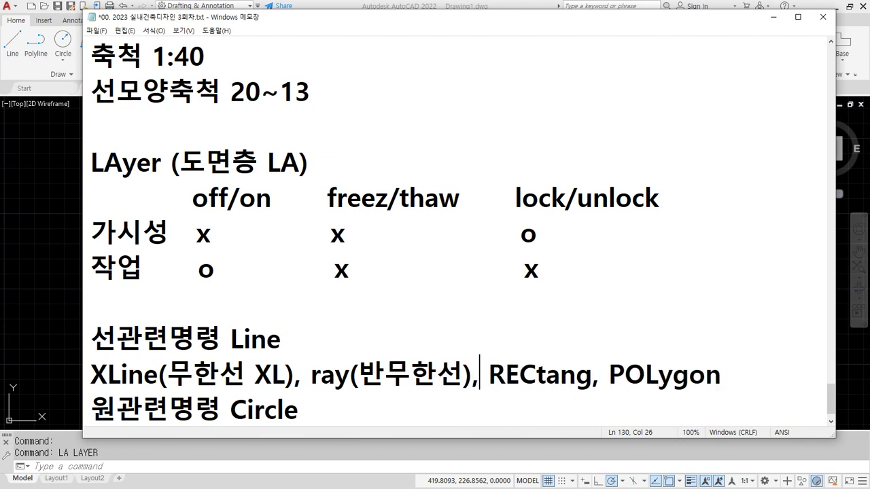
{"action": "type", "text": "(사겨"}
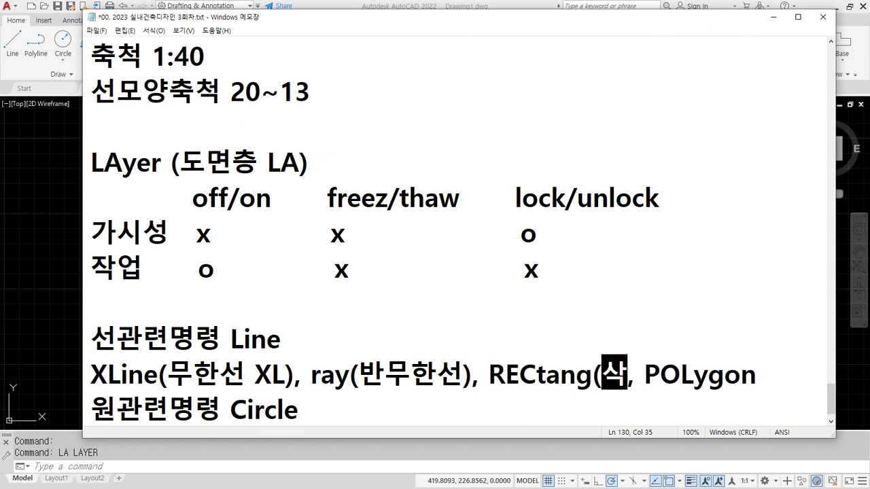
{"action": "key", "text": "BackSpace"}
{"action": "type", "text": "각형"}
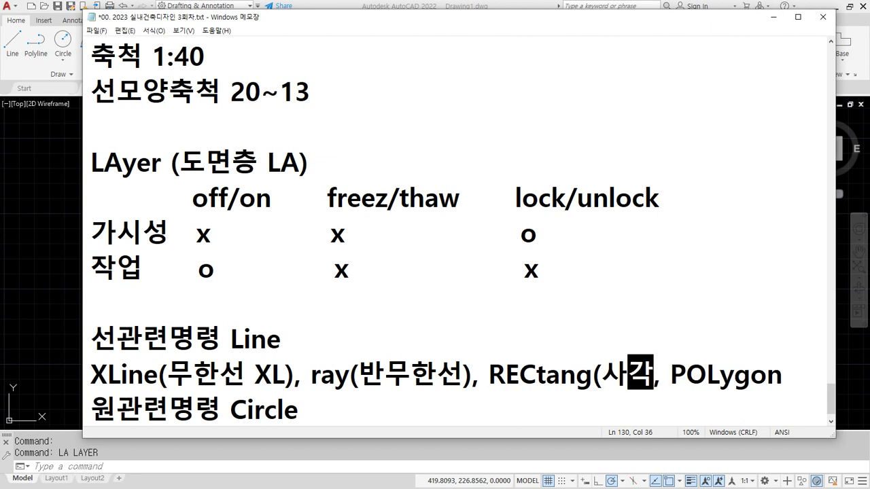
{"action": "type", "text": " REC)"}
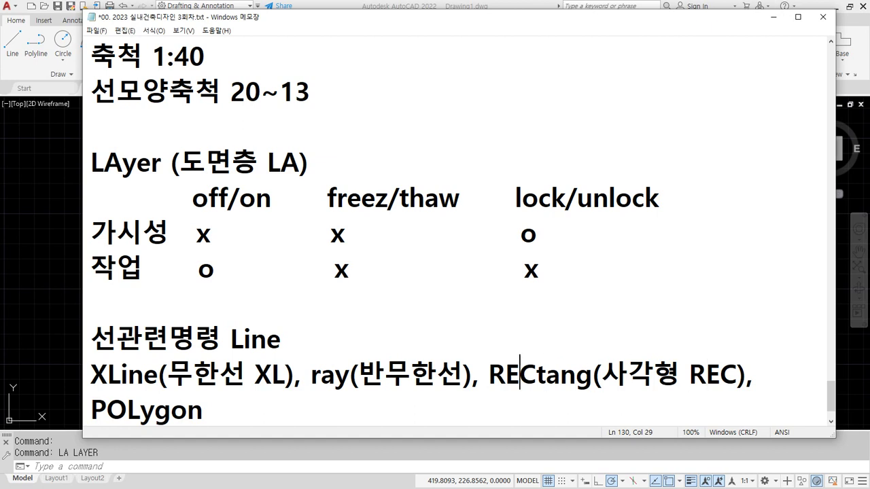
Move RECtang to a new line, add "(정다각형 POL)" after POLygon, and leave a blank line above "원관련명령 Circle"
{"action": "key", "text": "Return"}
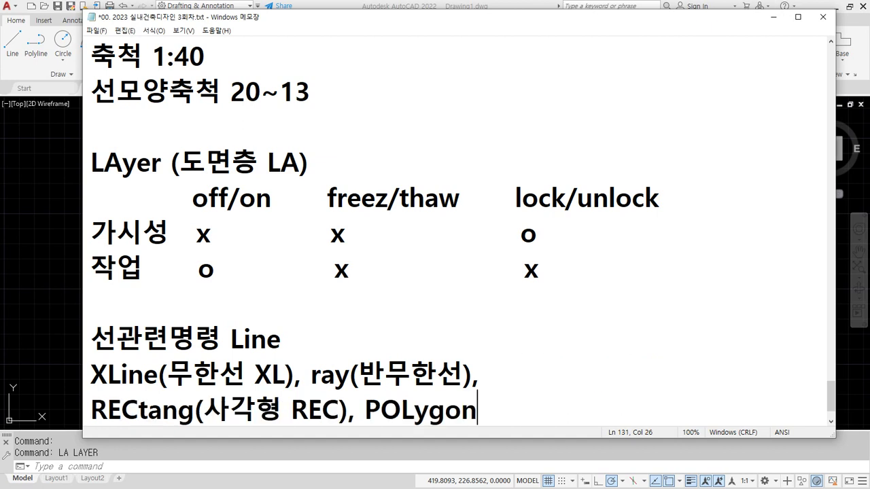
{"action": "type", "text": "정다각혀"}
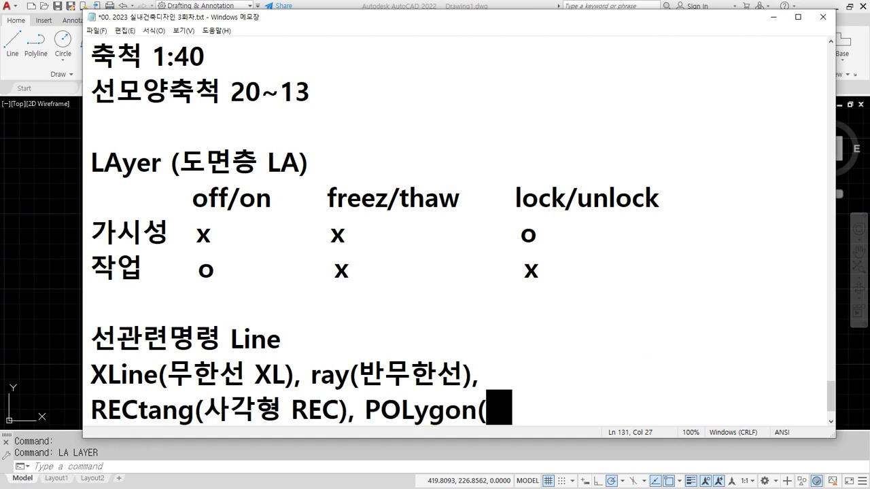
{"action": "type", "text": "ㅇ PO"}
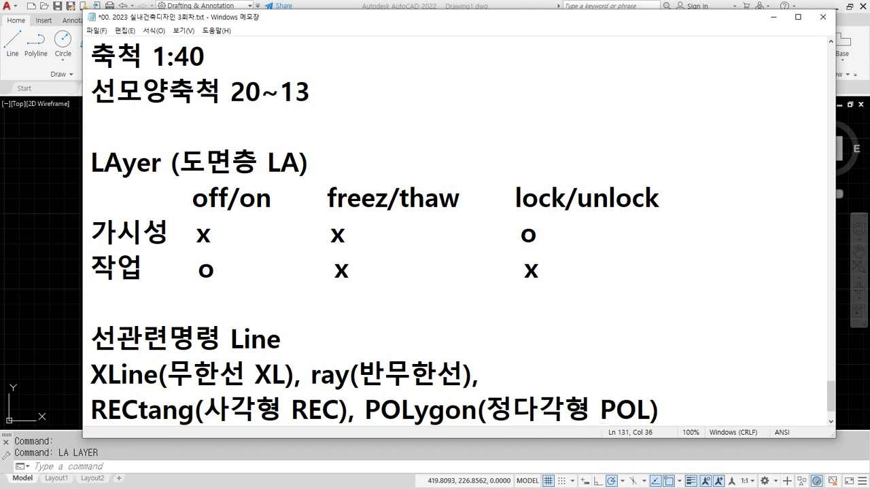
{"action": "scroll", "coordinate": [804, 106], "scroll_direction": "down", "scroll_amount": 1}
{"action": "key", "text": "Return"}
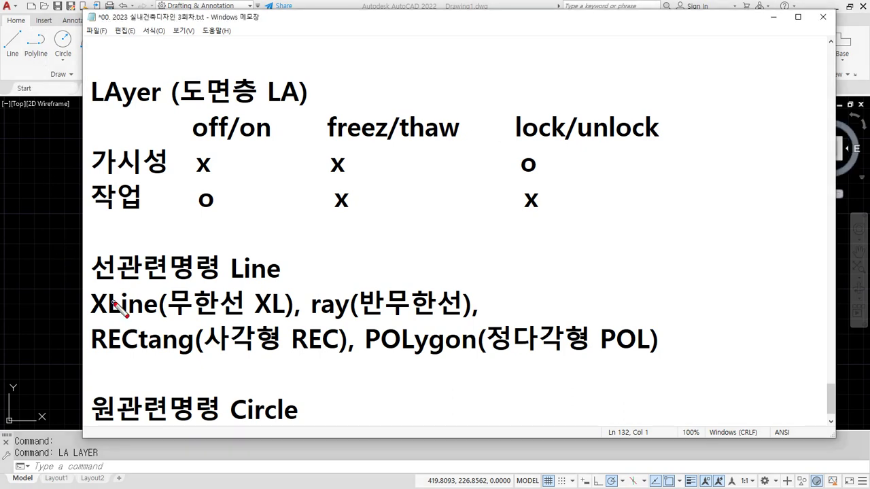
Underline the "XLine(무한선 XL)" entry in the notes with the screen pen and clear the mark
{"action": "left_click_drag", "start_coordinate": [79, 318], "coordinate": [285, 322]}
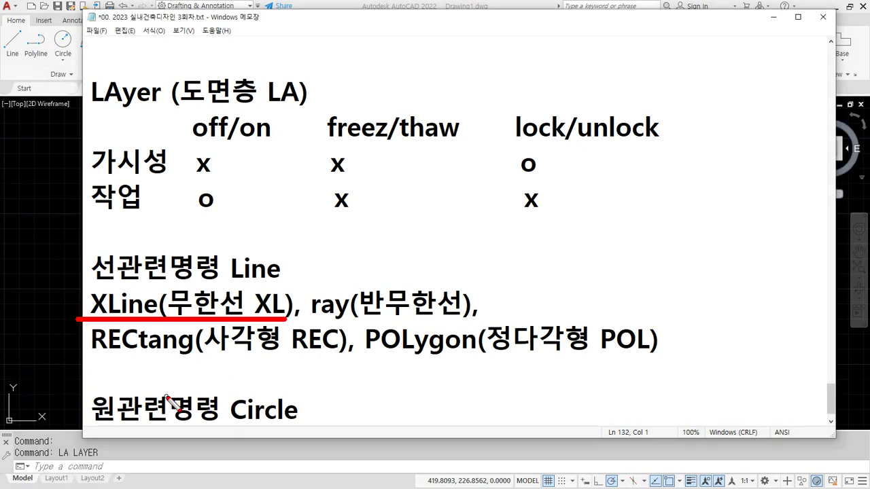
{"action": "key", "text": "Escape"}
Switch to AutoCAD and erase the whole bracket drawing
{"action": "left_click", "coordinate": [31, 207]}
{"action": "left_click", "coordinate": [455, 380]}
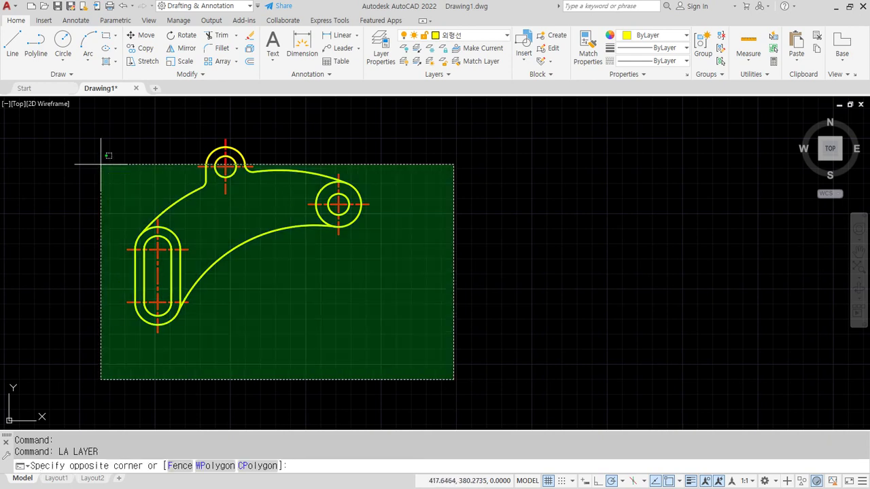
{"action": "left_click", "coordinate": [101, 163]}
{"action": "type", "text": "e"}
{"action": "key", "text": "Return"}
{"action": "key", "text": "Escape"}
{"action": "key", "text": "Escape"}
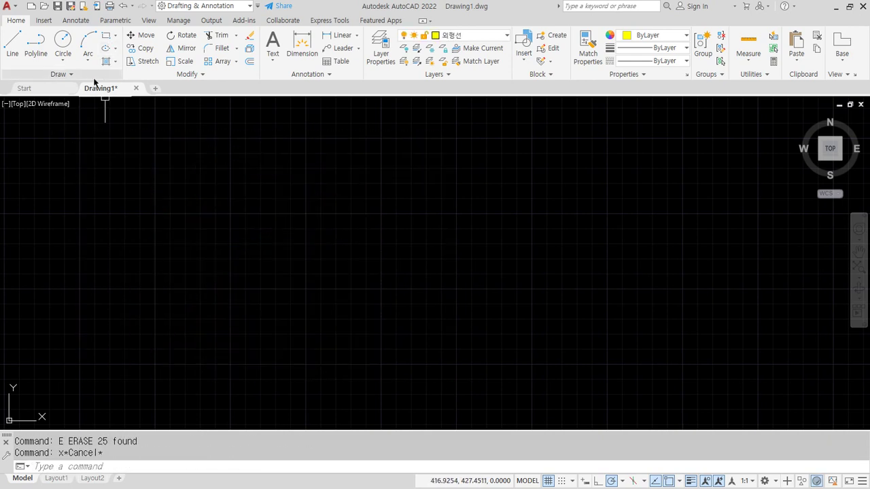
{"action": "left_click", "coordinate": [67, 76]}
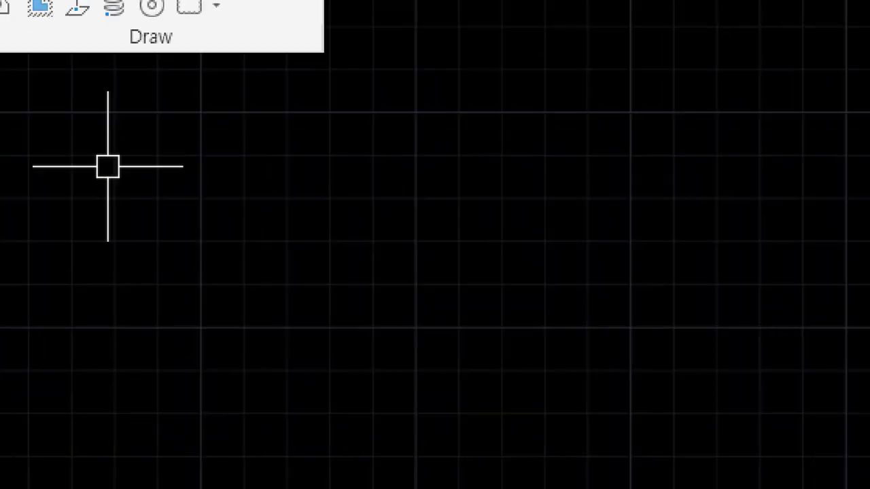
{"action": "left_click", "coordinate": [33, 167]}
{"action": "left_click", "coordinate": [7, 281]}
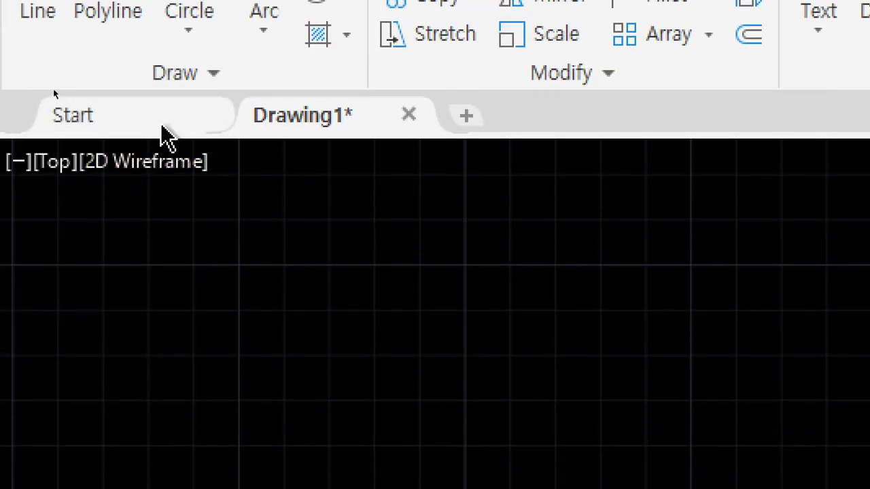
{"action": "left_click", "coordinate": [193, 80]}
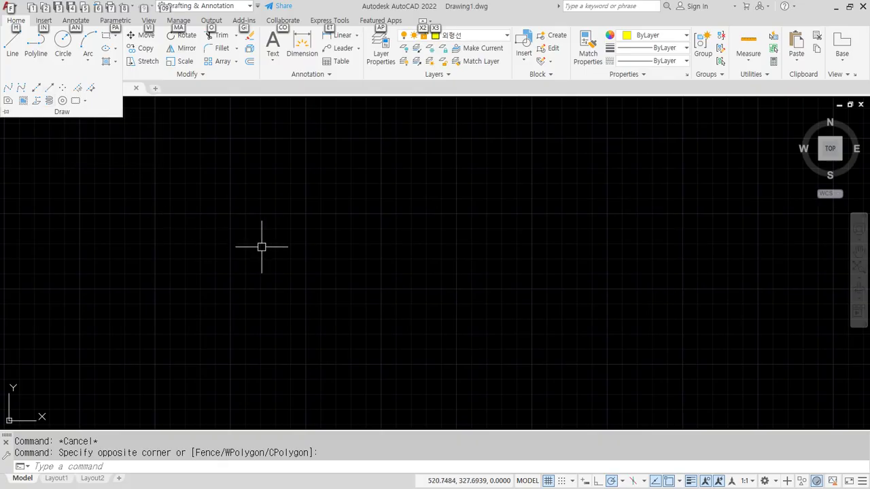
{"action": "left_click", "coordinate": [260, 244]}
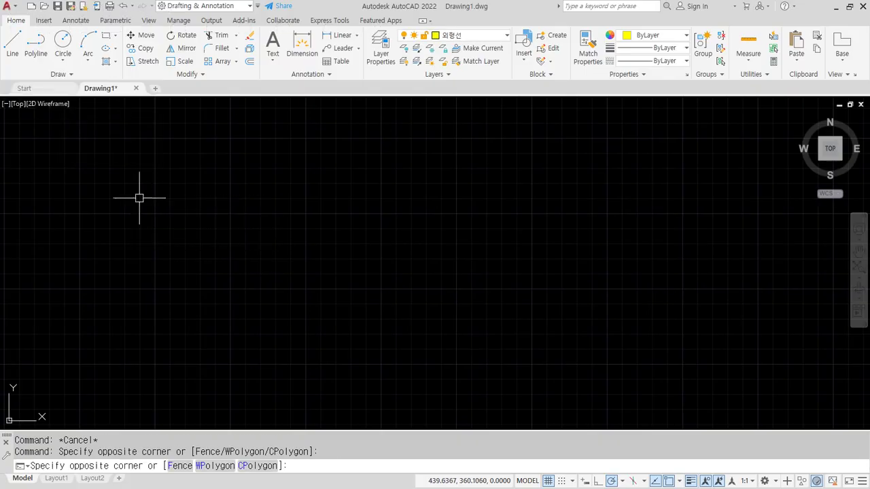
{"action": "key", "text": "Escape"}
Draw four construction lines through one common point: horizontal, vertical and two 45° diagonals
{"action": "type", "text": "XL"}
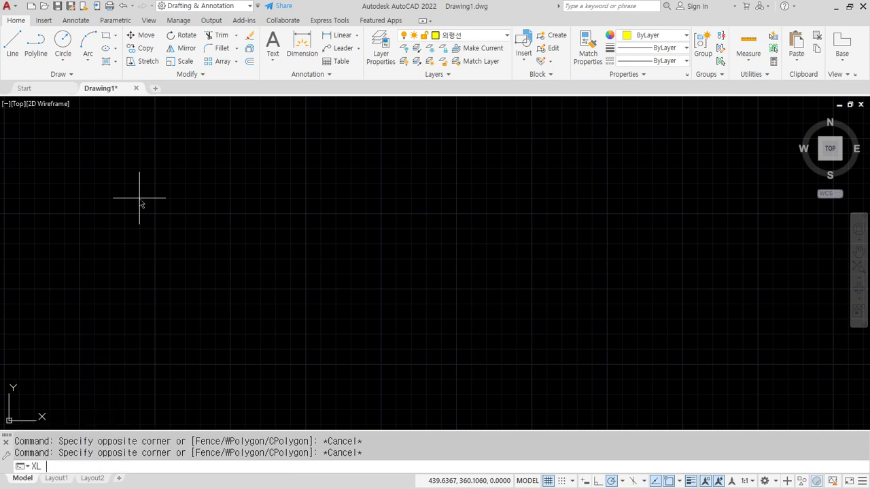
{"action": "key", "text": "Return"}
{"action": "left_click", "coordinate": [330, 252]}
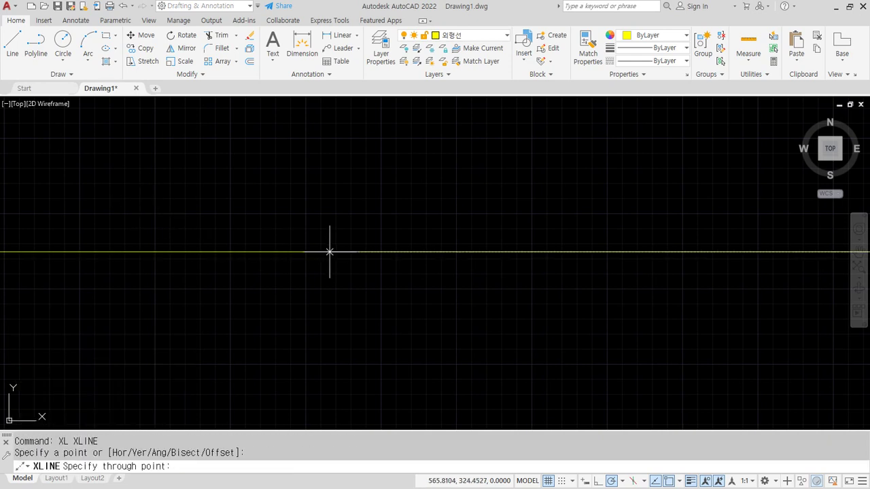
{"action": "left_click", "coordinate": [437, 241]}
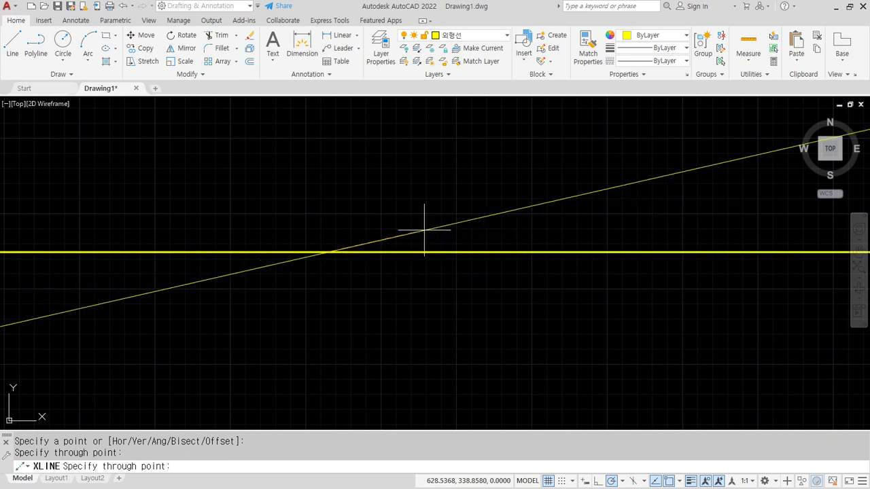
{"action": "left_click", "coordinate": [374, 197]}
{"action": "left_click", "coordinate": [327, 189]}
{"action": "left_click", "coordinate": [288, 213]}
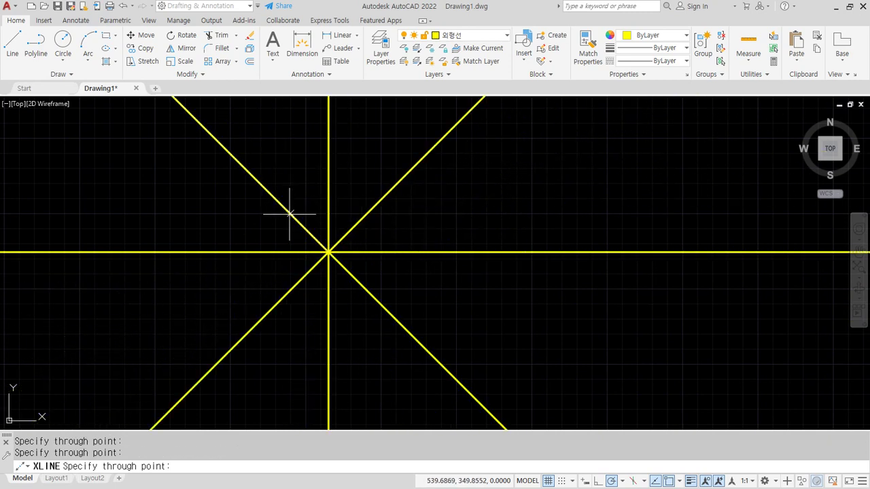
{"action": "key", "text": "Return"}
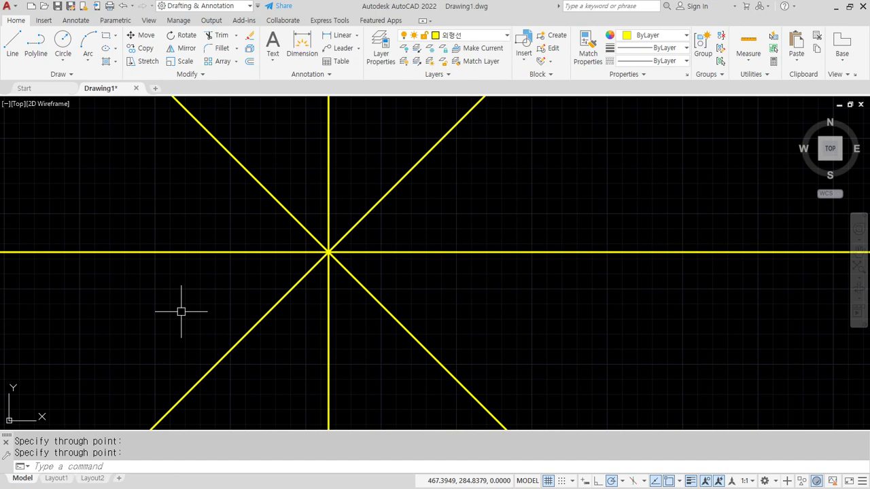
Examine how far the four construction lines extend at different zoom levels
{"action": "scroll", "coordinate": [440, 198], "scroll_direction": "down", "scroll_amount": 20}
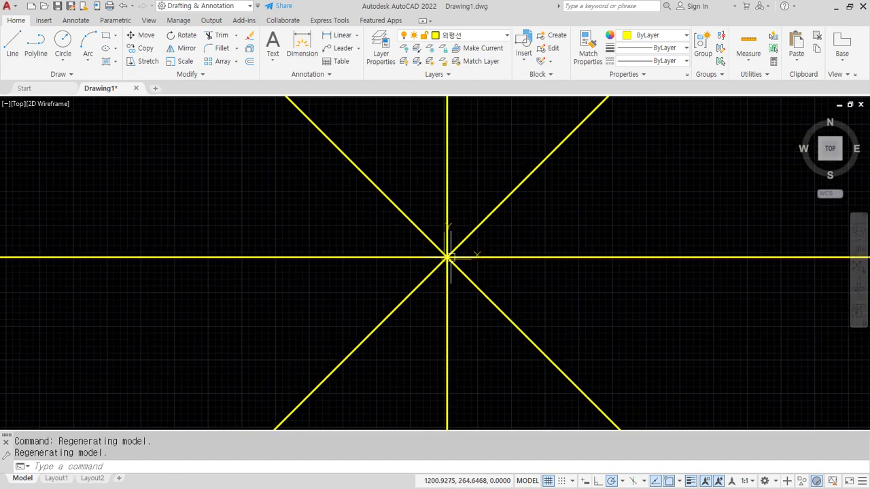
{"action": "scroll", "coordinate": [446, 253], "scroll_direction": "up", "scroll_amount": 10}
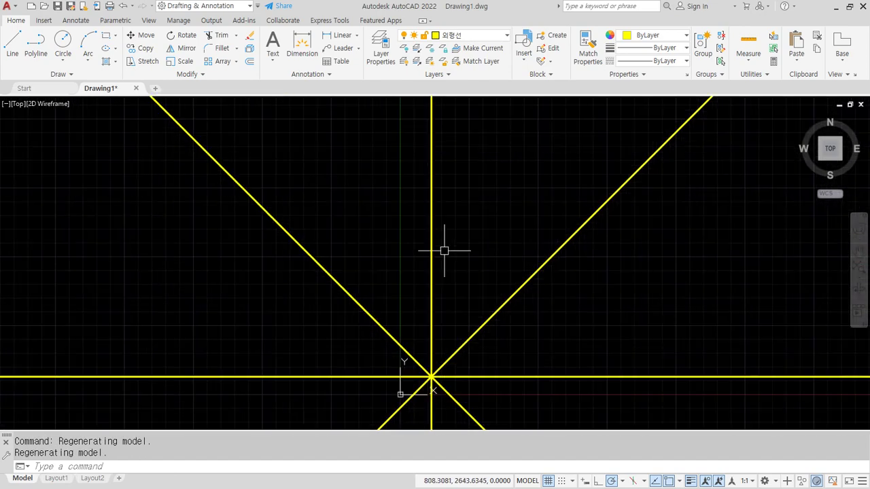
{"action": "scroll", "coordinate": [445, 251], "scroll_direction": "up", "scroll_amount": 7}
{"action": "middle_click_drag", "start_coordinate": [394, 360], "coordinate": [408, 182]}
{"action": "middle_click_drag", "start_coordinate": [391, 381], "coordinate": [406, 149]}
{"action": "middle_click_drag", "start_coordinate": [392, 346], "coordinate": [397, 235]}
Switch to the browser's example drawings, mark the 60° and 30° angles between the round plate's hole centrelines, and move the browser aside
{"action": "key", "text": "alt+Tab"}
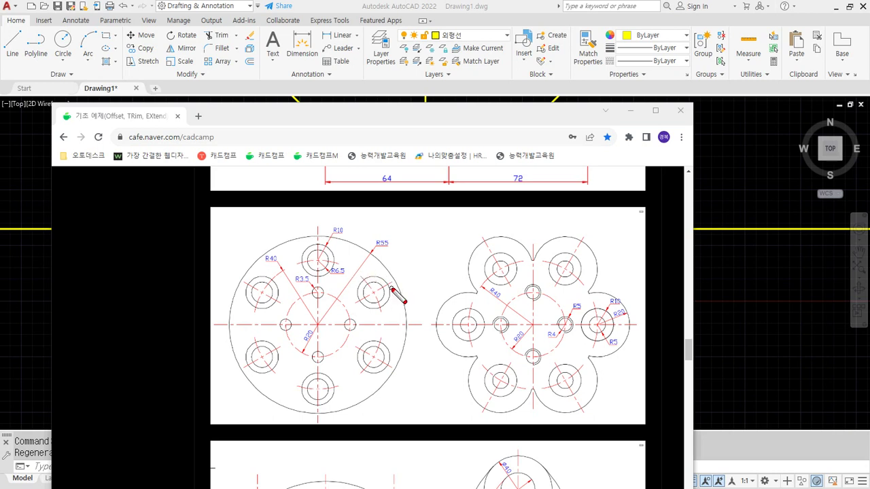
{"action": "left_click_drag", "start_coordinate": [383, 282], "coordinate": [349, 308]}
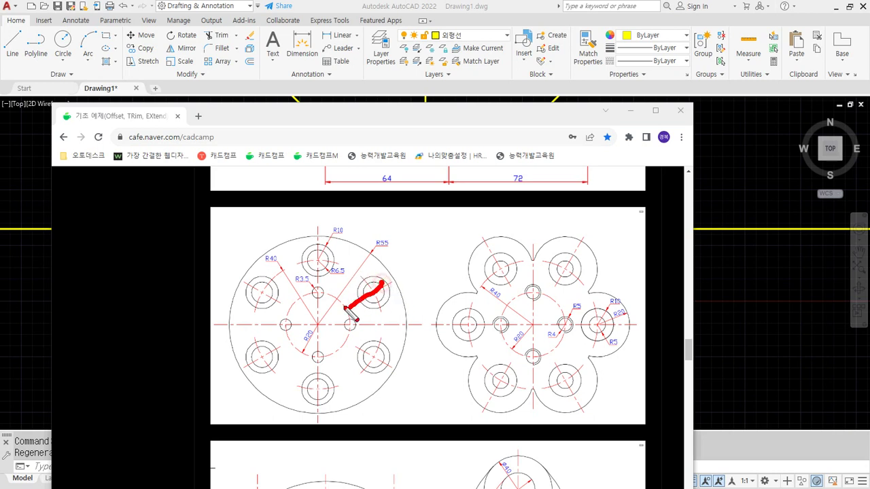
{"action": "mouse_move", "coordinate": [318, 249]}
{"action": "left_mouse_down"}
{"action": "mouse_move", "coordinate": [318, 300]}
{"action": "mouse_move", "coordinate": [363, 297]}
{"action": "left_mouse_up"}
{"action": "mouse_move", "coordinate": [358, 221]}
{"action": "left_mouse_down"}
{"action": "mouse_move", "coordinate": [362, 255]}
{"action": "mouse_move", "coordinate": [391, 239]}
{"action": "mouse_move", "coordinate": [374, 248]}
{"action": "left_mouse_up"}
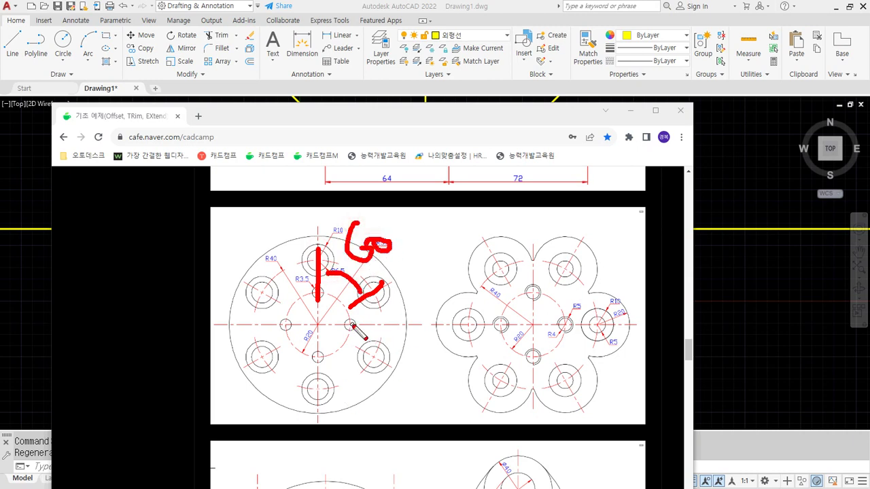
{"action": "mouse_move", "coordinate": [338, 325]}
{"action": "left_mouse_down"}
{"action": "mouse_move", "coordinate": [407, 326]}
{"action": "mouse_move", "coordinate": [385, 284]}
{"action": "mouse_move", "coordinate": [430, 309]}
{"action": "mouse_move", "coordinate": [458, 292]}
{"action": "left_mouse_up"}
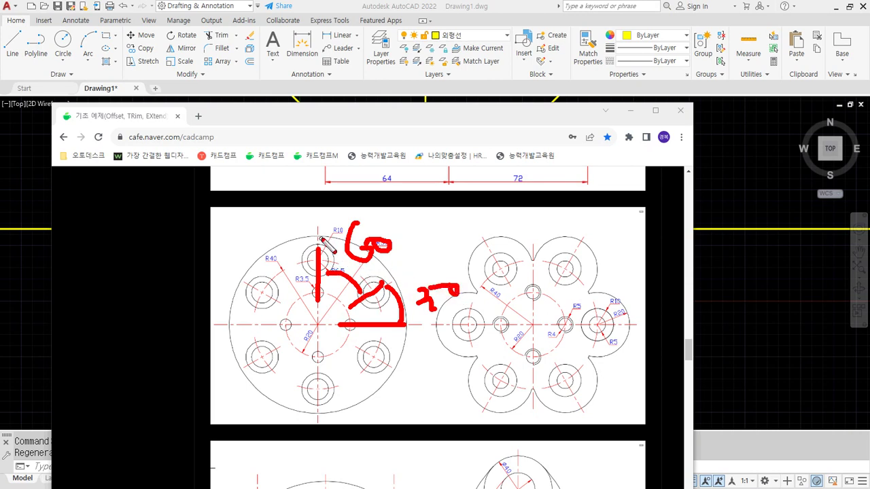
{"action": "left_click_drag", "start_coordinate": [319, 226], "coordinate": [319, 299]}
{"action": "left_click_drag", "start_coordinate": [219, 263], "coordinate": [278, 304]}
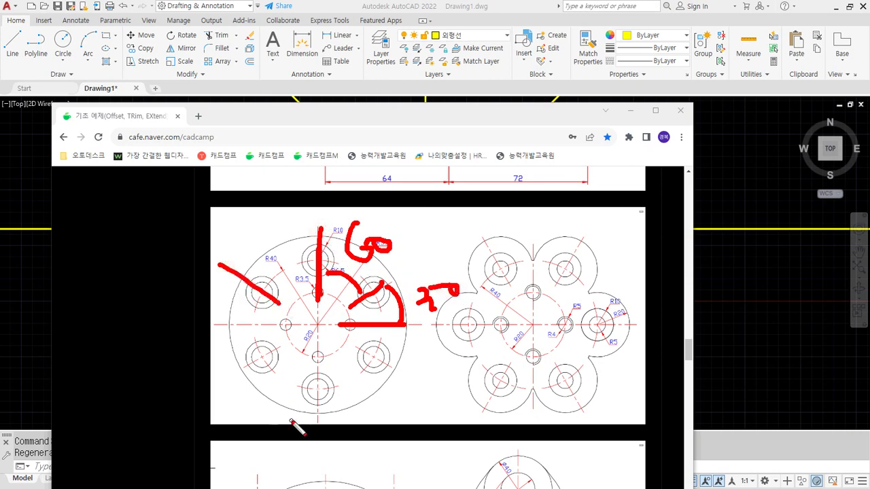
{"action": "key", "text": "Escape"}
{"action": "left_click_drag", "start_coordinate": [375, 121], "coordinate": [0, 163]}
Erase the four construction lines in the AutoCAD drawing
{"action": "left_click", "coordinate": [546, 264]}
{"action": "left_click", "coordinate": [382, 228]}
{"action": "type", "text": "e"}
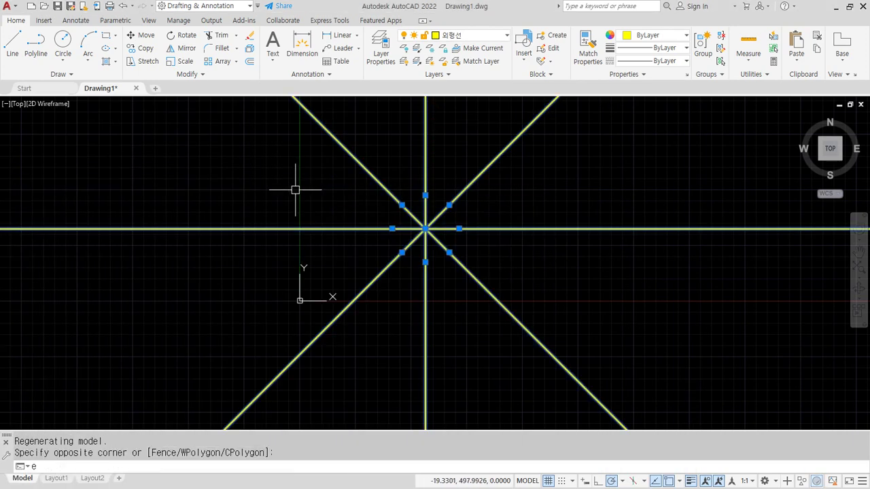
{"action": "key", "text": "Return"}
Make 중심선 the current layer and set polar tracking to 30° increments
{"action": "left_click", "coordinate": [471, 36]}
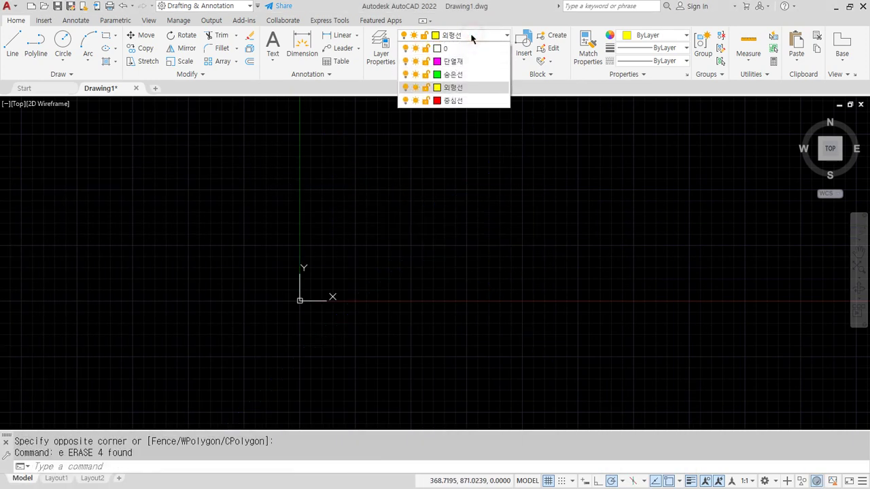
{"action": "left_click", "coordinate": [462, 101]}
{"action": "left_click", "coordinate": [624, 480]}
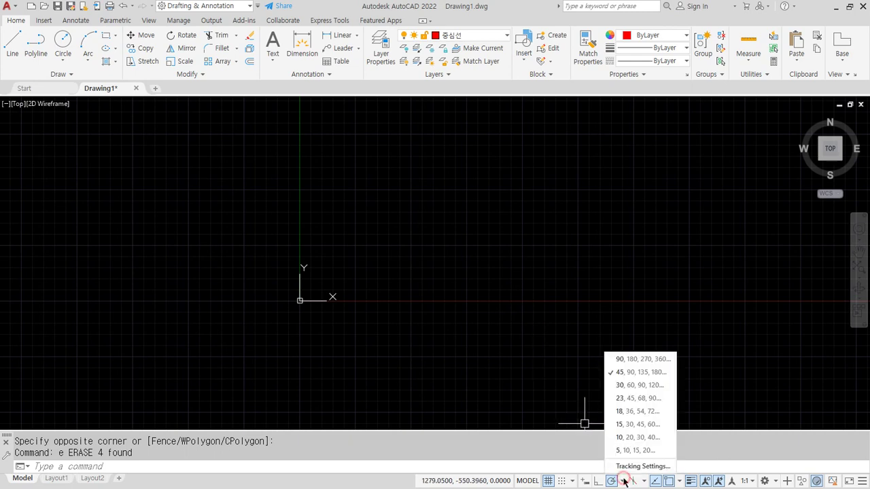
{"action": "left_click", "coordinate": [634, 385]}
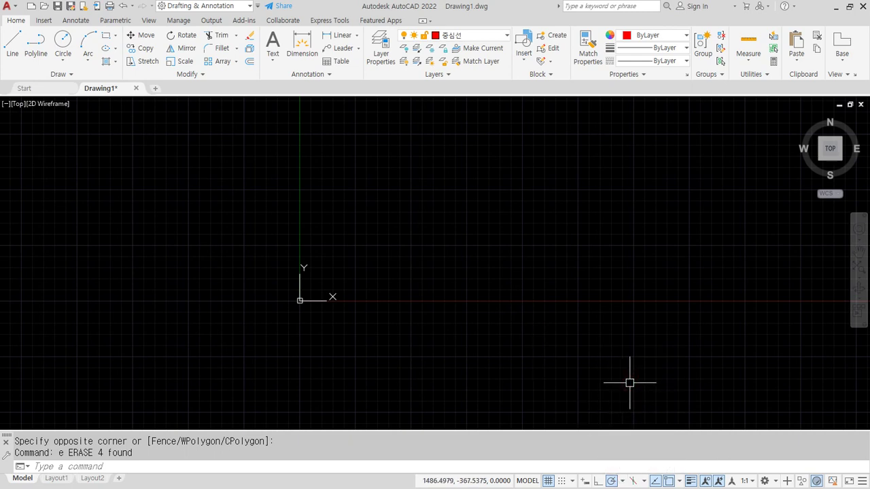
Draw four construction lines through one common point at 0°, 30°, 90° and 150°
{"action": "type", "text": "xl"}
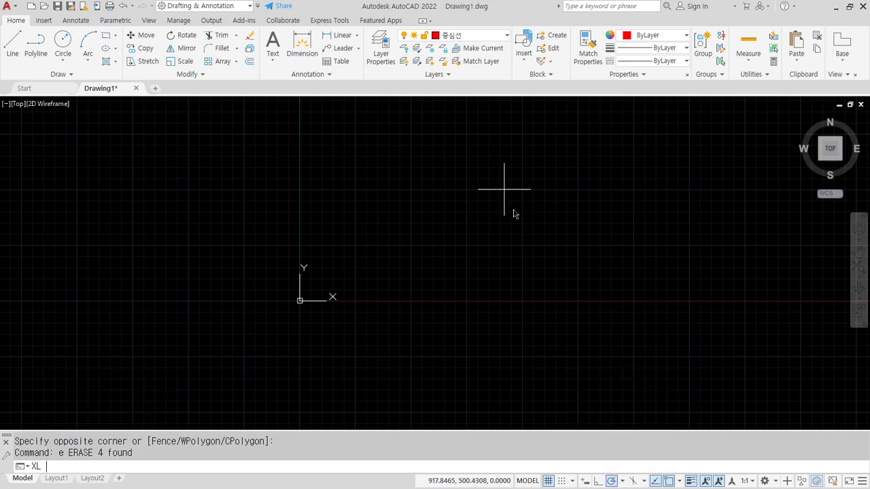
{"action": "key", "text": "Return"}
{"action": "left_click", "coordinate": [485, 211]}
{"action": "left_click", "coordinate": [548, 211]}
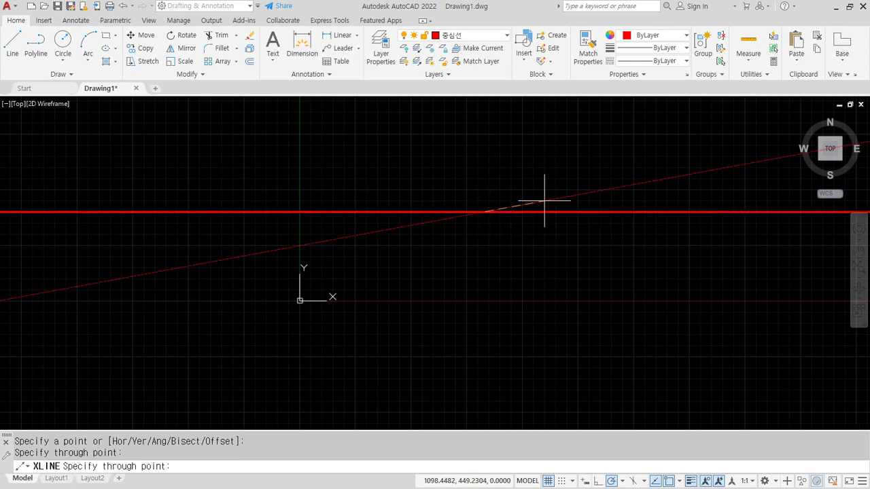
{"action": "left_click", "coordinate": [536, 181]}
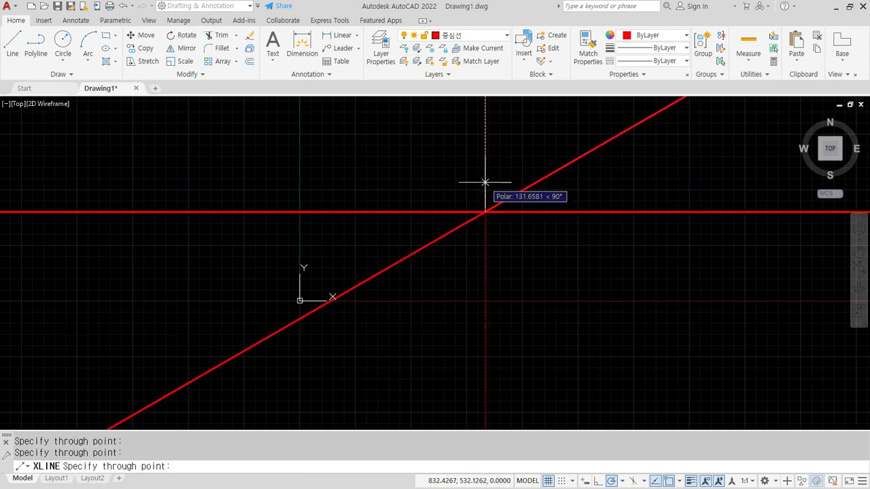
{"action": "left_click", "coordinate": [484, 181]}
{"action": "key", "text": "Return"}
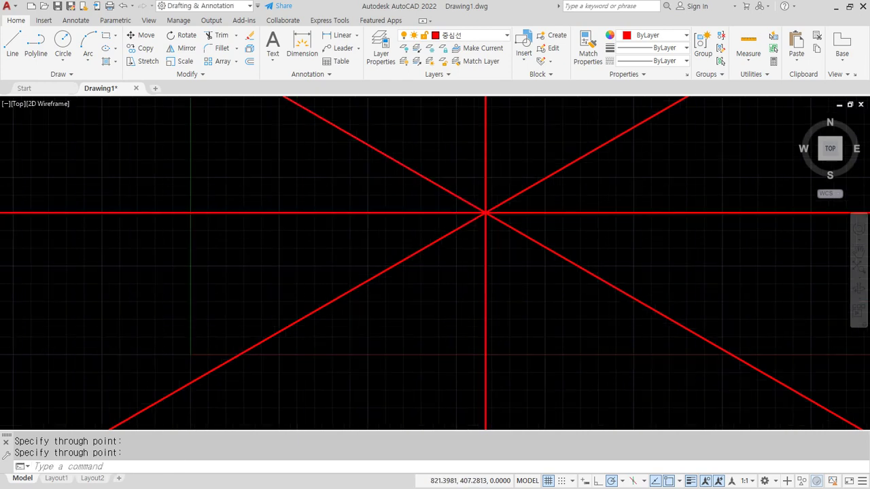
Draw two concentric centreline circles with radii 20 and 40 at the intersection of the construction lines
{"action": "scroll", "coordinate": [493, 251], "scroll_direction": "up", "scroll_amount": 4}
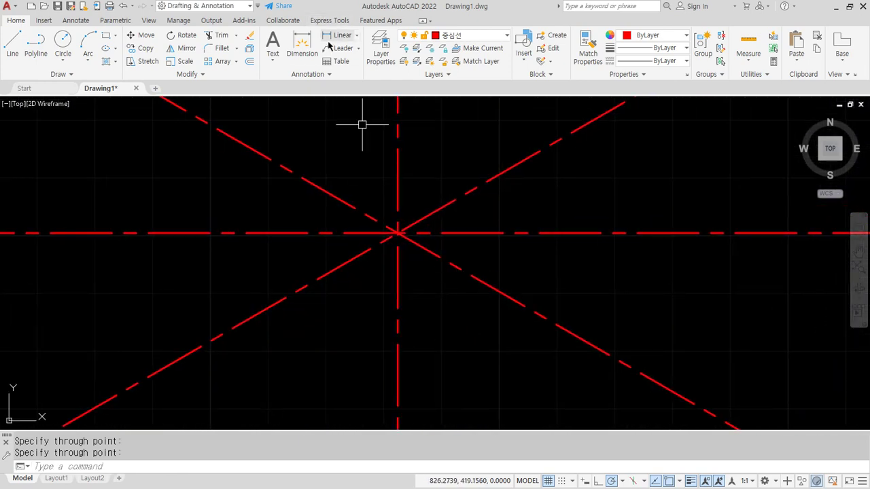
{"action": "left_click", "coordinate": [462, 35]}
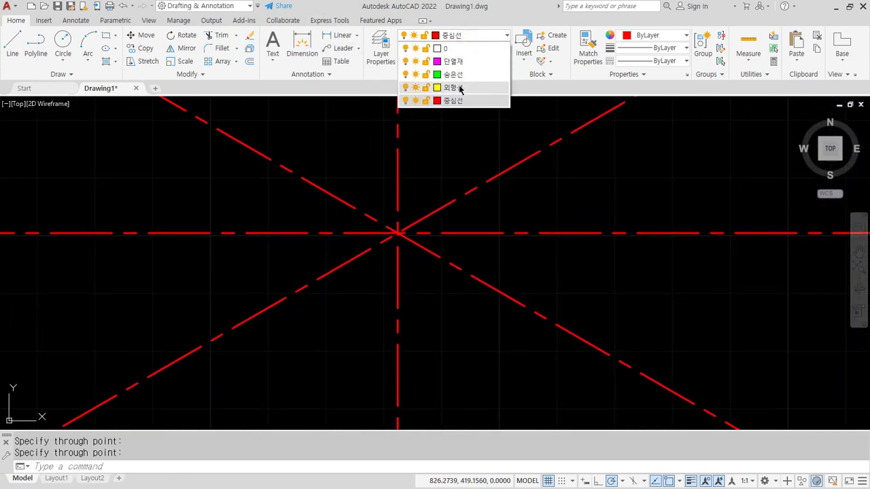
{"action": "key", "text": "Escape"}
{"action": "type", "text": "C"}
{"action": "key", "text": "Return"}
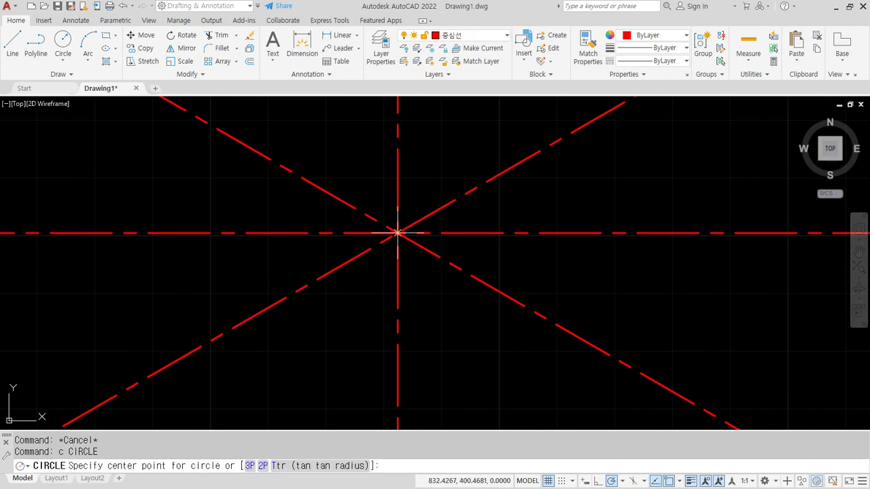
{"action": "left_click", "coordinate": [398, 233]}
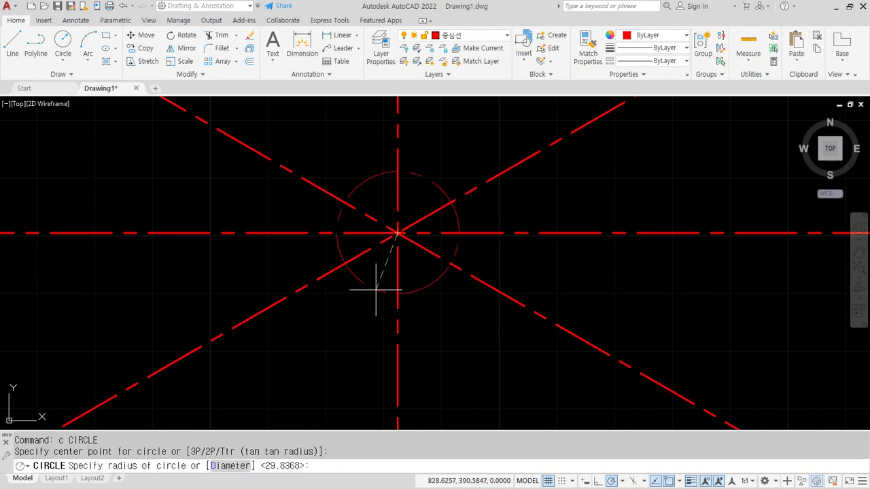
{"action": "type", "text": "20"}
{"action": "key", "text": "Return"}
{"action": "key", "text": "Return"}
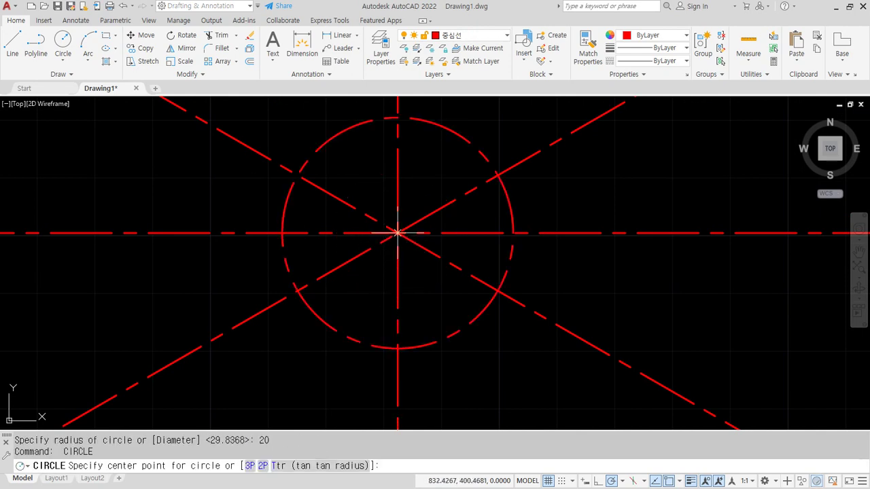
{"action": "left_click", "coordinate": [398, 233]}
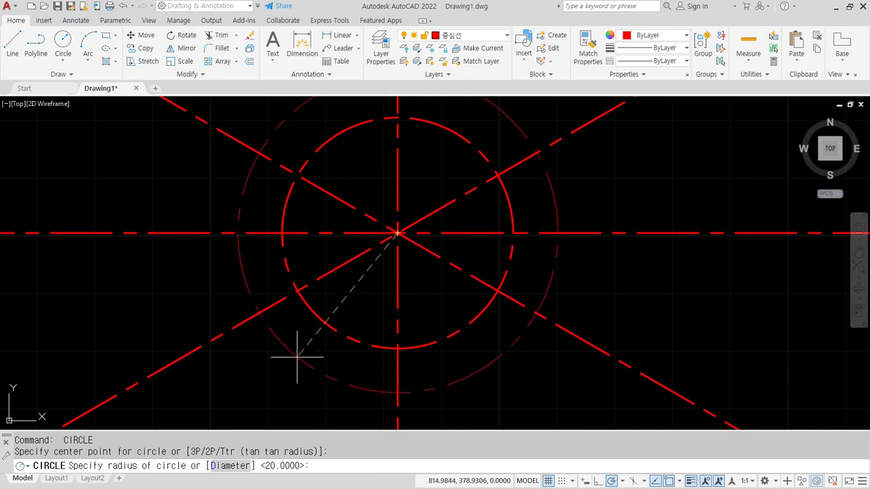
{"action": "key", "text": "Return"}
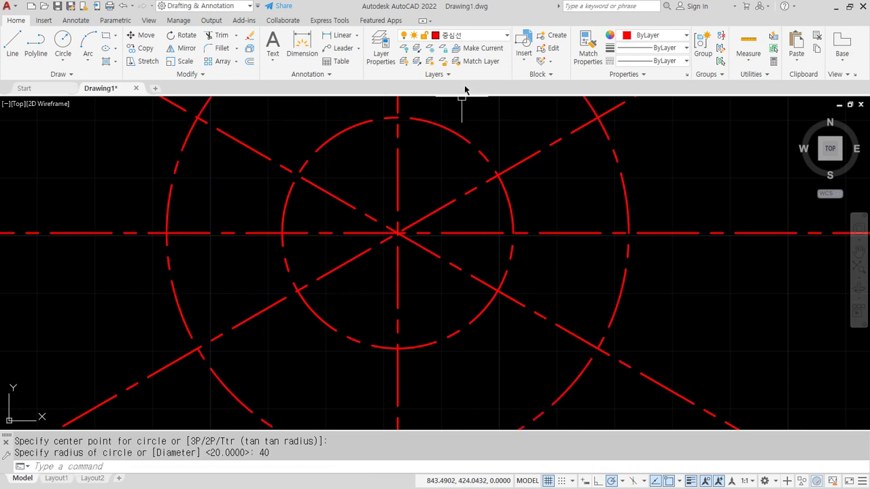
Make 외형선 the current layer and draw a circle of radius 55 centred on the centreline intersection
{"action": "left_click", "coordinate": [480, 35]}
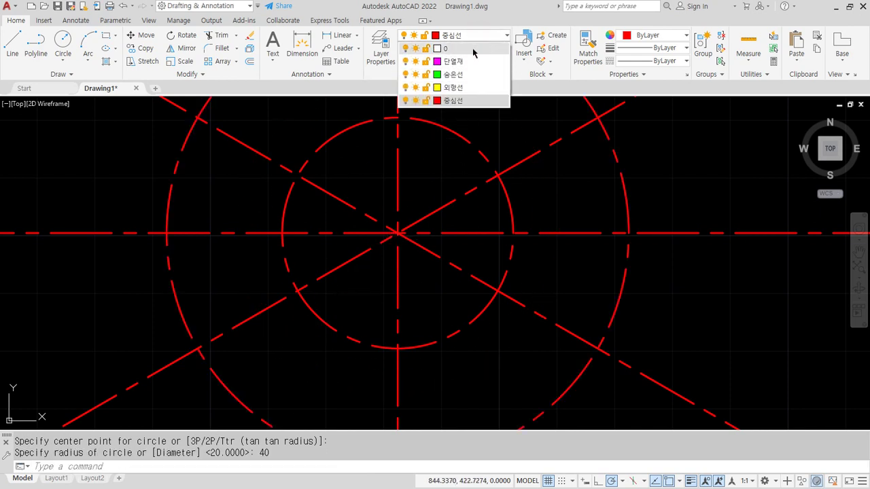
{"action": "left_click", "coordinate": [454, 87]}
{"action": "type", "text": "c"}
{"action": "key", "text": "Return"}
{"action": "left_click", "coordinate": [398, 233]}
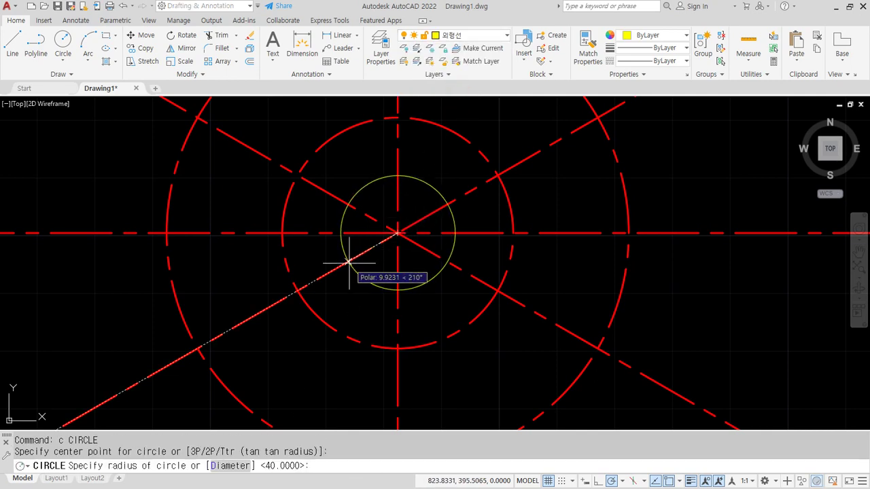
{"action": "type", "text": "55"}
{"action": "key", "text": "Return"}
Offset the outer plate circle outward by 5
{"action": "scroll", "coordinate": [338, 245], "scroll_direction": "down", "scroll_amount": 4}
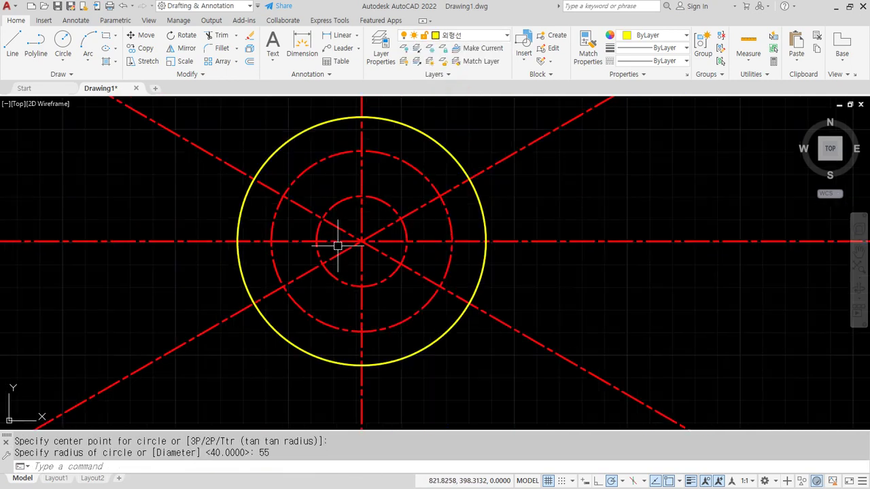
{"action": "type", "text": "o"}
{"action": "key", "text": "Return"}
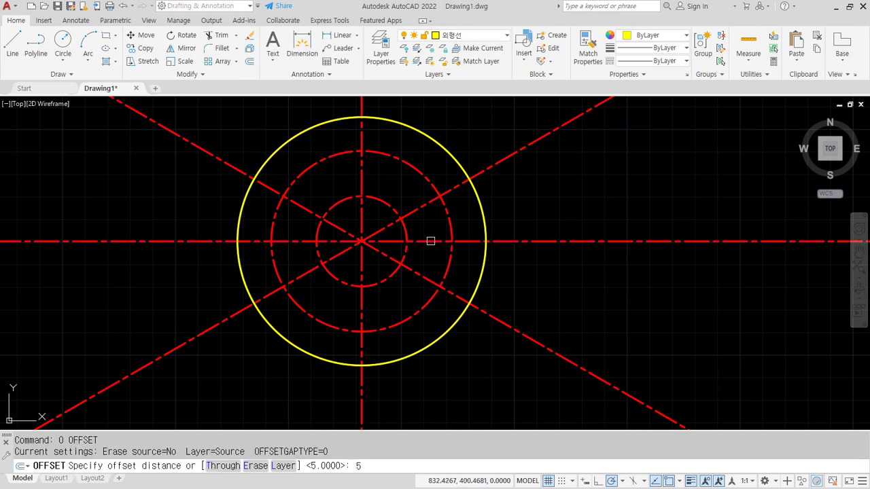
{"action": "key", "text": "Return"}
{"action": "left_click", "coordinate": [485, 271]}
{"action": "left_click", "coordinate": [536, 284]}
{"action": "key", "text": "Return"}
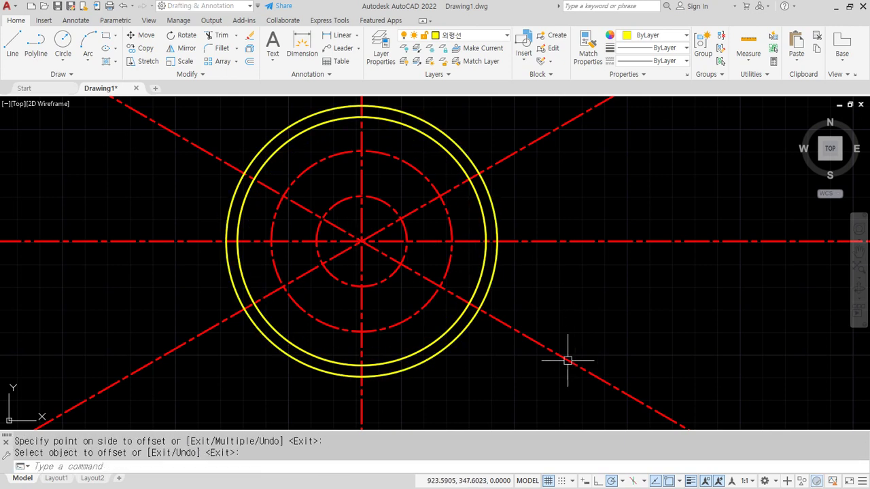
Trim all the centrelines outside the offset circle around the plate
{"action": "type", "text": "tr"}
{"action": "key", "text": "Return"}
{"action": "left_click", "coordinate": [561, 384]}
{"action": "left_click", "coordinate": [539, 120]}
{"action": "key", "text": "Return"}
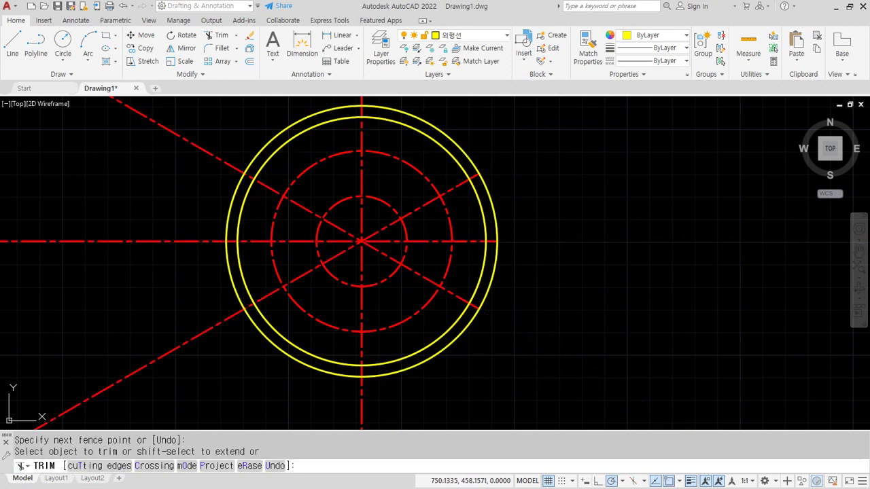
{"action": "left_click", "coordinate": [173, 102]}
{"action": "left_click", "coordinate": [190, 373]}
{"action": "key", "text": "Return"}
{"action": "left_click", "coordinate": [363, 410]}
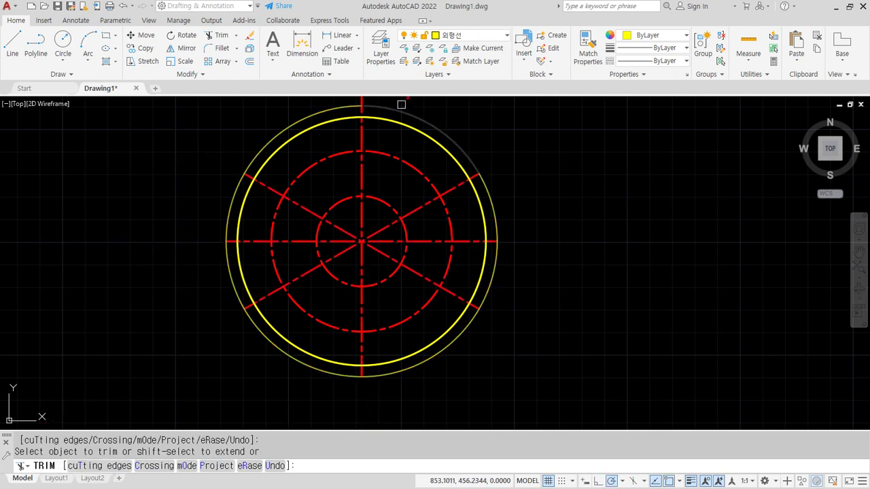
{"action": "middle_click_drag", "start_coordinate": [361, 99], "coordinate": [358, 113]}
{"action": "left_click", "coordinate": [360, 101]}
{"action": "key", "text": "Return"}
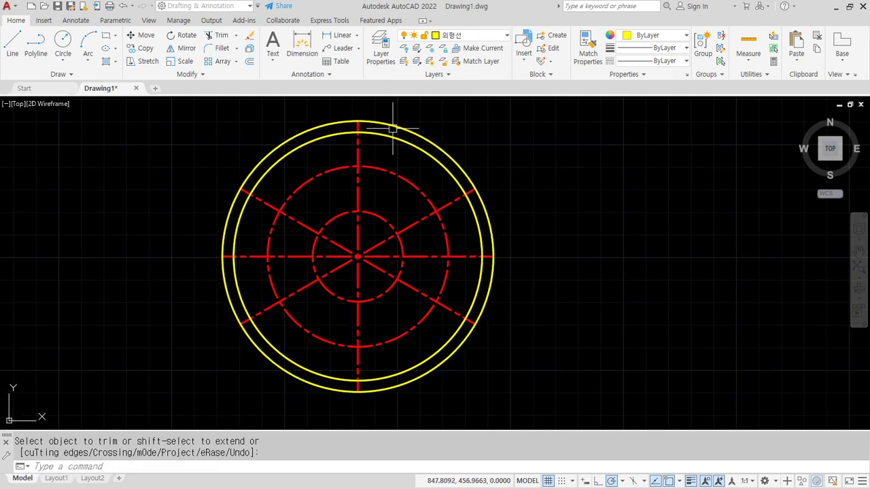
Erase the outermost offset circle
{"action": "left_click", "coordinate": [393, 128]}
{"action": "type", "text": "e"}
{"action": "key", "text": "Return"}
Draw a hole circle of radius 3.5 where the vertical centreline crosses the top of the inner pitch circle
{"action": "scroll", "coordinate": [309, 285], "scroll_direction": "up", "scroll_amount": 2}
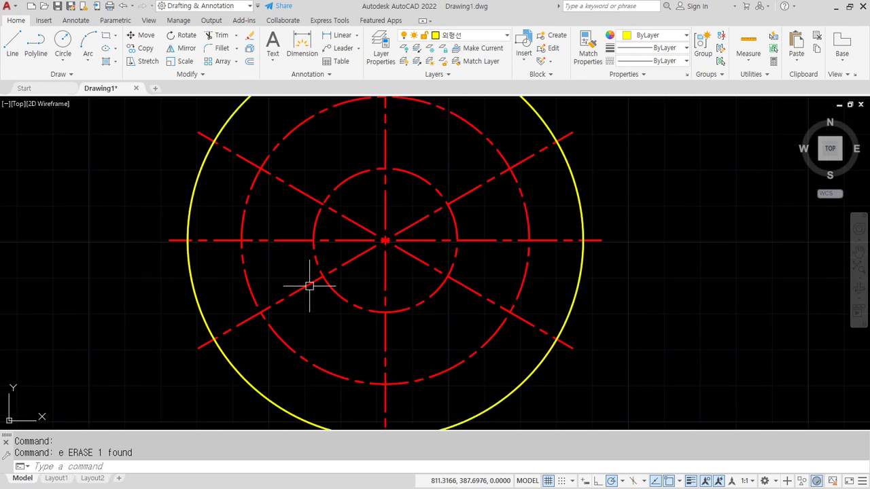
{"action": "type", "text": "c"}
{"action": "key", "text": "Return"}
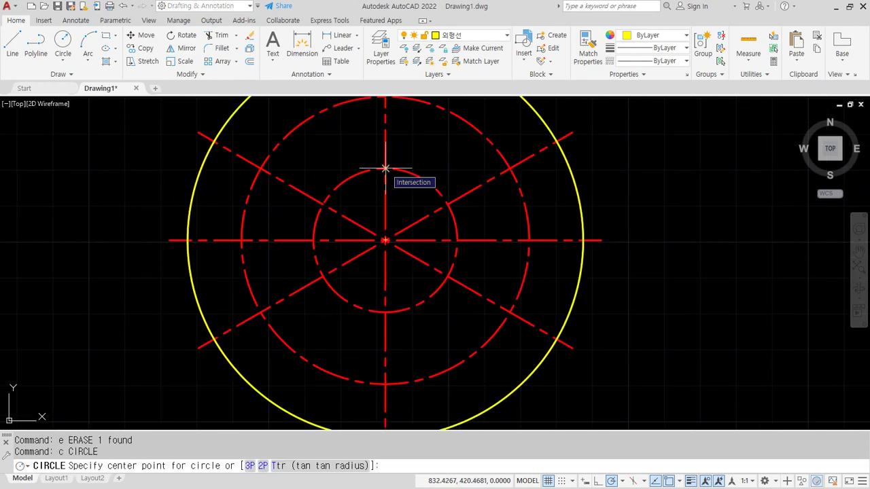
{"action": "left_click", "coordinate": [386, 168]}
{"action": "type", "text": "3.5"}
{"action": "key", "text": "Return"}
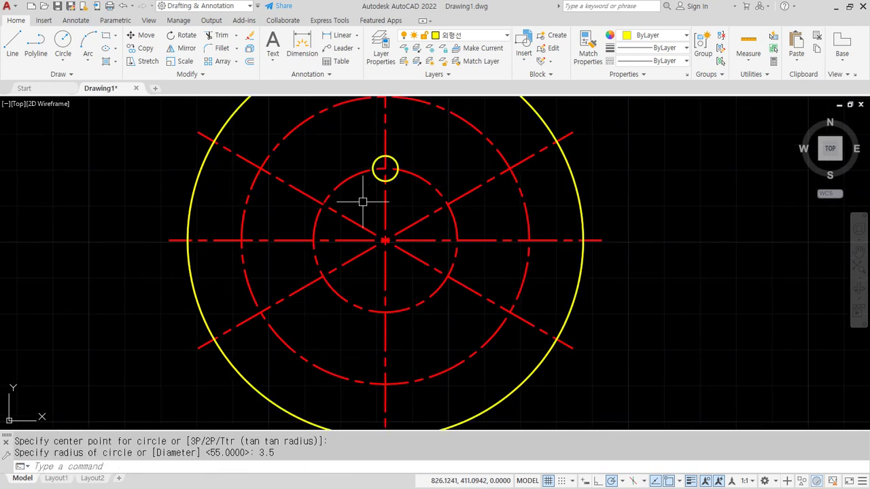
Draw three more circles of radius 3.5 at the left, bottom and right quadrants of the inner pitch circle
{"action": "key", "text": "Return"}
{"action": "left_click", "coordinate": [313, 240]}
{"action": "key", "text": "Return"}
{"action": "key", "text": "Return"}
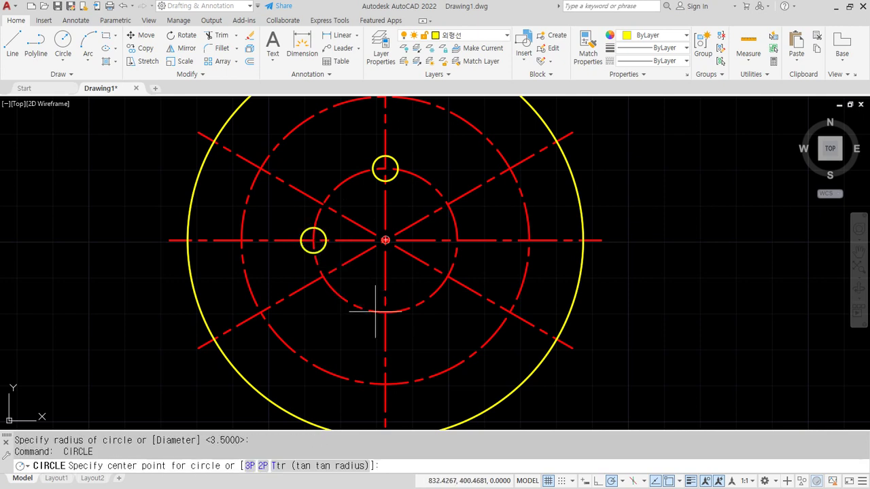
{"action": "left_click", "coordinate": [385, 313]}
{"action": "key", "text": "Return"}
{"action": "key", "text": "Return"}
{"action": "left_click", "coordinate": [458, 240]}
{"action": "key", "text": "Return"}
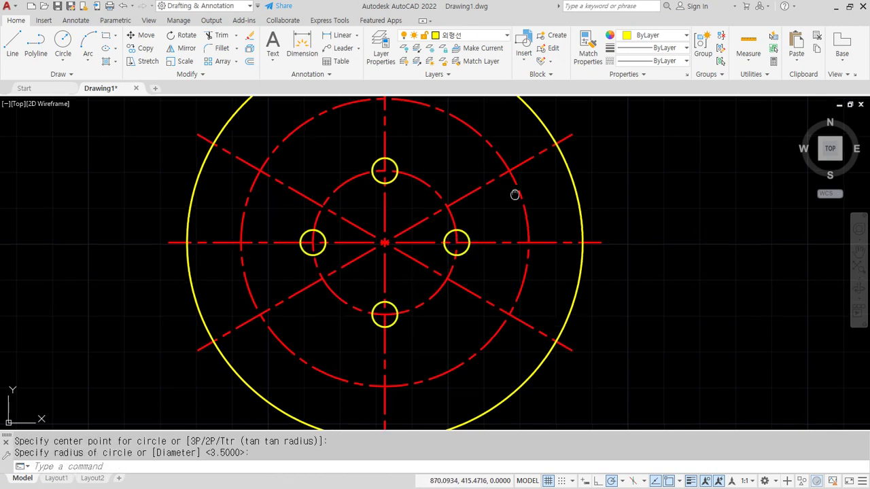
Draw a hole circle of radius 6.5 where the 30° centreline crosses the outer pitch circle at its upper right
{"action": "key", "text": "Return"}
{"action": "middle_click_drag", "start_coordinate": [515, 195], "coordinate": [481, 229]}
{"action": "left_click", "coordinate": [480, 216]}
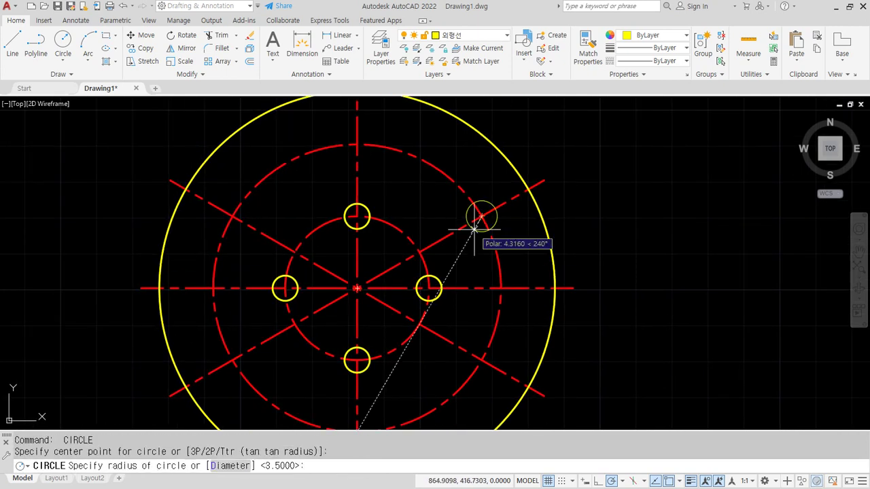
{"action": "type", "text": "6.5"}
{"action": "key", "text": "Return"}
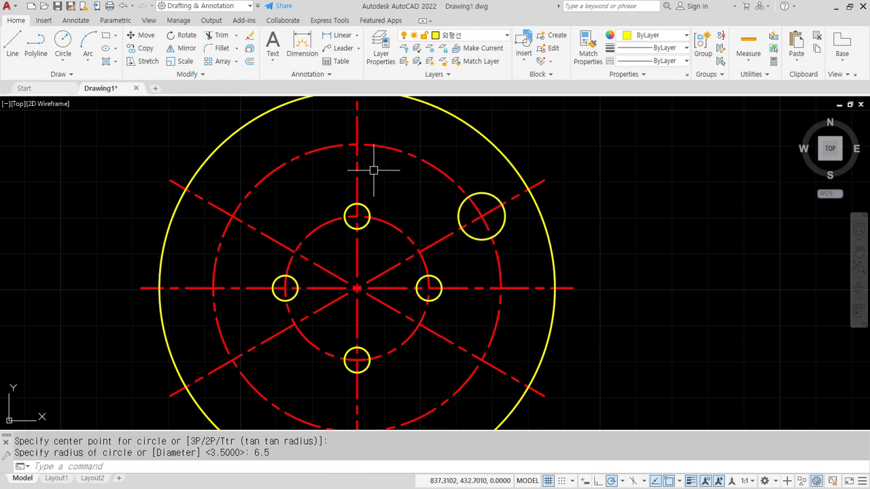
Add radius 6.5 circles at the top, upper-left and lower-left centreline crossings of the outer pitch circle
{"action": "key", "text": "Return"}
{"action": "left_click", "coordinate": [356, 144]}
{"action": "key", "text": "Return"}
{"action": "key", "text": "Return"}
{"action": "left_click", "coordinate": [233, 217]}
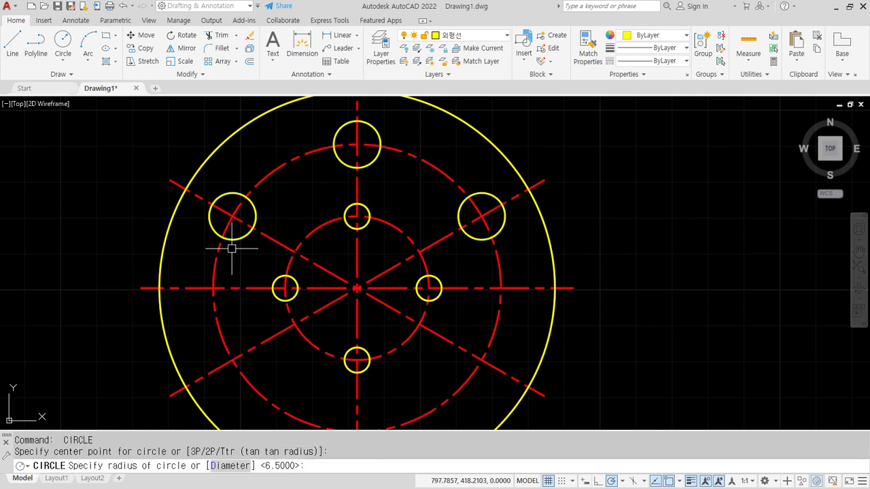
{"action": "key", "text": "Return"}
{"action": "key", "text": "Return"}
{"action": "left_click", "coordinate": [232, 360]}
{"action": "key", "text": "Return"}
Add radius 6.5 circles at the bottom and lower-right centreline crossings of the outer pitch circle
{"action": "key", "text": "Return"}
{"action": "middle_click_drag", "start_coordinate": [319, 415], "coordinate": [300, 363]}
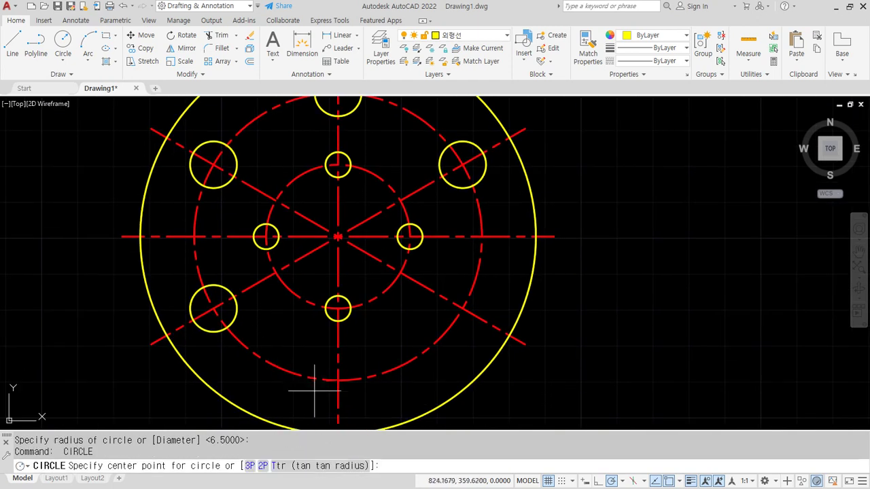
{"action": "left_click", "coordinate": [338, 381]}
{"action": "key", "text": "Return"}
{"action": "key", "text": "Return"}
{"action": "left_click", "coordinate": [457, 316]}
{"action": "key", "text": "Return"}
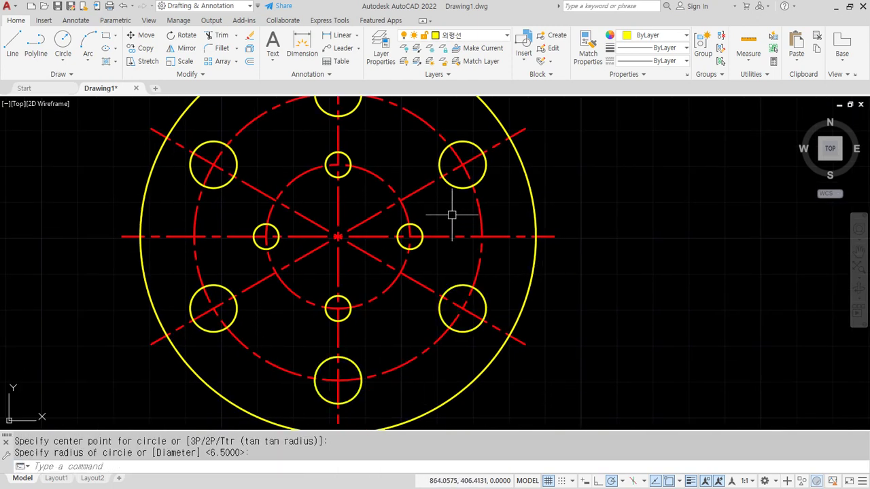
Draw a concentric circle of radius 10 around the upper-right hole of the outer pattern
{"action": "middle_click_drag", "start_coordinate": [450, 217], "coordinate": [435, 239]}
{"action": "key", "text": "Return"}
{"action": "left_click", "coordinate": [447, 185]}
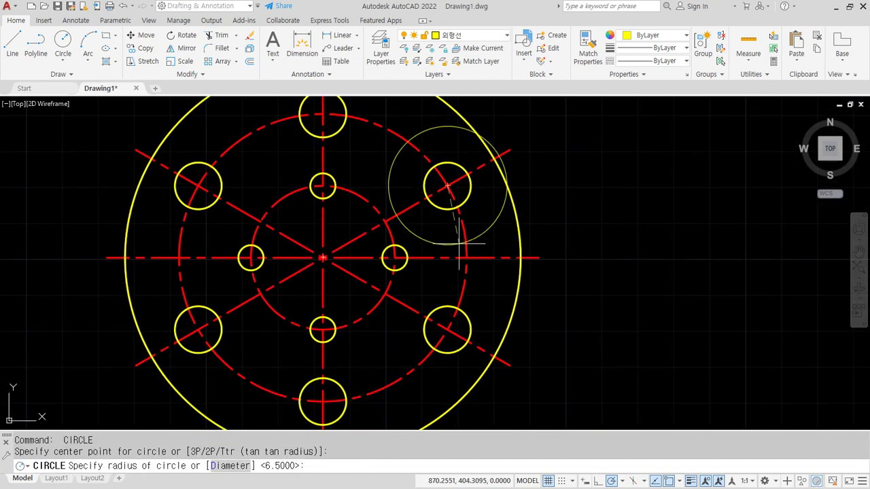
{"action": "key", "text": "Return"}
Draw concentric circles of radius 10 around the top and upper-left holes of the outer pattern
{"action": "middle_click_drag", "start_coordinate": [362, 190], "coordinate": [359, 229]}
{"action": "key", "text": "Return"}
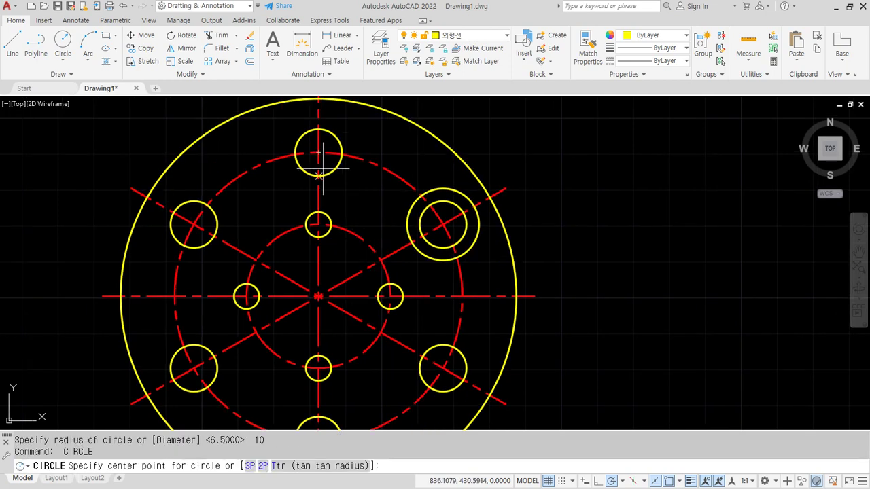
{"action": "left_click", "coordinate": [317, 152]}
{"action": "key", "text": "Return"}
{"action": "key", "text": "Return"}
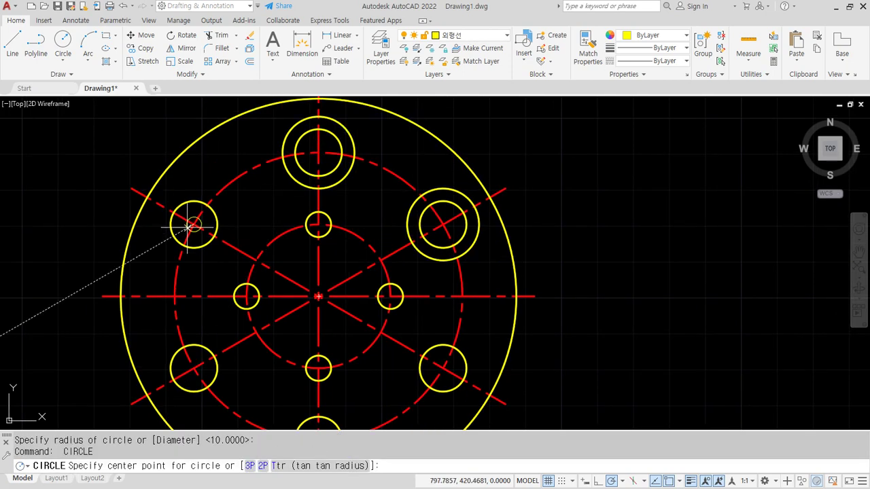
{"action": "left_click", "coordinate": [193, 224]}
{"action": "key", "text": "Return"}
{"action": "left_click", "coordinate": [189, 292]}
{"action": "middle_click_drag", "start_coordinate": [188, 292], "coordinate": [186, 195]}
{"action": "key", "text": "Escape"}
Draw concentric circles of radius 10 around the lower-left, bottom and lower-right holes of the outer pattern
{"action": "key", "text": "Return"}
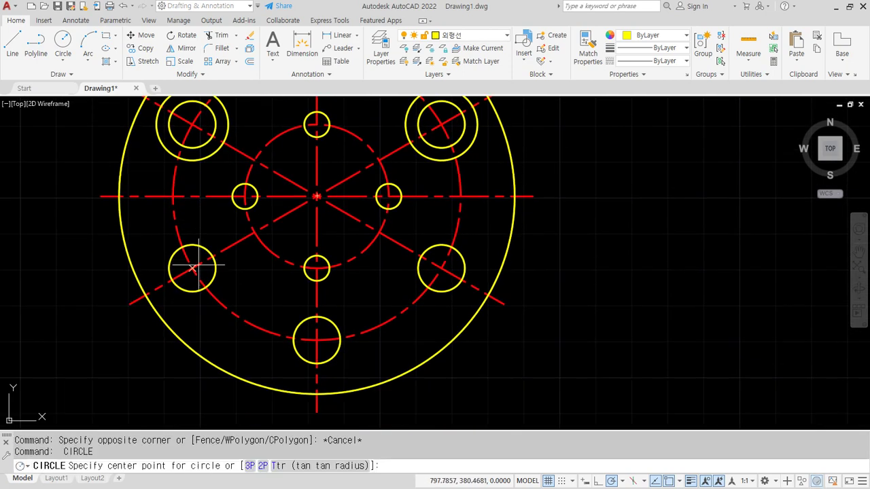
{"action": "left_click", "coordinate": [192, 267]}
{"action": "key", "text": "Return"}
{"action": "key", "text": "Return"}
{"action": "left_click", "coordinate": [315, 338]}
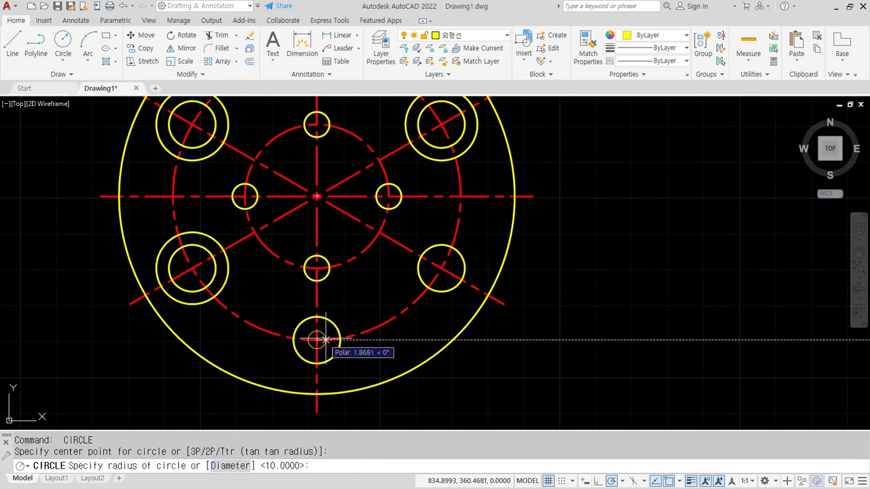
{"action": "key", "text": "Return"}
{"action": "key", "text": "Return"}
{"action": "left_click", "coordinate": [441, 269]}
{"action": "key", "text": "Return"}
{"action": "scroll", "coordinate": [369, 292], "scroll_direction": "down", "scroll_amount": 2}
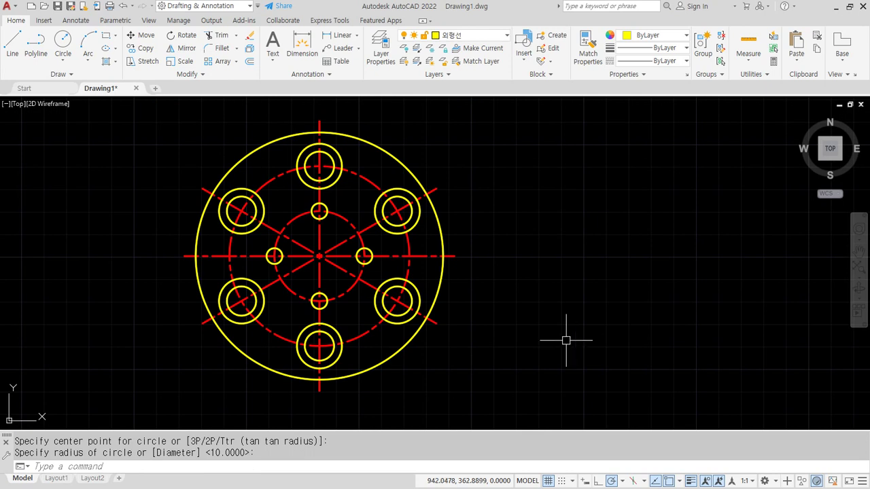
Erase the entire round hole-pattern plate together with its centrelines
{"action": "key", "text": "Escape"}
{"action": "left_click", "coordinate": [514, 407]}
{"action": "left_click", "coordinate": [151, 106]}
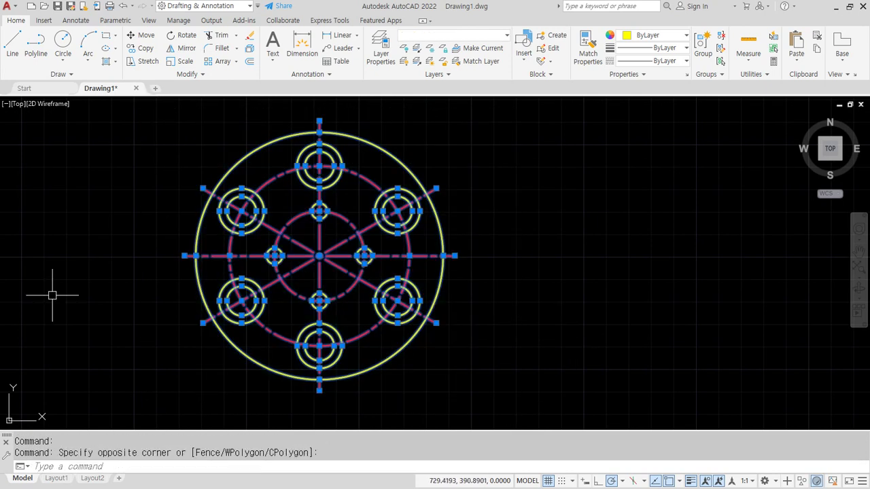
{"action": "type", "text": "e"}
{"action": "key", "text": "Return"}
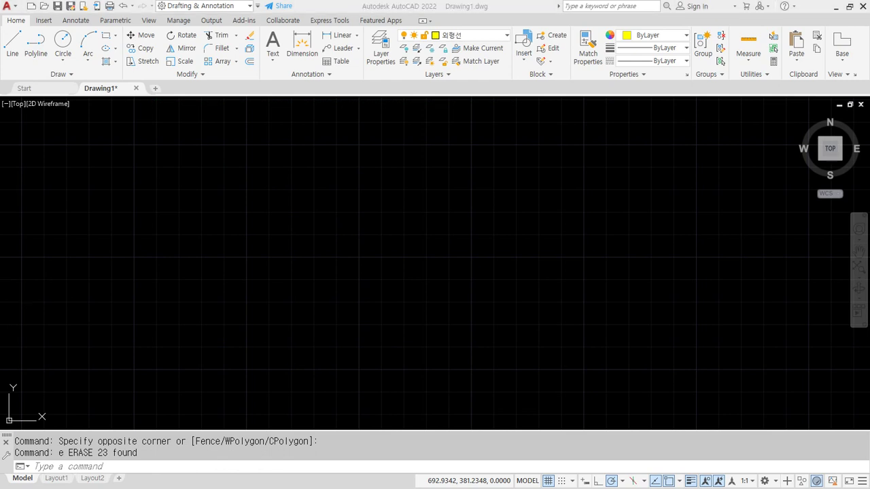
Examine the slotted arm exercise drawing in the browser, marking its main horizontal and vertical centrelines
{"action": "mouse_move", "coordinate": [0, 150]}
{"action": "left_mouse_down"}
{"action": "mouse_move", "coordinate": [299, 107]}
{"action": "mouse_move", "coordinate": [388, 62]}
{"action": "left_mouse_up"}
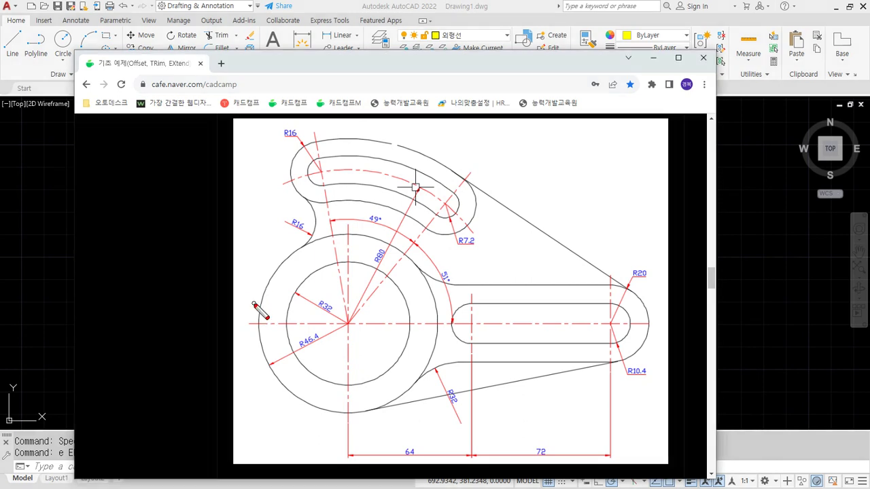
{"action": "left_click_drag", "start_coordinate": [244, 327], "coordinate": [610, 326]}
{"action": "left_click_drag", "start_coordinate": [352, 226], "coordinate": [353, 458]}
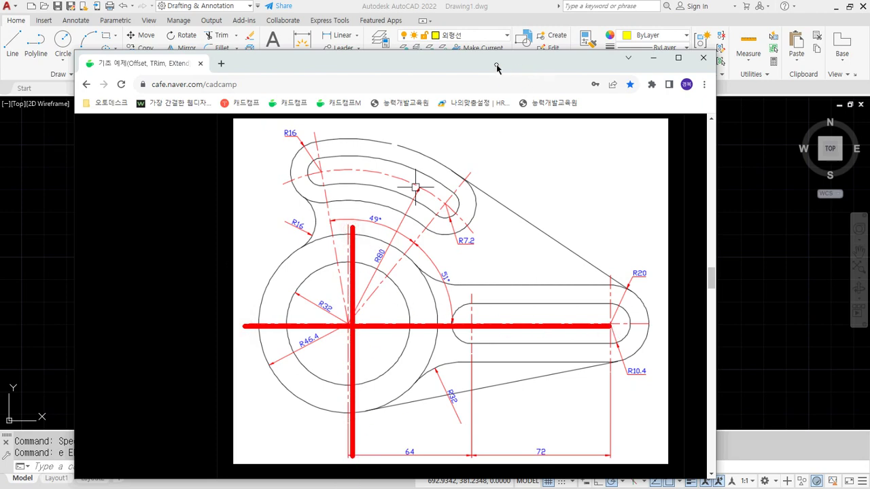
{"action": "key", "text": "Escape"}
{"action": "left_click_drag", "start_coordinate": [496, 65], "coordinate": [0, 109]}
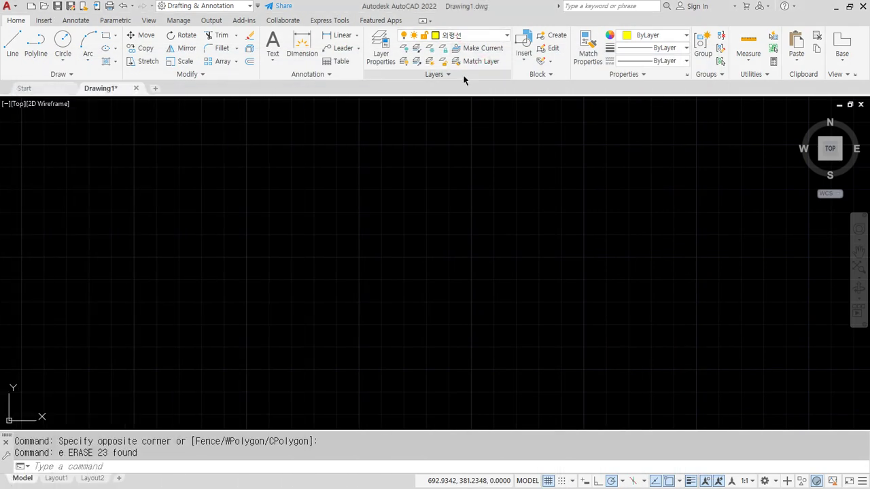
Make the 중심선 layer current and draw horizontal and vertical construction lines crossing at one point
{"action": "left_click", "coordinate": [484, 35]}
{"action": "left_click", "coordinate": [462, 99]}
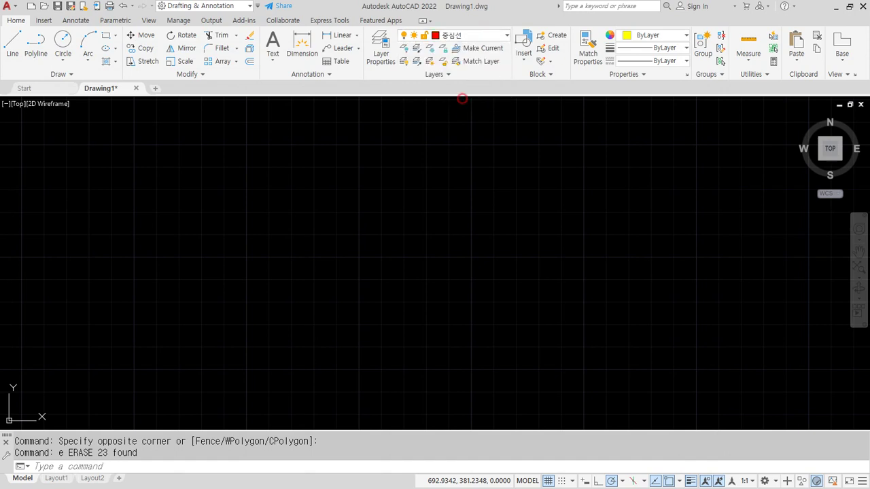
{"action": "type", "text": "XL"}
{"action": "key", "text": "Return"}
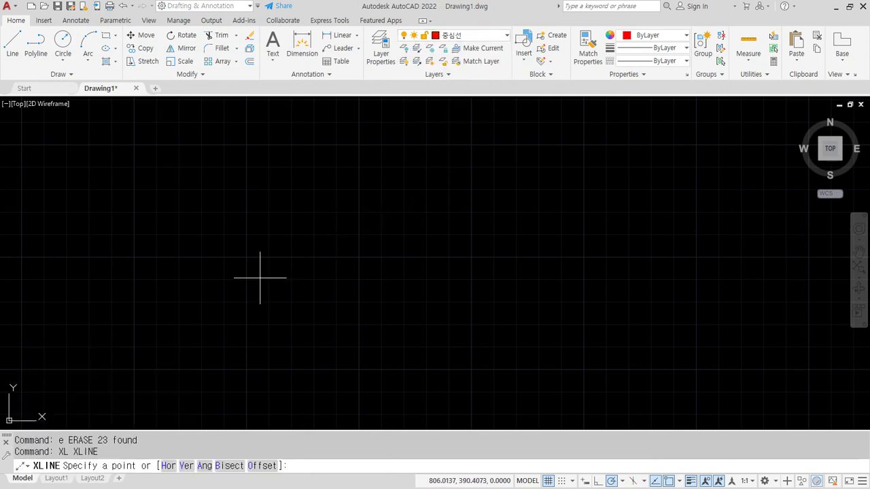
{"action": "left_click", "coordinate": [258, 275]}
{"action": "left_click", "coordinate": [296, 274]}
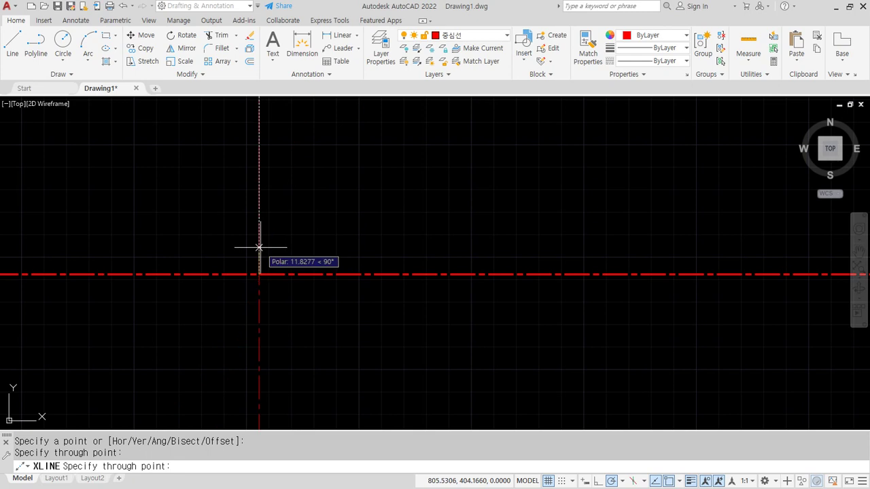
{"action": "left_click", "coordinate": [260, 247]}
{"action": "key", "text": "Return"}
{"action": "type", "text": "c"}
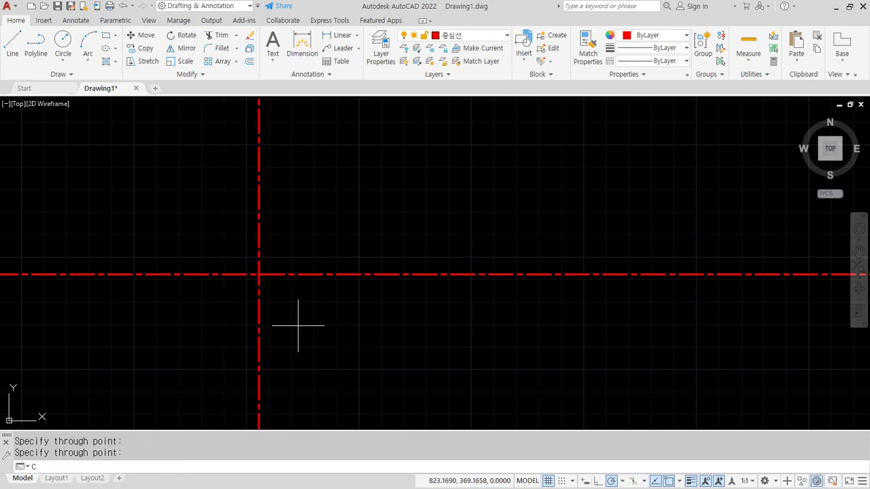
{"action": "key", "text": "Return"}
{"action": "key", "text": "Escape"}
Offset the vertical centreline 64 to the right
{"action": "type", "text": "o"}
{"action": "key", "text": "Return"}
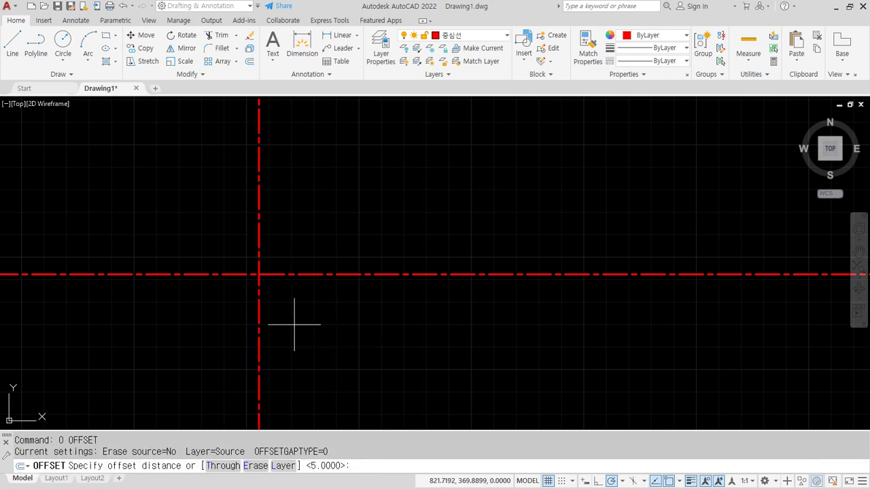
{"action": "key", "text": "Return"}
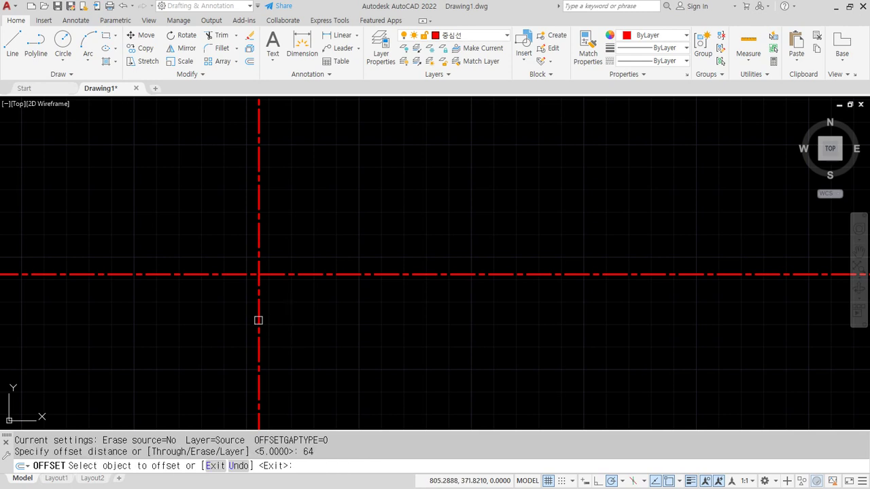
{"action": "left_click", "coordinate": [259, 320]}
{"action": "left_click", "coordinate": [321, 316]}
{"action": "key", "text": "Return"}
Offset the new vertical centreline a further 72 to the right
{"action": "key", "text": "Return"}
{"action": "type", "text": "7"}
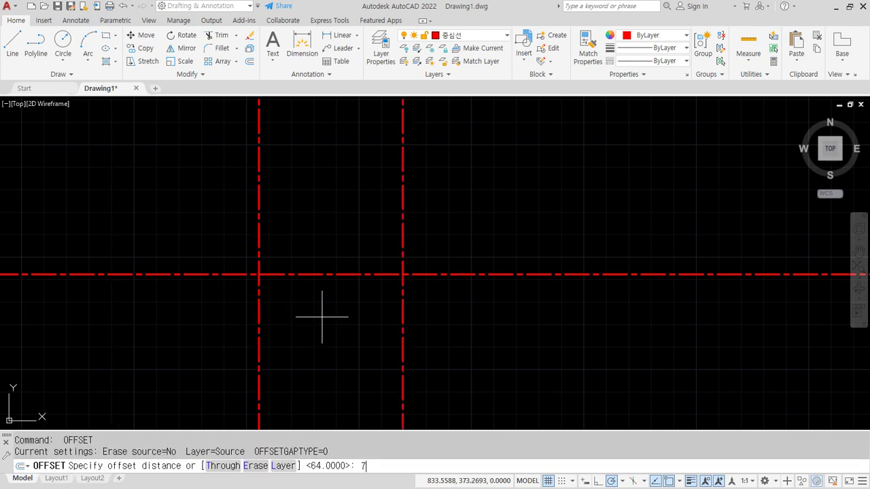
{"action": "type", "text": "2"}
{"action": "key", "text": "Return"}
{"action": "left_click", "coordinate": [403, 305]}
{"action": "left_click", "coordinate": [440, 322]}
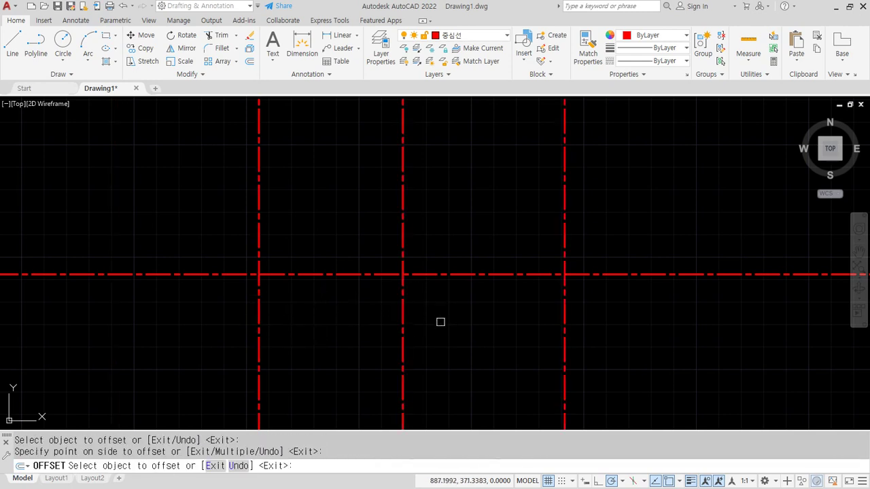
{"action": "key", "text": "Return"}
Make the 외형선 layer current and draw a circle of radius 32 at the left centreline crossing
{"action": "left_click", "coordinate": [472, 37]}
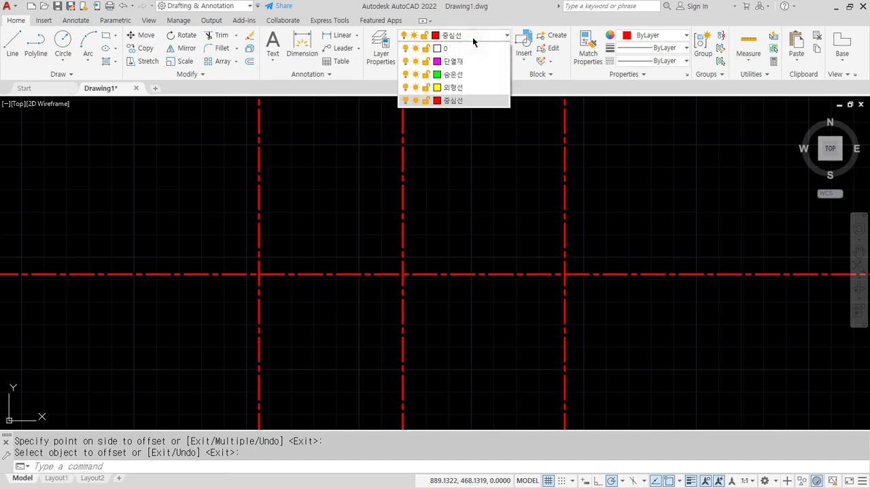
{"action": "left_click", "coordinate": [452, 87]}
{"action": "type", "text": "c CIRCLE"}
{"action": "key", "text": "Return"}
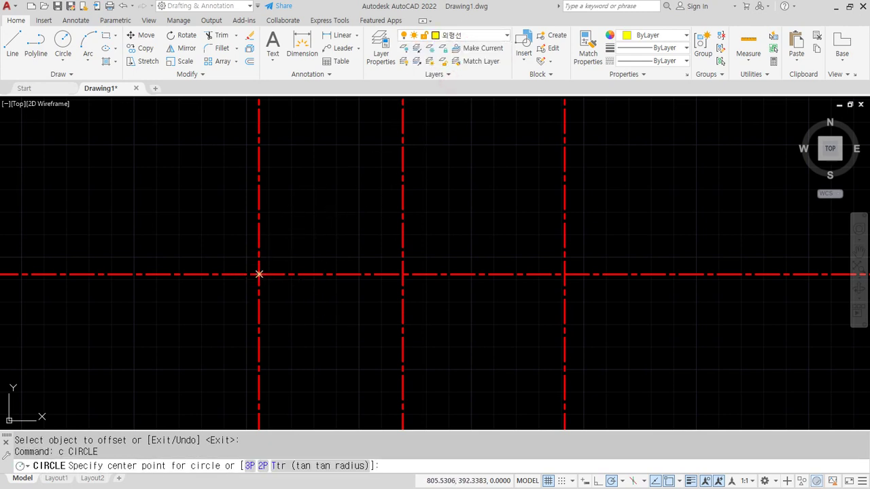
{"action": "left_click", "coordinate": [259, 273]}
{"action": "type", "text": "32"}
{"action": "key", "text": "Return"}
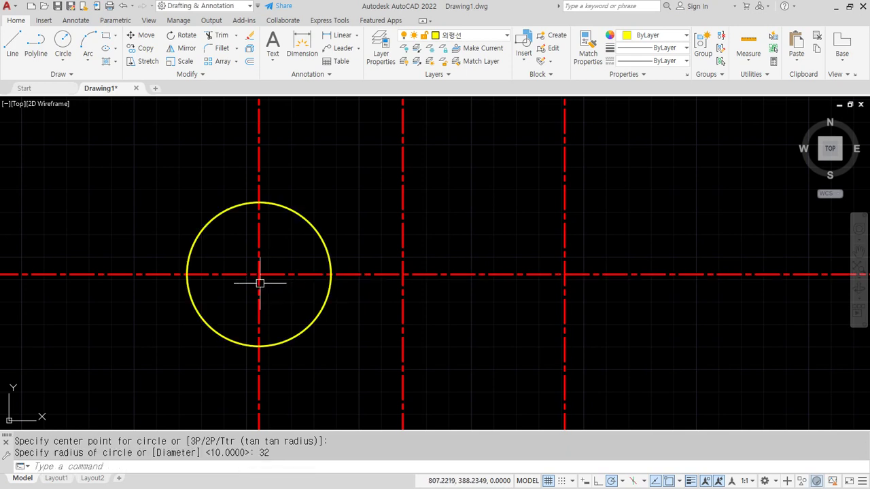
Draw a concentric circle of radius 46.4 around the radius 32 circle
{"action": "key", "text": "Return"}
{"action": "left_click", "coordinate": [259, 274]}
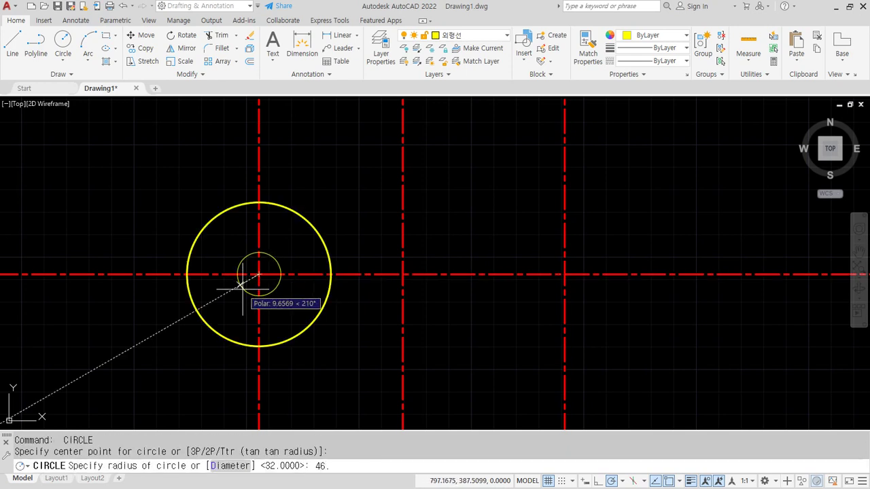
{"action": "type", "text": "46.4"}
{"action": "key", "text": "Return"}
Draw circles of radius 10.4 at the middle and right centreline crossings
{"action": "type", "text": "c"}
{"action": "key", "text": "Return"}
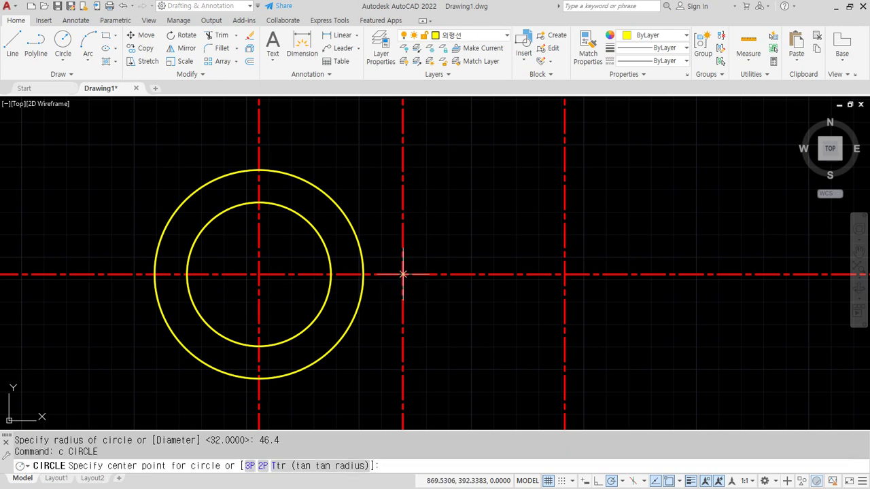
{"action": "left_click", "coordinate": [403, 274]}
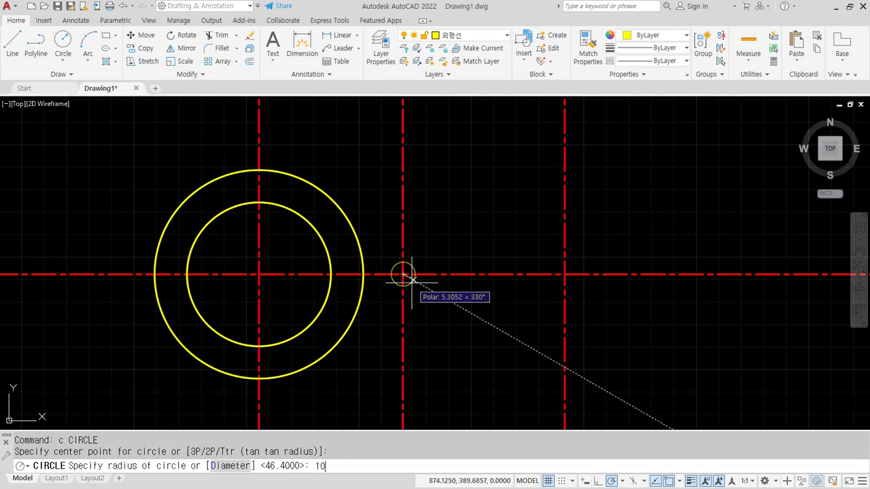
{"action": "type", "text": "10.4"}
{"action": "key", "text": "Return"}
{"action": "key", "text": "Return"}
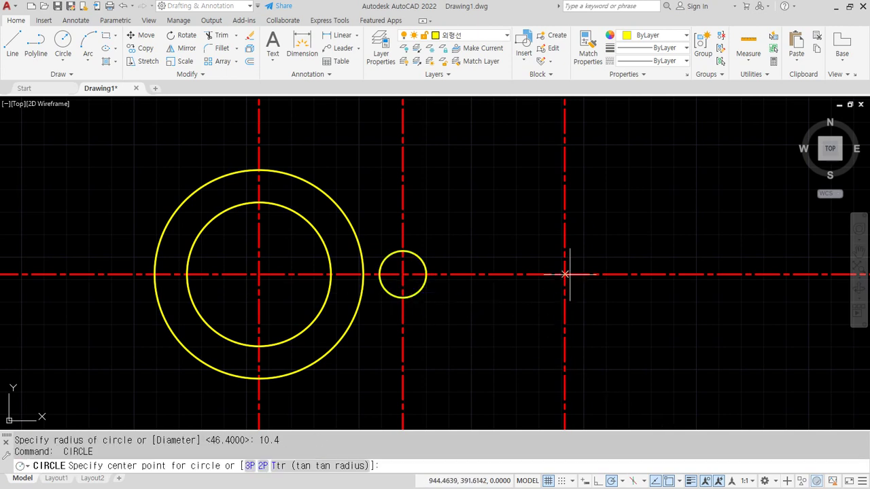
{"action": "left_click", "coordinate": [564, 273]}
{"action": "key", "text": "Return"}
Draw a concentric circle of radius 20 at the right centreline crossing
{"action": "key", "text": "Return"}
{"action": "key", "text": "Return"}
{"action": "left_click", "coordinate": [564, 274]}
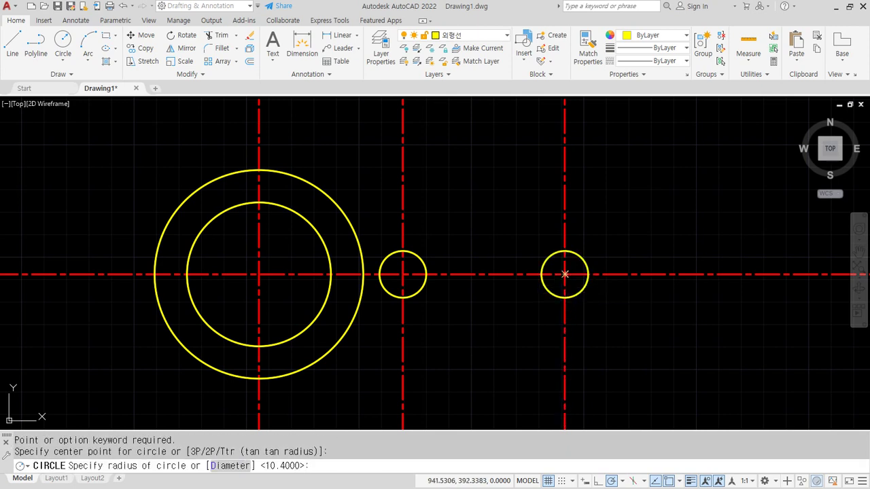
{"action": "key", "text": "Return"}
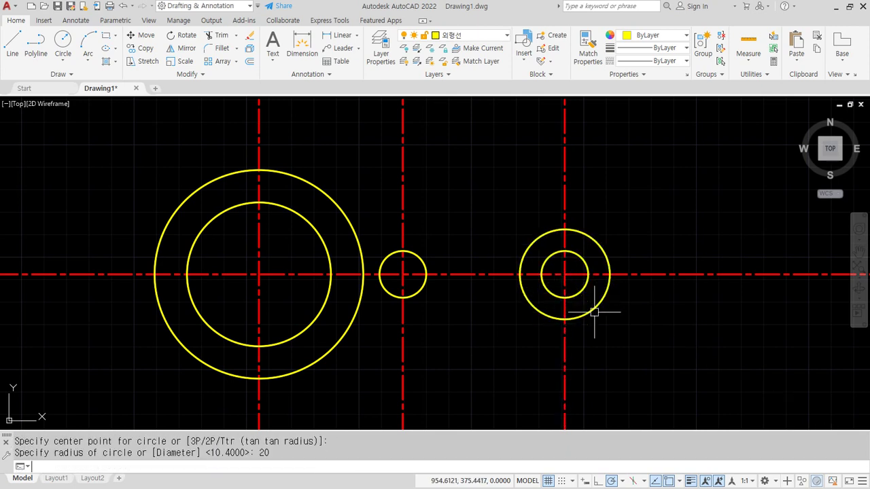
Offset the horizontal centreline 10.4 above and below for the slot's straight sides
{"action": "key", "text": "Return"}
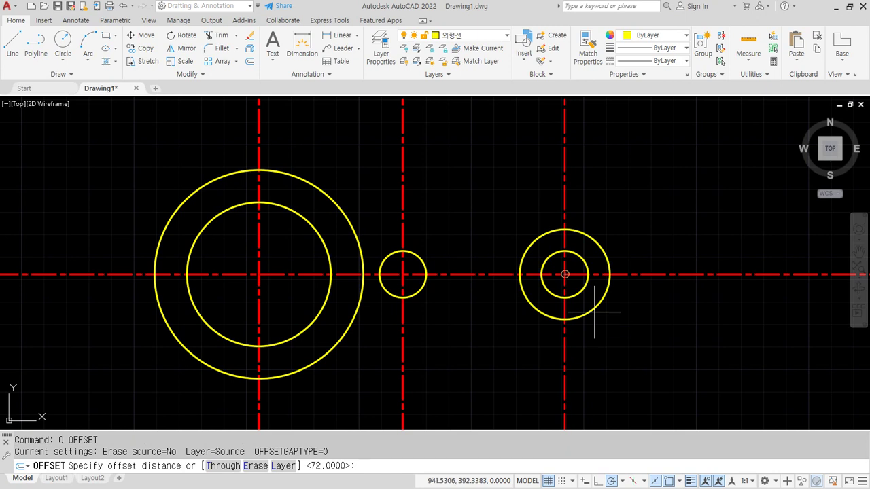
{"action": "type", "text": "10.4"}
{"action": "key", "text": "Return"}
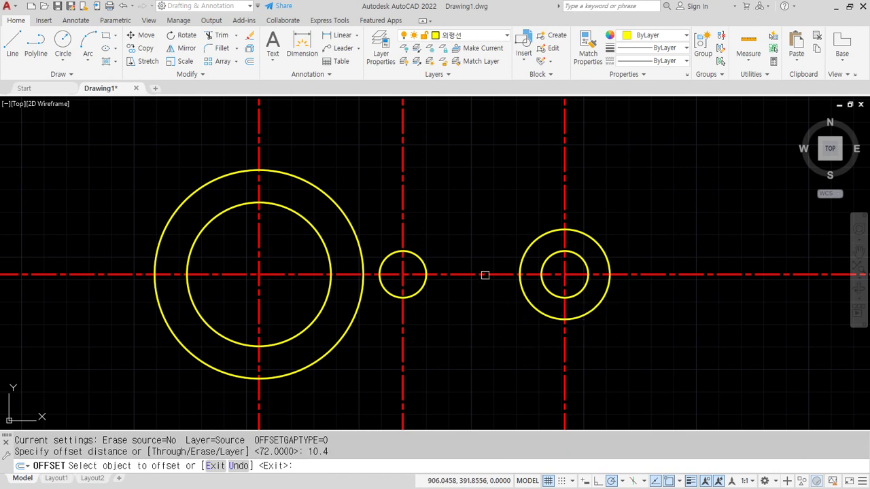
{"action": "left_click", "coordinate": [483, 274]}
{"action": "left_click", "coordinate": [478, 252]}
{"action": "left_click", "coordinate": [480, 274]}
{"action": "left_click", "coordinate": [478, 299]}
{"action": "key", "text": "Return"}
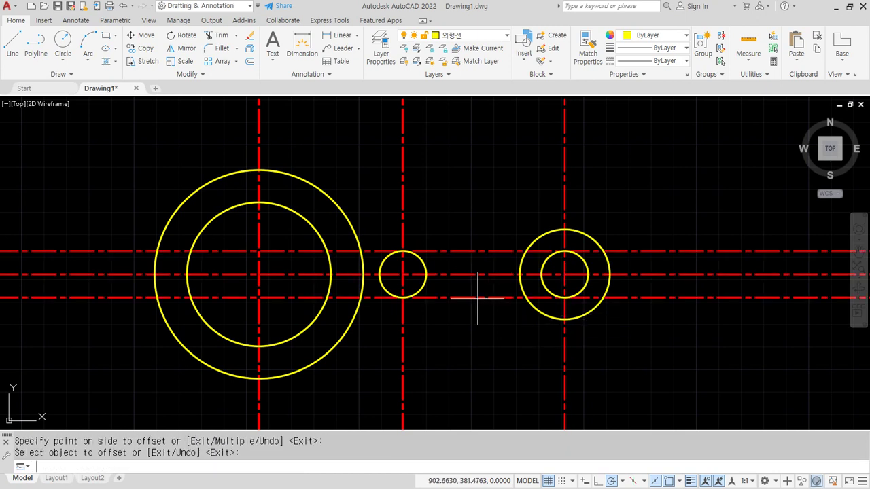
Offset the horizontal centreline 20 above and below for the arm's outer edges
{"action": "key", "text": "Return"}
{"action": "key", "text": "Return"}
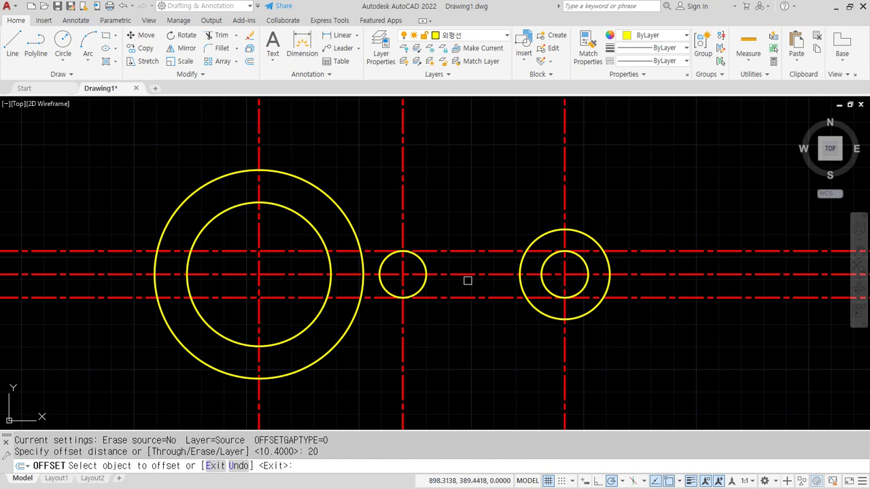
{"action": "left_click", "coordinate": [466, 274]}
{"action": "left_click", "coordinate": [472, 225]}
{"action": "left_click", "coordinate": [467, 274]}
{"action": "left_click", "coordinate": [469, 350]}
{"action": "key", "text": "Return"}
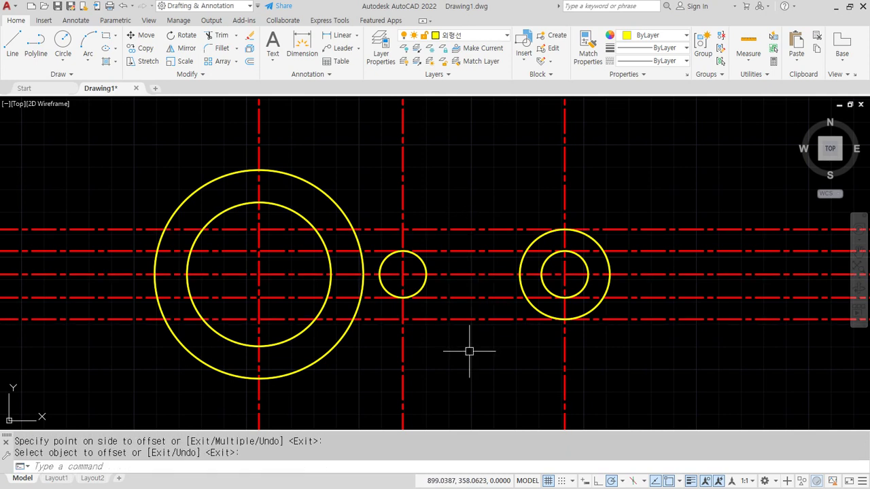
Match the four offset horizontal lines to the yellow outline properties of the radius 20 circle
{"action": "type", "text": "ma"}
{"action": "key", "text": "Return"}
{"action": "left_click", "coordinate": [601, 304]}
{"action": "left_click", "coordinate": [495, 319]}
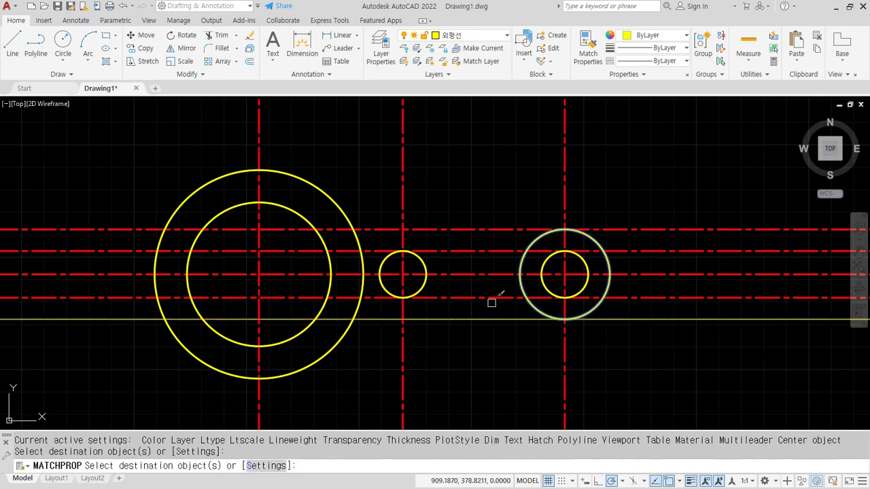
{"action": "left_click", "coordinate": [490, 298]}
{"action": "left_click", "coordinate": [483, 252]}
{"action": "left_click", "coordinate": [483, 230]}
{"action": "key", "text": "Return"}
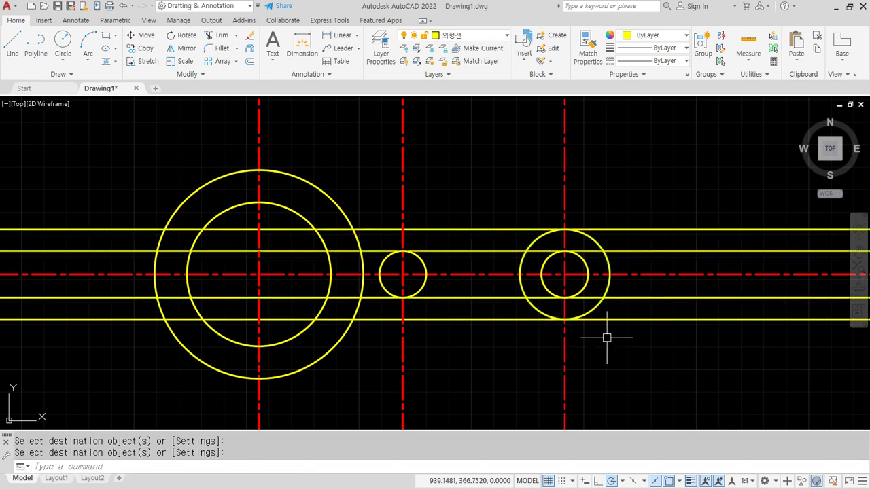
Trim the four horizontal lines beyond the right circles and between the large circle and the middle vertical centreline
{"action": "type", "text": "tr"}
{"action": "key", "text": "Return"}
{"action": "mouse_move", "coordinate": [666, 344]}
{"action": "left_mouse_down"}
{"action": "mouse_move", "coordinate": [655, 255]}
{"action": "mouse_move", "coordinate": [640, 233]}
{"action": "mouse_move", "coordinate": [591, 227]}
{"action": "left_mouse_up"}
{"action": "left_click", "coordinate": [369, 229]}
{"action": "left_click", "coordinate": [369, 252]}
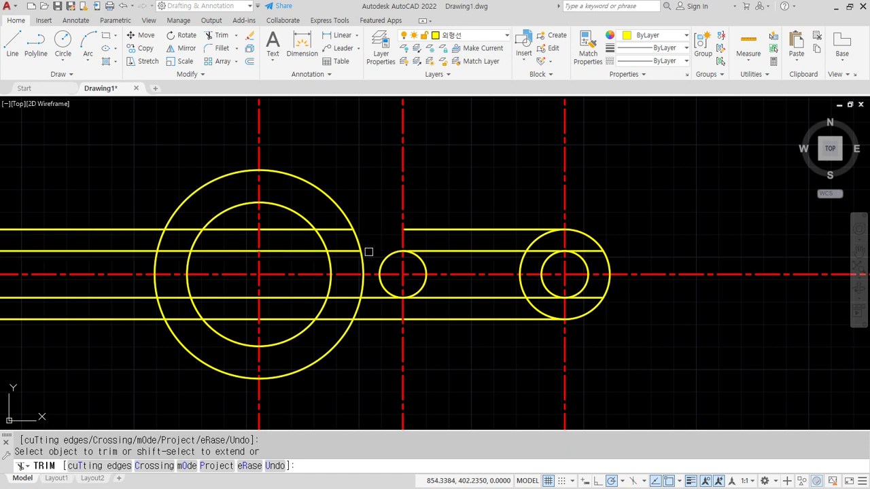
{"action": "left_click", "coordinate": [374, 298]}
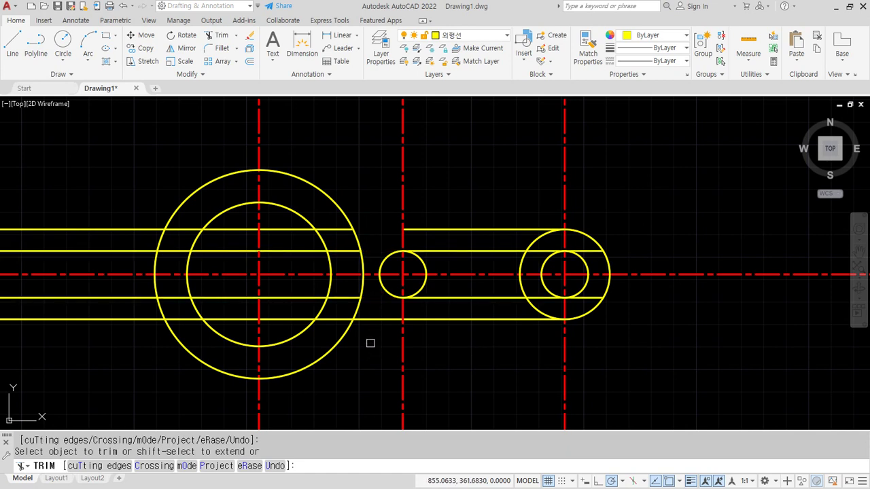
{"action": "left_click_drag", "start_coordinate": [376, 327], "coordinate": [376, 315]}
{"action": "key", "text": "Return"}
Erase the four leftover horizontal lines running through the large circles on the left
{"action": "left_click", "coordinate": [133, 338]}
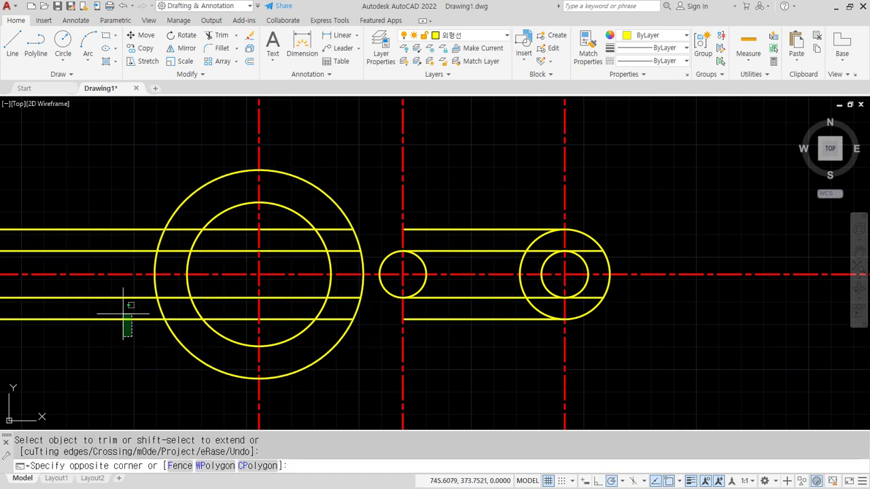
{"action": "left_click", "coordinate": [120, 291]}
{"action": "left_click", "coordinate": [128, 207]}
{"action": "left_click", "coordinate": [103, 253]}
{"action": "type", "text": "E"}
{"action": "key", "text": "Return"}
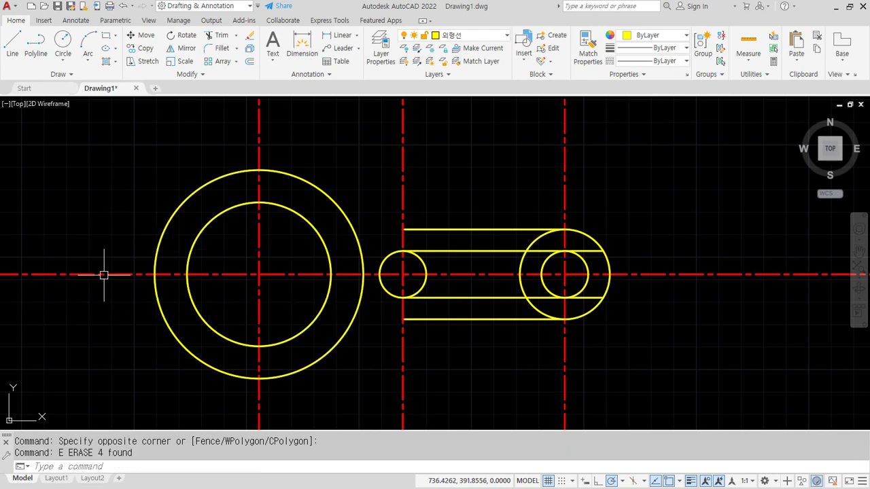
Extend the arm's upper and lower outer edges leftward to the radius 46.4 circle
{"action": "type", "text": "ex"}
{"action": "key", "text": "Return"}
{"action": "left_click", "coordinate": [414, 320]}
{"action": "left_click", "coordinate": [420, 313]}
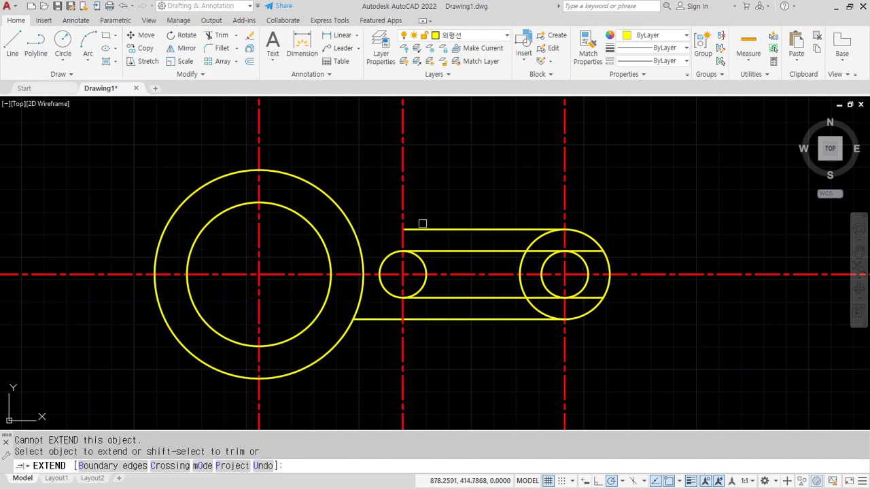
{"action": "left_click", "coordinate": [422, 229]}
{"action": "key", "text": "Return"}
Trim the circles' inner arcs and the overhanging line ends to leave a closed slot inside the arm's rounded end
{"action": "type", "text": "tr"}
{"action": "key", "text": "Return"}
{"action": "left_click", "coordinate": [425, 269]}
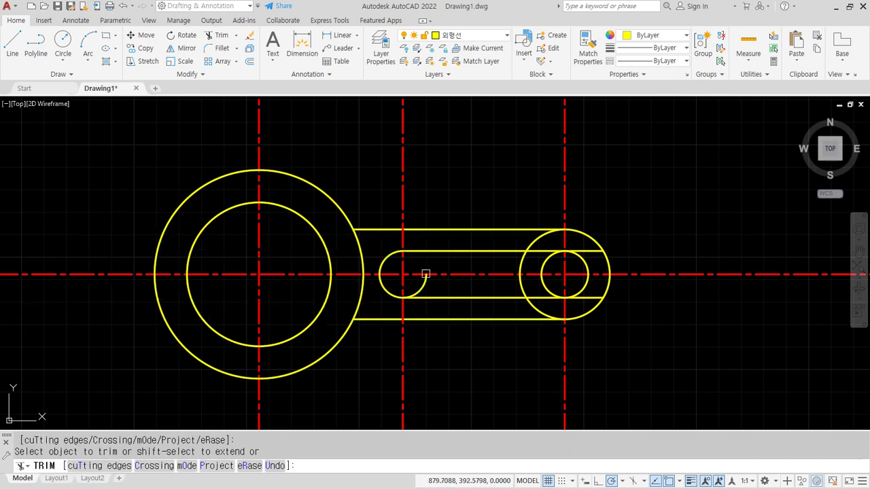
{"action": "left_click", "coordinate": [588, 297]}
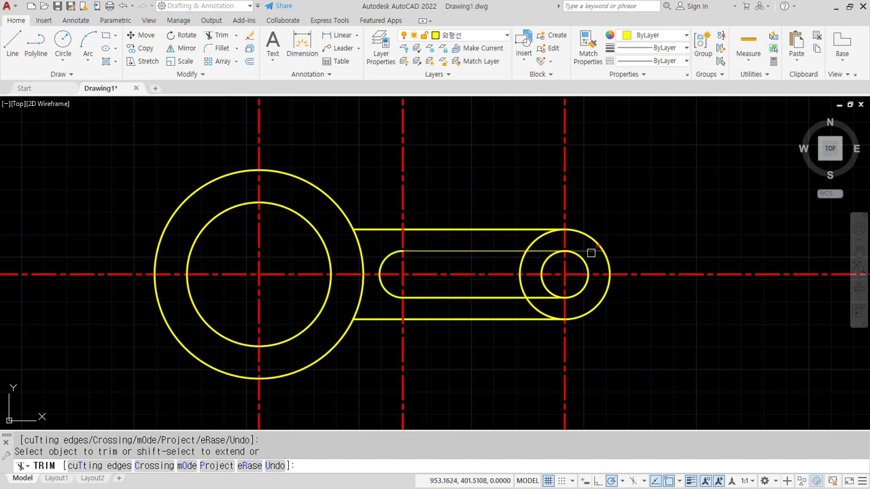
{"action": "left_click", "coordinate": [592, 251]}
{"action": "left_click", "coordinate": [519, 262]}
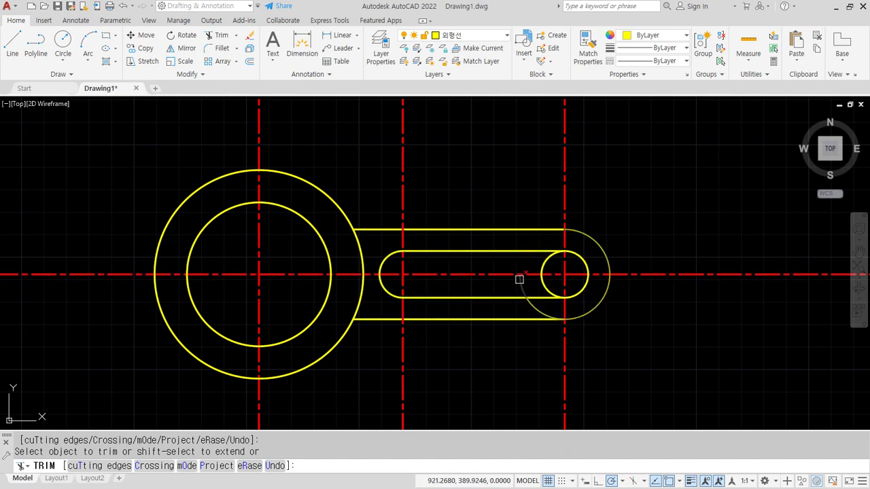
{"action": "left_click", "coordinate": [533, 310]}
{"action": "left_click", "coordinate": [541, 286]}
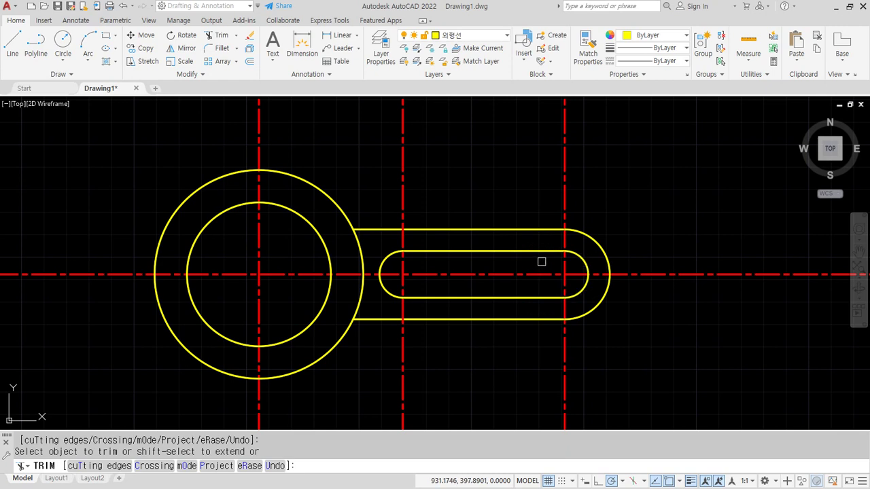
{"action": "key", "text": "Return"}
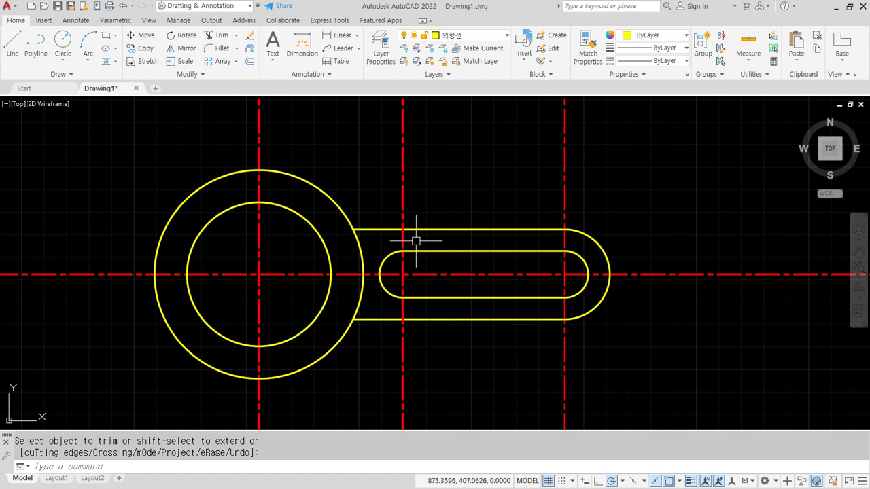
Draw three trial horizontal construction lines above the arm, and erase them again
{"action": "type", "text": "X"}
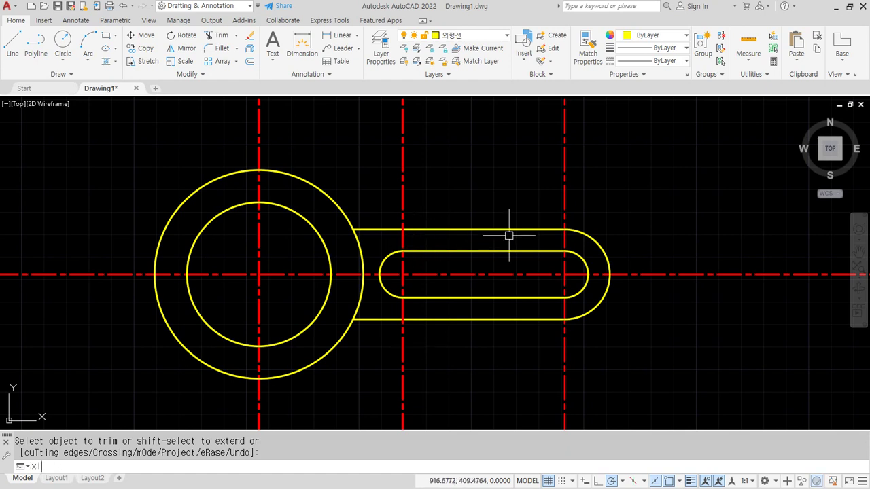
{"action": "type", "text": "L"}
{"action": "key", "text": "Return"}
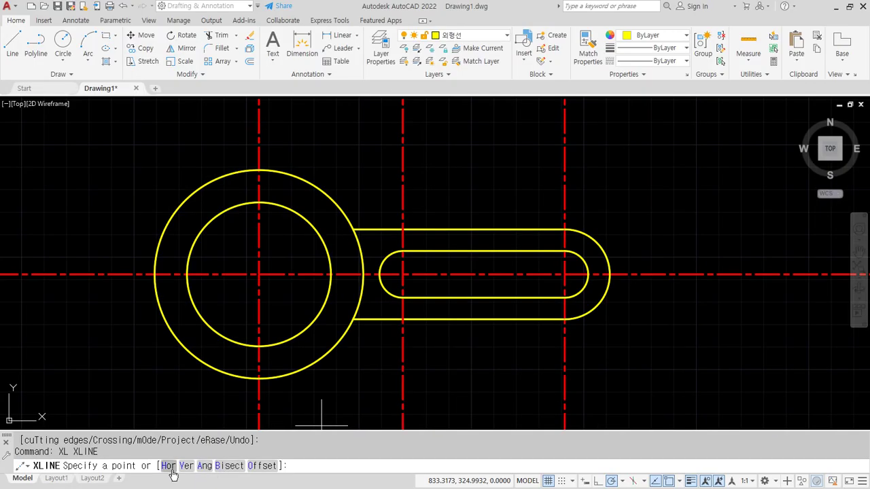
{"action": "left_click", "coordinate": [168, 466]}
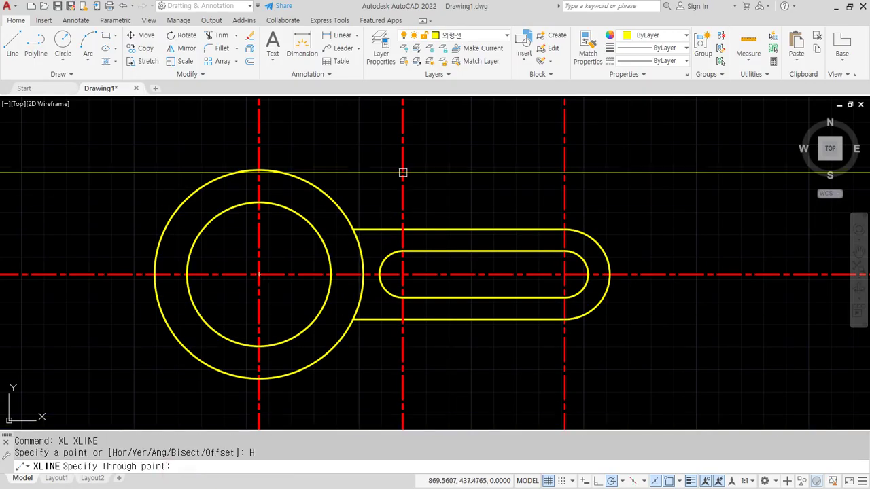
{"action": "left_click", "coordinate": [450, 144]}
{"action": "left_click", "coordinate": [465, 179]}
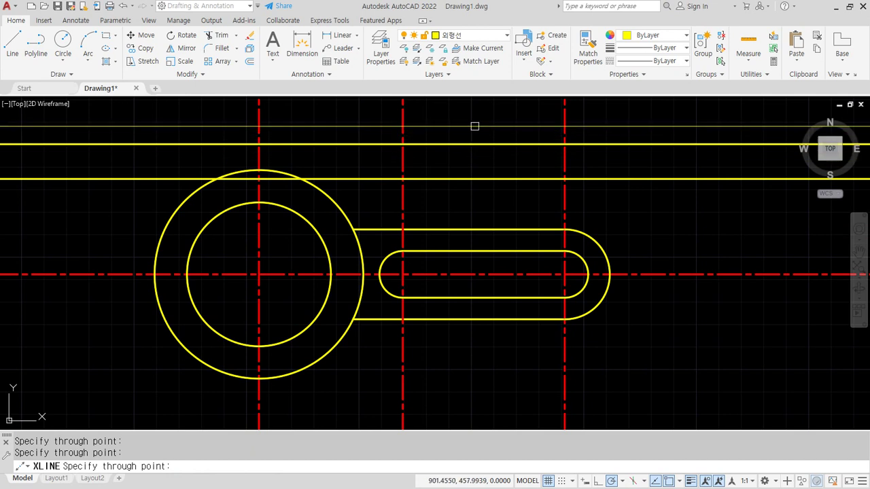
{"action": "left_click", "coordinate": [469, 126]}
{"action": "key", "text": "Return"}
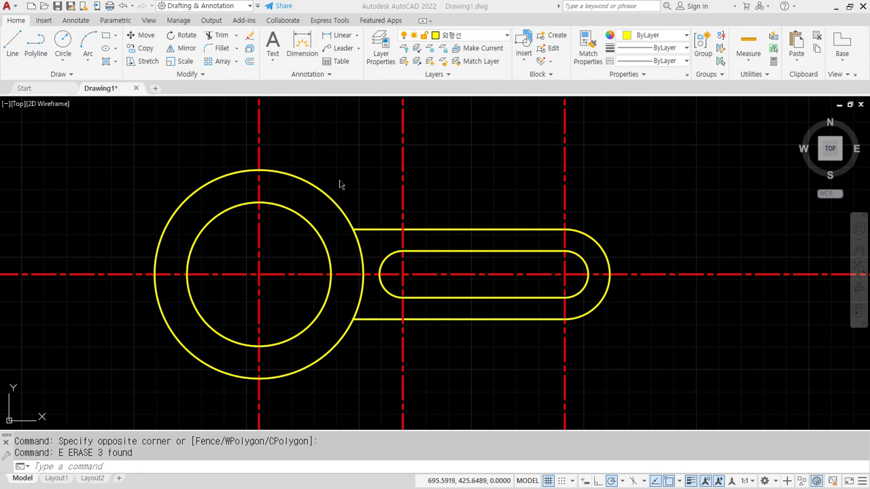
Draw six trial vertical construction lines in the empty area to the left of the large circles
{"action": "left_click", "coordinate": [339, 166]}
{"action": "key", "text": "Return"}
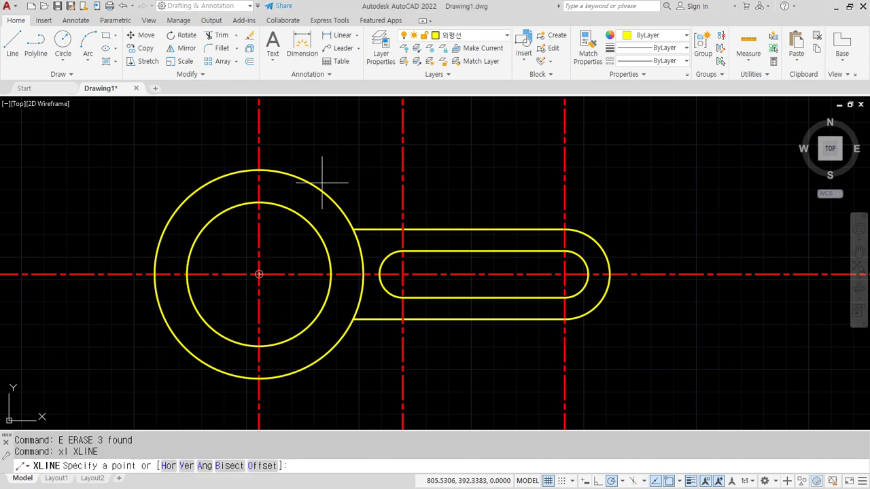
{"action": "type", "text": "v"}
{"action": "key", "text": "Return"}
{"action": "scroll", "coordinate": [321, 181], "scroll_direction": "down", "scroll_amount": 2}
{"action": "mouse_move", "coordinate": [148, 208]}
{"action": "middle_mouse_down"}
{"action": "mouse_move", "coordinate": [95, 238]}
{"action": "mouse_move", "coordinate": [231, 278]}
{"action": "middle_mouse_up"}
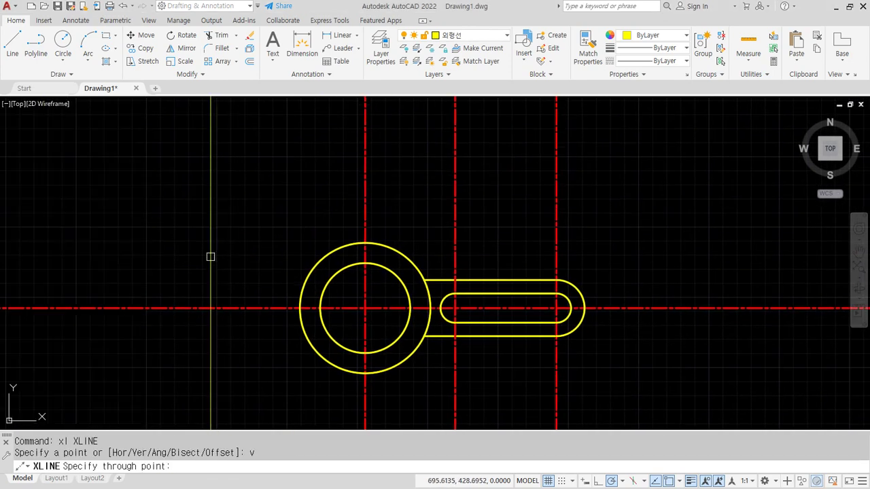
{"action": "left_click", "coordinate": [210, 256]}
{"action": "left_click", "coordinate": [161, 256]}
{"action": "left_click", "coordinate": [133, 252]}
{"action": "left_click", "coordinate": [83, 243]}
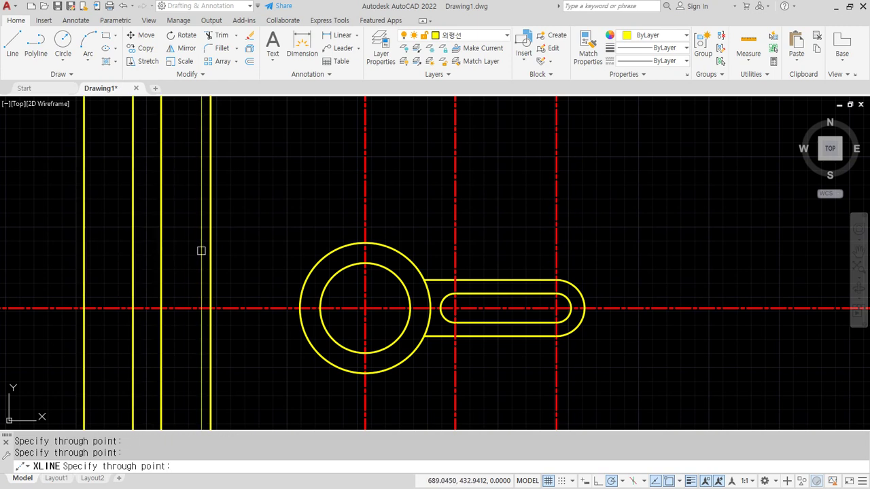
{"action": "left_click", "coordinate": [181, 254]}
{"action": "left_click", "coordinate": [108, 250]}
{"action": "key", "text": "Return"}
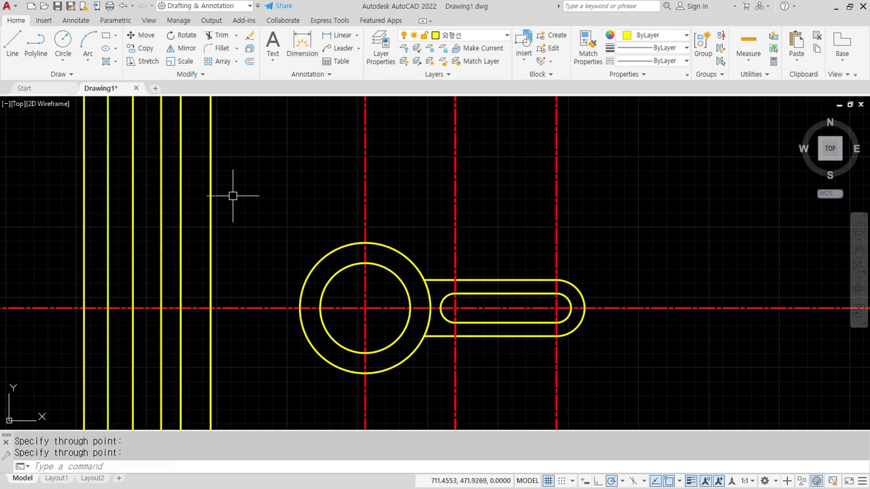
Erase the six trial vertical construction lines
{"action": "left_click", "coordinate": [247, 217]}
{"action": "left_click", "coordinate": [99, 146]}
{"action": "type", "text": "e"}
{"action": "key", "text": "Return"}
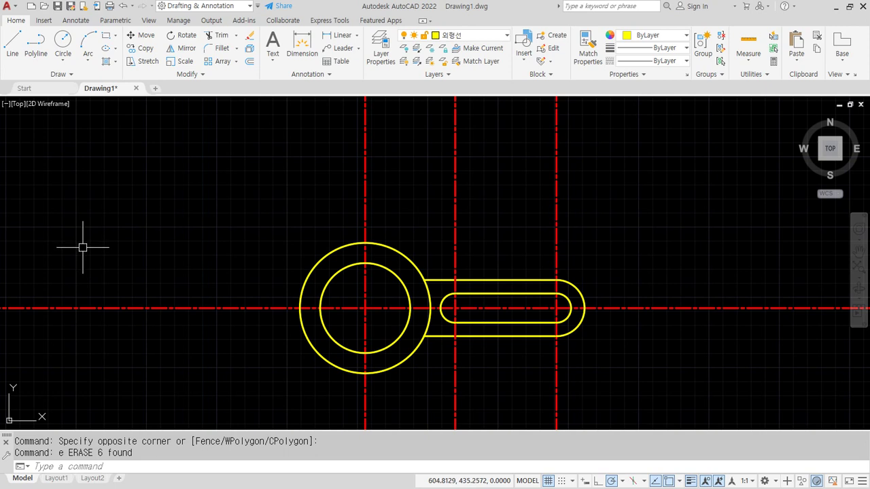
Start an XLINE construction line defined by its angle
{"action": "type", "text": "xl"}
{"action": "key", "text": "Return"}
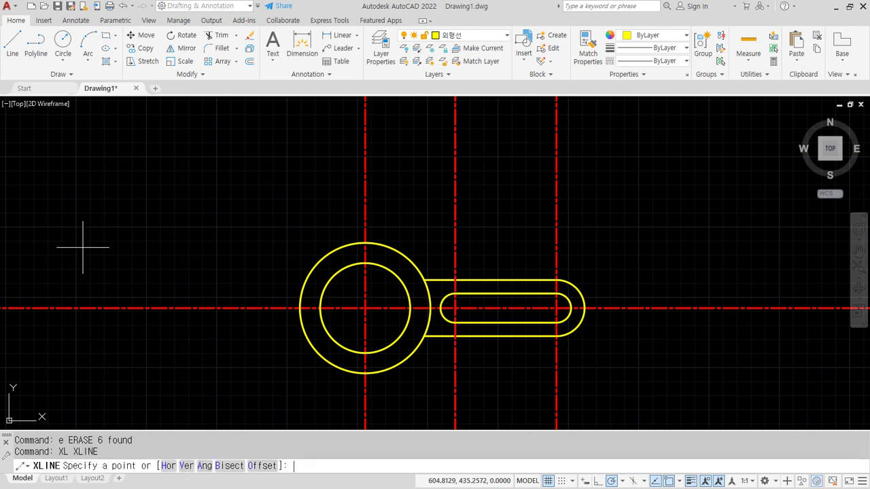
{"action": "left_click", "coordinate": [204, 467]}
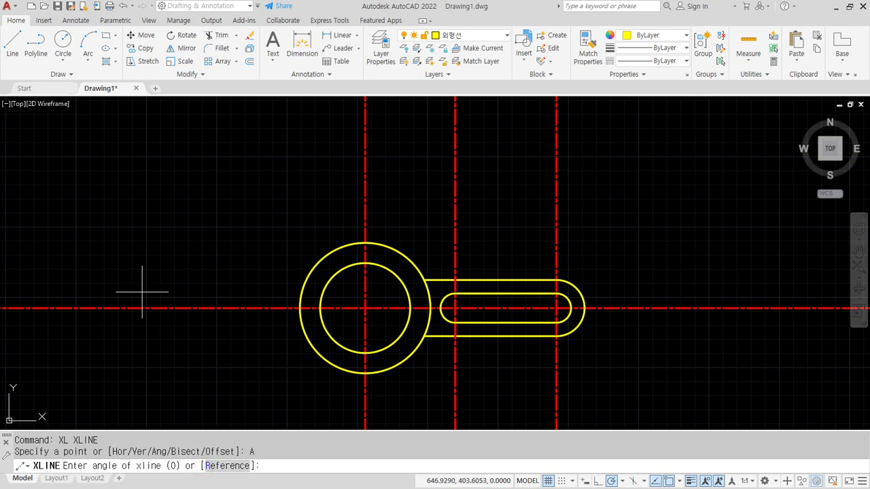
Switch to the reference drawing in the browser and mark the two angular dimensions and the two slanted centrelines of the curved slot
{"action": "key", "text": "alt+Tab"}
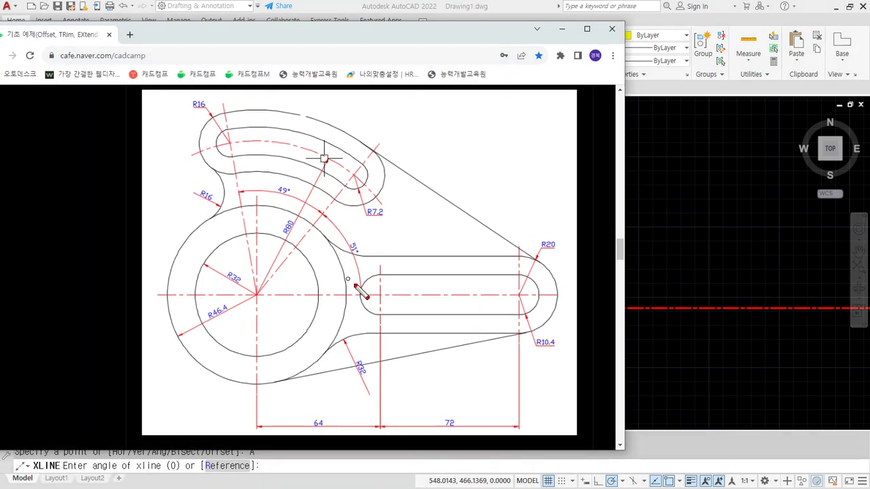
{"action": "mouse_move", "coordinate": [359, 260]}
{"action": "left_mouse_down"}
{"action": "mouse_move", "coordinate": [322, 246]}
{"action": "mouse_move", "coordinate": [354, 261]}
{"action": "left_mouse_up"}
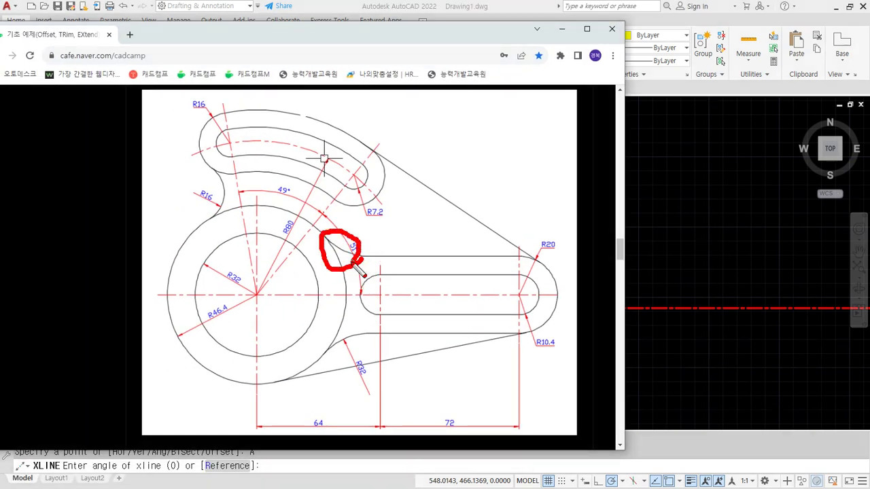
{"action": "mouse_move", "coordinate": [284, 205]}
{"action": "left_mouse_down"}
{"action": "mouse_move", "coordinate": [275, 208]}
{"action": "mouse_move", "coordinate": [286, 200]}
{"action": "left_mouse_up"}
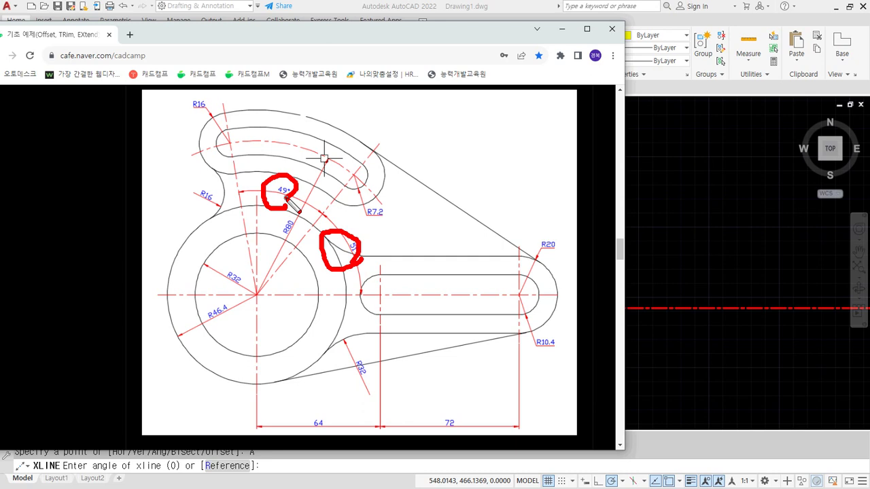
{"action": "key", "text": "Escape"}
{"action": "key", "text": "ctrl+2"}
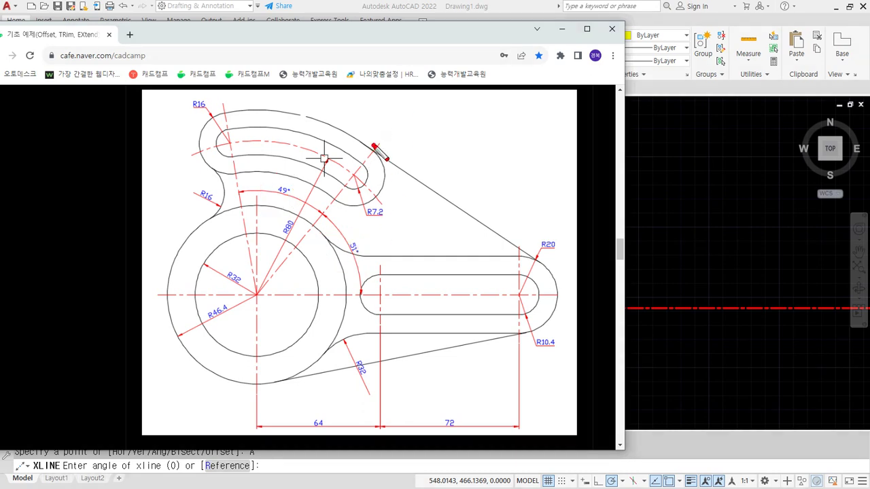
{"action": "left_click_drag", "start_coordinate": [373, 146], "coordinate": [270, 262]}
{"action": "left_click_drag", "start_coordinate": [219, 99], "coordinate": [258, 293]}
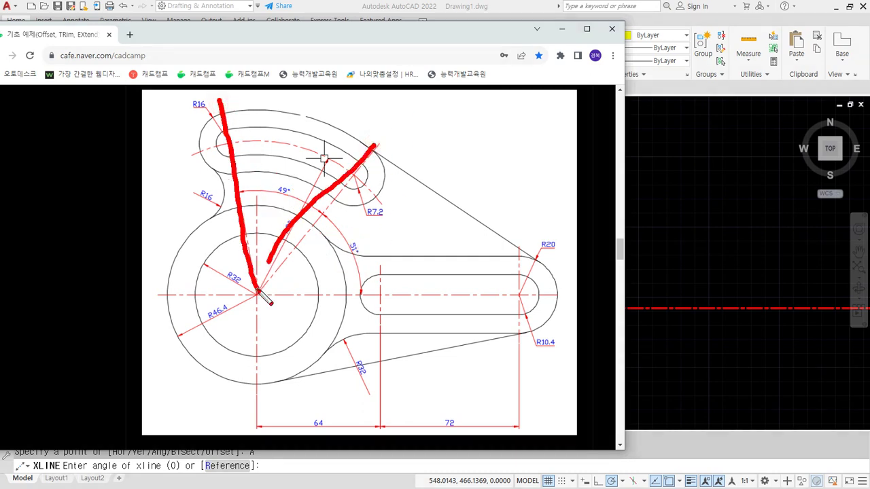
{"action": "key", "text": "Escape"}
{"action": "left_click_drag", "start_coordinate": [403, 32], "coordinate": [0, 97]}
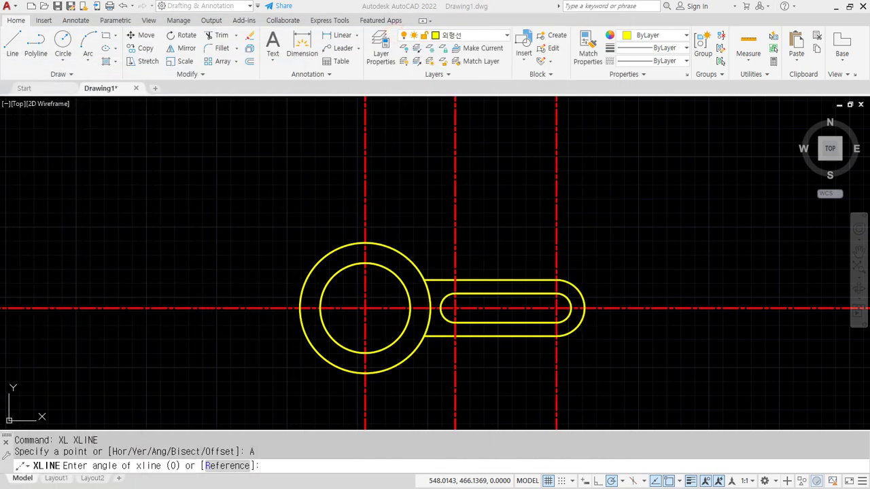
Place the construction line at 51 degrees through the centre of the large circles
{"action": "left_click", "coordinate": [288, 466]}
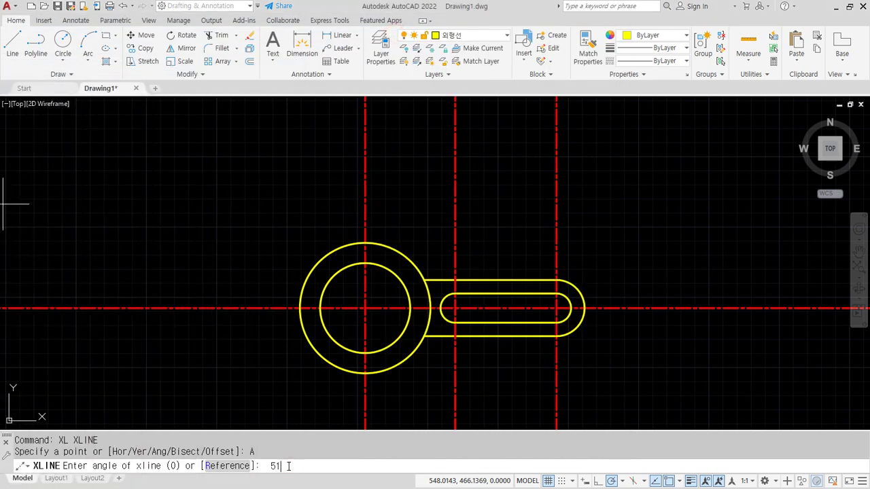
{"action": "type", "text": "51"}
{"action": "key", "text": "Return"}
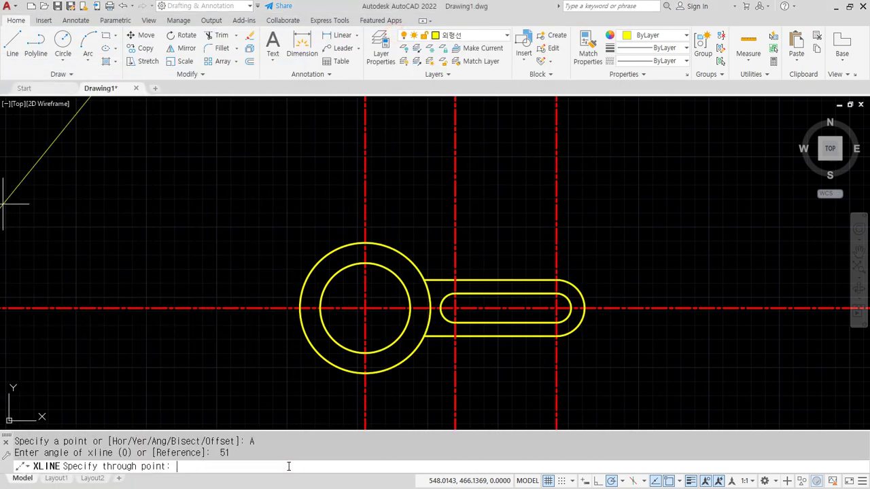
{"action": "left_click", "coordinate": [365, 308]}
{"action": "key", "text": "Return"}
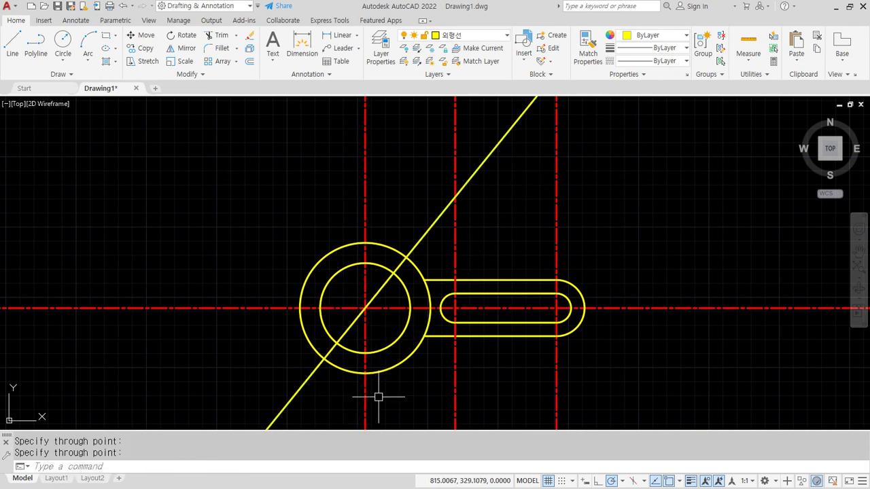
Draw a second angled construction line at 100 degrees through the centre of the large circles
{"action": "key", "text": "Return"}
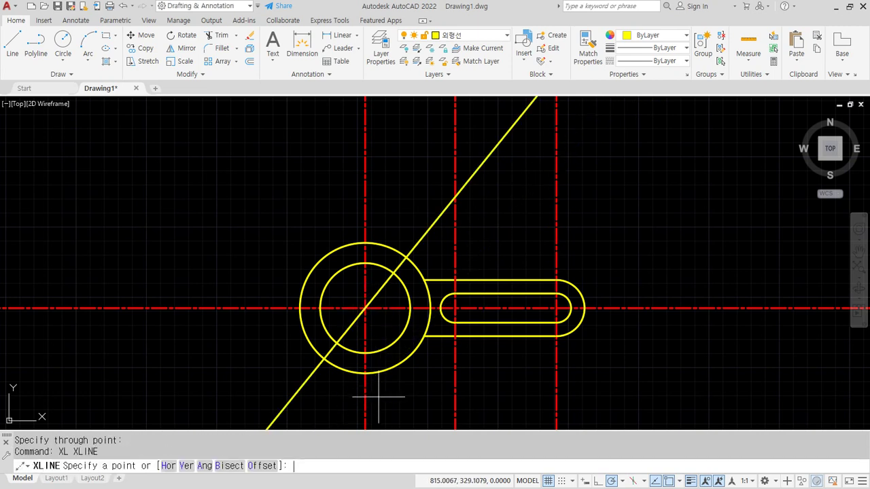
{"action": "key", "text": "Return"}
{"action": "type", "text": "100"}
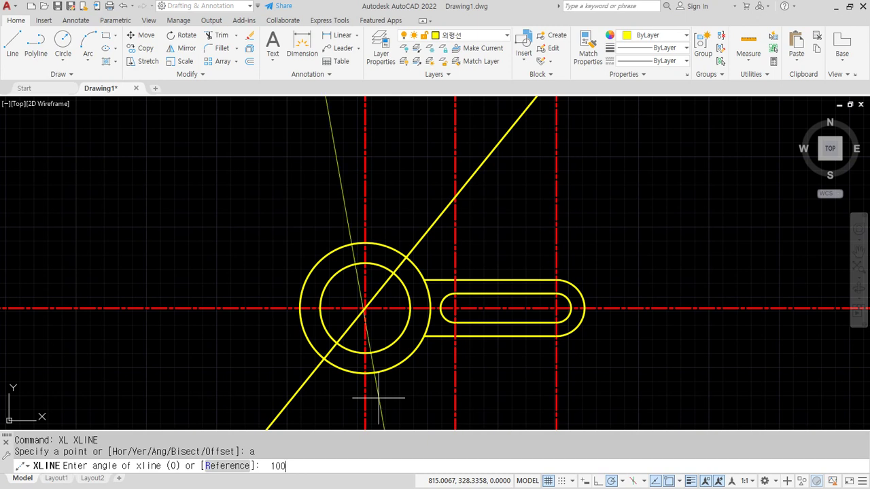
{"action": "key", "text": "Return"}
{"action": "left_click", "coordinate": [365, 308]}
{"action": "key", "text": "Return"}
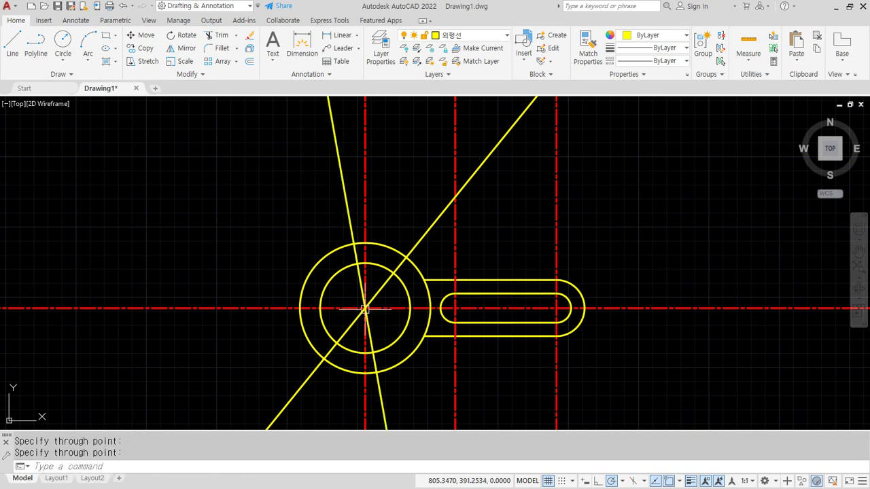
Match the two slanted construction lines to the red centreline properties of the large circles' vertical centreline
{"action": "type", "text": "ma"}
{"action": "key", "text": "Return"}
{"action": "left_click", "coordinate": [362, 186]}
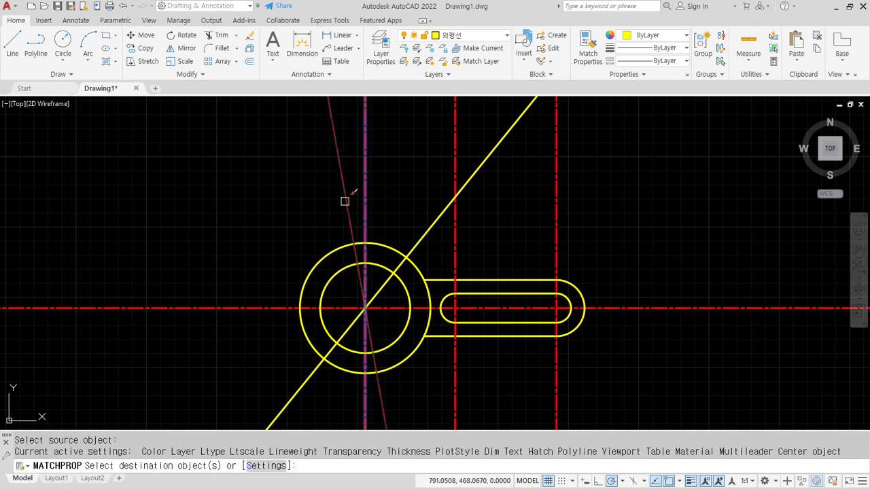
{"action": "left_click", "coordinate": [347, 197]}
{"action": "left_click", "coordinate": [422, 239]}
{"action": "key", "text": "Return"}
Trim both slanted centrelines below the centre of the large circles
{"action": "type", "text": "tr"}
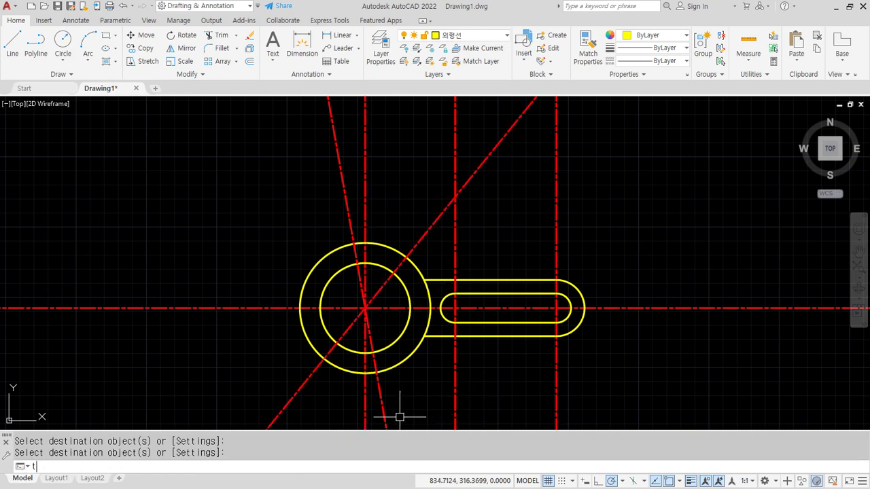
{"action": "key", "text": "Return"}
{"action": "left_click", "coordinate": [383, 413]}
{"action": "left_click", "coordinate": [372, 364]}
{"action": "left_click", "coordinate": [369, 341]}
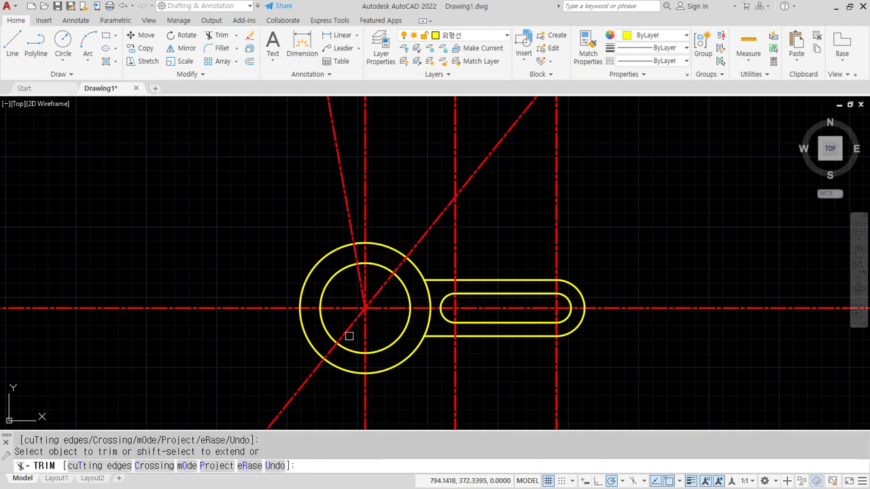
{"action": "left_click", "coordinate": [315, 371]}
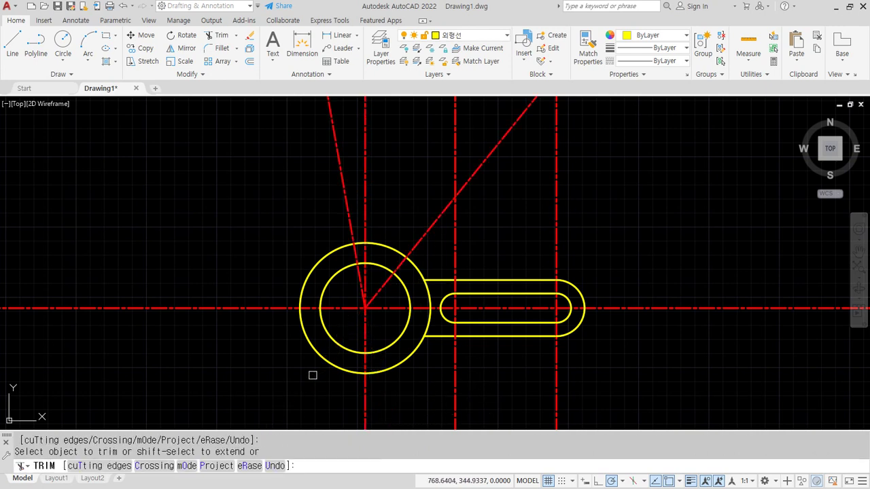
{"action": "key", "text": "Return"}
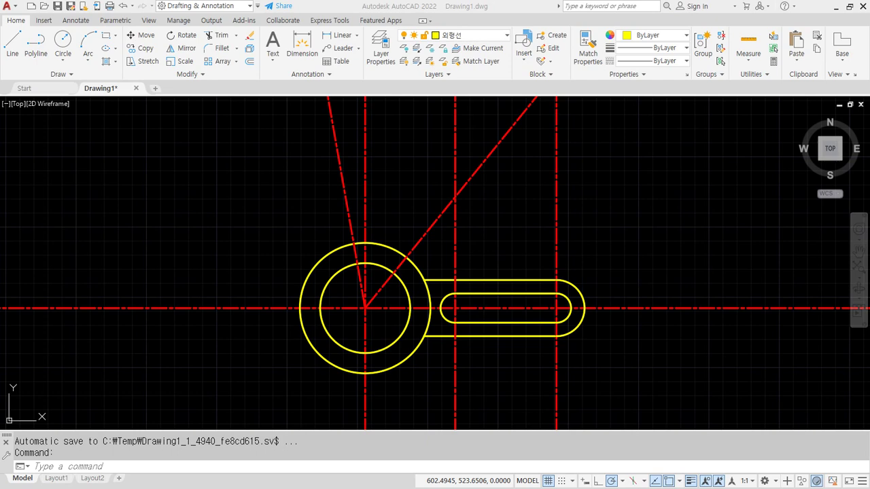
Switch to the browser and look through the practice drawings, examining the angled centrelines of the curved-slot part
{"action": "key", "text": "alt+Tab"}
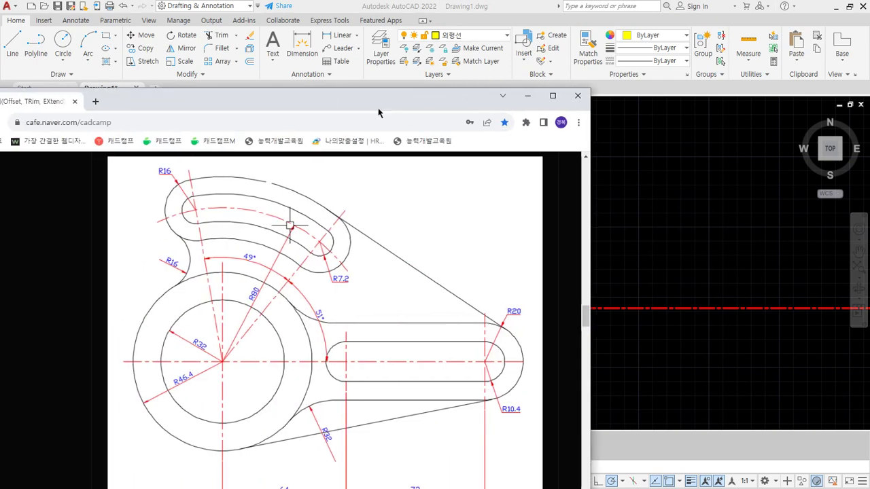
{"action": "scroll", "coordinate": [335, 407], "scroll_direction": "down", "scroll_amount": 15}
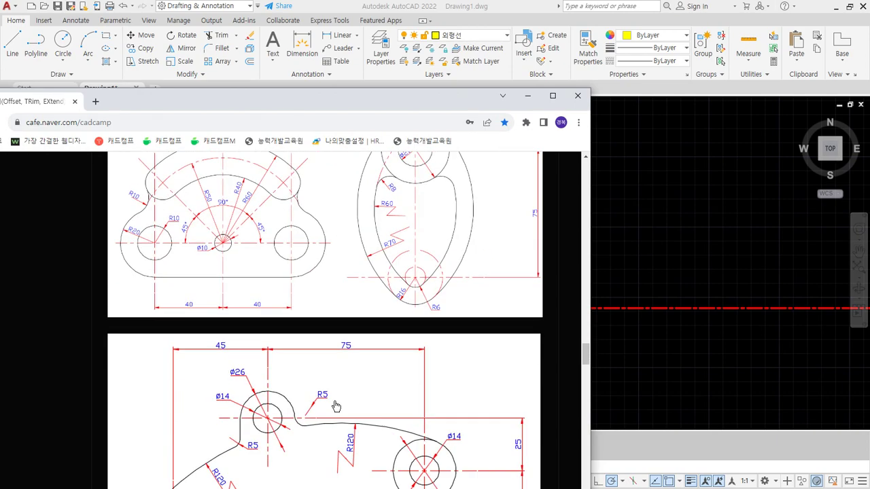
{"action": "scroll", "coordinate": [336, 406], "scroll_direction": "up", "scroll_amount": 2}
{"action": "scroll", "coordinate": [421, 386], "scroll_direction": "down", "scroll_amount": 10}
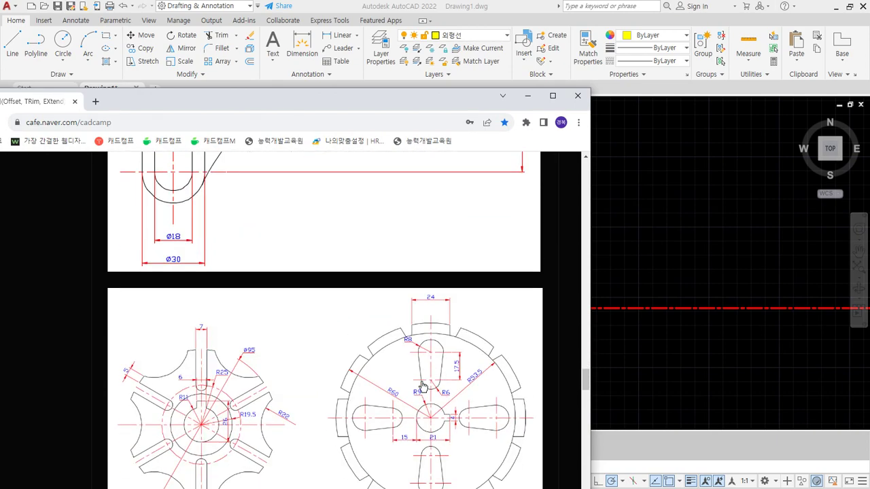
{"action": "scroll", "coordinate": [422, 386], "scroll_direction": "down", "scroll_amount": 8}
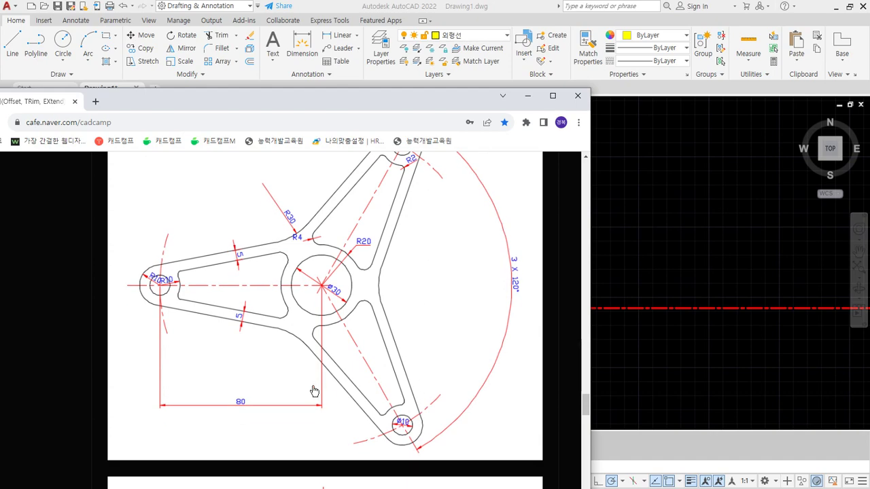
{"action": "scroll", "coordinate": [314, 391], "scroll_direction": "up", "scroll_amount": 15}
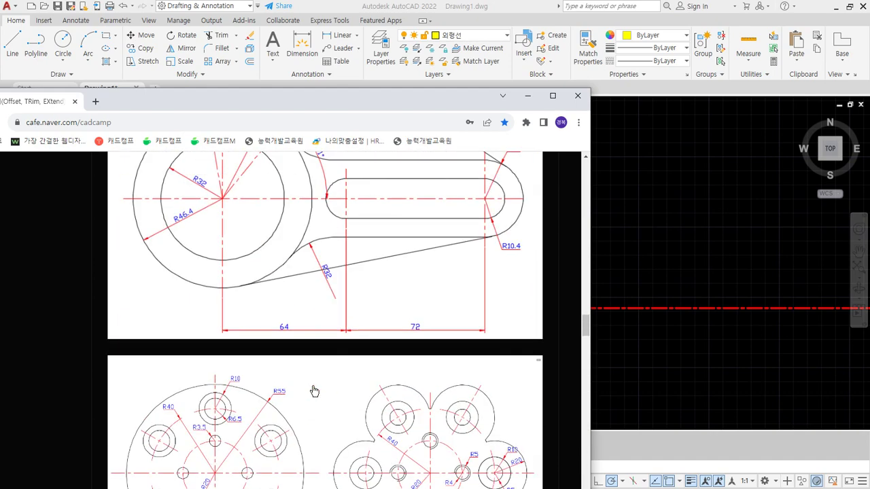
{"action": "scroll", "coordinate": [314, 391], "scroll_direction": "up", "scroll_amount": 6}
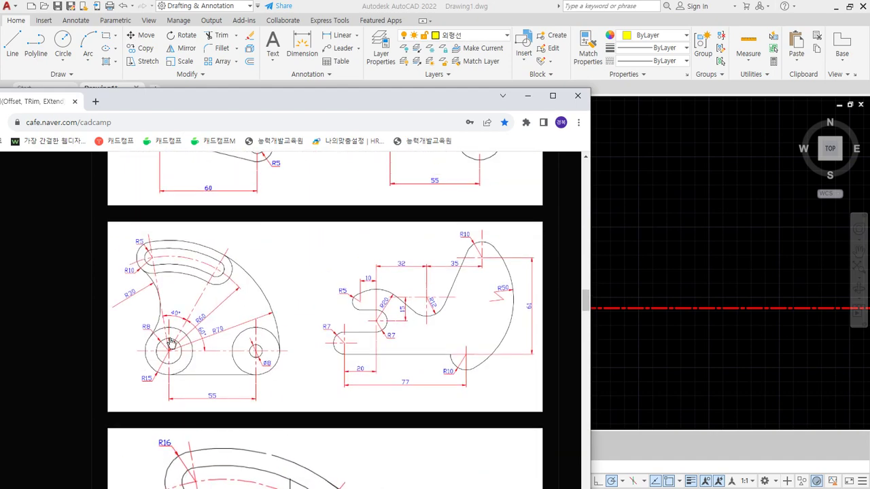
{"action": "left_click_drag", "start_coordinate": [209, 291], "coordinate": [198, 297]}
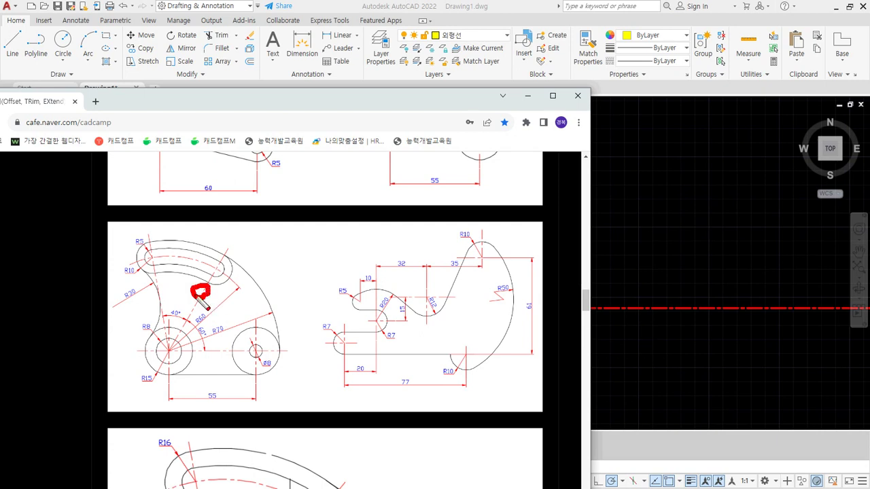
{"action": "left_click", "coordinate": [152, 275]}
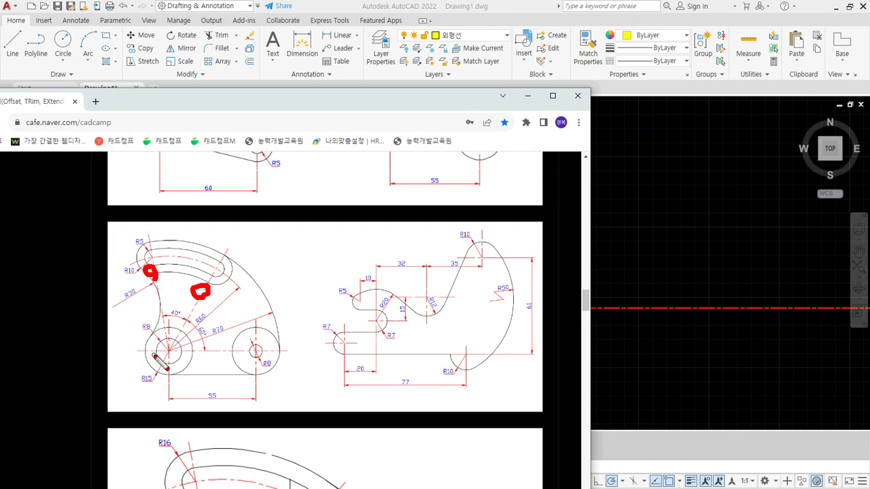
Examine the practice drawings with angled edges, up to the 150 by 100 plate with tangent circles and 10° slanted lines
{"action": "scroll", "coordinate": [265, 324], "scroll_direction": "up", "scroll_amount": 10}
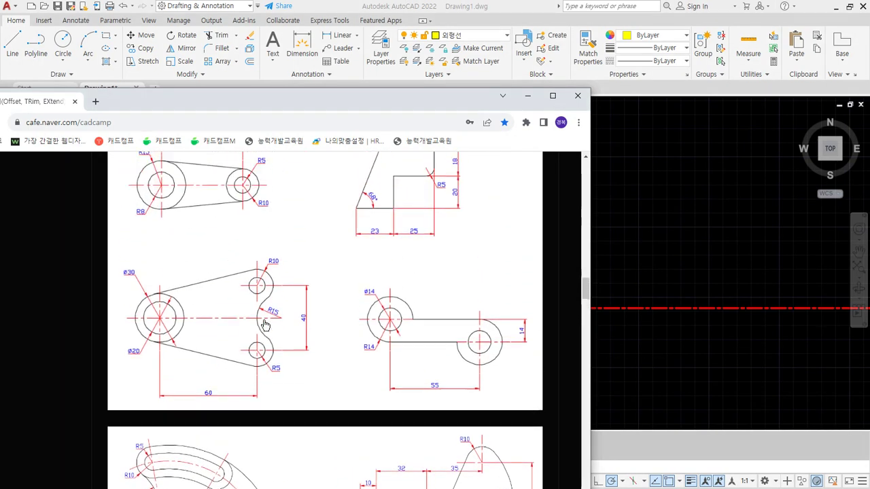
{"action": "scroll", "coordinate": [264, 325], "scroll_direction": "up", "scroll_amount": 3}
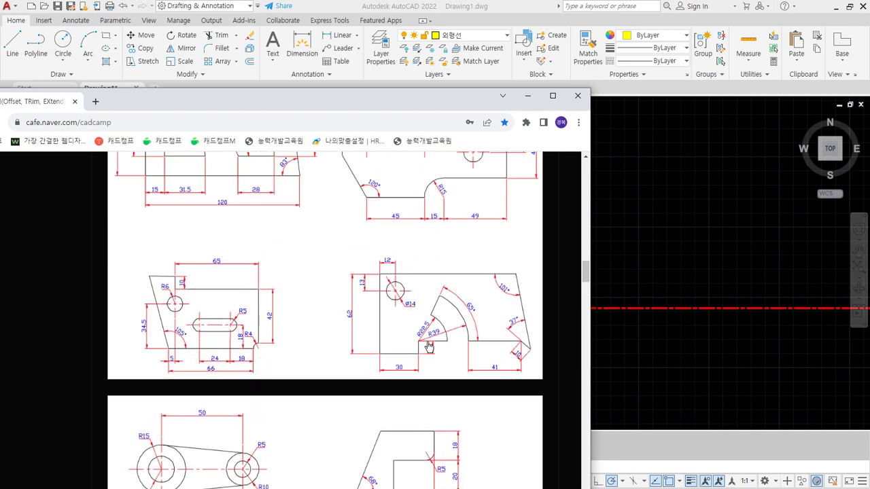
{"action": "mouse_move", "coordinate": [181, 390]}
{"action": "left_mouse_down"}
{"action": "mouse_move", "coordinate": [121, 266]}
{"action": "mouse_move", "coordinate": [282, 325]}
{"action": "mouse_move", "coordinate": [180, 390]}
{"action": "left_mouse_up"}
{"action": "scroll", "coordinate": [404, 262], "scroll_direction": "up", "scroll_amount": 2}
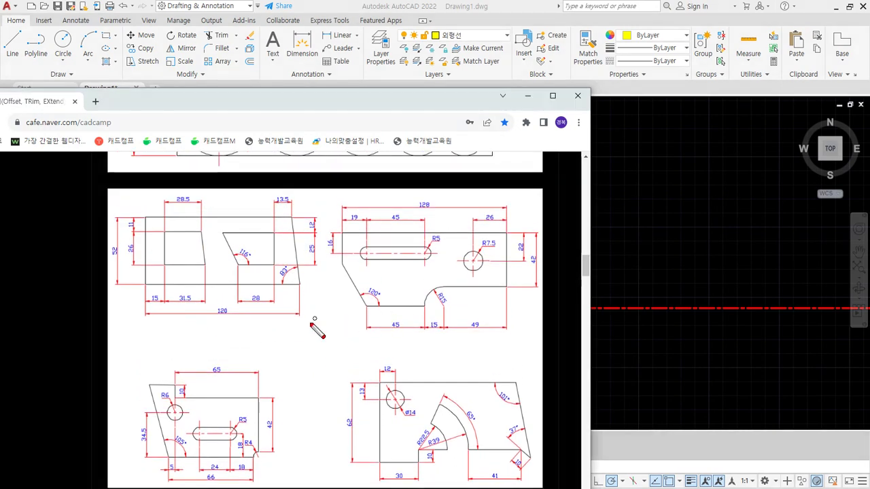
{"action": "mouse_move", "coordinate": [309, 327]}
{"action": "left_mouse_down"}
{"action": "mouse_move", "coordinate": [320, 219]}
{"action": "mouse_move", "coordinate": [399, 324]}
{"action": "mouse_move", "coordinate": [374, 328]}
{"action": "left_mouse_up"}
{"action": "left_click_drag", "start_coordinate": [309, 287], "coordinate": [398, 332]}
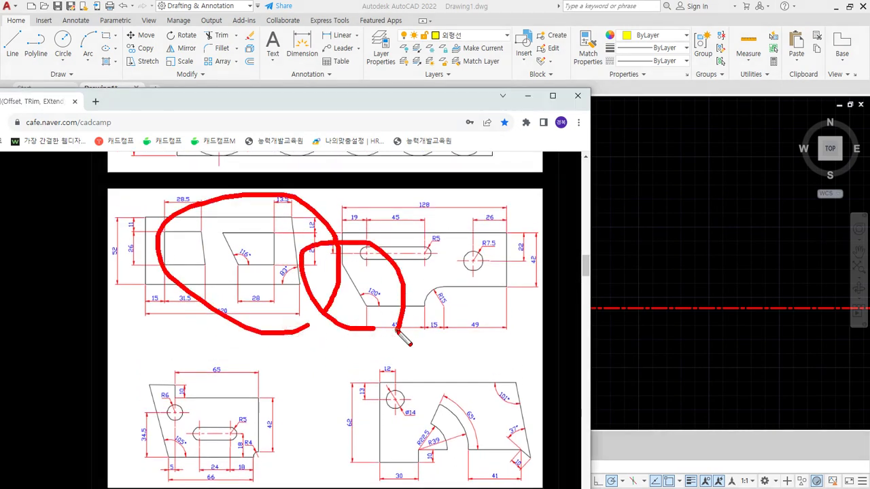
{"action": "key", "text": "Escape"}
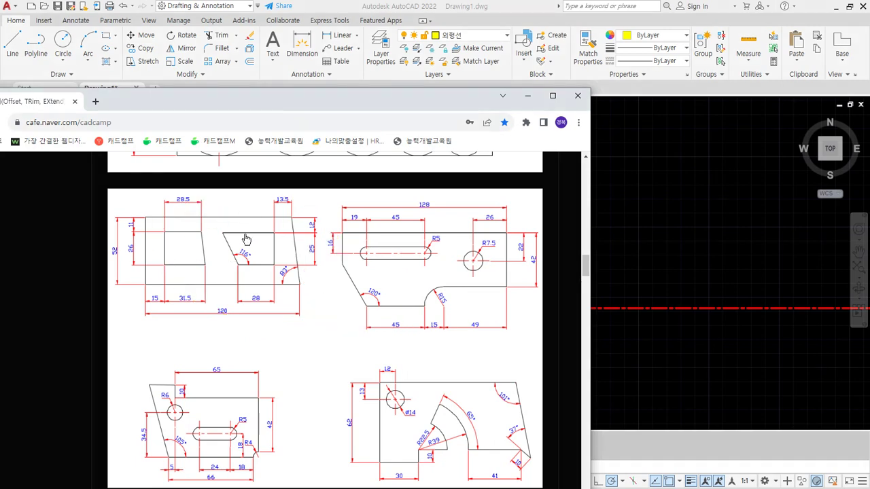
{"action": "scroll", "coordinate": [246, 239], "scroll_direction": "up", "scroll_amount": 3}
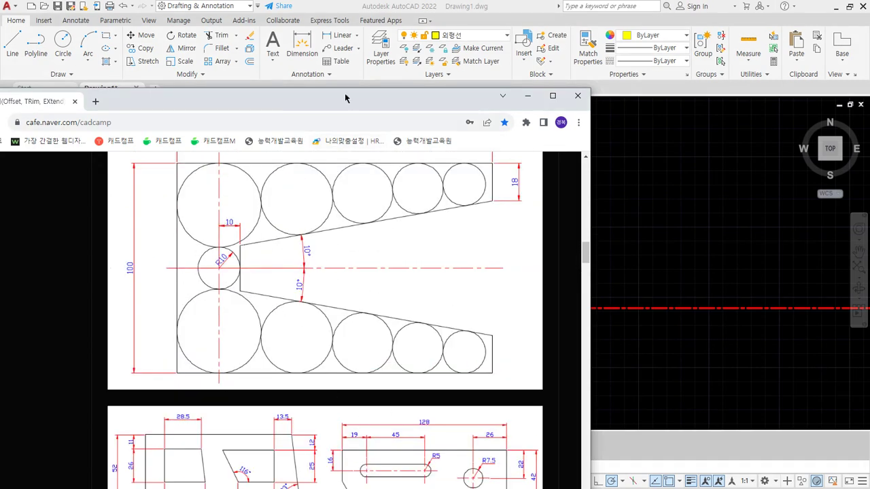
{"action": "scroll", "coordinate": [331, 175], "scroll_direction": "up", "scroll_amount": 1}
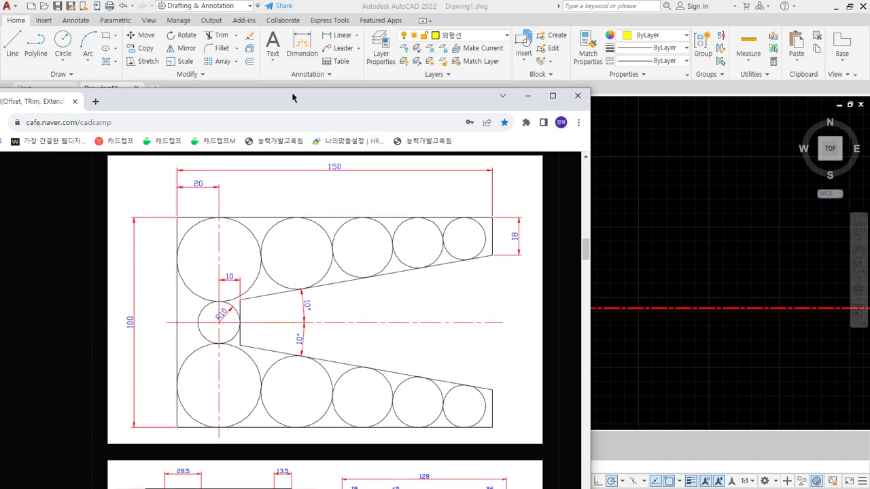
{"action": "left_click", "coordinate": [528, 96]}
Erase all of the slotted arm bracket's geometry and centrelines, and zoom to the whole drawing area
{"action": "left_click", "coordinate": [684, 377]}
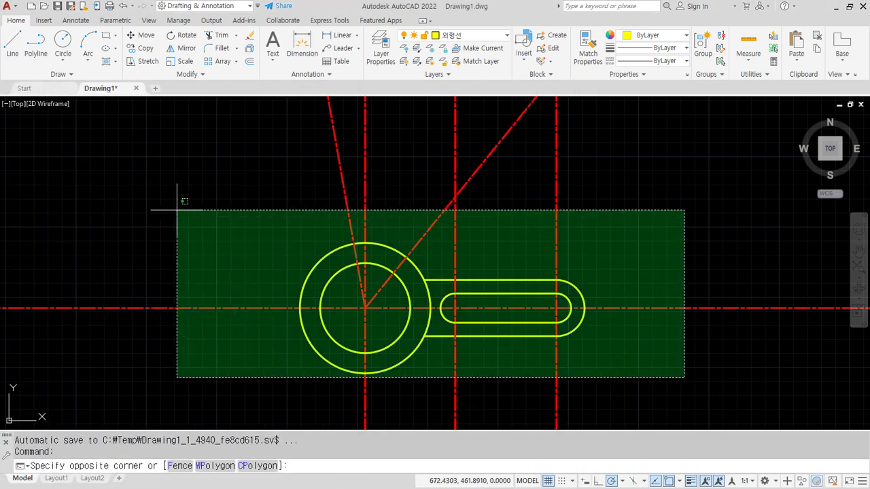
{"action": "left_click", "coordinate": [177, 210]}
{"action": "type", "text": "e"}
{"action": "key", "text": "Return"}
{"action": "type", "text": "z"}
{"action": "key", "text": "Return"}
{"action": "type", "text": "a"}
{"action": "key", "text": "Return"}
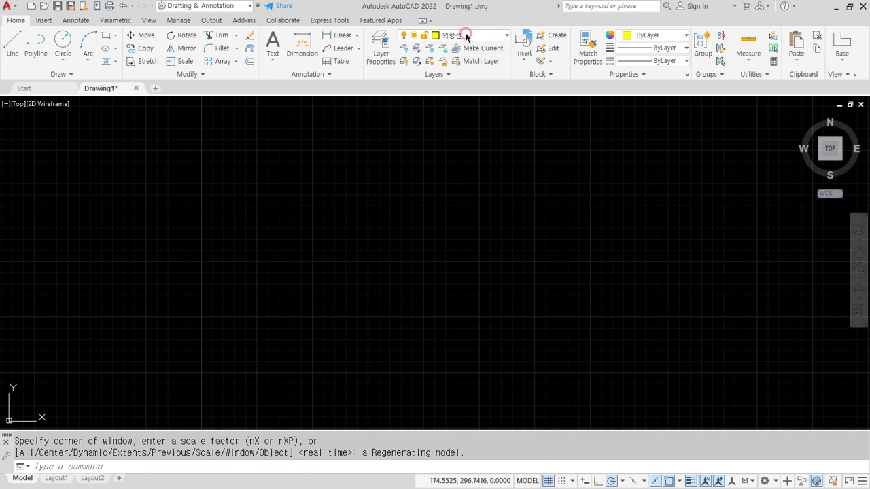
Make the 중심선 layer current and draw a horizontal and a vertical construction line through one common point
{"action": "left_click", "coordinate": [466, 36]}
{"action": "left_click", "coordinate": [452, 100]}
{"action": "type", "text": "x"}
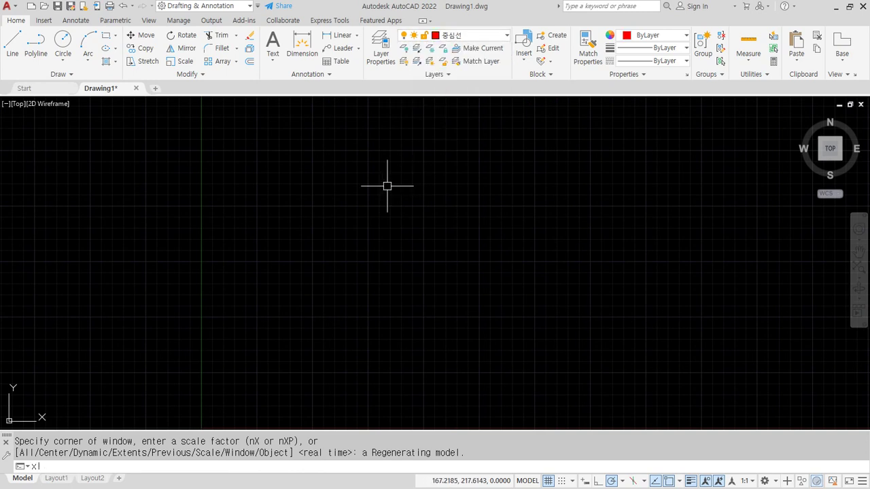
{"action": "type", "text": "l"}
{"action": "key", "text": "Return"}
{"action": "left_click", "coordinate": [288, 257]}
{"action": "left_click", "coordinate": [324, 256]}
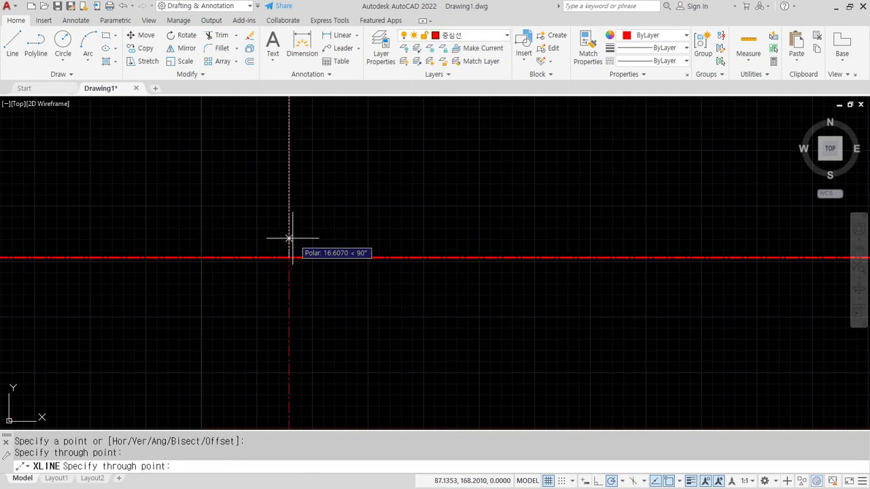
{"action": "left_click", "coordinate": [288, 238]}
{"action": "key", "text": "Return"}
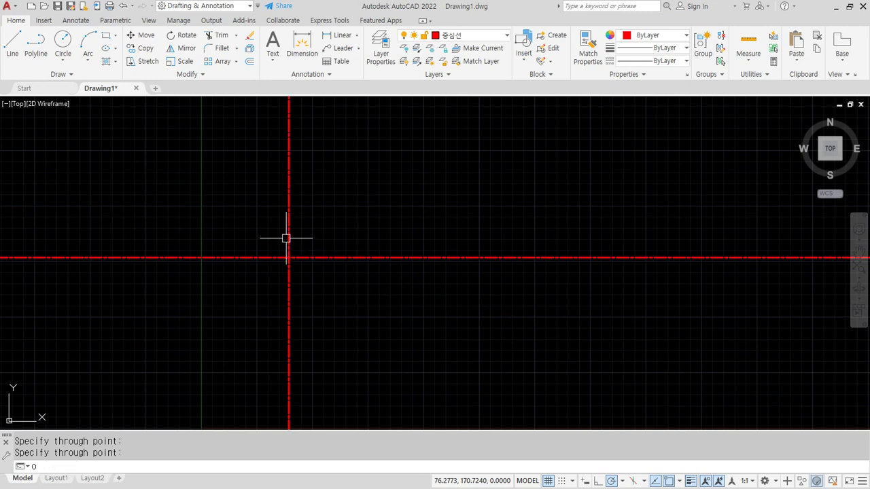
Offset the vertical centreline 20 to its left
{"action": "type", "text": "o"}
{"action": "key", "text": "Return"}
{"action": "type", "text": "20"}
{"action": "key", "text": "Return"}
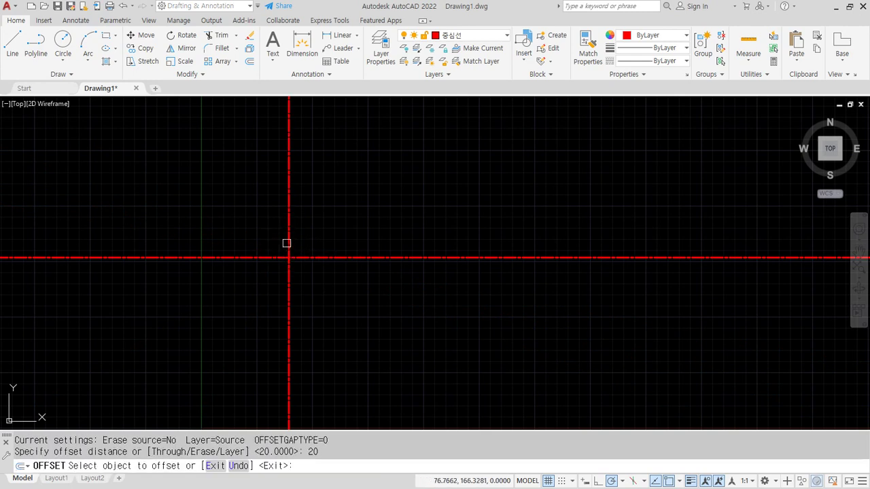
{"action": "left_click", "coordinate": [288, 242]}
{"action": "left_click", "coordinate": [261, 242]}
{"action": "key", "text": "Return"}
Offset the horizontal centreline 50 above and 50 below
{"action": "key", "text": "Return"}
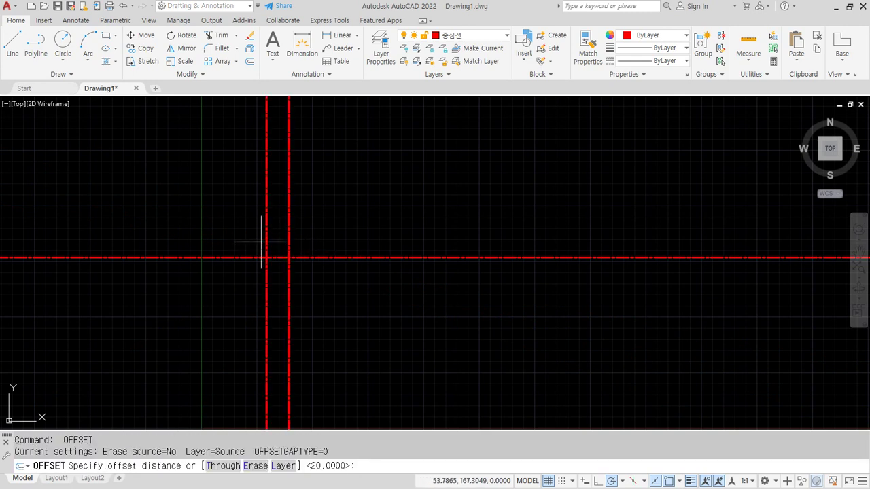
{"action": "type", "text": "50"}
{"action": "key", "text": "Return"}
{"action": "left_click", "coordinate": [306, 256]}
{"action": "left_click", "coordinate": [309, 251]}
{"action": "left_click", "coordinate": [311, 257]}
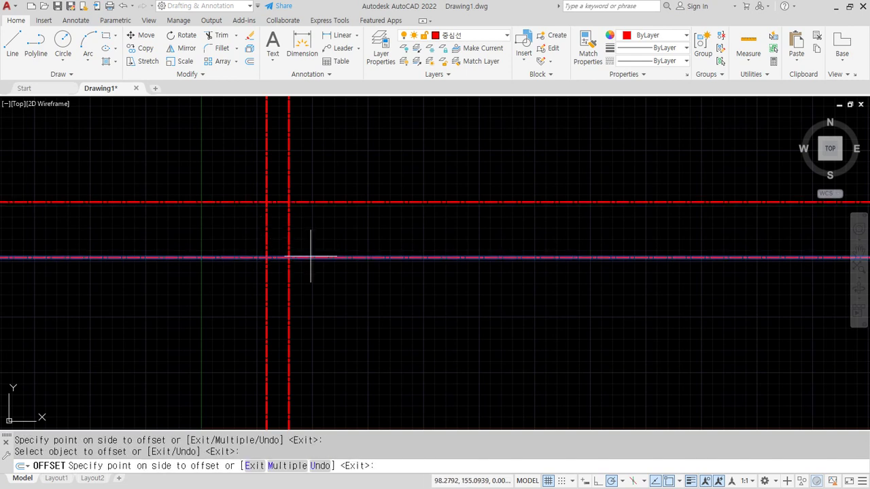
{"action": "left_click", "coordinate": [312, 292]}
{"action": "key", "text": "Return"}
Offset the leftmost vertical line 150 to the right for the plate's far edge
{"action": "key", "text": "Return"}
{"action": "type", "text": "150"}
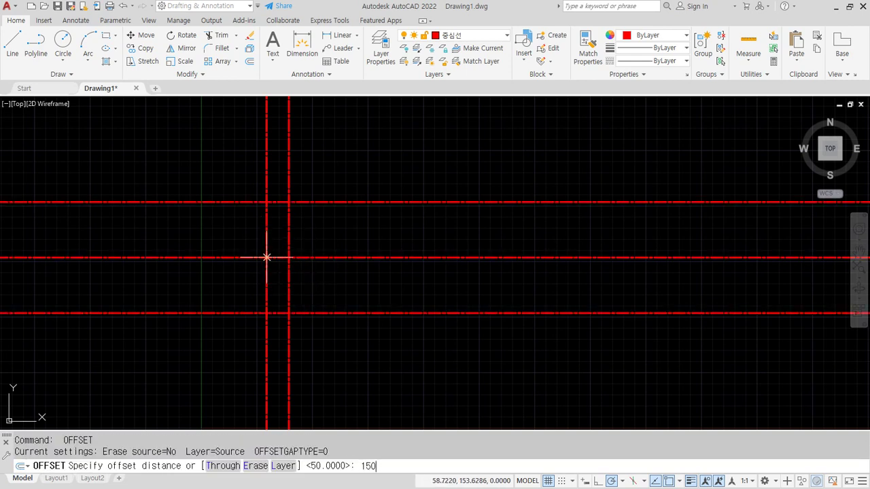
{"action": "key", "text": "Return"}
{"action": "left_click", "coordinate": [266, 227]}
{"action": "left_click", "coordinate": [380, 241]}
Move the four outer construction lines of the plate to the 외형선 layer
{"action": "left_click", "coordinate": [453, 337]}
{"action": "left_click", "coordinate": [415, 291]}
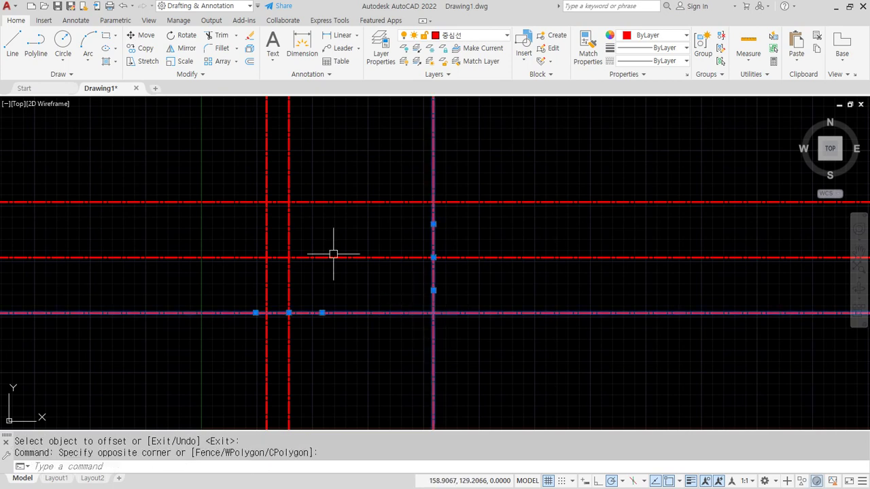
{"action": "left_click", "coordinate": [271, 213]}
{"action": "left_click", "coordinate": [237, 174]}
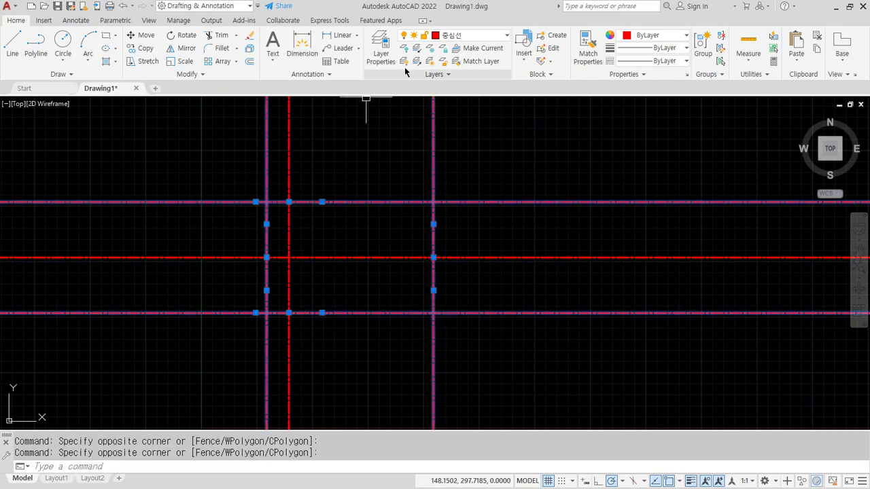
{"action": "left_click", "coordinate": [467, 35]}
{"action": "left_click", "coordinate": [457, 88]}
{"action": "key", "text": "Escape"}
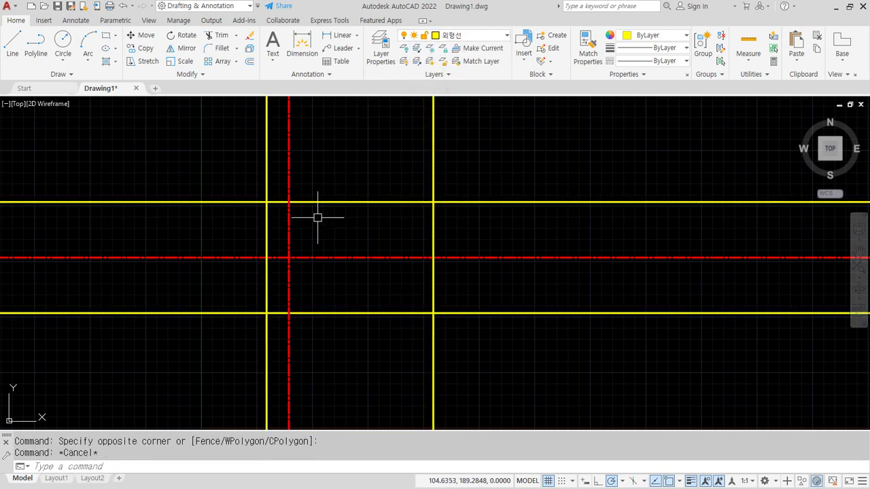
Trim the outer ends of the four yellow outline lines to leave a closed rectangle
{"action": "type", "text": "tr"}
{"action": "key", "text": "Return"}
{"action": "left_click", "coordinate": [278, 163]}
{"action": "left_click_drag", "start_coordinate": [244, 173], "coordinate": [240, 173]}
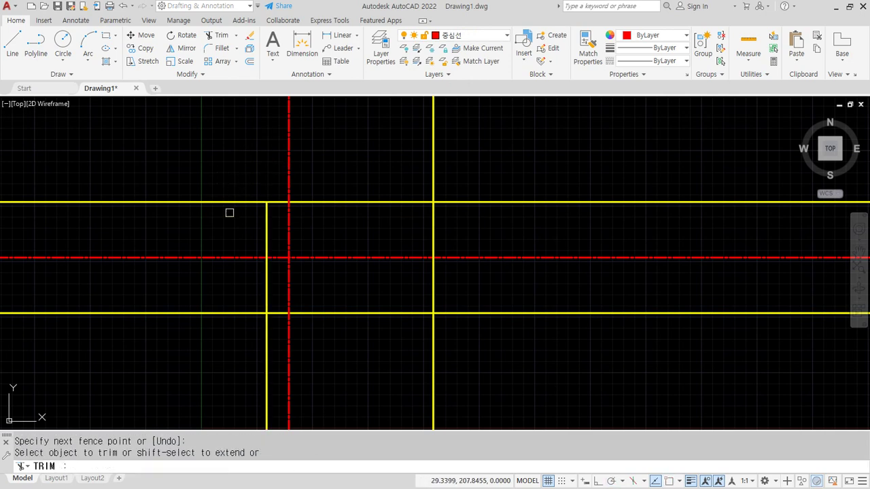
{"action": "left_click_drag", "start_coordinate": [225, 226], "coordinate": [210, 171]}
{"action": "mouse_move", "coordinate": [216, 299]}
{"action": "left_mouse_down"}
{"action": "mouse_move", "coordinate": [278, 346]}
{"action": "mouse_move", "coordinate": [359, 346]}
{"action": "left_mouse_up"}
{"action": "left_click_drag", "start_coordinate": [433, 347], "coordinate": [489, 289]}
{"action": "left_click_drag", "start_coordinate": [472, 218], "coordinate": [439, 160]}
{"action": "key", "text": "Return"}
Offset the vertical centreline 10 to its right, inside the rectangle
{"action": "scroll", "coordinate": [285, 272], "scroll_direction": "up", "scroll_amount": 2}
{"action": "scroll", "coordinate": [285, 272], "scroll_direction": "up", "scroll_amount": 2}
{"action": "type", "text": "o"}
{"action": "key", "text": "Return"}
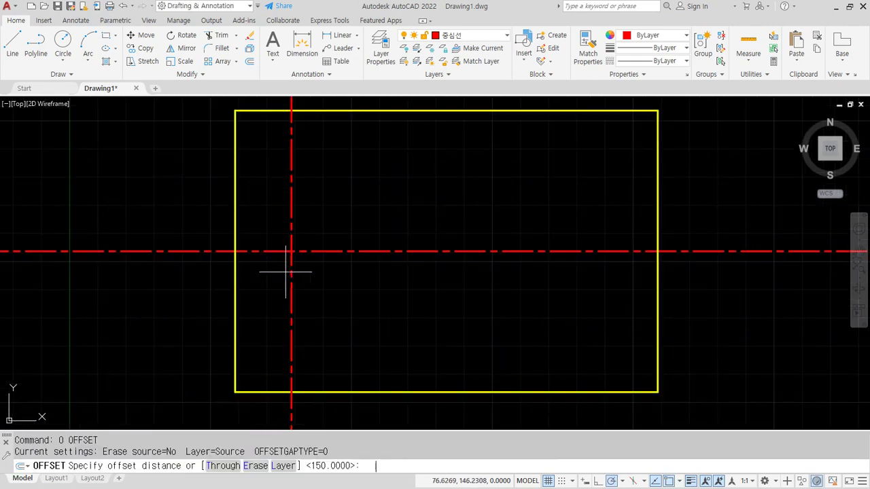
{"action": "type", "text": "10"}
{"action": "key", "text": "Return"}
{"action": "left_click", "coordinate": [292, 230]}
{"action": "left_click", "coordinate": [349, 228]}
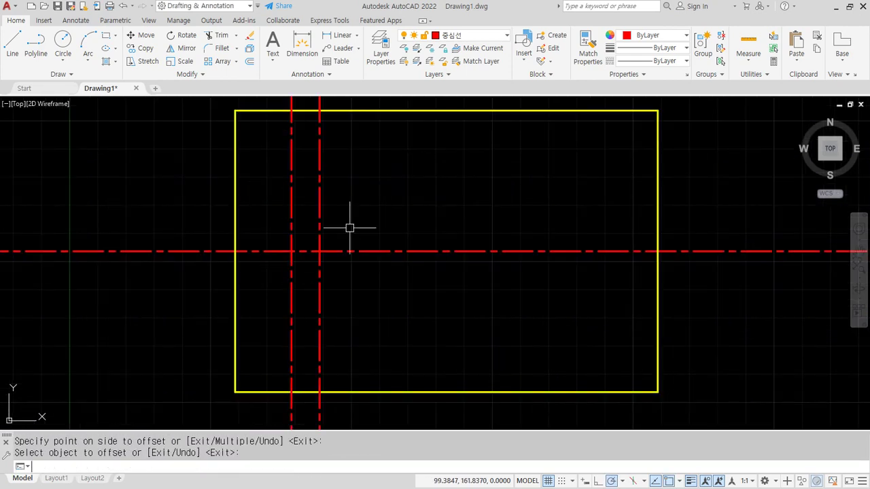
{"action": "key", "text": "Return"}
Match the new offset vertical line to the yellow outline properties of the rectangle's lower edge
{"action": "type", "text": "ma"}
{"action": "key", "text": "Return"}
{"action": "left_click", "coordinate": [331, 391]}
{"action": "left_click", "coordinate": [318, 363]}
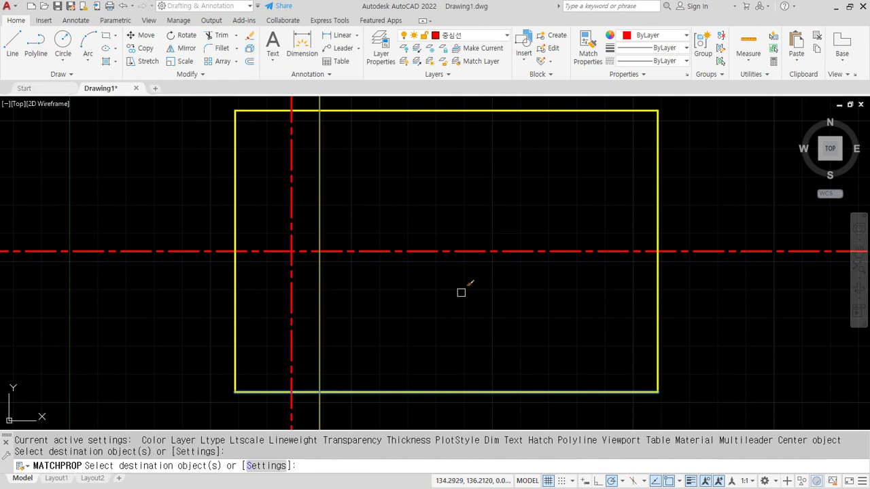
{"action": "key", "text": "Return"}
Offset the rectangle's upper and lower edges 18 inward
{"action": "type", "text": "o"}
{"action": "key", "text": "Return"}
{"action": "type", "text": "18"}
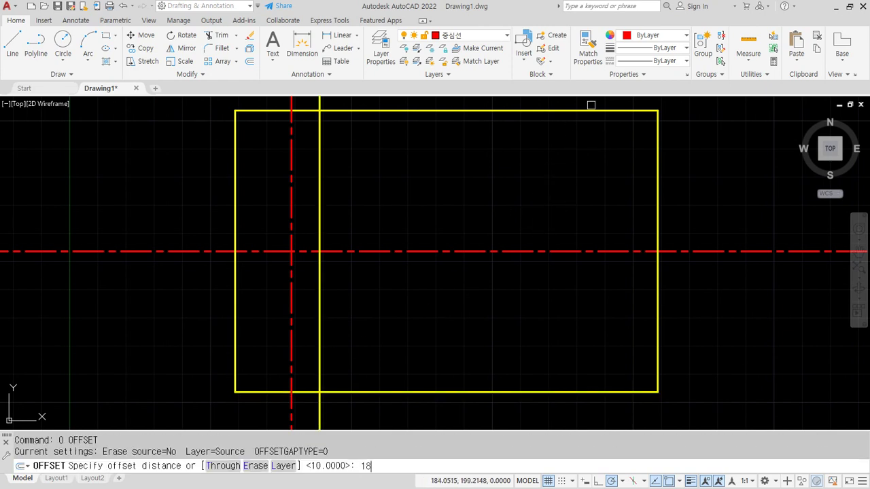
{"action": "key", "text": "Return"}
{"action": "left_click", "coordinate": [576, 110]}
{"action": "left_click", "coordinate": [576, 129]}
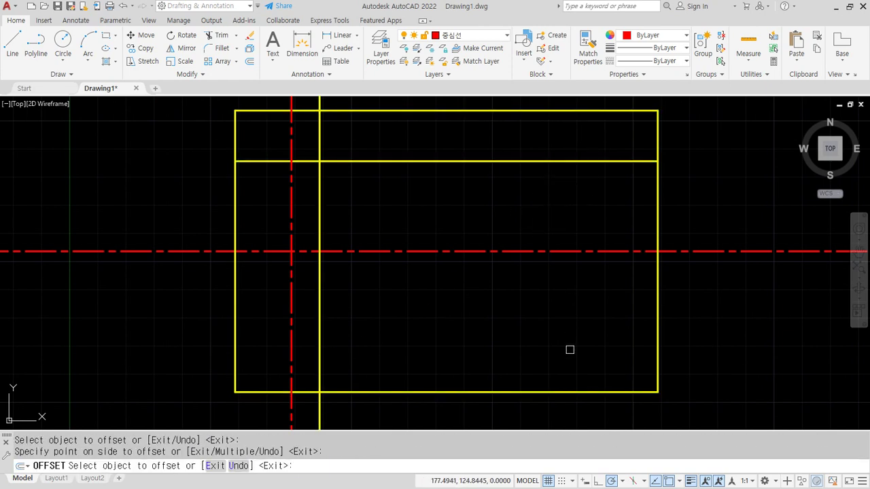
{"action": "left_click", "coordinate": [573, 391]}
{"action": "left_click", "coordinate": [559, 339]}
{"action": "key", "text": "Return"}
Trim the rectangle's right edge between the two inner horizontal lines
{"action": "type", "text": "tr"}
{"action": "key", "text": "Return"}
{"action": "left_click_drag", "start_coordinate": [664, 297], "coordinate": [638, 295]}
{"action": "mouse_move", "coordinate": [666, 214]}
{"action": "left_mouse_down"}
{"action": "mouse_move", "coordinate": [621, 210]}
{"action": "mouse_move", "coordinate": [676, 192]}
{"action": "left_mouse_up"}
{"action": "key", "text": "Return"}
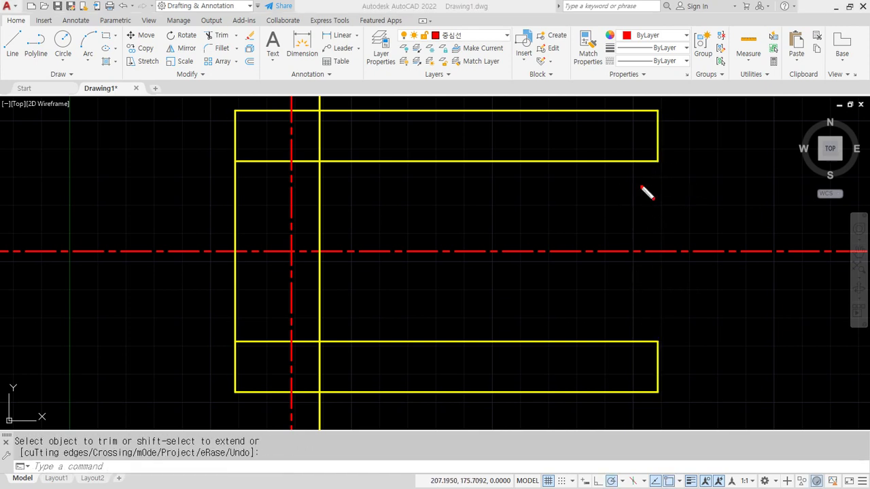
{"action": "left_click_drag", "start_coordinate": [644, 164], "coordinate": [404, 239]}
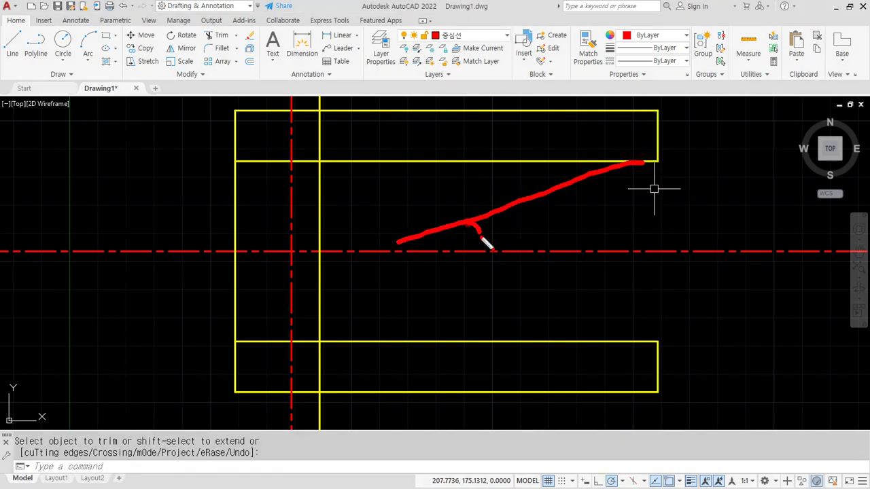
{"action": "left_click_drag", "start_coordinate": [479, 236], "coordinate": [481, 256]}
{"action": "left_click_drag", "start_coordinate": [500, 231], "coordinate": [504, 236]}
{"action": "left_click_drag", "start_coordinate": [662, 164], "coordinate": [368, 232]}
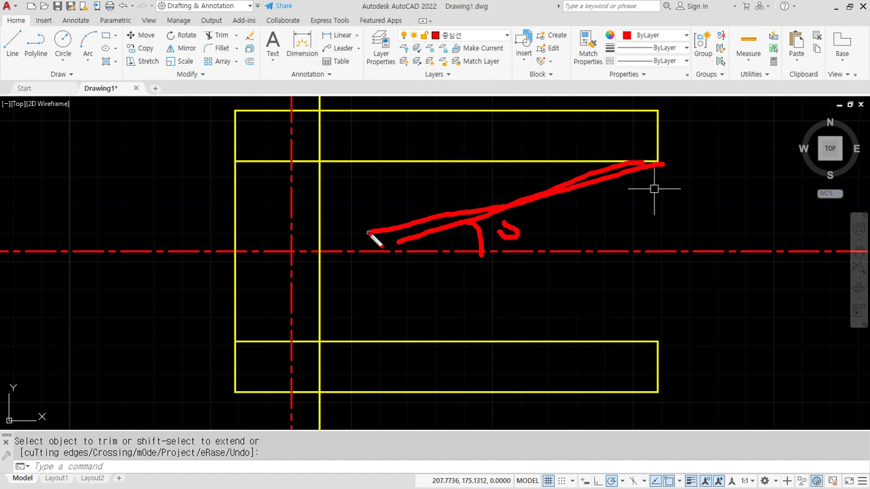
{"action": "key", "text": "Escape"}
Place a construction line at 190° through the right end of the upper inner horizontal line
{"action": "type", "text": "xl "}
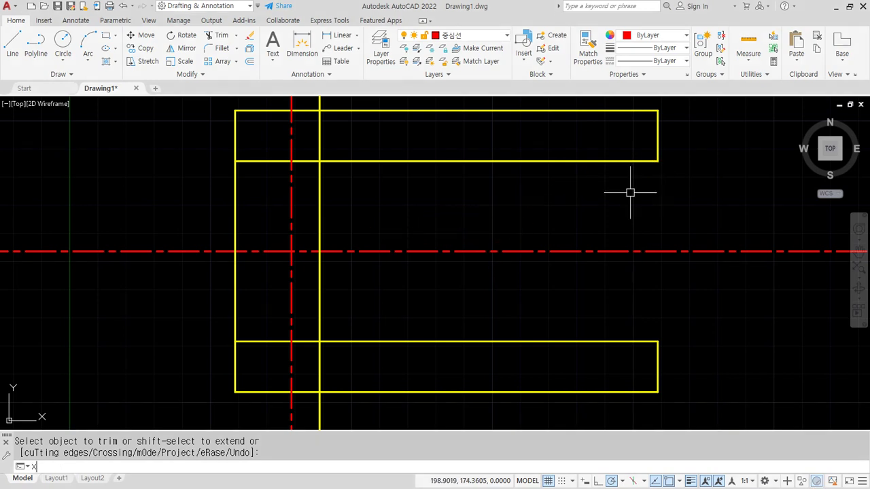
{"action": "type", "text": "a"}
{"action": "key", "text": "Return"}
{"action": "type", "text": "19"}
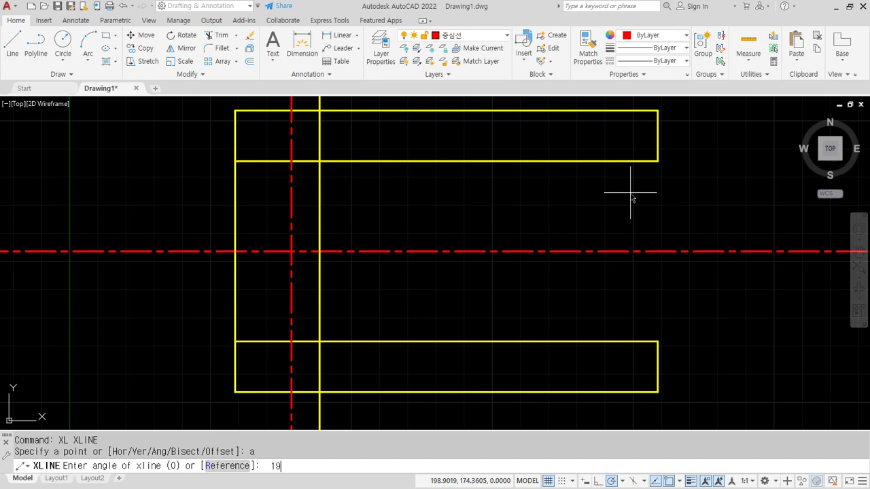
{"action": "type", "text": "0"}
{"action": "key", "text": "Return"}
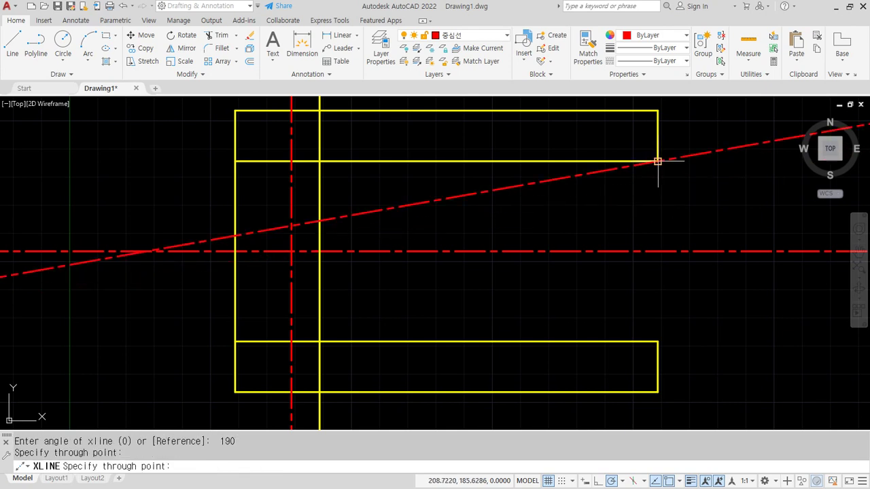
{"action": "left_click", "coordinate": [658, 161]}
{"action": "key", "text": "Return"}
{"action": "key", "text": "Return"}
{"action": "type", "text": "z"}
{"action": "key", "text": "Return"}
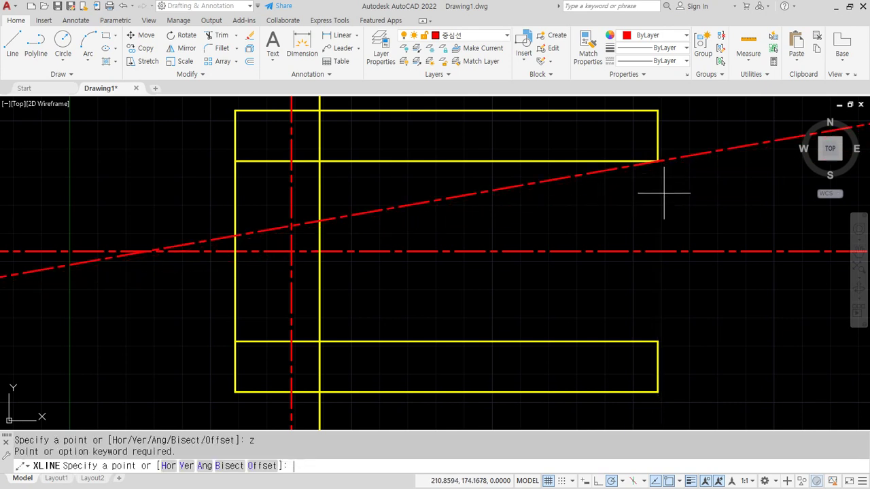
{"action": "type", "text": "170"}
{"action": "key", "text": "Return"}
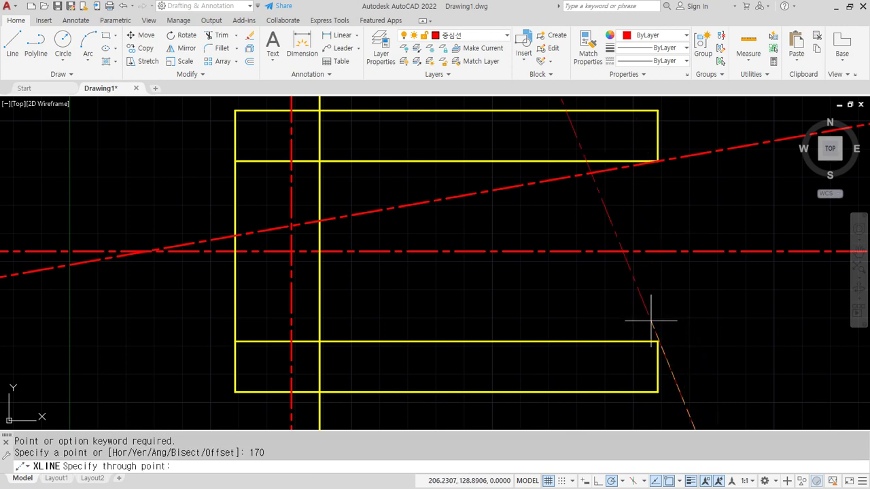
{"action": "key", "text": "Escape"}
{"action": "key", "text": "Escape"}
Place a construction line at 170° through the right end of the lower inner horizontal line
{"action": "type", "text": "xl"}
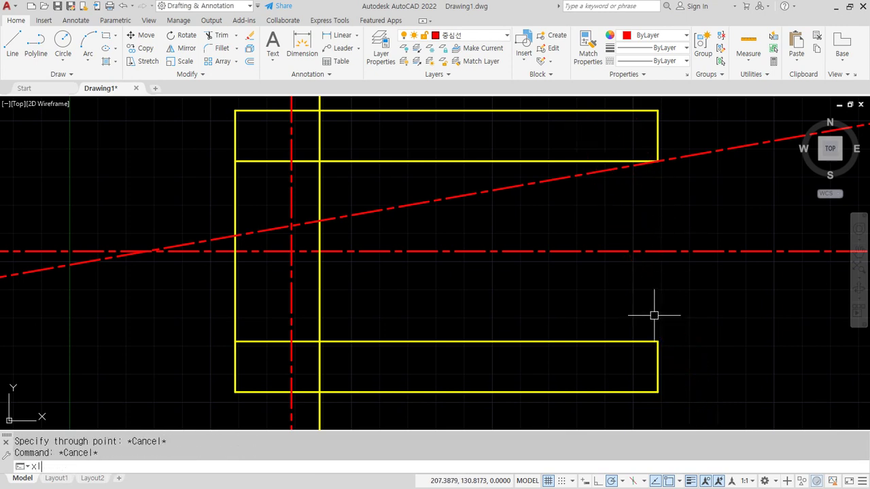
{"action": "key", "text": "Return"}
{"action": "type", "text": "a"}
{"action": "key", "text": "Return"}
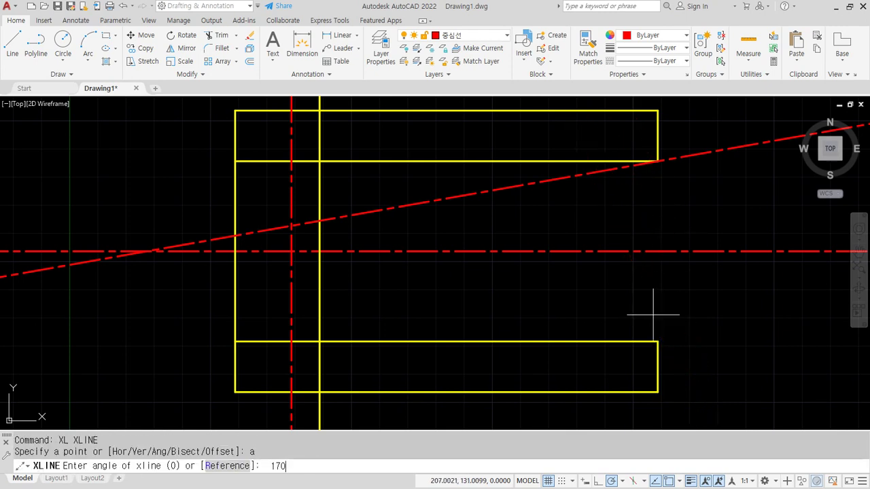
{"action": "key", "text": "Return"}
{"action": "left_click", "coordinate": [657, 341]}
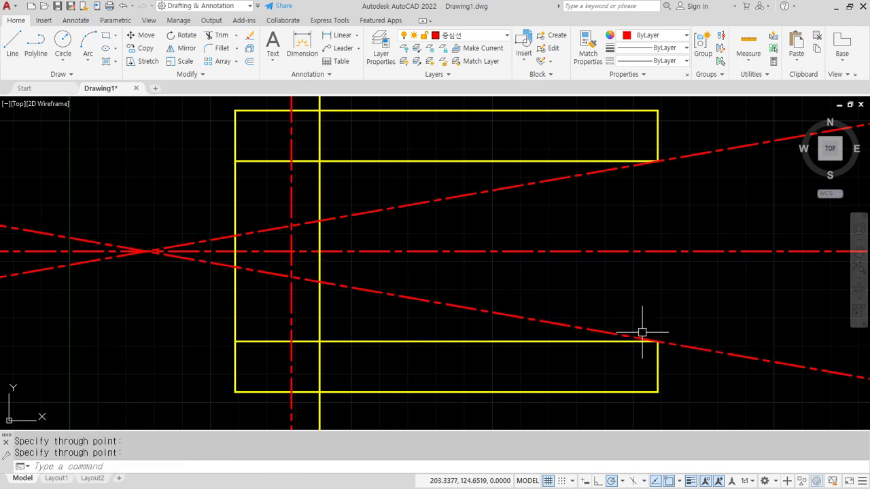
Match both slanted construction lines to the yellow outline properties of the plate's lower-right vertical edge
{"action": "type", "text": "ma"}
{"action": "key", "text": "Return"}
{"action": "left_click", "coordinate": [659, 369]}
{"action": "left_click", "coordinate": [675, 344]}
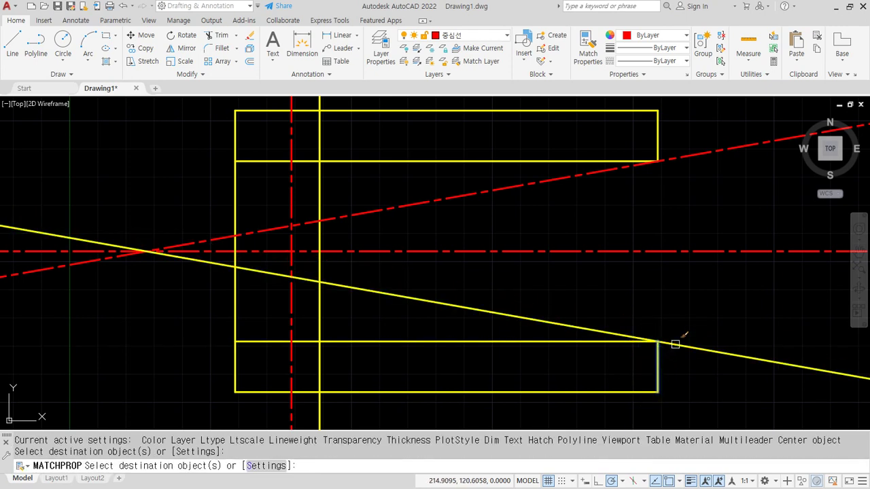
{"action": "left_click", "coordinate": [678, 152]}
{"action": "key", "text": "Return"}
Delete the upper and lower inner horizontal lines of the plate
{"action": "left_click", "coordinate": [546, 161]}
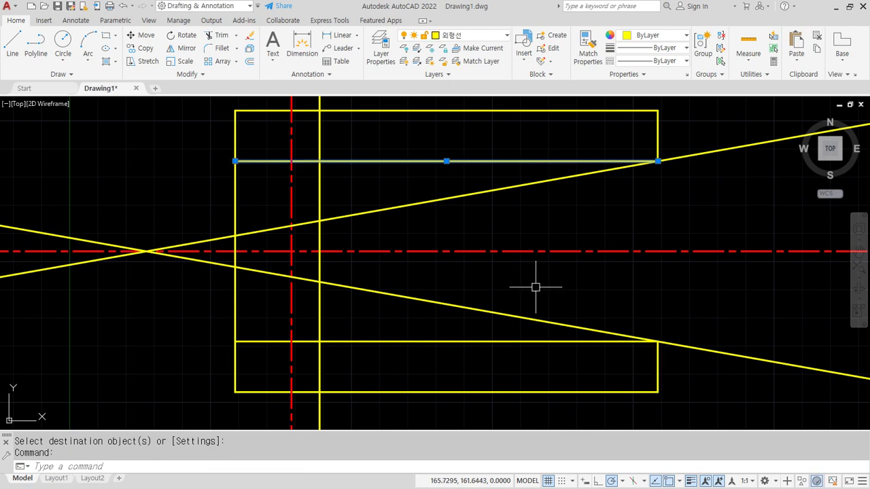
{"action": "left_click", "coordinate": [500, 339]}
{"action": "key", "text": "Delete"}
Trim the two slanted lines beyond the plate's right edge
{"action": "type", "text": "tr"}
{"action": "key", "text": "Return"}
{"action": "left_click", "coordinate": [711, 359]}
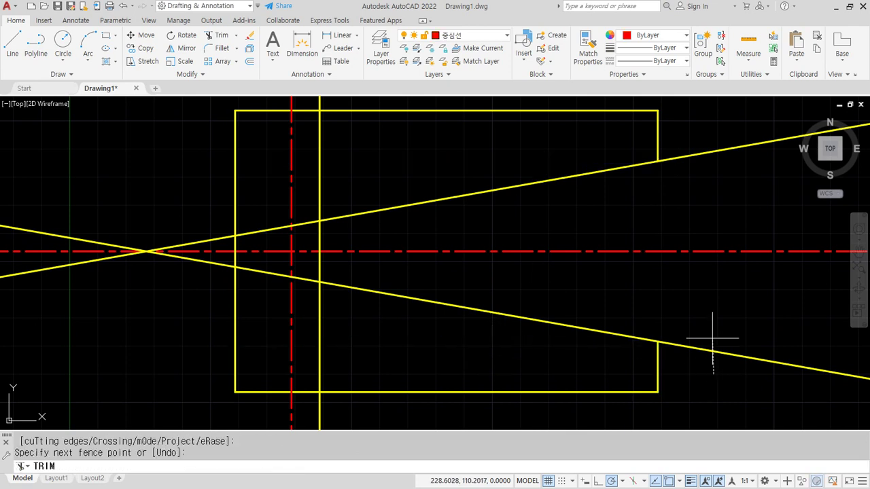
{"action": "left_click", "coordinate": [711, 340]}
{"action": "left_click", "coordinate": [717, 188]}
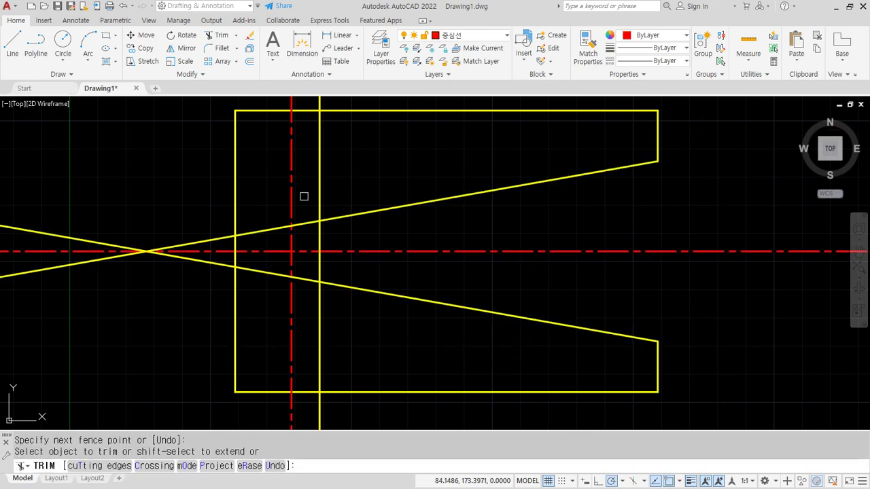
Trim the slanted lines just left of the inner vertical line, and that vertical line between the slanted edges and the plate's upper and lower edges
{"action": "left_click", "coordinate": [302, 192]}
{"action": "key", "text": "Return"}
{"action": "left_click", "coordinate": [303, 225]}
{"action": "left_click", "coordinate": [312, 280]}
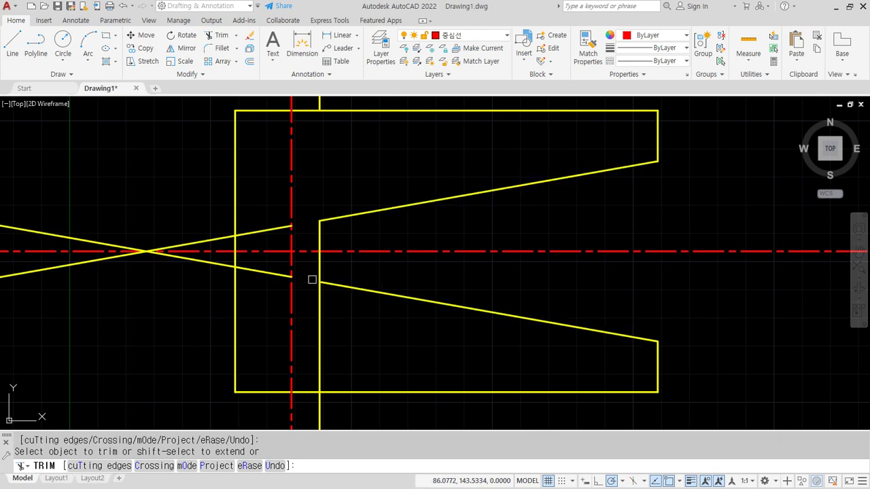
{"action": "left_click", "coordinate": [325, 323]}
{"action": "left_click", "coordinate": [307, 335]}
{"action": "key", "text": "Return"}
Erase the leftover slanted lines at the left and the vertical line remnants above and below the plate
{"action": "left_click", "coordinate": [52, 268]}
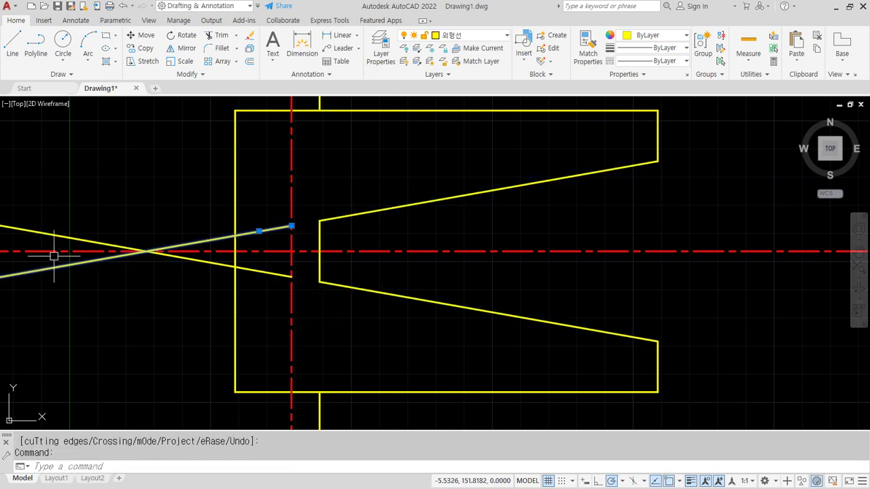
{"action": "left_click", "coordinate": [73, 238]}
{"action": "middle_click_drag", "start_coordinate": [330, 102], "coordinate": [311, 113]}
{"action": "left_click", "coordinate": [315, 115]}
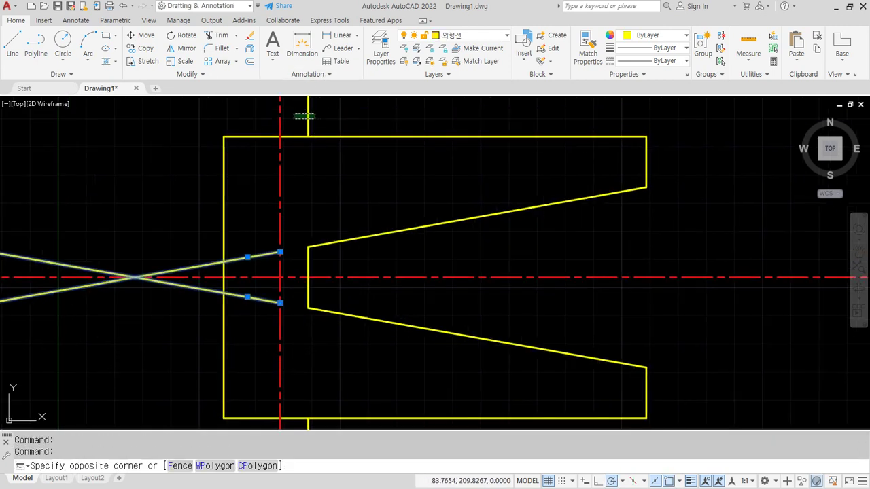
{"action": "left_click", "coordinate": [293, 119]}
{"action": "type", "text": "e"}
{"action": "key", "text": "Return"}
{"action": "middle_click_drag", "start_coordinate": [312, 331], "coordinate": [309, 297]}
{"action": "left_click", "coordinate": [304, 399]}
{"action": "type", "text": "e"}
{"action": "key", "text": "Return"}
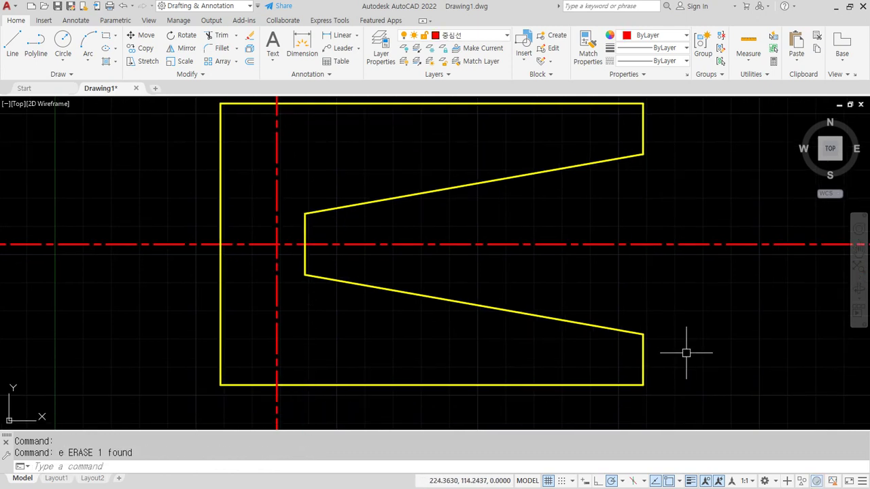
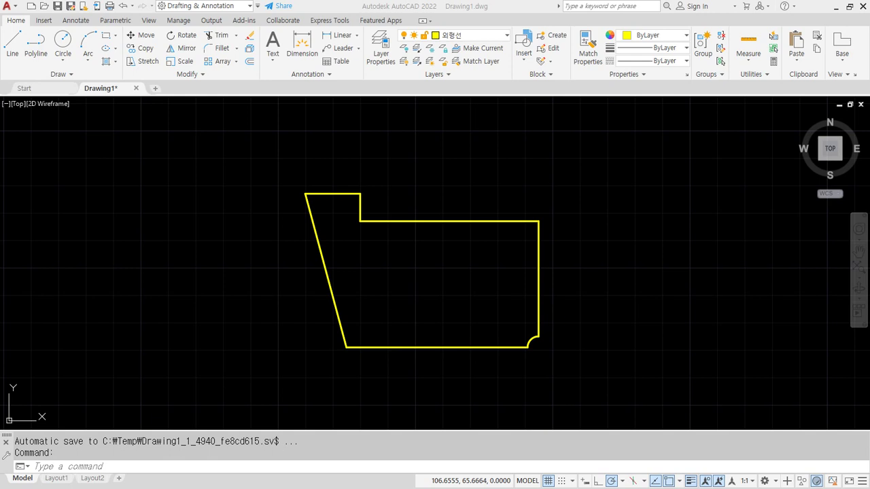
Delete the whole yellow outline with the arc notch and zoom to the full drawing extents
{"action": "left_click", "coordinate": [578, 361]}
{"action": "left_click", "coordinate": [389, 254]}
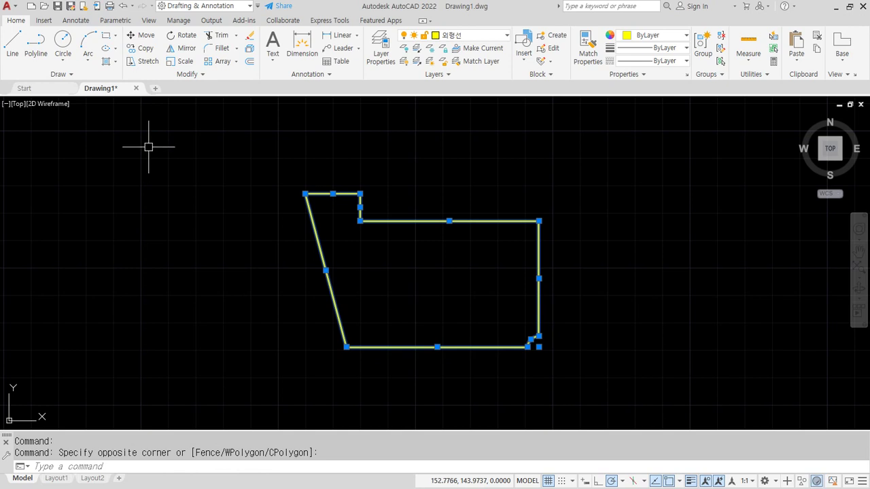
{"action": "key", "text": "Delete"}
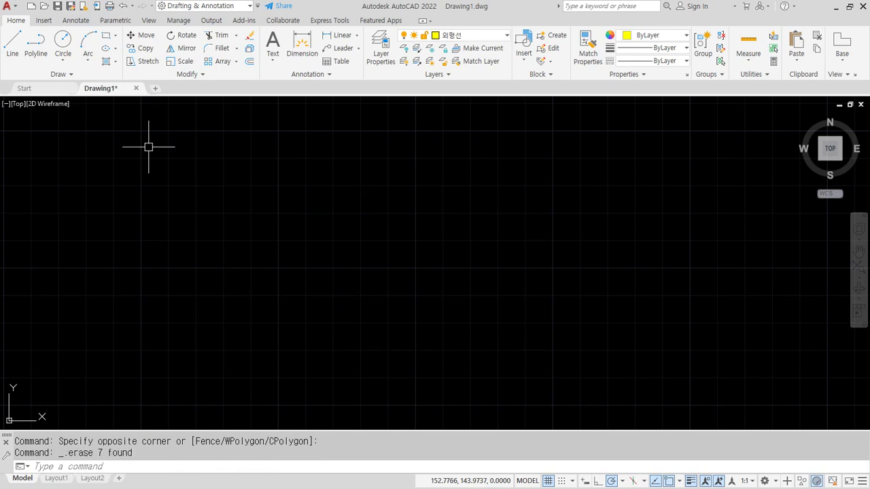
{"action": "type", "text": "z"}
{"action": "key", "text": "Return"}
{"action": "type", "text": "a"}
{"action": "key", "text": "Return"}
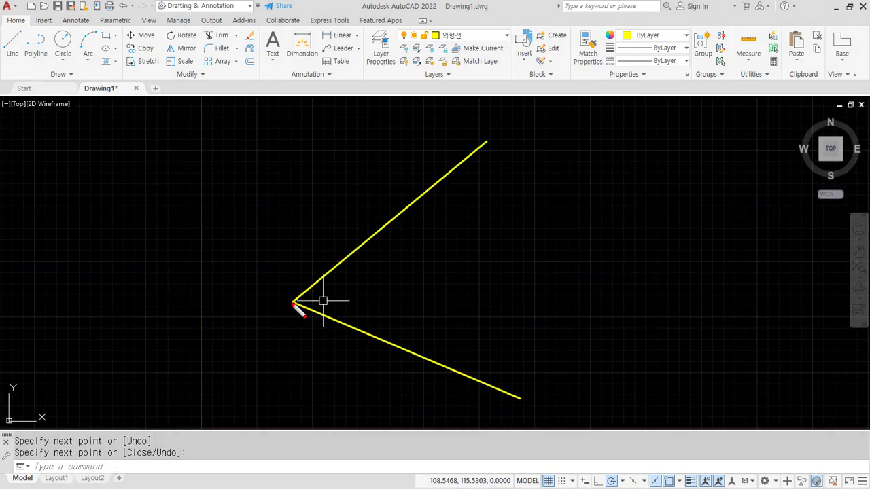
{"action": "mouse_move", "coordinate": [236, 304]}
{"action": "left_mouse_down"}
{"action": "mouse_move", "coordinate": [673, 216]}
{"action": "mouse_move", "coordinate": [649, 250]}
{"action": "left_mouse_up"}
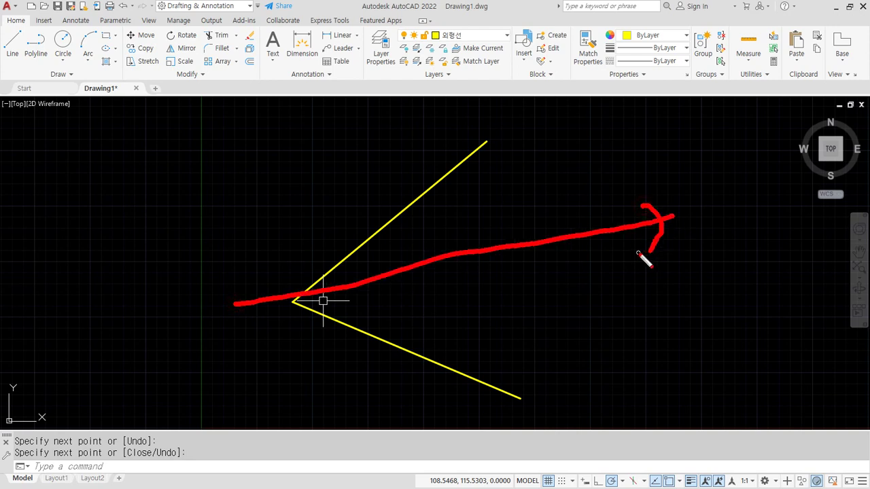
{"action": "key", "text": "Escape"}
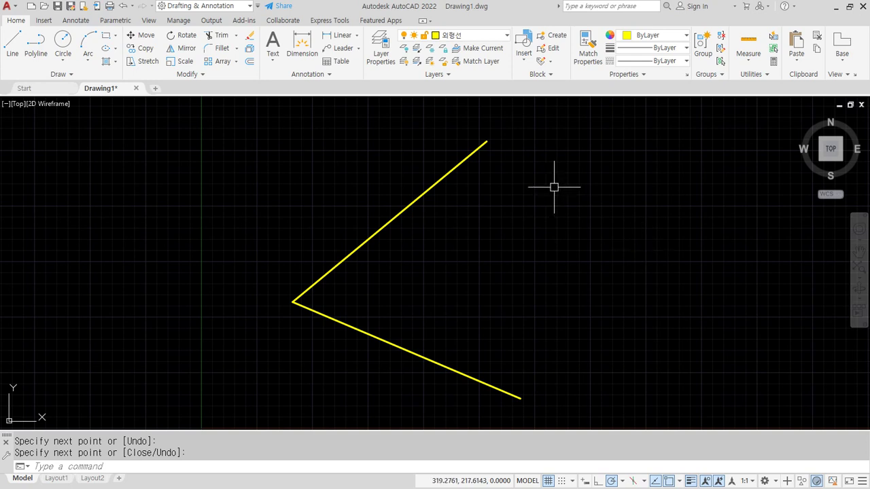
Draw a circle centred on the vertex of the V-shaped lines, large enough to cross both lines
{"action": "scroll", "coordinate": [473, 244], "scroll_direction": "down", "scroll_amount": 2}
{"action": "middle_click_drag", "start_coordinate": [446, 244], "coordinate": [419, 245]}
{"action": "type", "text": "C"}
{"action": "key", "text": "Return"}
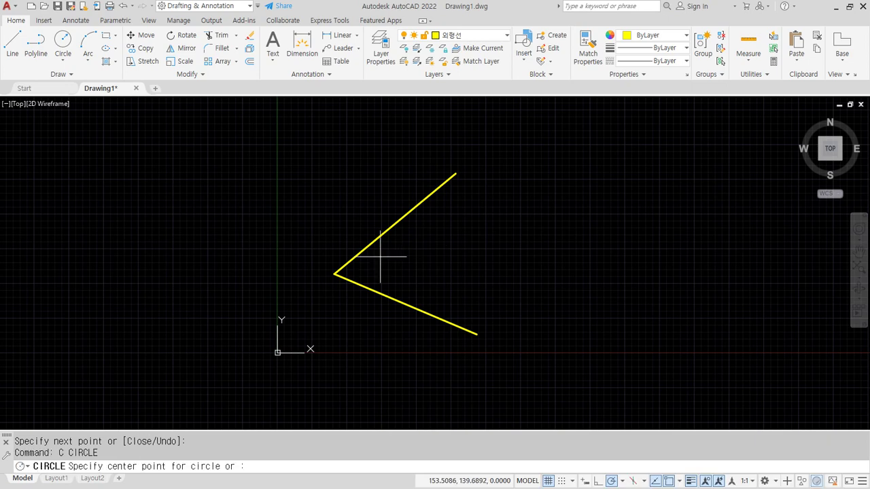
{"action": "left_click", "coordinate": [334, 274]}
{"action": "left_click", "coordinate": [443, 244]}
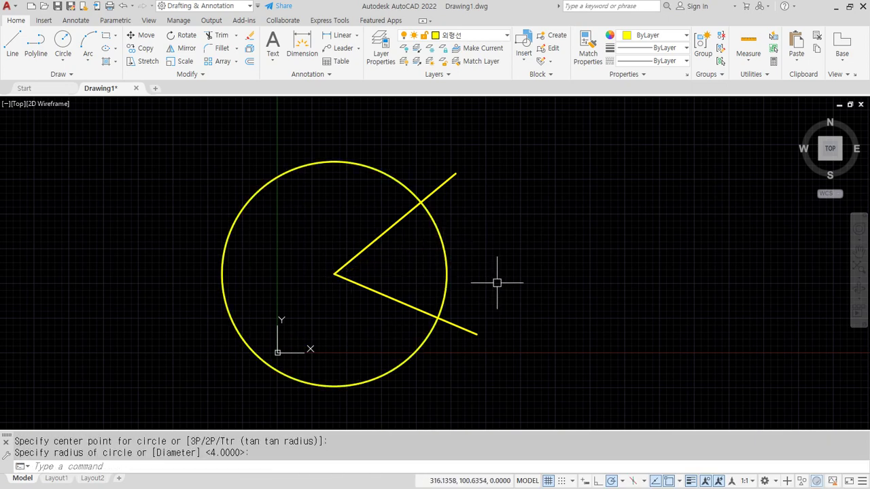
Trim the circle outside the angle, keeping only the arc between the two lines
{"action": "type", "text": "TR"}
{"action": "key", "text": "Return"}
{"action": "left_click_drag", "start_coordinate": [372, 389], "coordinate": [336, 361]}
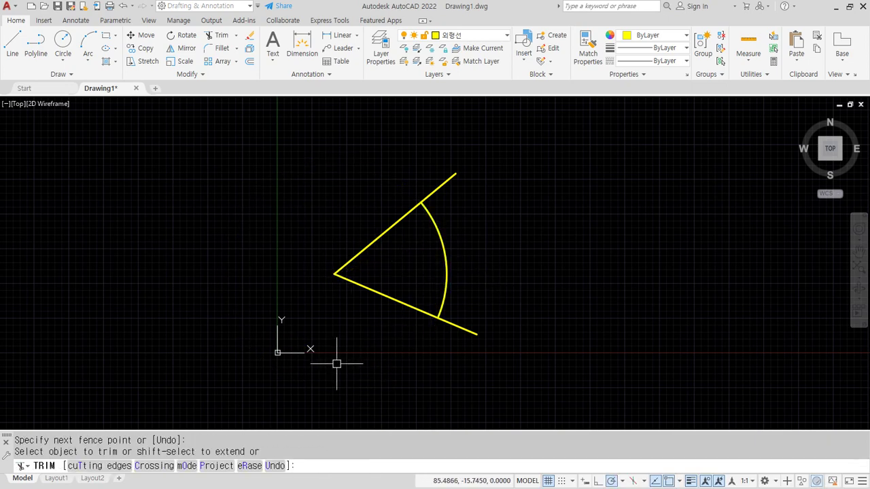
{"action": "key", "text": "Return"}
Draw a construction line from the V's vertex through the midpoint of the arc
{"action": "type", "text": "xl"}
{"action": "key", "text": "Return"}
{"action": "left_click", "coordinate": [334, 274]}
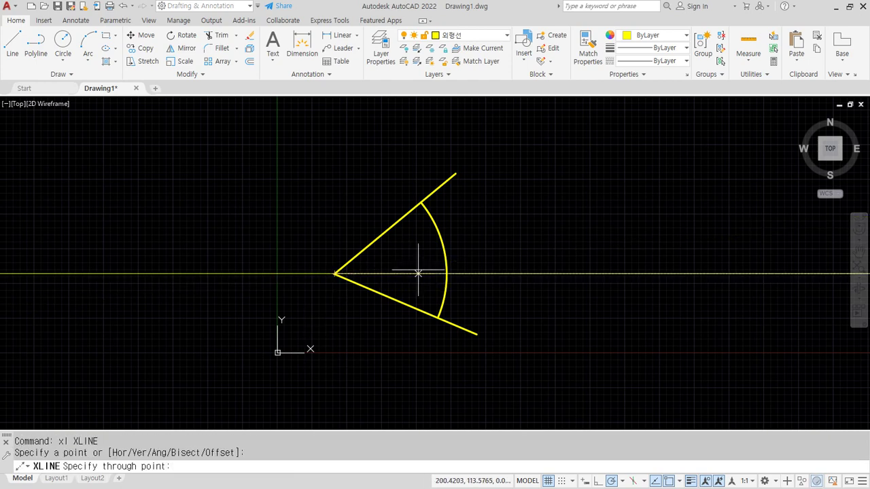
{"action": "type", "text": "mid"}
{"action": "key", "text": "Return"}
{"action": "left_click", "coordinate": [451, 282]}
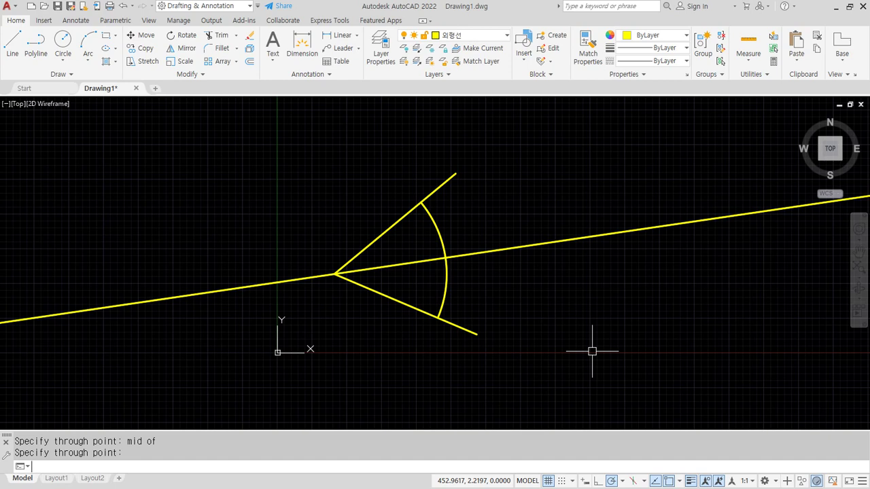
{"action": "key", "text": "Return"}
Erase the arc and the construction line through its midpoint
{"action": "left_click", "coordinate": [466, 281]}
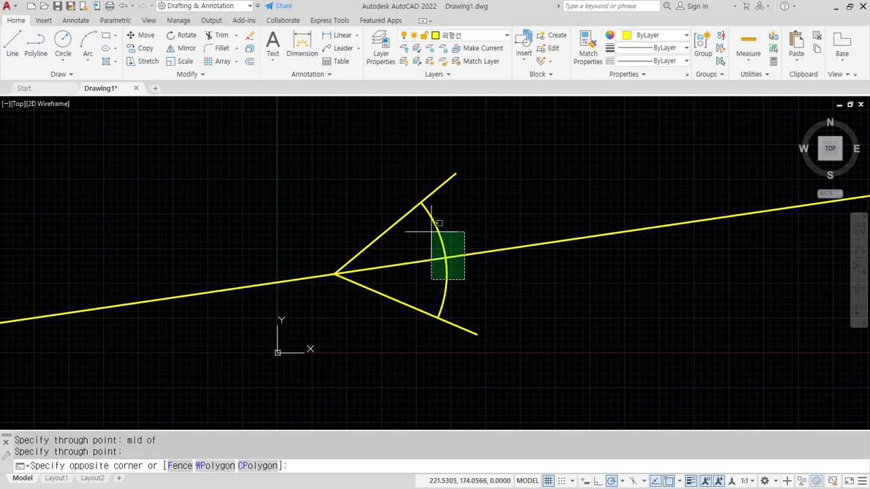
{"action": "left_click", "coordinate": [434, 235]}
{"action": "type", "text": "e"}
{"action": "key", "text": "Return"}
Bisect the V-shaped angle with an XLINE Bisect line, using its vertex, the lower line's end and the upper line's end
{"action": "type", "text": "xl"}
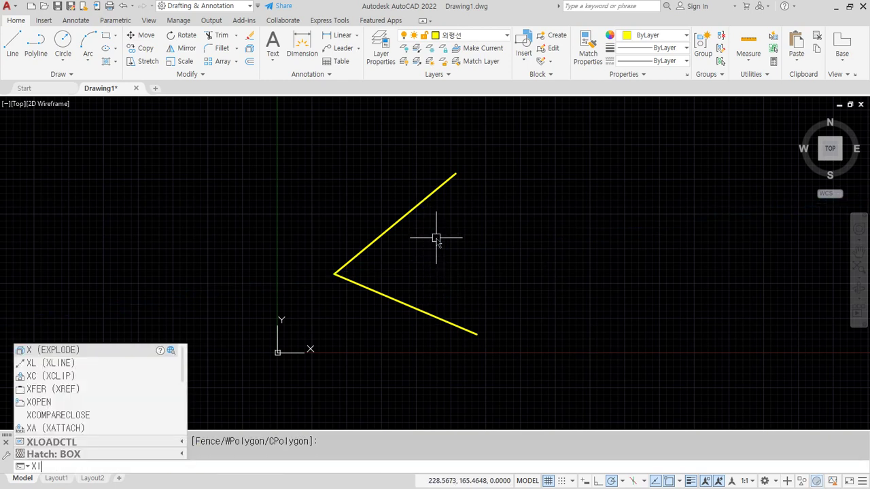
{"action": "key", "text": "Return"}
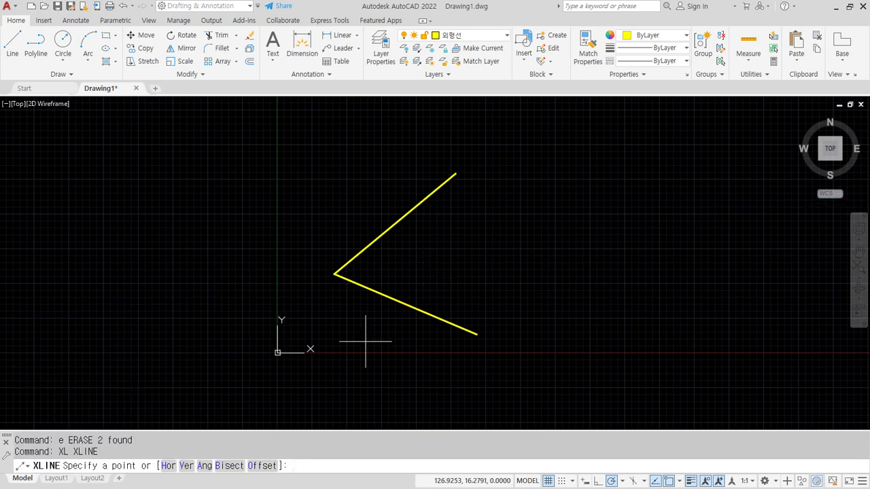
{"action": "left_click", "coordinate": [229, 467]}
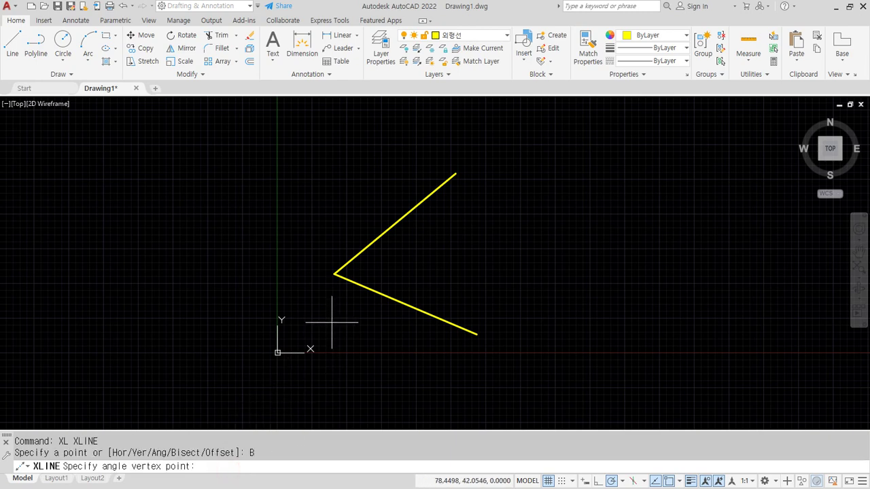
{"action": "left_click", "coordinate": [335, 273]}
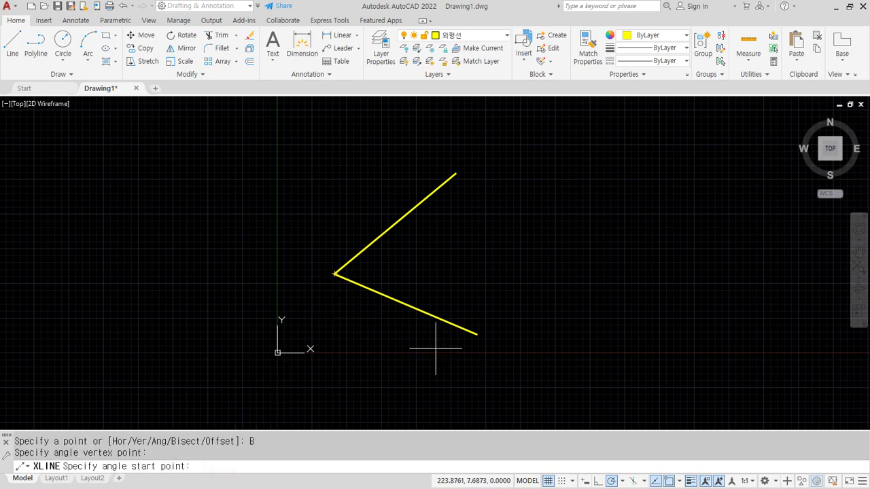
{"action": "left_click", "coordinate": [477, 334]}
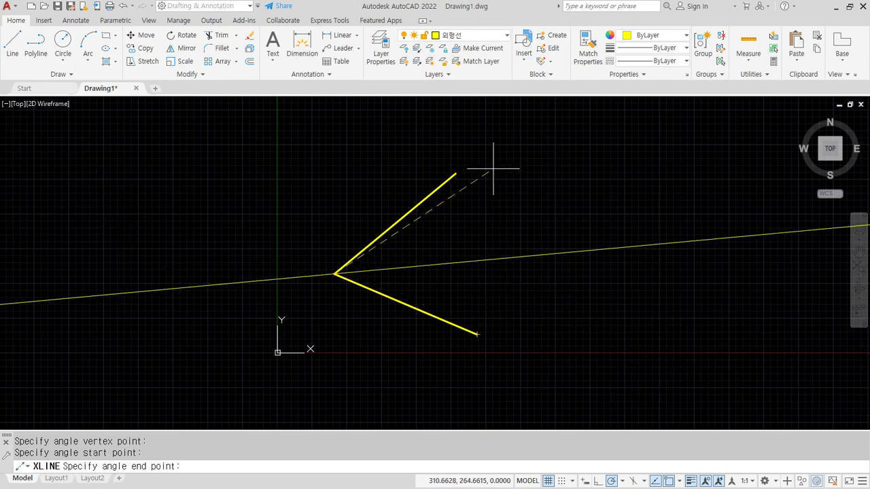
{"action": "left_click", "coordinate": [455, 174]}
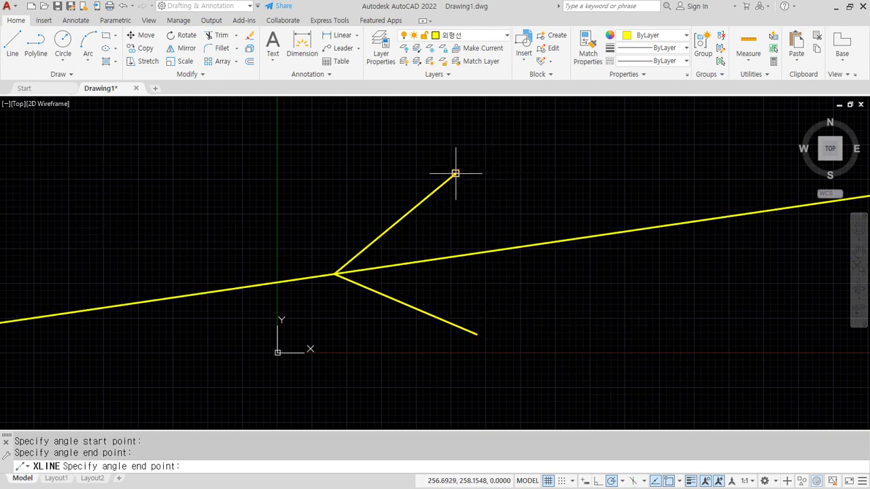
Finish the bisector and erase it together with both lines of the V-shaped angle
{"action": "key", "text": "Return"}
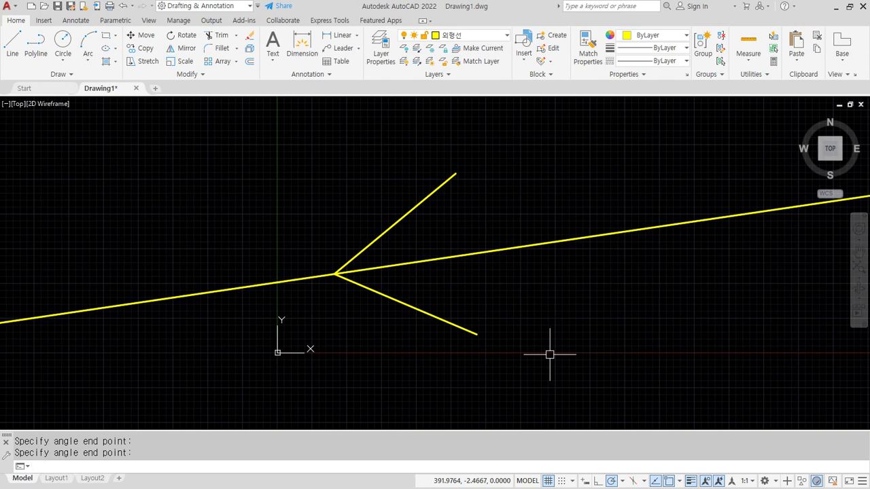
{"action": "left_click", "coordinate": [501, 324]}
{"action": "left_click", "coordinate": [360, 225]}
{"action": "type", "text": "e"}
{"action": "key", "text": "Return"}
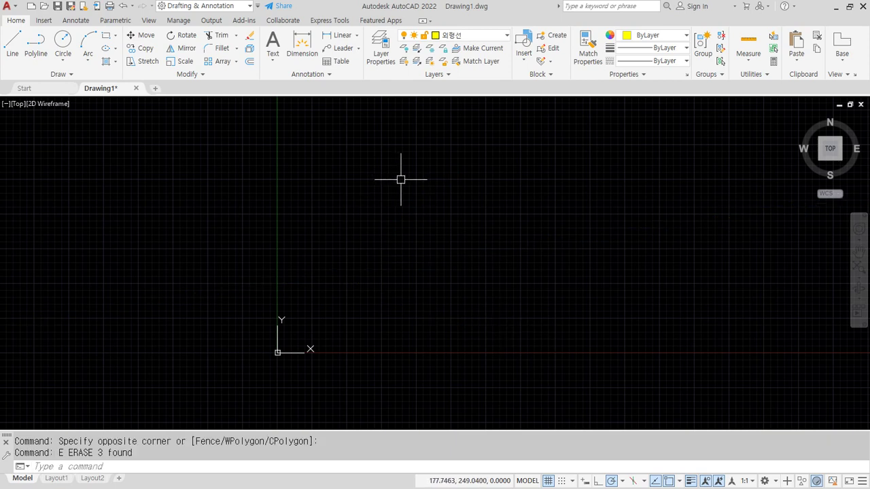
Draw four rays fanning upward from one common start point with the RAY command, the last one at 120°
{"action": "type", "text": "ray"}
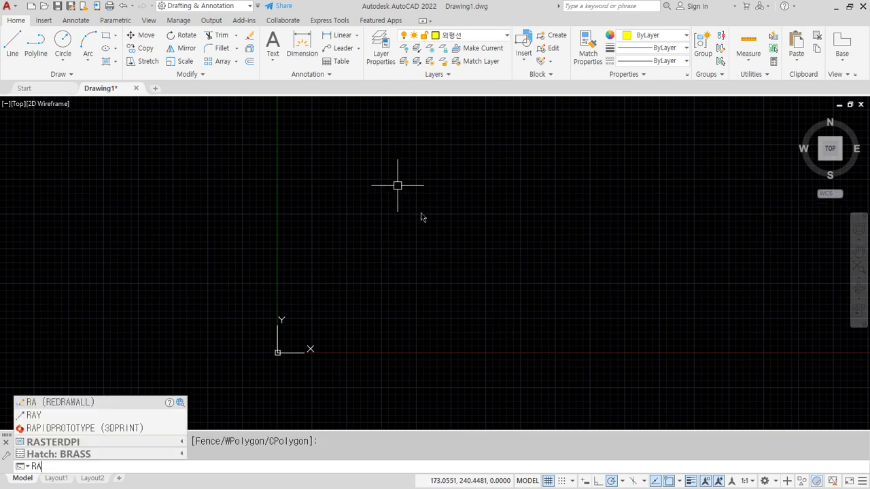
{"action": "key", "text": "Return"}
{"action": "left_click", "coordinate": [459, 232]}
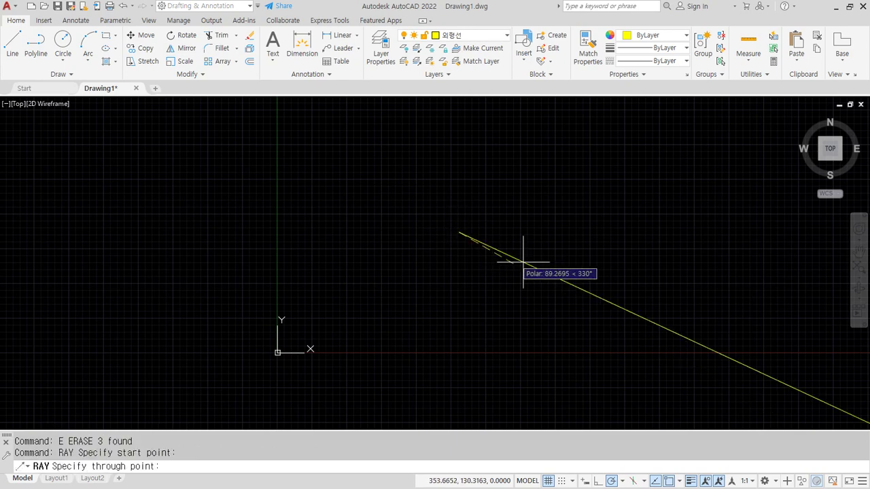
{"action": "left_click", "coordinate": [605, 214]}
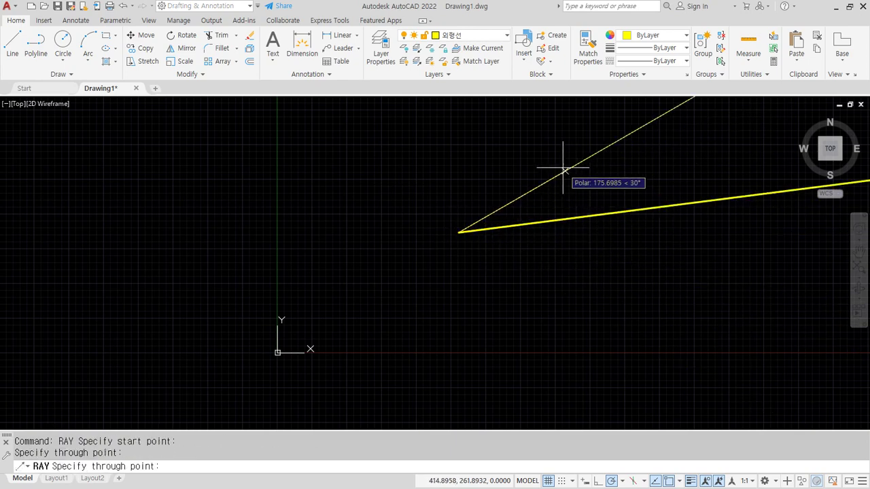
{"action": "left_click", "coordinate": [547, 150]}
{"action": "left_click", "coordinate": [479, 136]}
{"action": "left_click", "coordinate": [406, 137]}
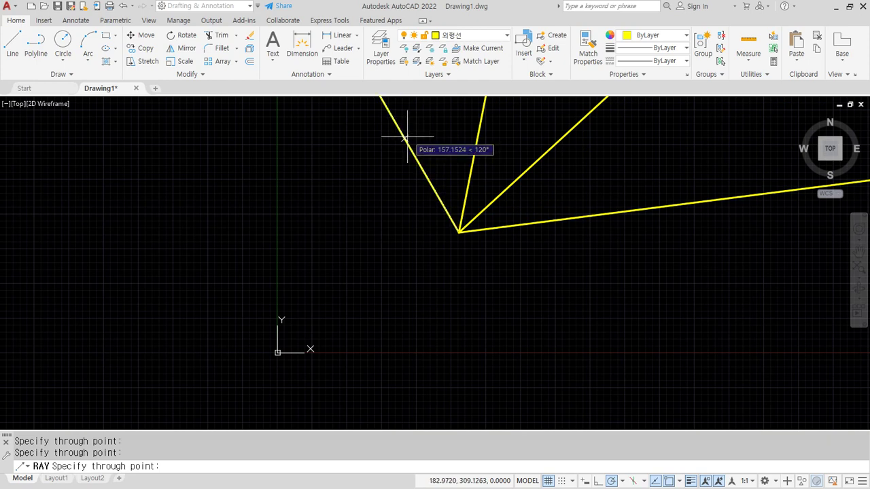
{"action": "key", "text": "Return"}
{"action": "middle_click_drag", "start_coordinate": [502, 280], "coordinate": [382, 367]}
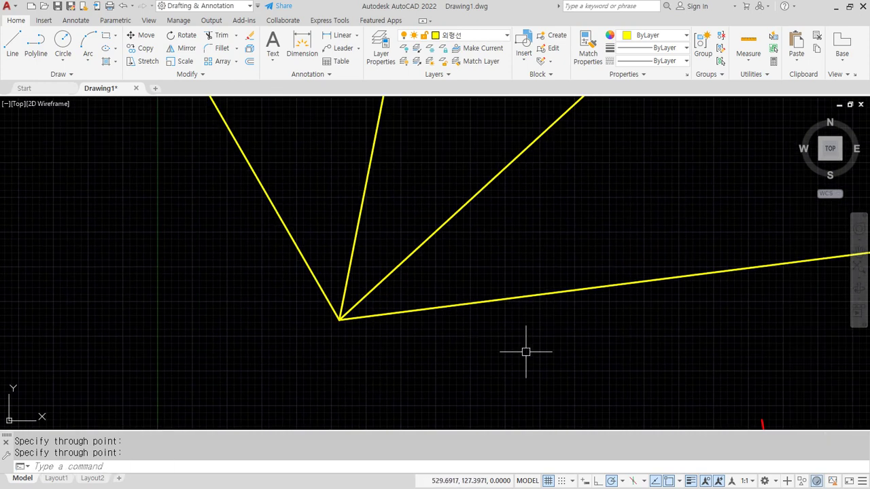